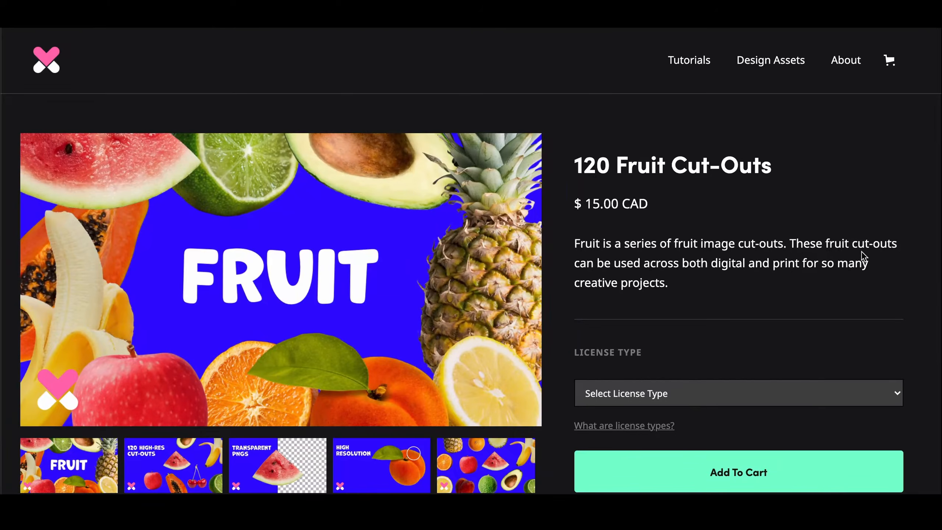
# Step: Review the 120 Fruit Cut-Outs product page and go through its enlarged preview images
pyautogui.scroll(-1, 922, 285)
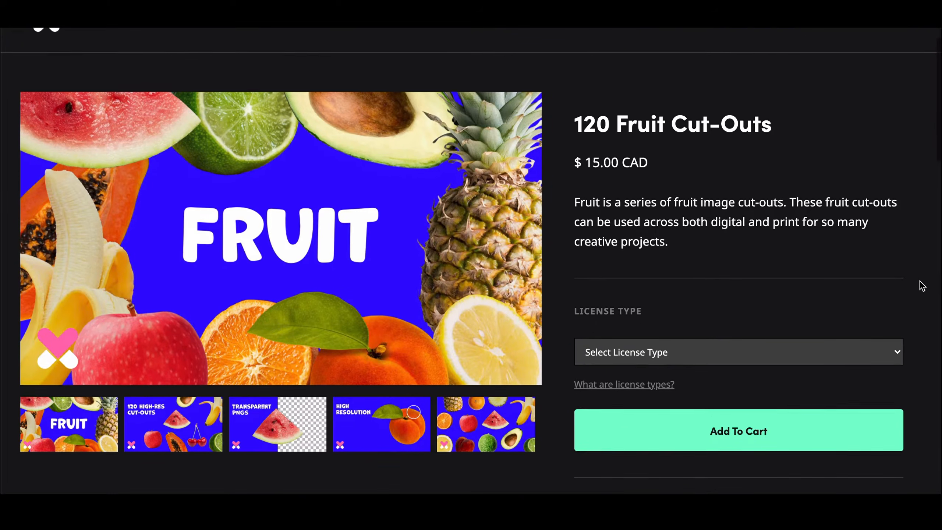
pyautogui.scroll(-1, 923, 285)
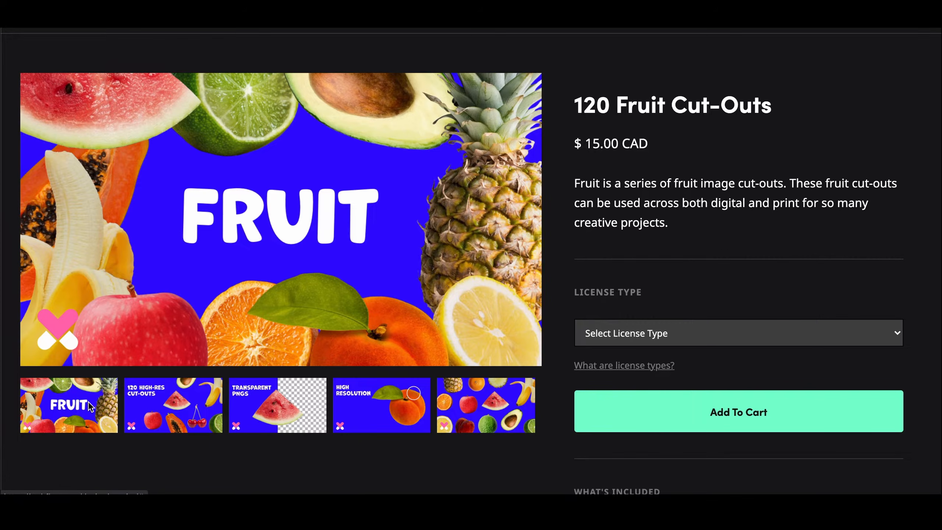
pyautogui.scroll(-1, 88, 402)
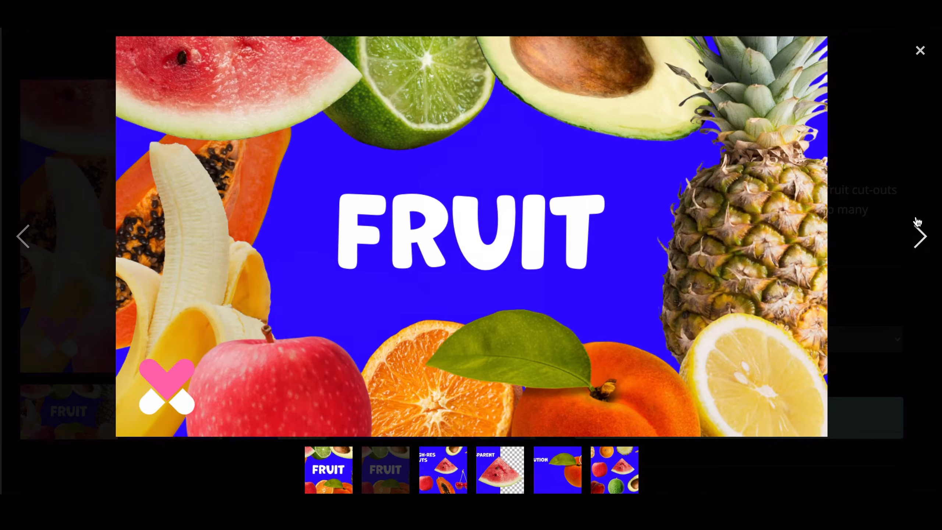
pyautogui.click(919, 236)
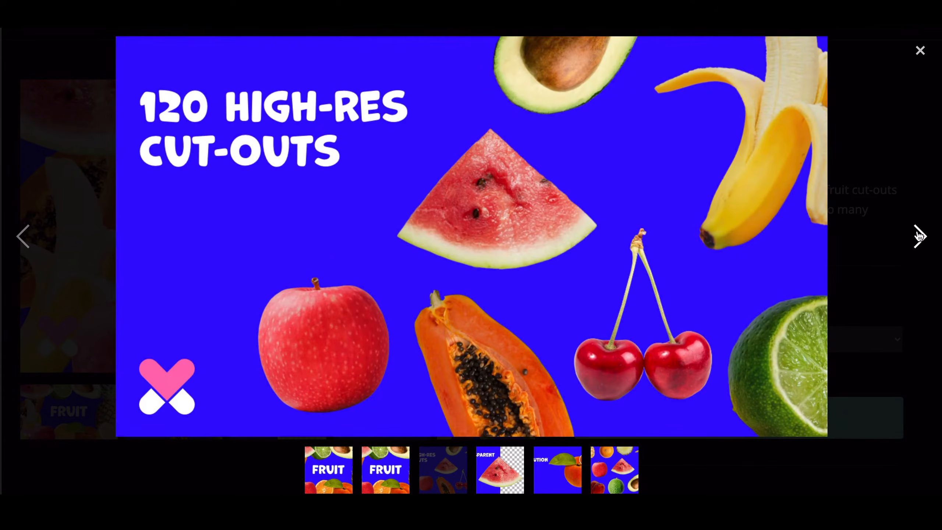
pyautogui.click(919, 236)
pyautogui.click(919, 236)
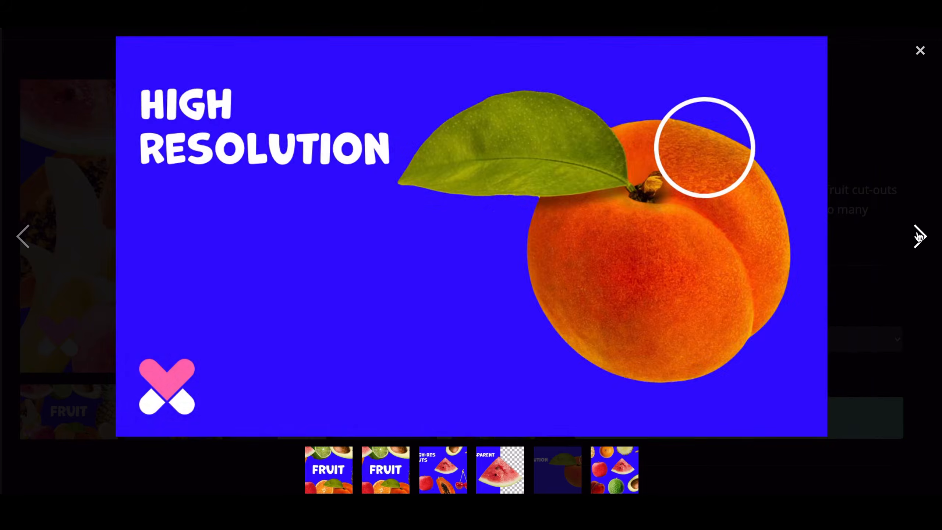
pyautogui.click(920, 236)
pyautogui.click(920, 51)
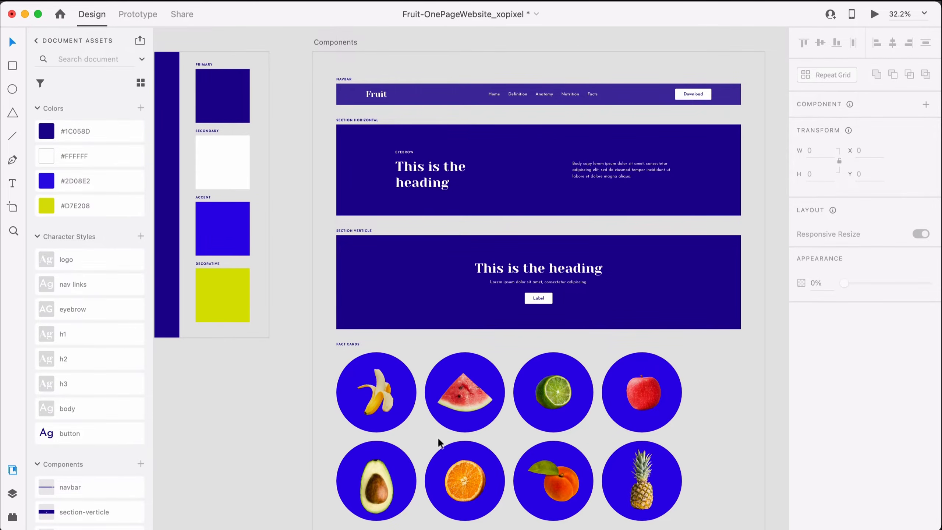
# Step: In Adobe XD, examine the fact cards on the Components artboard and preview the banana card's Hover State before returning to Default State
pyautogui.scroll(5, 386, 410)
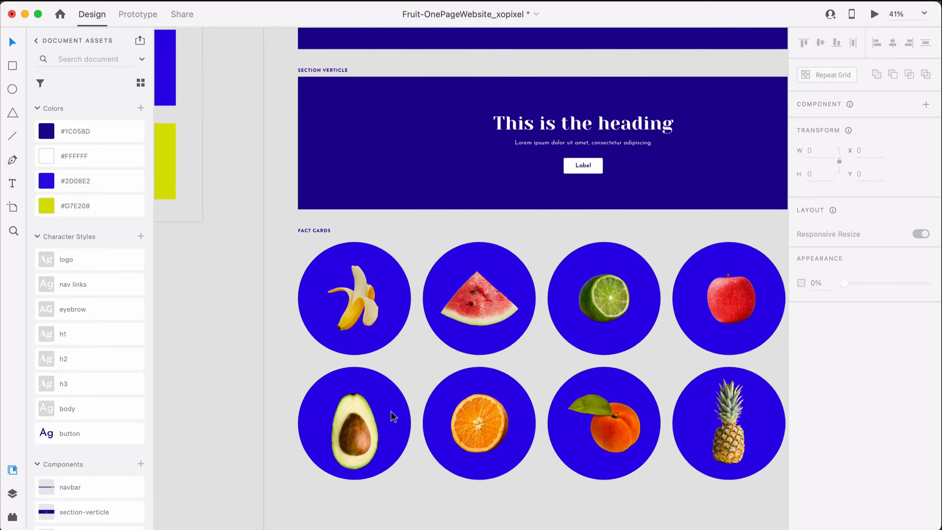
pyautogui.scroll(-1, 393, 416)
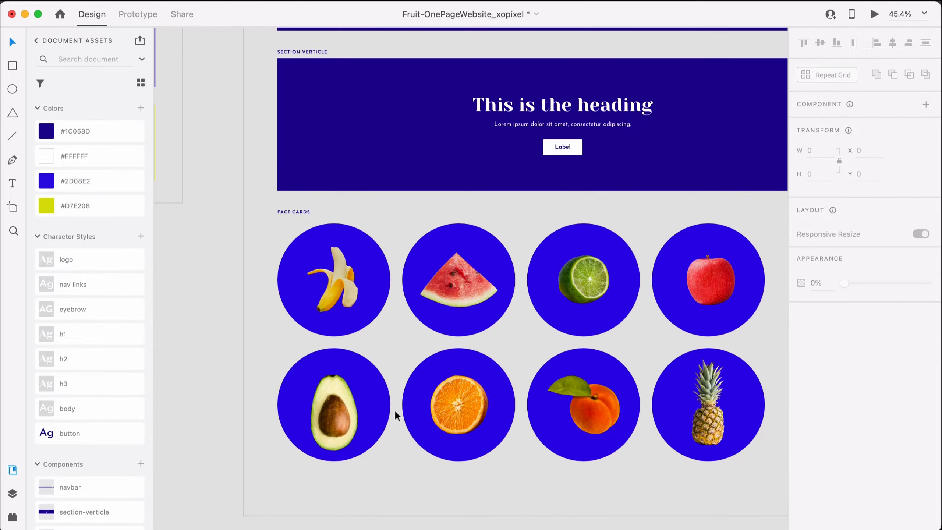
pyautogui.scroll(1, 394, 409)
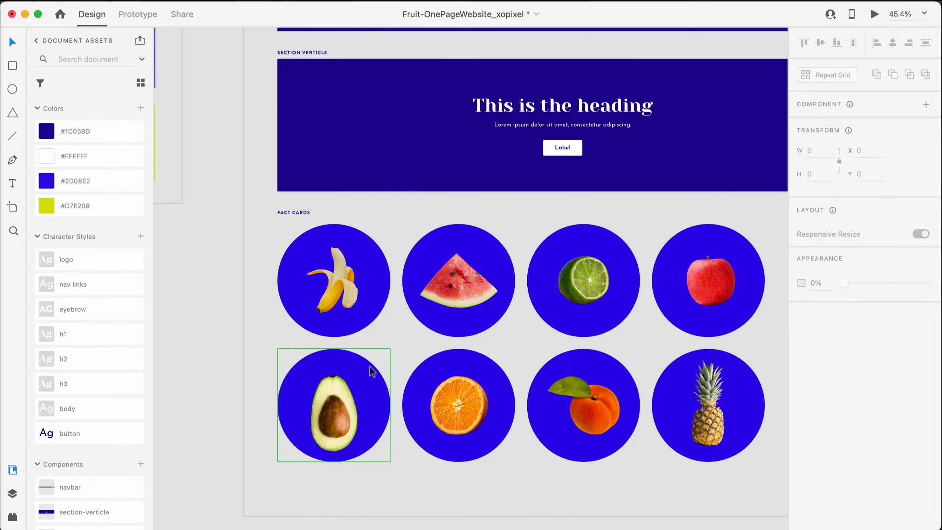
pyautogui.click(358, 321)
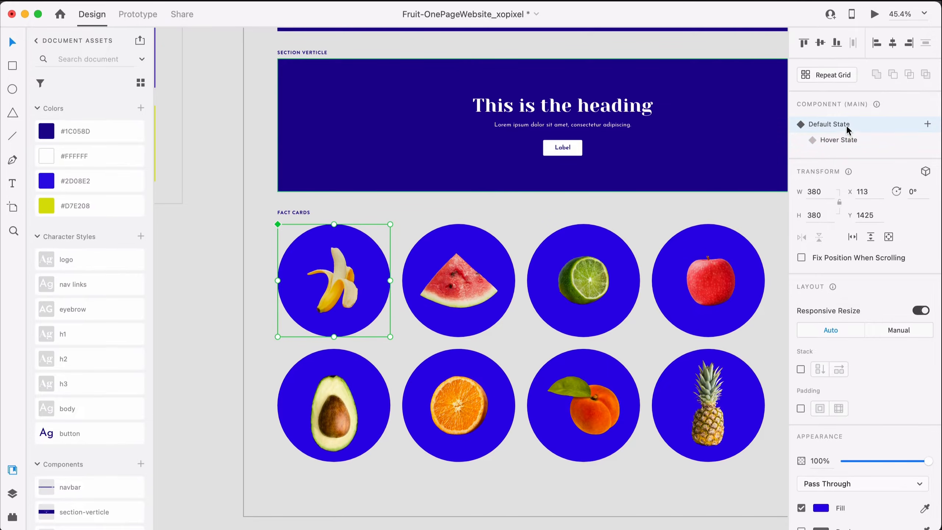
pyautogui.click(856, 141)
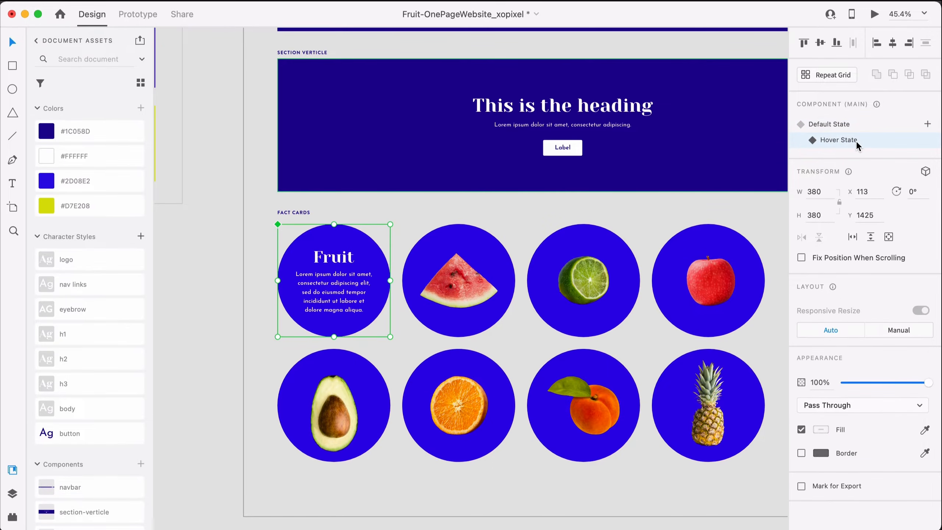
pyautogui.click(856, 124)
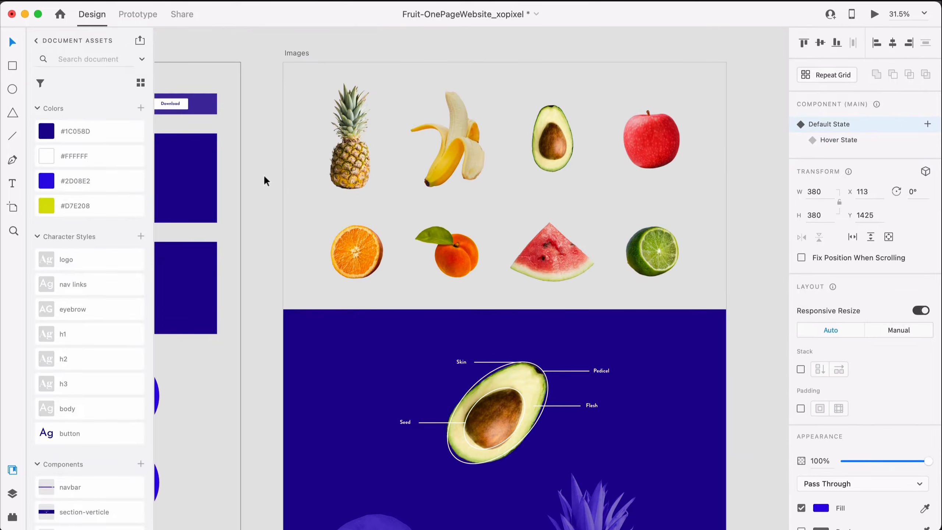
# Step: Look over the Images artboard, from the fruit cut-outs and avocado diagram down to the tinted fruit images
pyautogui.scroll(-6, 265, 177)
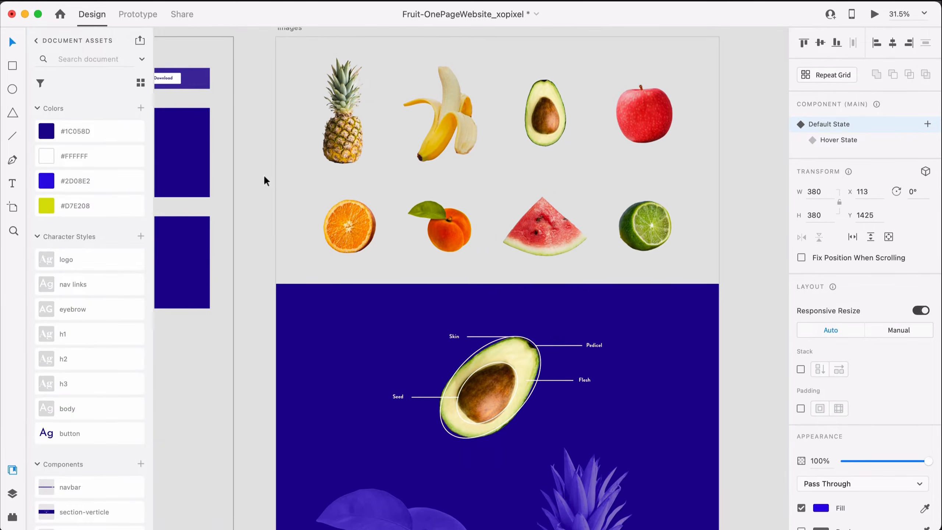
pyautogui.scroll(-8, 263, 176)
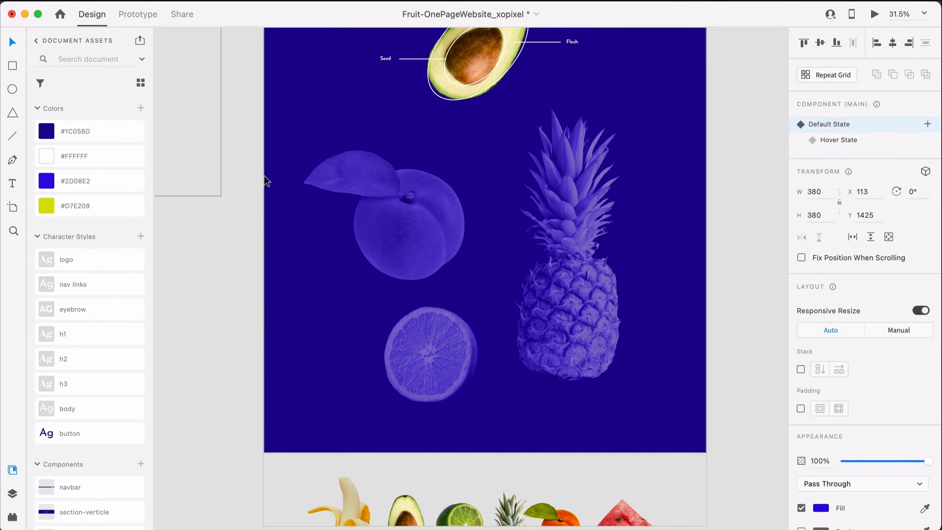
pyautogui.scroll(-1, 260, 187)
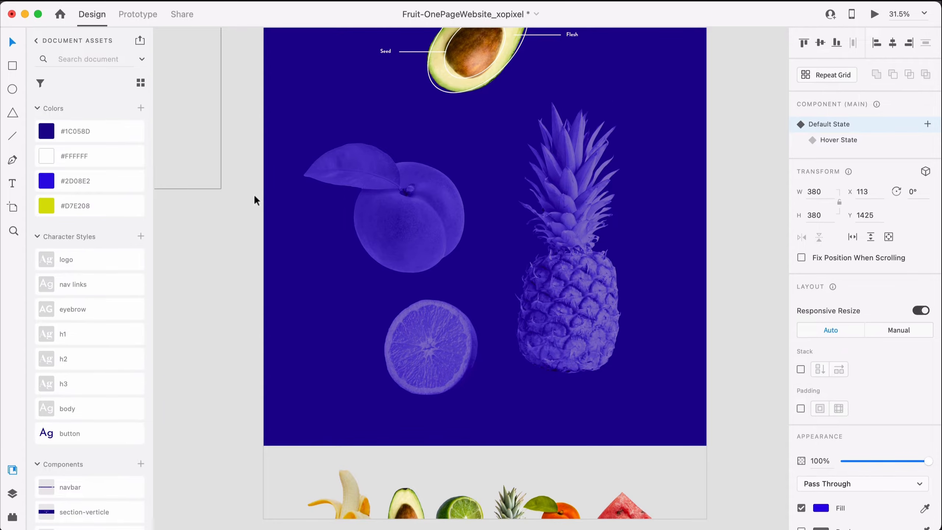
pyautogui.scroll(-2, 253, 200)
pyautogui.scroll(4, 255, 201)
pyautogui.scroll(3, 254, 195)
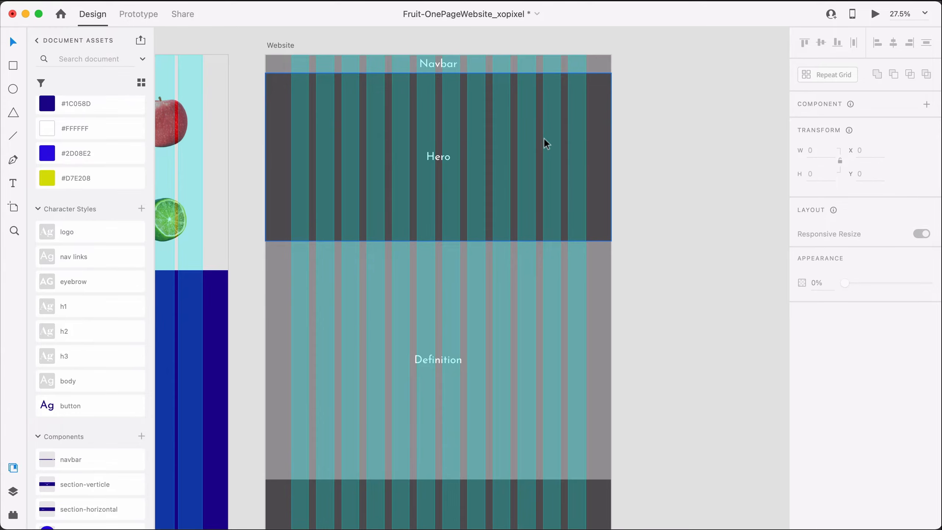
# Step: Toggle the layout grid off and on, and inspect the Website artboard's size and grid properties
pyautogui.press('super+shift+apostrophe')
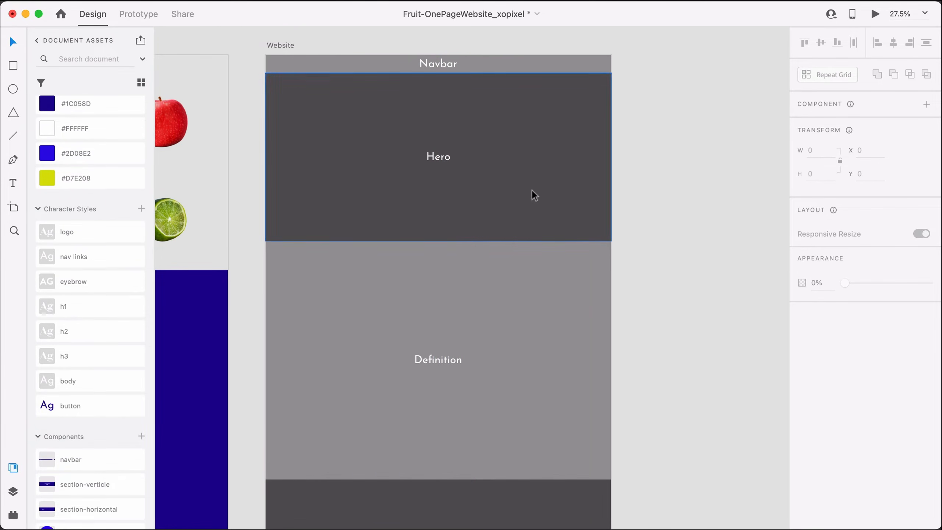
pyautogui.press('super+shift+apostrophe')
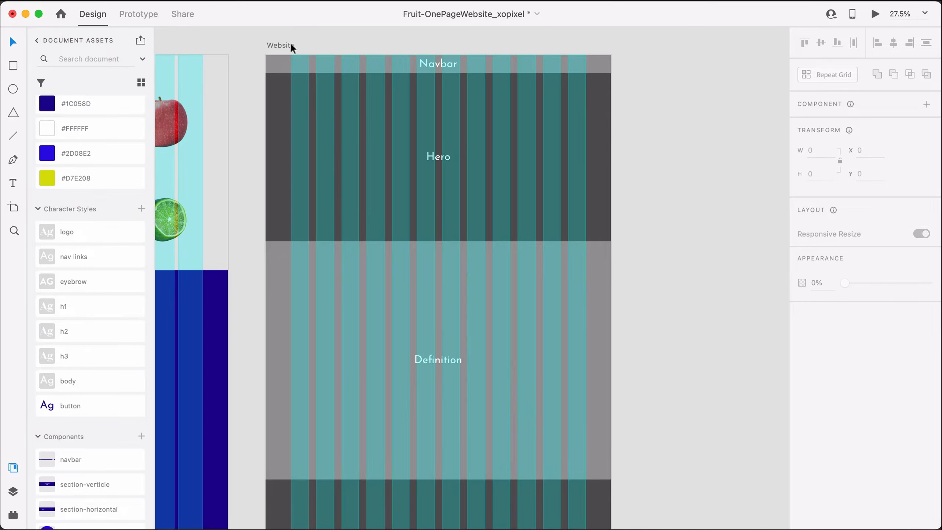
pyautogui.click(289, 45)
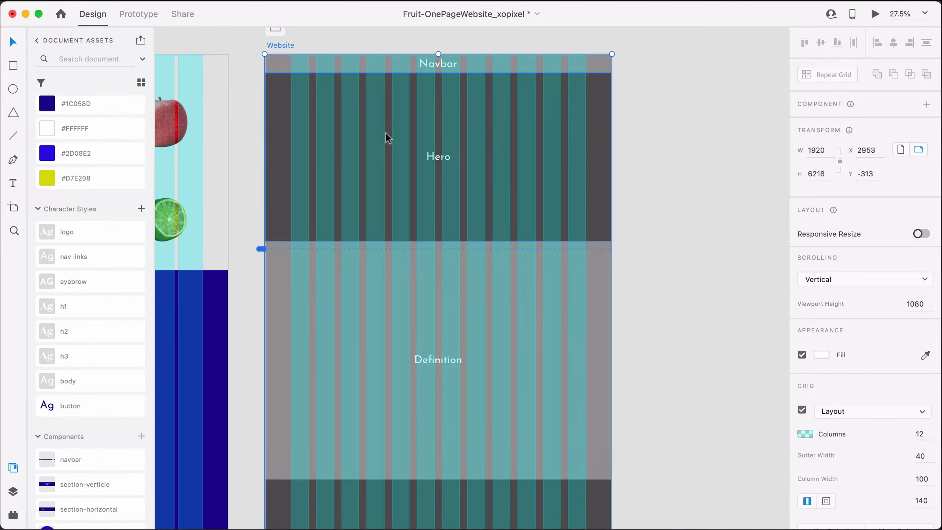
pyautogui.click(616, 176)
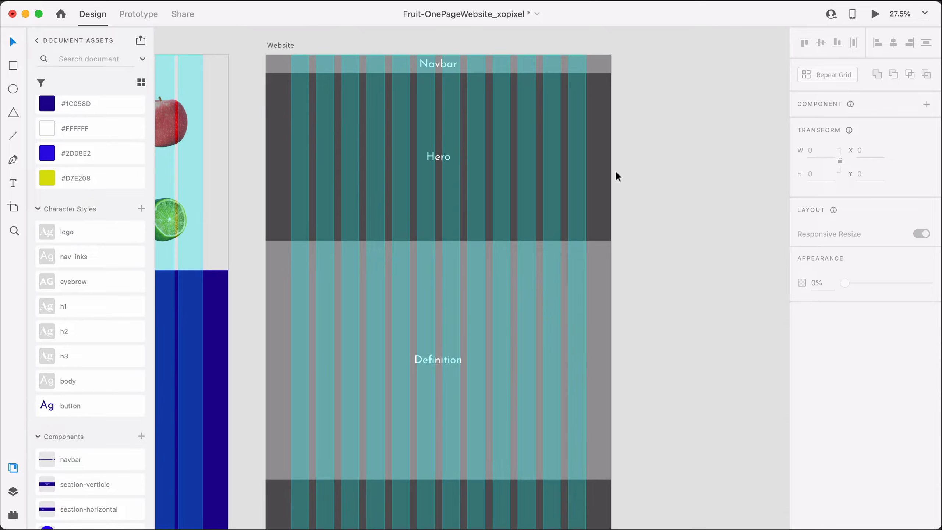
# Step: Check the Web/Desktop artboard presets and the Website artboard's column, gutter and margin grid settings
pyautogui.click(13, 207)
pyautogui.scroll(-10, 810, 391)
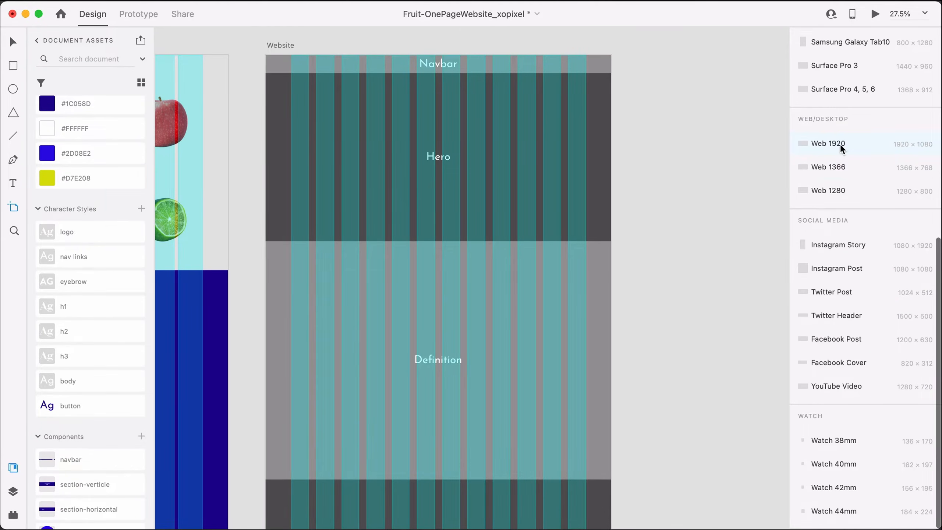
pyautogui.press('v')
pyautogui.click(277, 44)
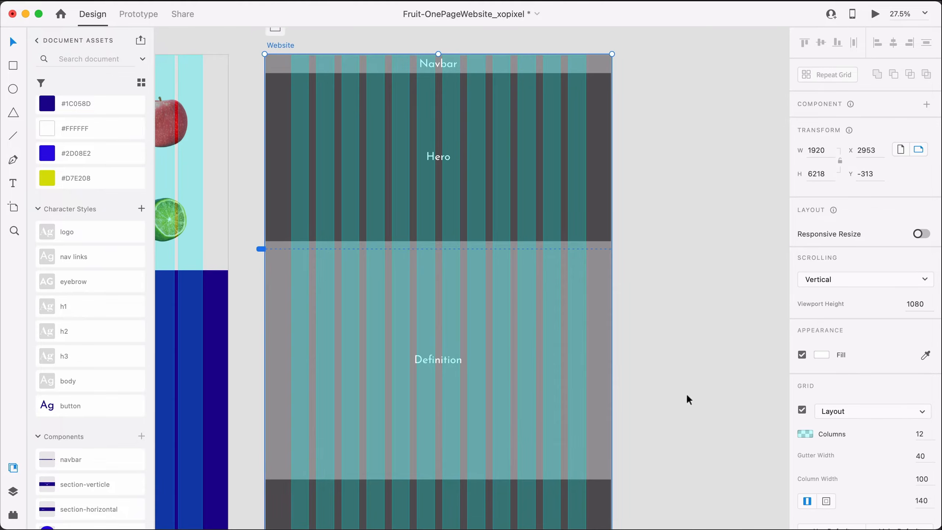
pyautogui.scroll(-2, 850, 406)
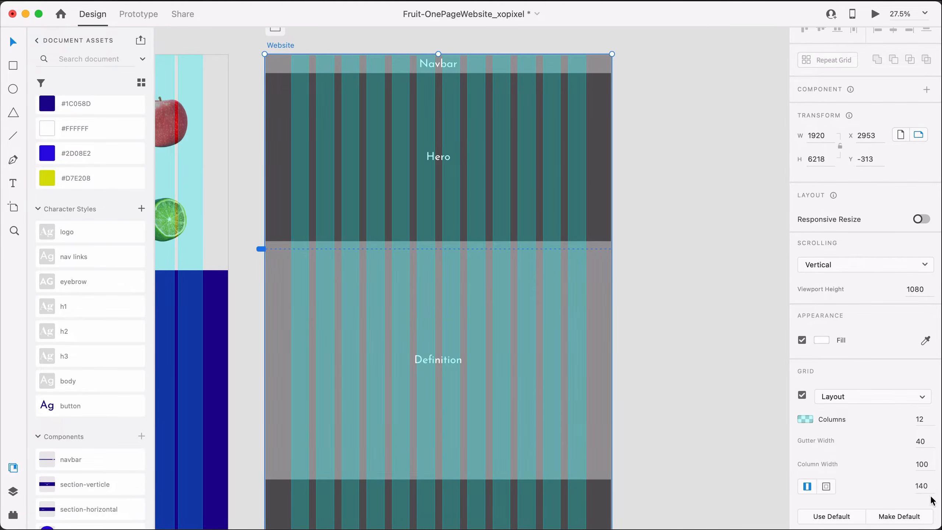
pyautogui.click(694, 120)
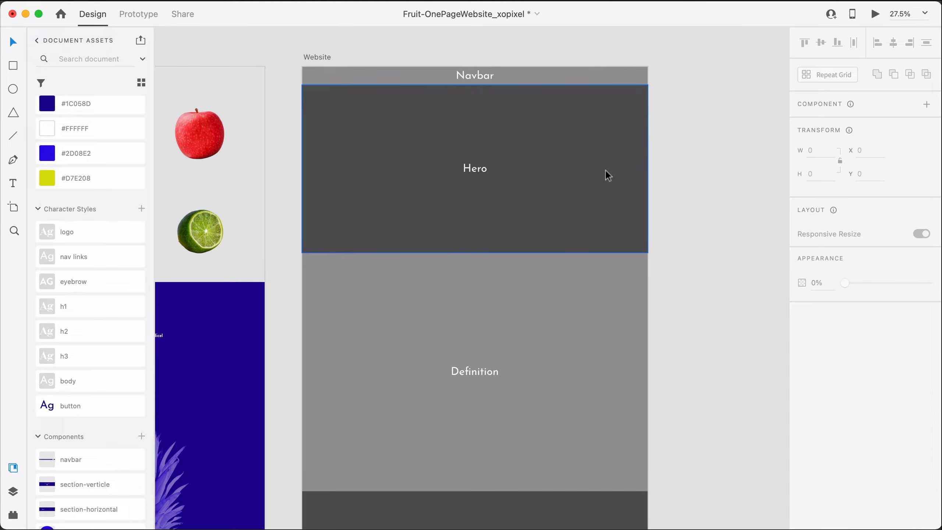
# Step: Review the Website wireframe's placeholder sections from Hero through Definition, Anatomy, Nutrition and Facts to CTA
pyautogui.scroll(-5, 593, 364)
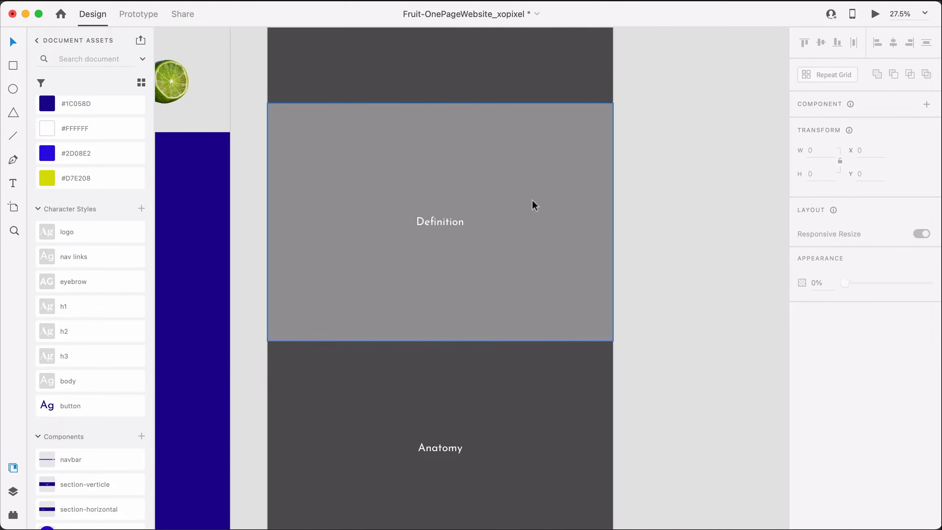
pyautogui.scroll(-4, 550, 244)
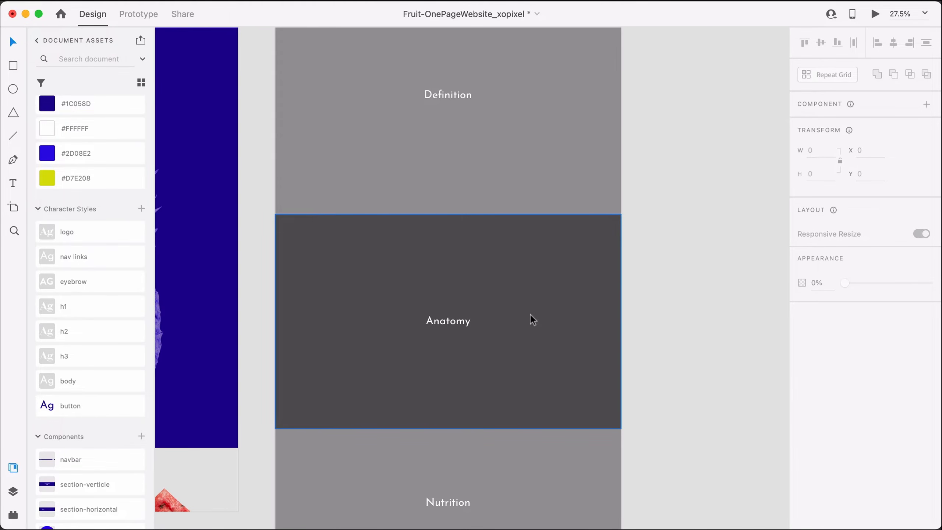
pyautogui.scroll(-5, 530, 315)
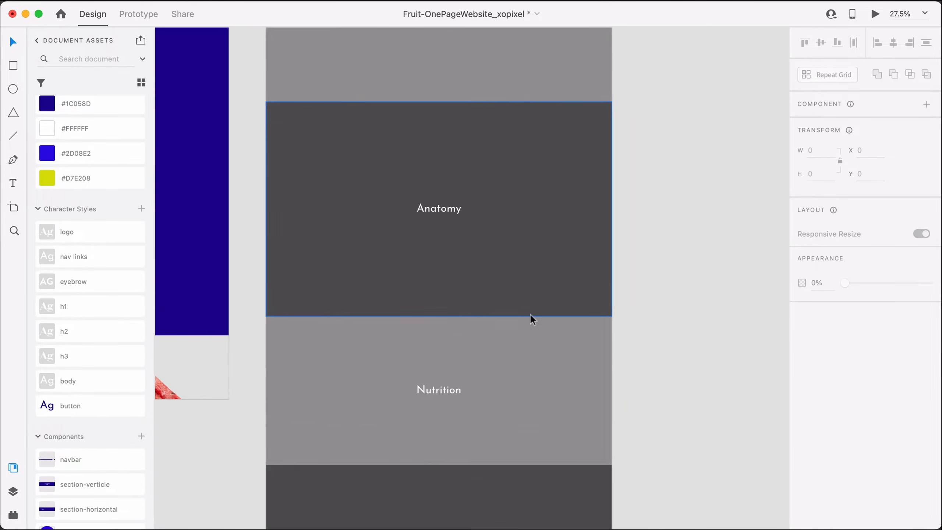
pyautogui.scroll(-4, 532, 320)
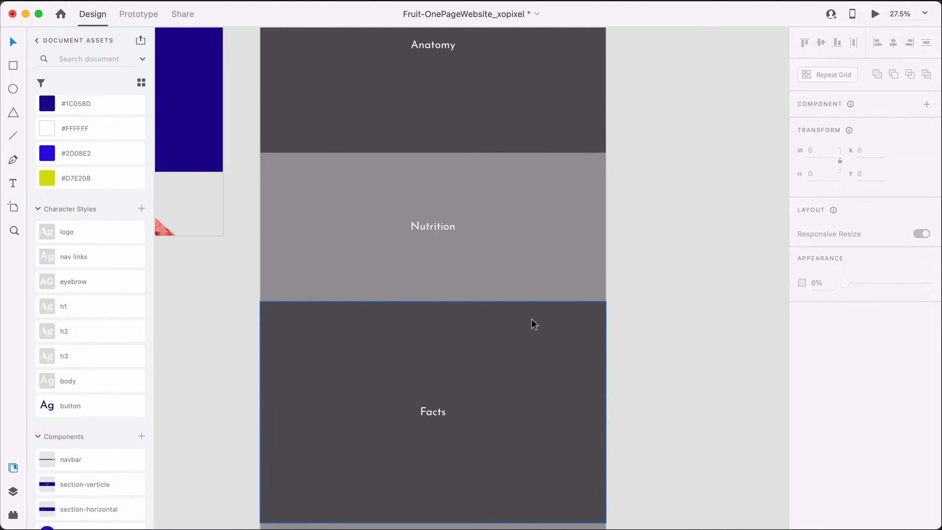
pyautogui.scroll(-4, 489, 258)
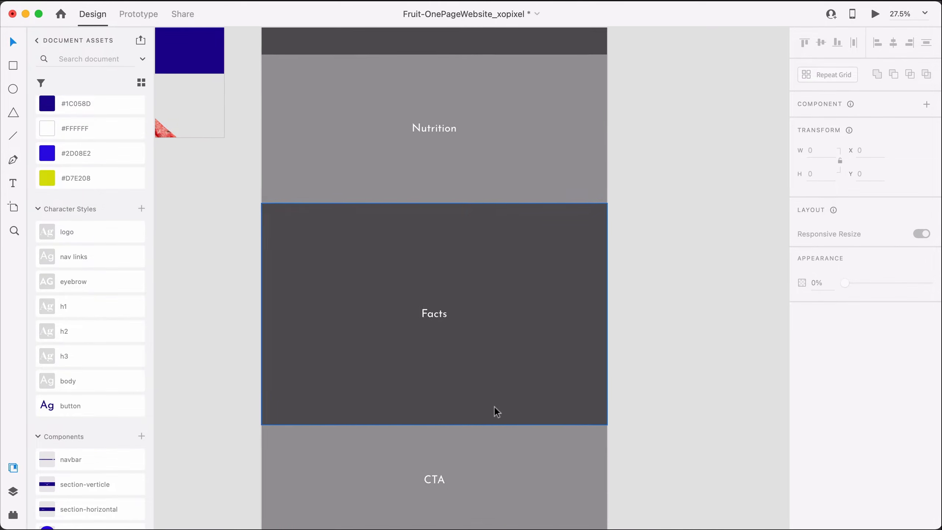
pyautogui.scroll(-3, 496, 333)
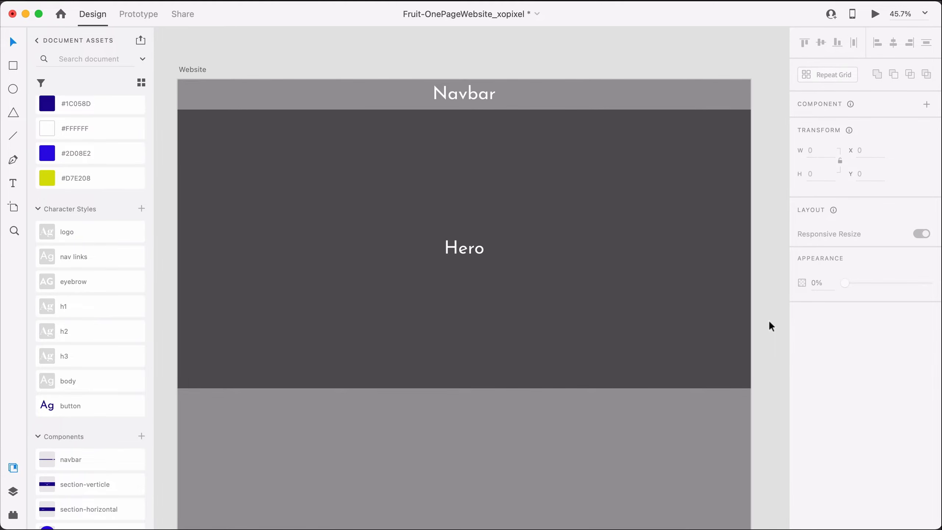
pyautogui.moveTo(490, 91); pyautogui.dragTo(490, 59)
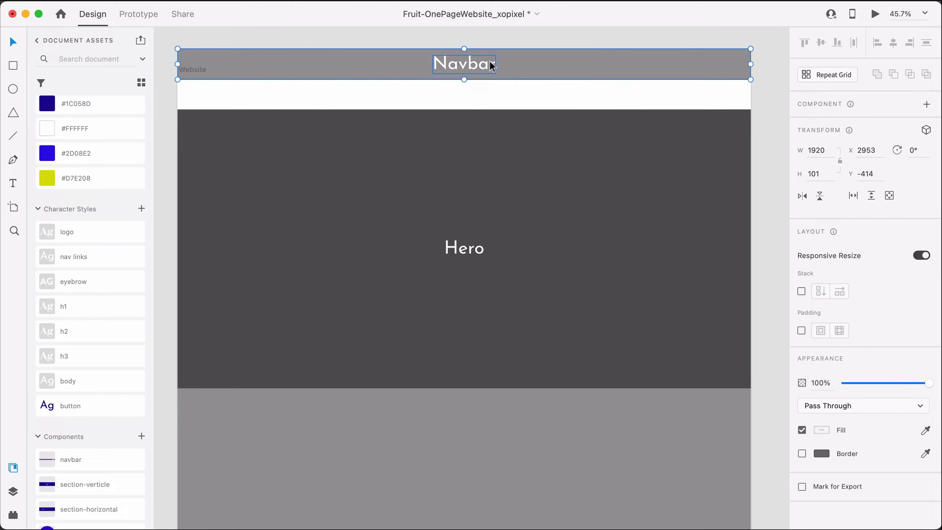
pyautogui.press('super+z')
pyautogui.click(491, 57)
# Step: Replace the Navbar placeholder on the Website artboard with a borderless rectangle about 1920 by 101
pyautogui.click(474, 90)
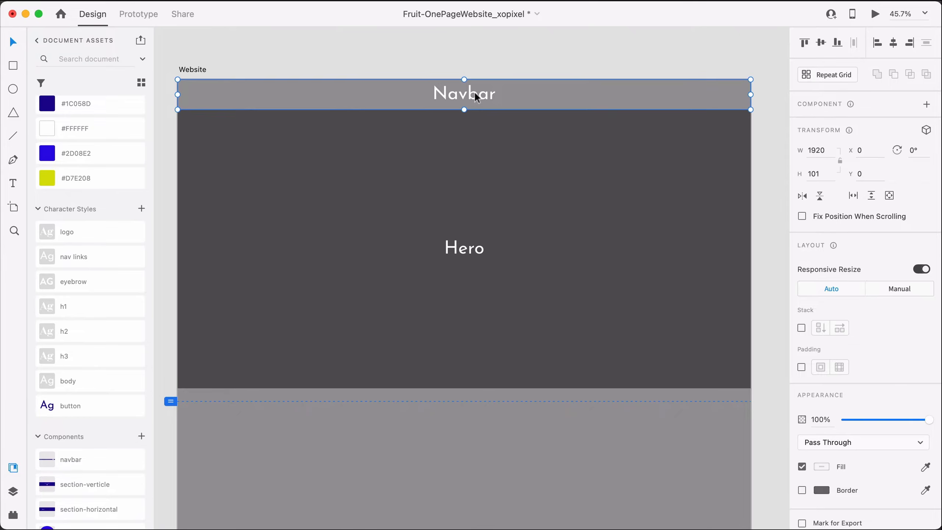
pyautogui.press('Delete')
pyautogui.press('r')
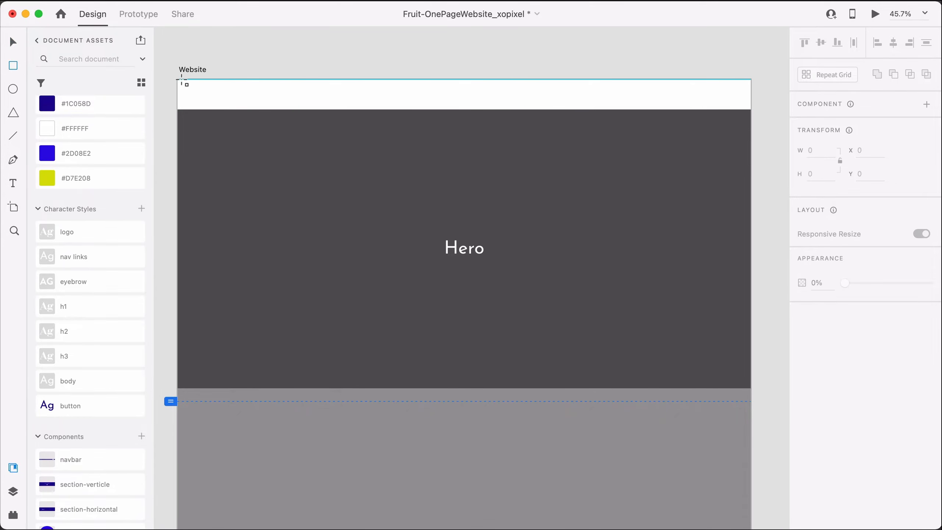
pyautogui.moveTo(178, 80); pyautogui.dragTo(749, 110)
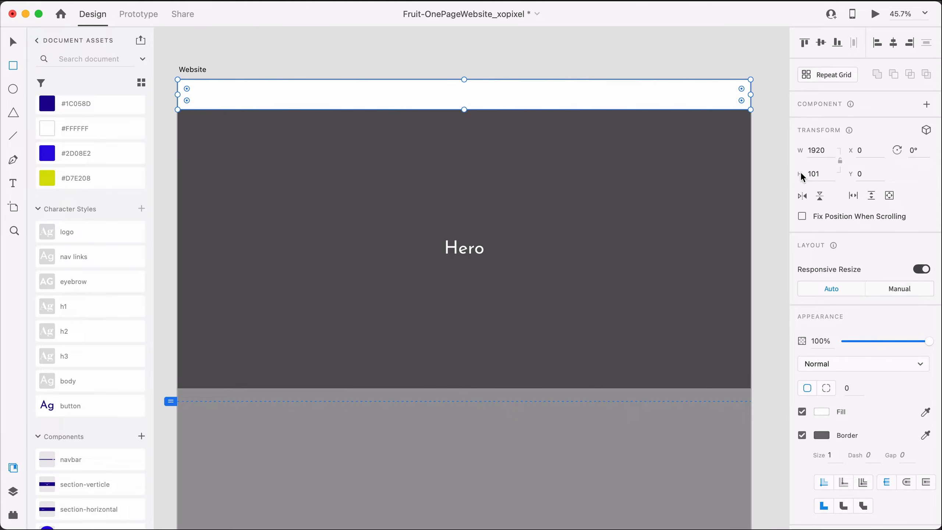
pyautogui.click(802, 435)
pyautogui.click(307, 99)
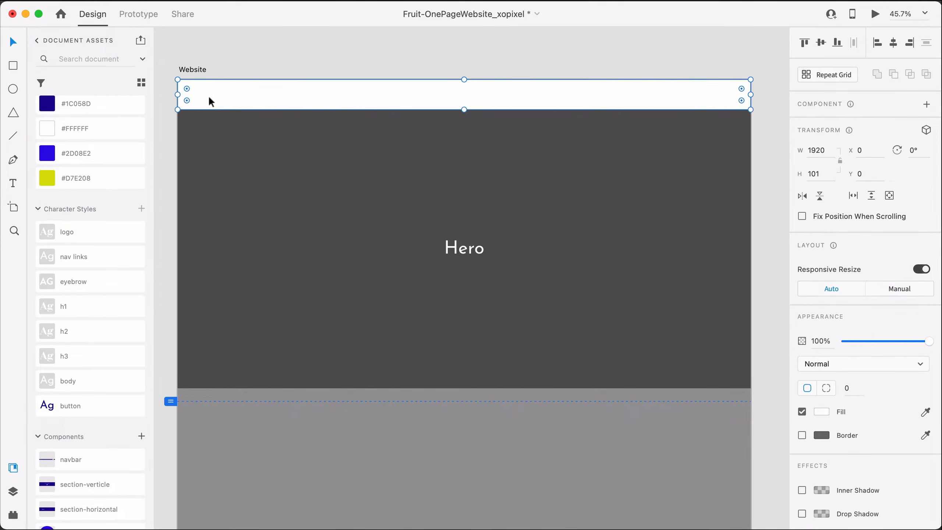
# Step: Fill the navbar rectangle with the #1C058D document color
pyautogui.click(128, 109)
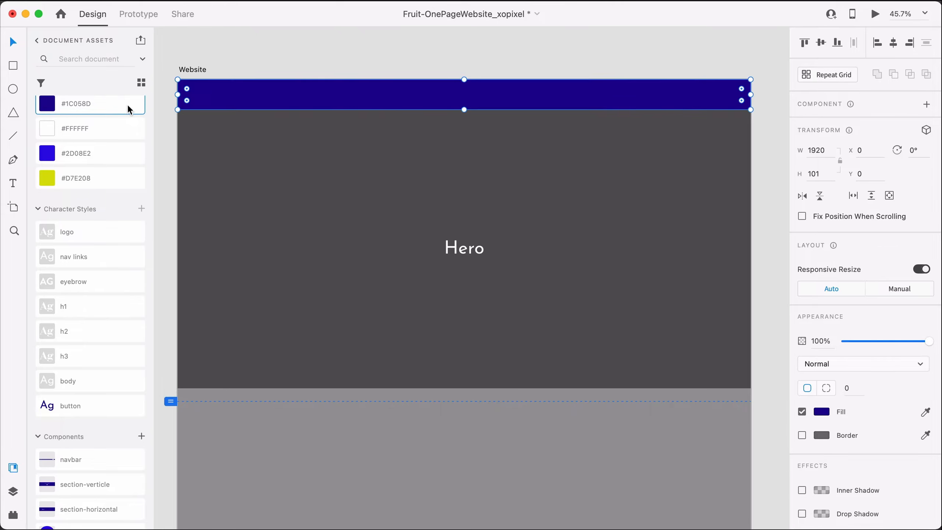
pyautogui.click(425, 54)
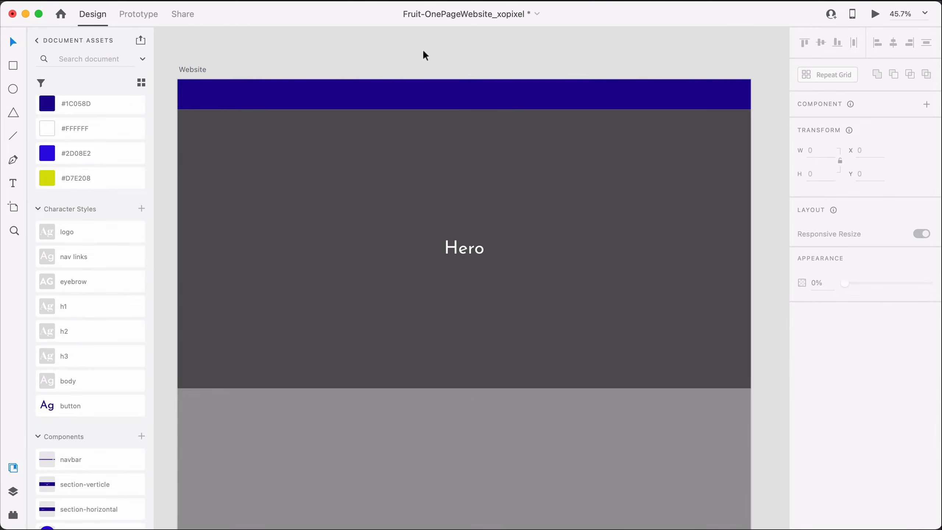
# Step: Show the layout grid and add the text "Fruit" at the first column of the navbar
pyautogui.scroll(5, 423, 48)
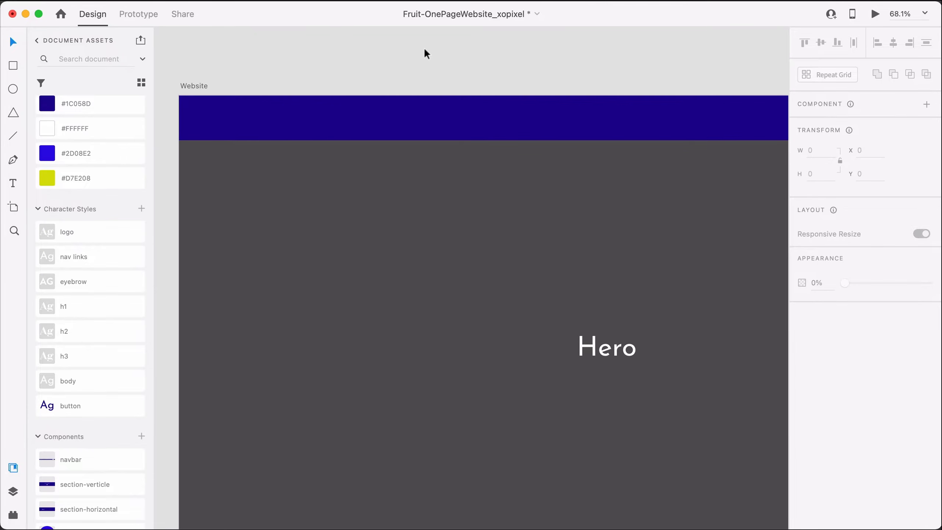
pyautogui.scroll(-3, 396, 72)
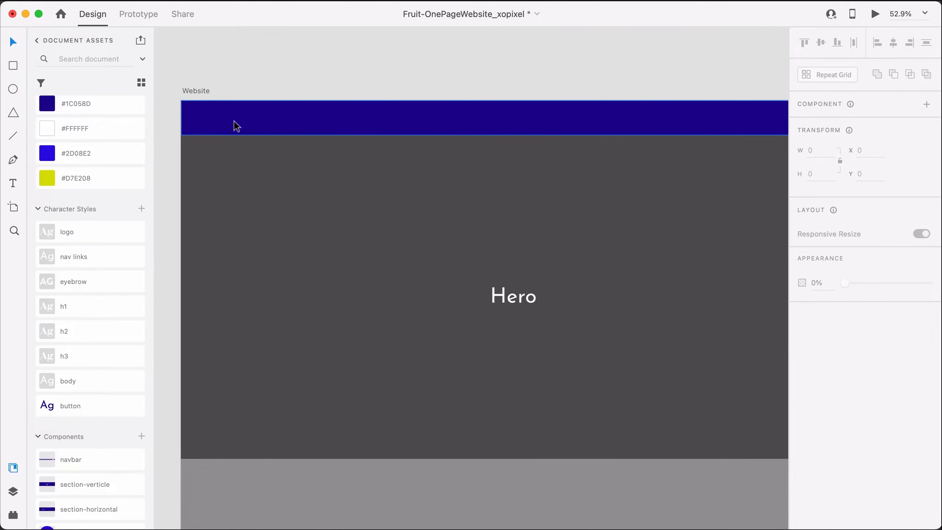
pyautogui.hscroll(3, 236, 126)
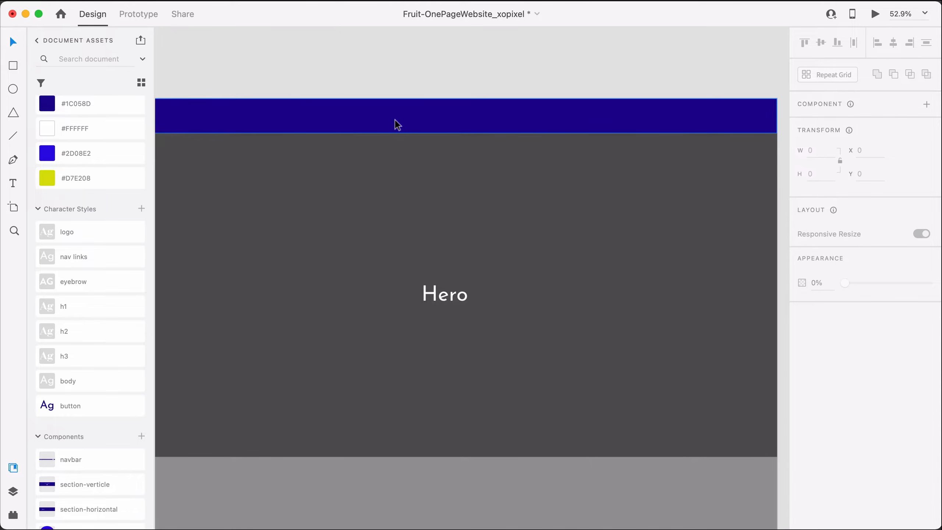
pyautogui.hscroll(2, 424, 109)
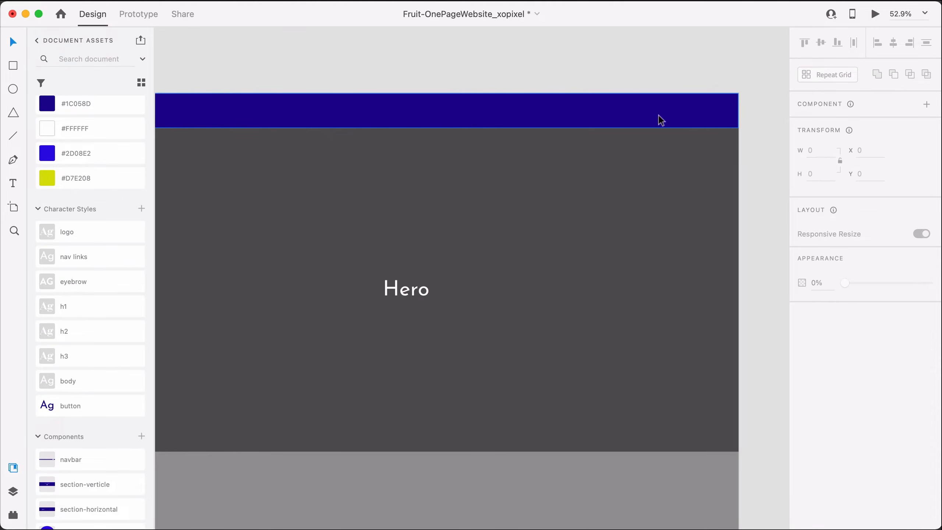
pyautogui.hscroll(-5, 566, 72)
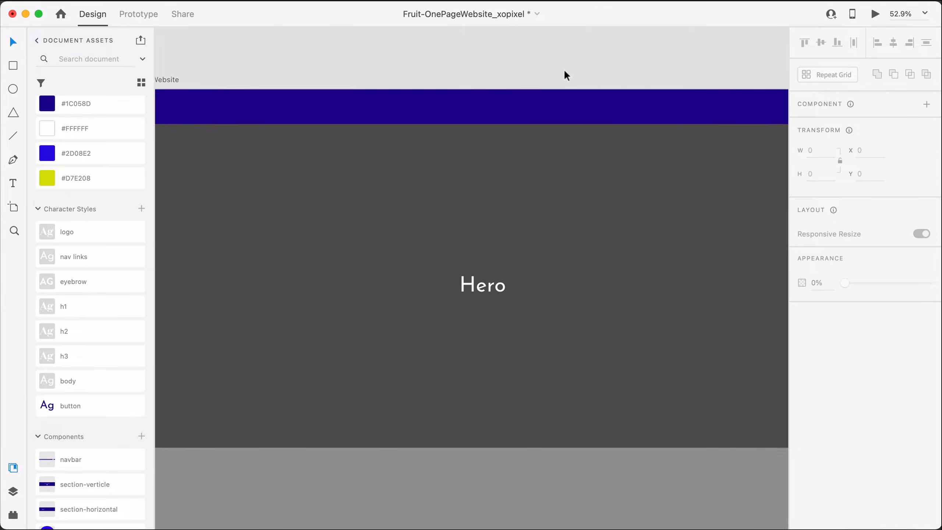
pyautogui.scroll(1, 243, 99)
pyautogui.press('t')
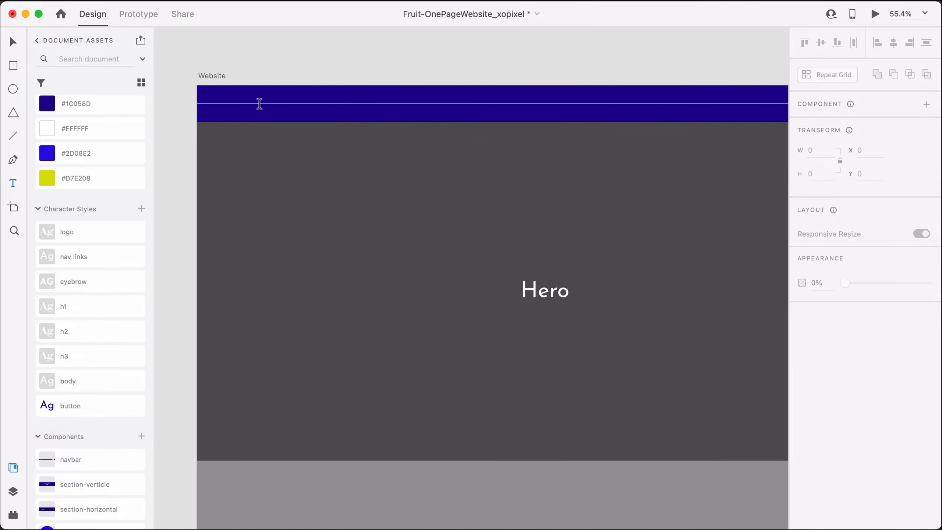
pyautogui.press('super+shift+apostrophe')
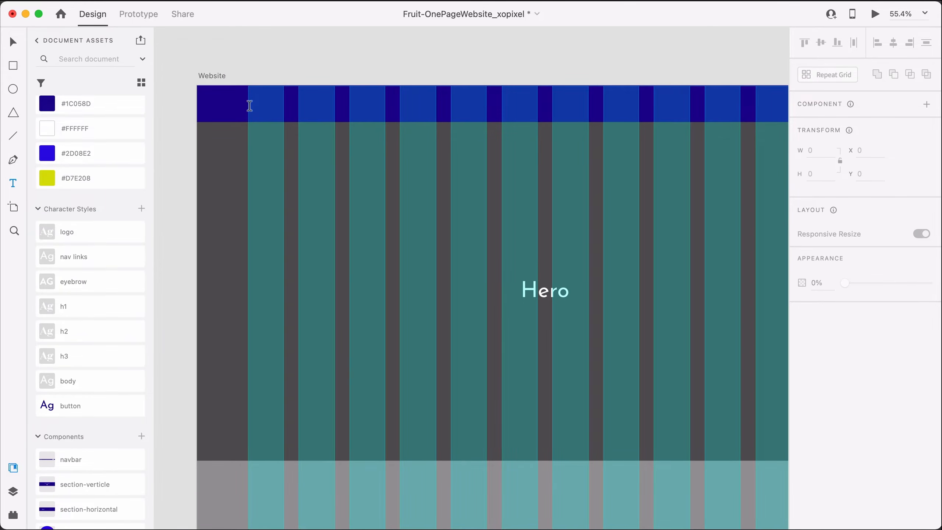
pyautogui.click(250, 106)
pyautogui.write('Fruit')
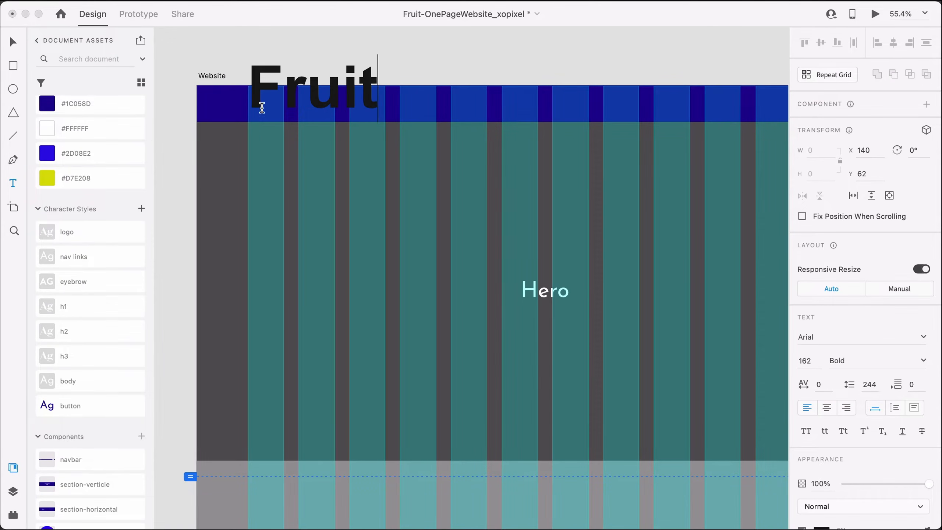
pyautogui.press('Escape')
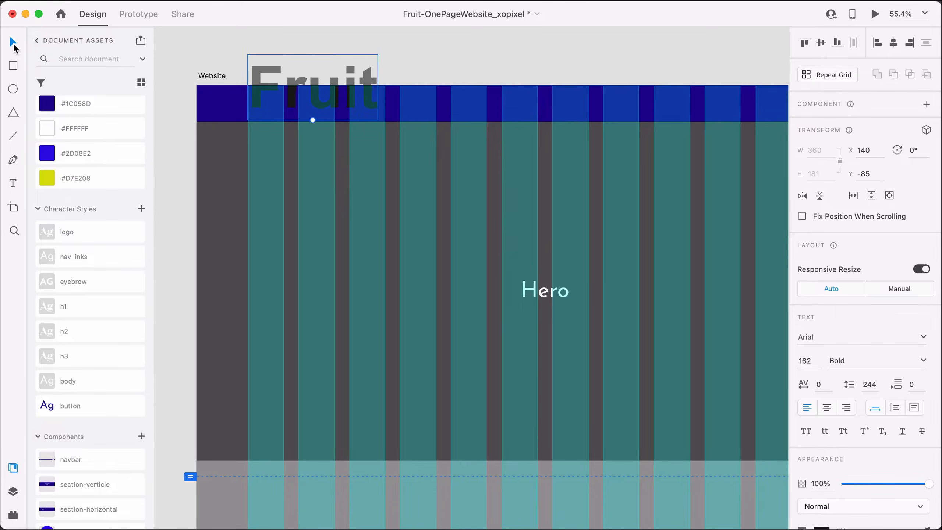
# Step: Apply the logo character style to the "Fruit" text and place it in the navbar at about X 140, Y 27
pyautogui.moveTo(320, 104); pyautogui.dragTo(321, 121)
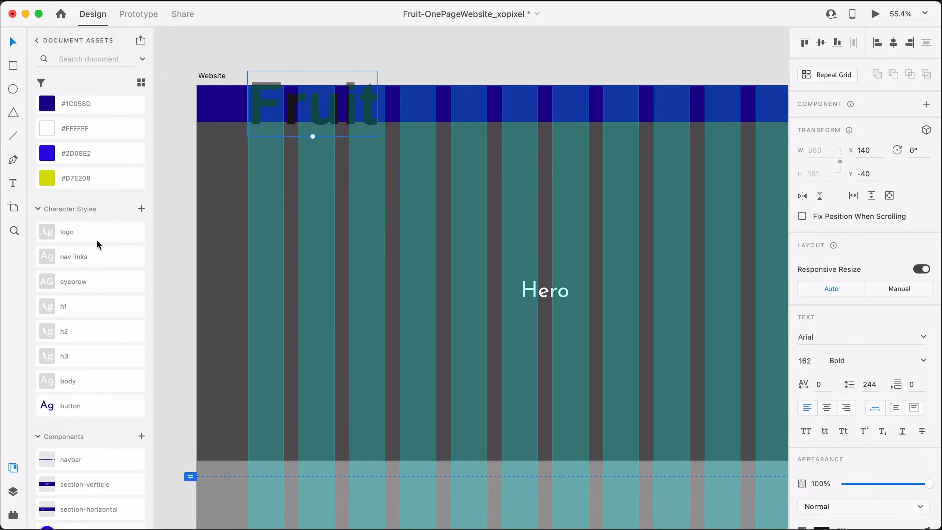
pyautogui.click(82, 233)
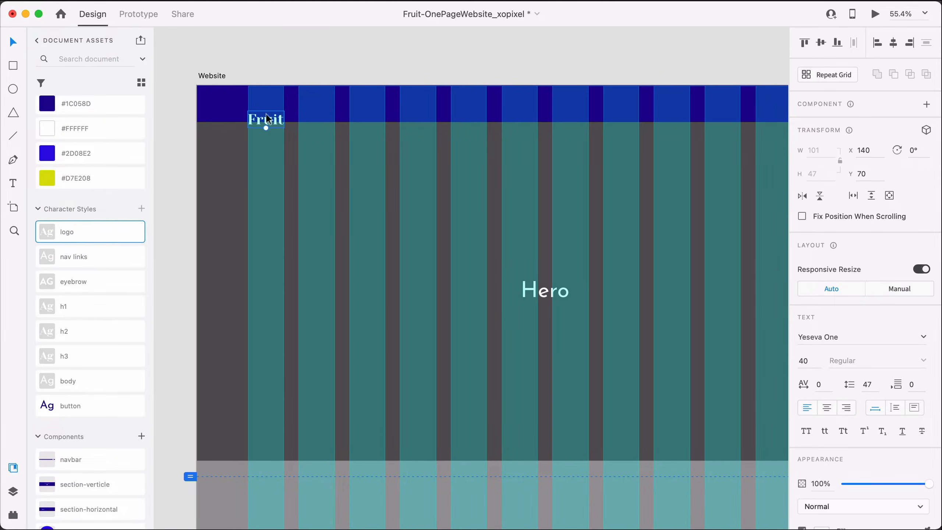
pyautogui.moveTo(273, 121); pyautogui.dragTo(273, 110)
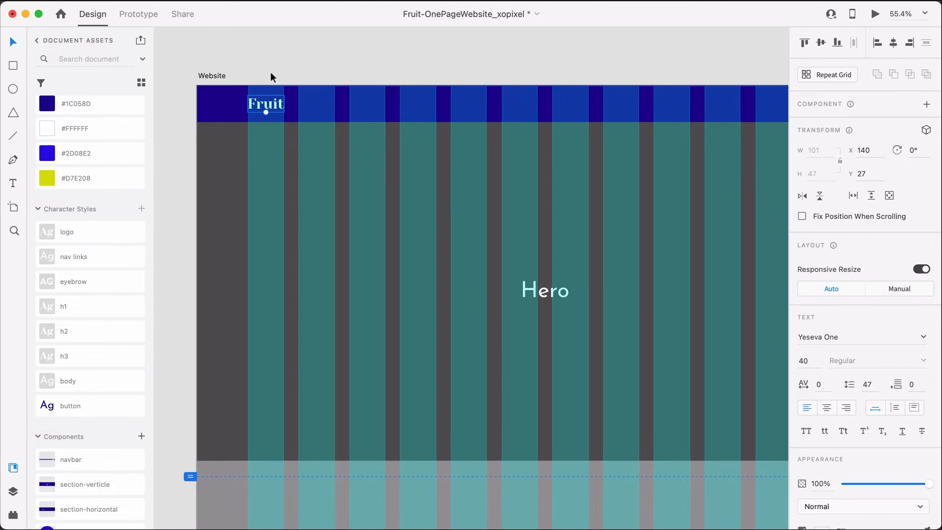
# Step: Add the text "Home" near the middle of the navbar
pyautogui.hscroll(2, 440, 103)
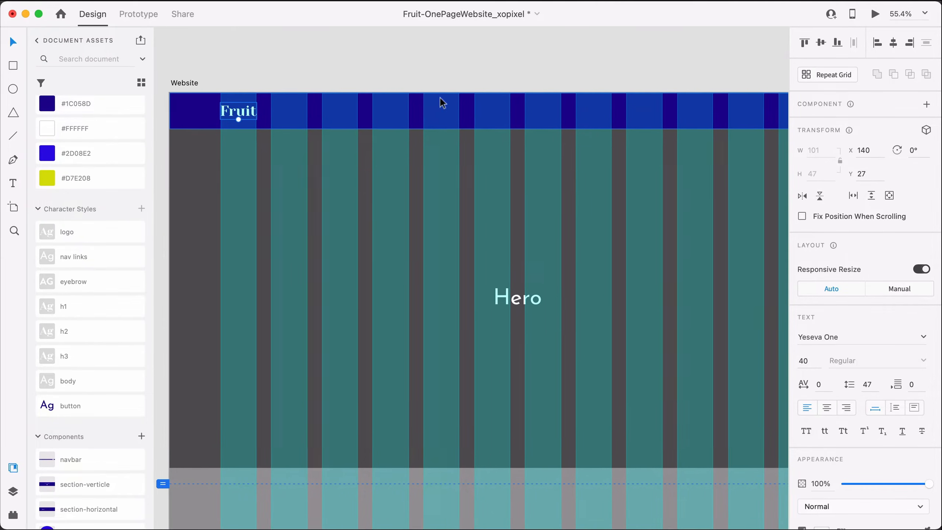
pyautogui.scroll(3, 439, 102)
pyautogui.hscroll(1, 440, 103)
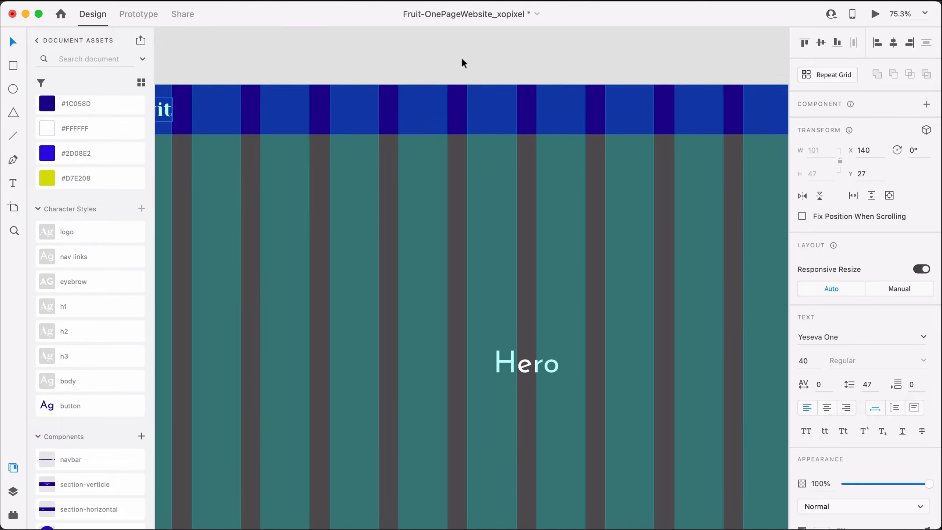
pyautogui.press('t')
pyautogui.click(433, 113)
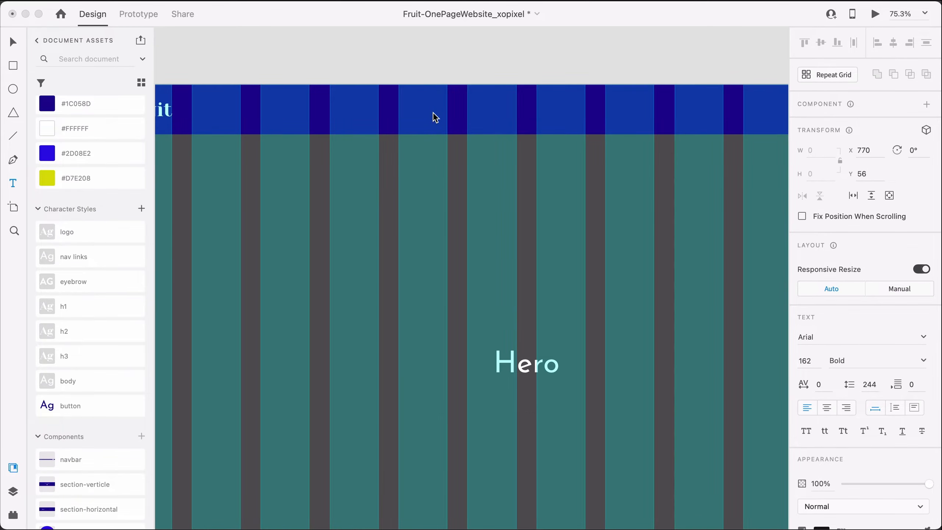
pyautogui.write('Home')
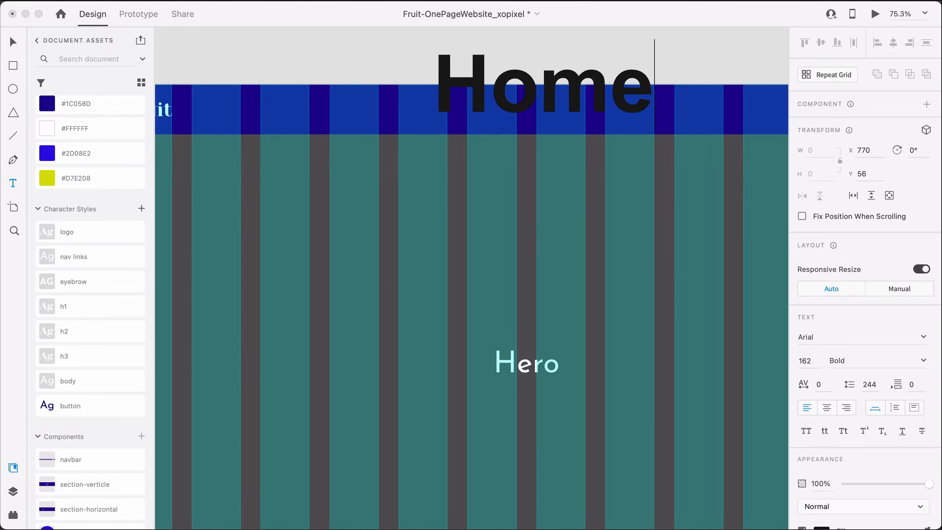
pyautogui.press('Escape')
# Step: Apply the nav links character style to "Home" and place it in the navbar at about X 655, Y 41
pyautogui.scroll(3, 433, 130)
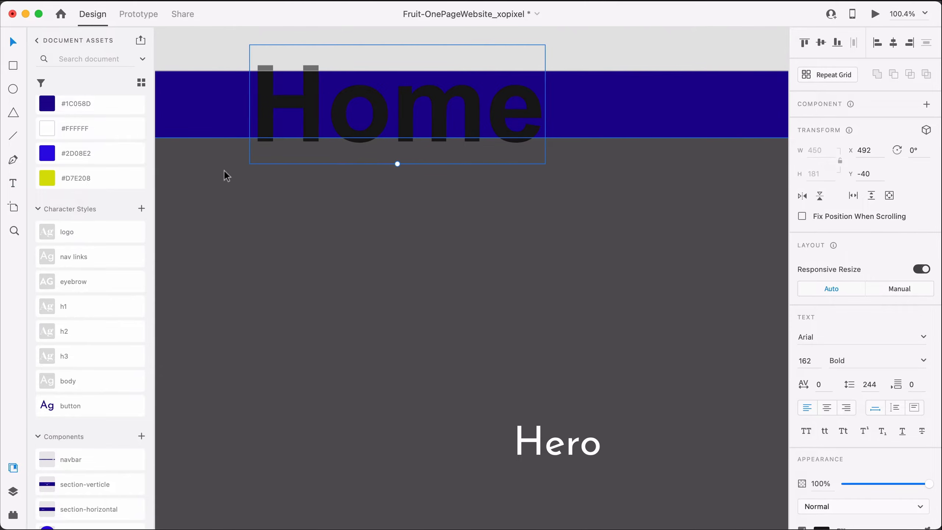
pyautogui.click(94, 263)
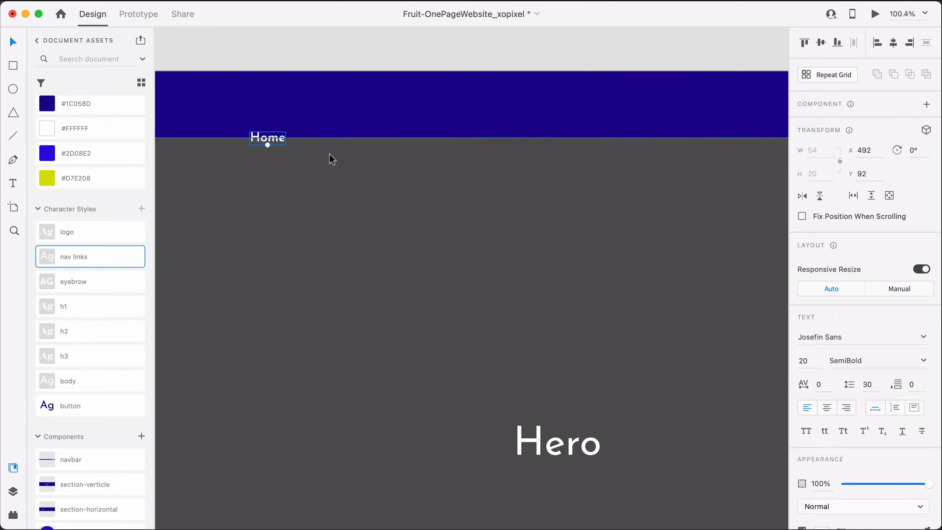
pyautogui.moveTo(275, 141); pyautogui.dragTo(388, 109)
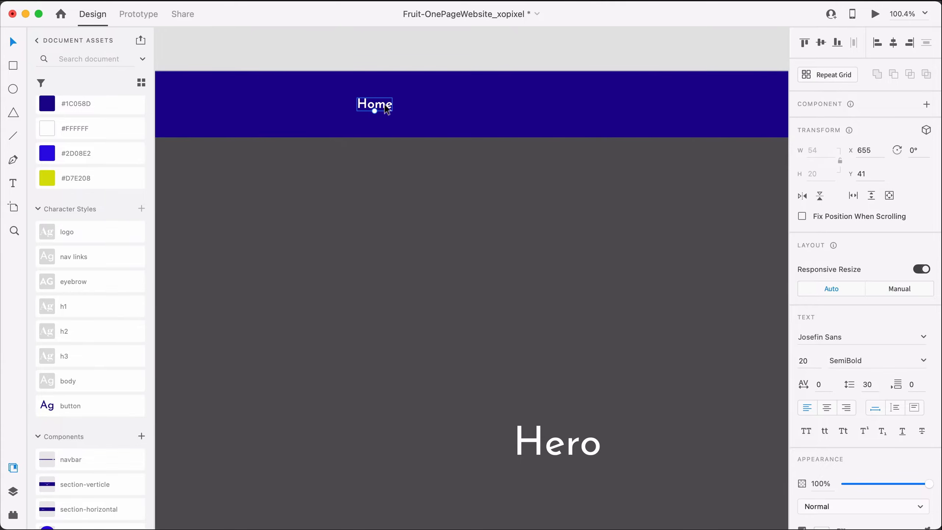
# Step: Duplicate the "Home" link just to its right and change the copy's text to "Definition"
pyautogui.moveTo(386, 108); pyautogui.dragTo(439, 109)
pyautogui.doubleClick(436, 101)
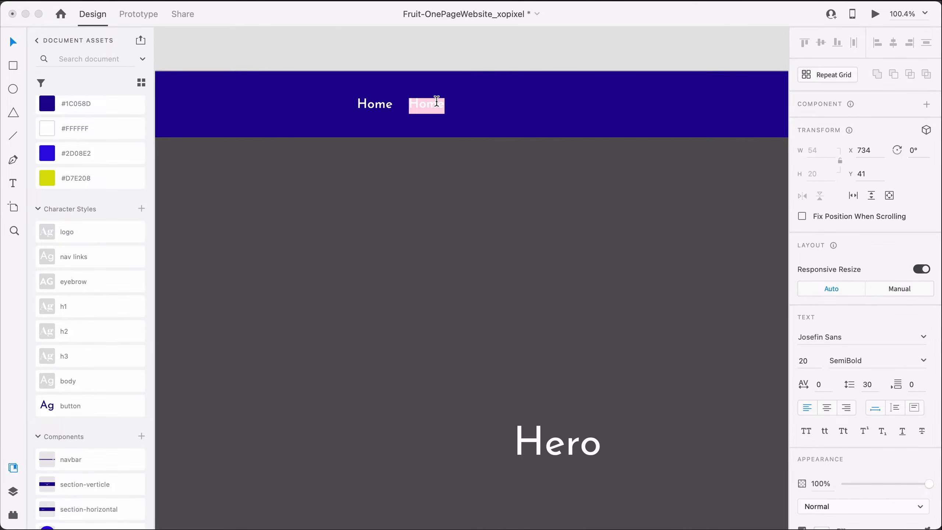
pyautogui.write('Def')
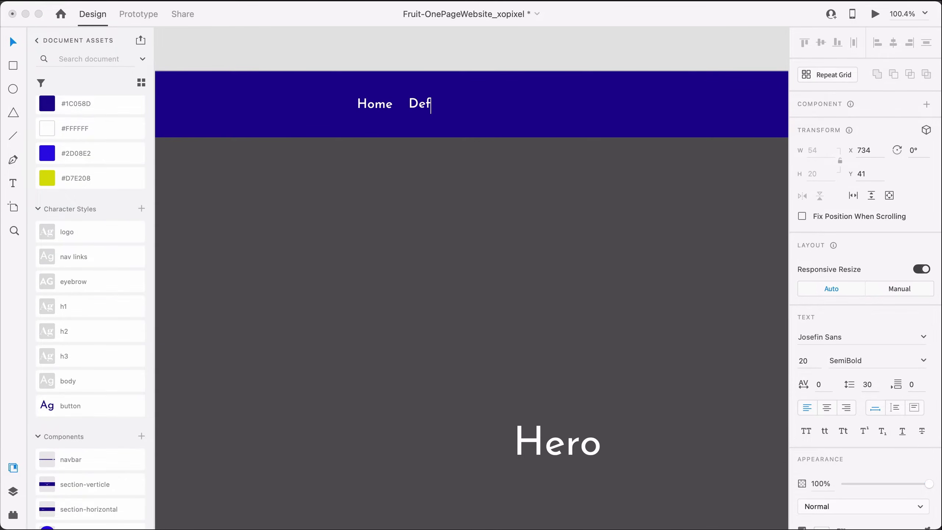
pyautogui.write('inition')
pyautogui.press('Escape')
# Step: Duplicate the "Definition" link to its right and change the copy's text to "Anatomy"
pyautogui.moveTo(461, 108); pyautogui.dragTo(529, 108)
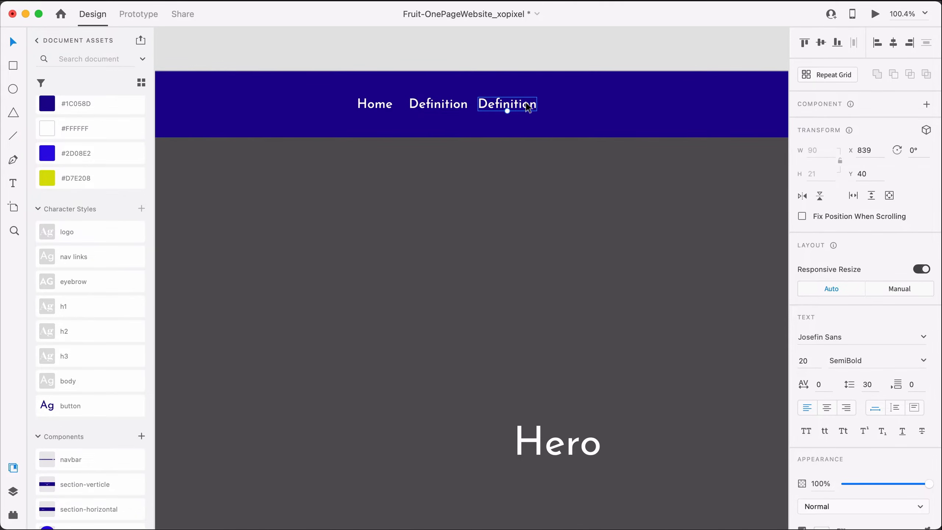
pyautogui.doubleClick(528, 108)
pyautogui.write('Anatomy')
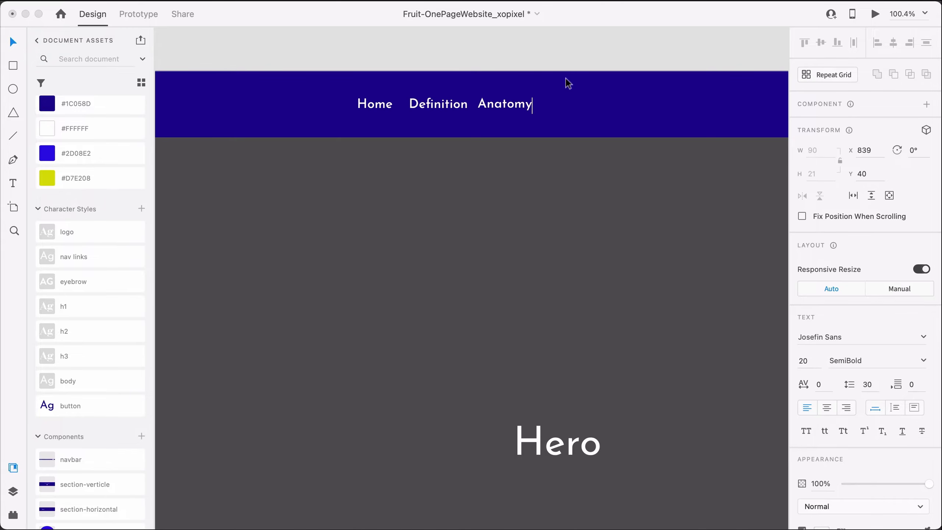
pyautogui.press('Escape')
# Step: Duplicate the "Anatomy" link to its right and change the copy's text to "Nutrition"
pyautogui.moveTo(519, 109); pyautogui.dragTo(584, 108)
pyautogui.doubleClick(584, 108)
pyautogui.write('N')
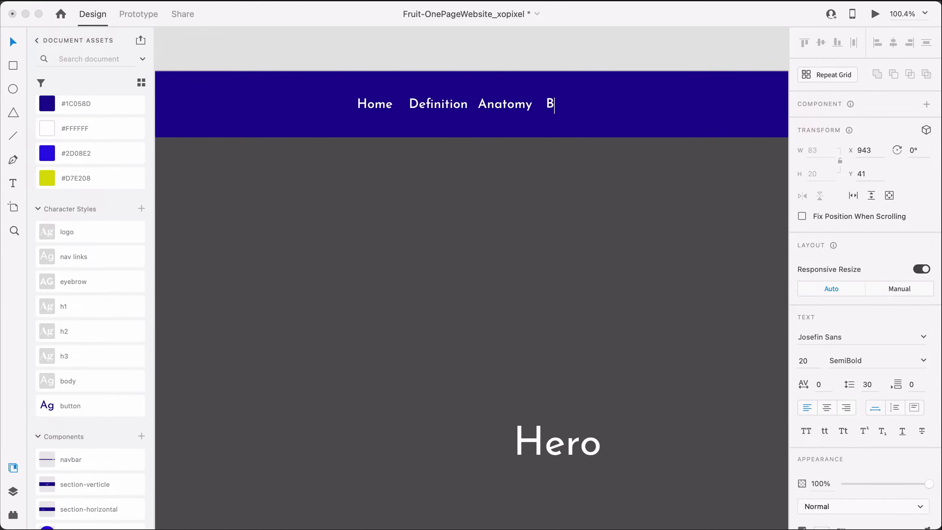
pyautogui.write('utrition')
pyautogui.press('Escape')
# Step: Duplicate the "Nutrition" link to its right and change the copy's text to "Facts"
pyautogui.moveTo(593, 108); pyautogui.dragTo(659, 108)
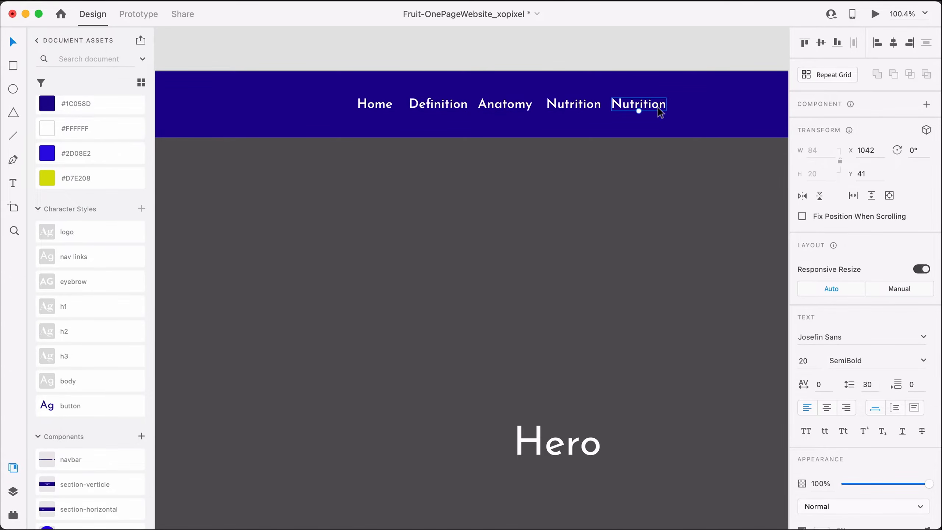
pyautogui.doubleClick(659, 108)
pyautogui.write('Facts')
pyautogui.press('Escape')
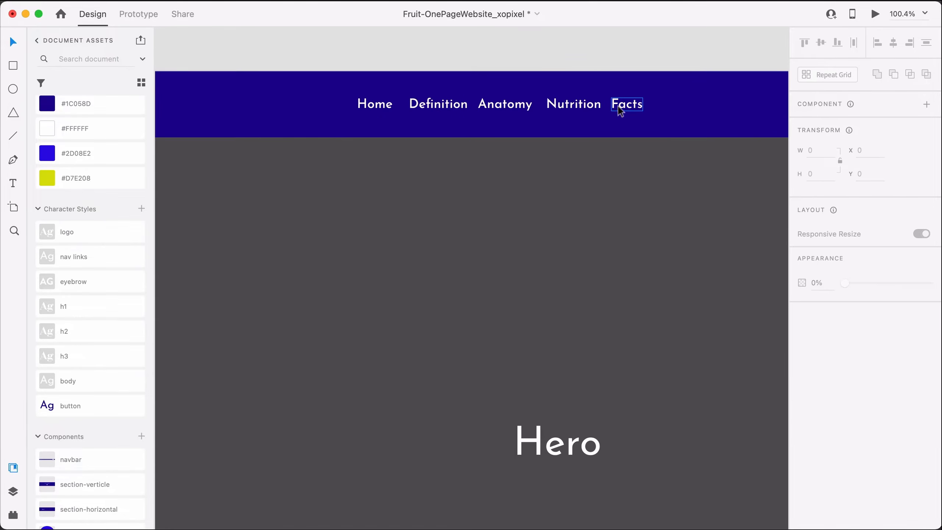
# Step: Group the five nav links from Home to Facts and move the group slightly left to about X 641, Y 40
pyautogui.keyDown('shift'); pyautogui.click(597, 112); pyautogui.keyUp('shift')
pyautogui.keyDown('shift'); pyautogui.click(505, 109); pyautogui.keyUp('shift')
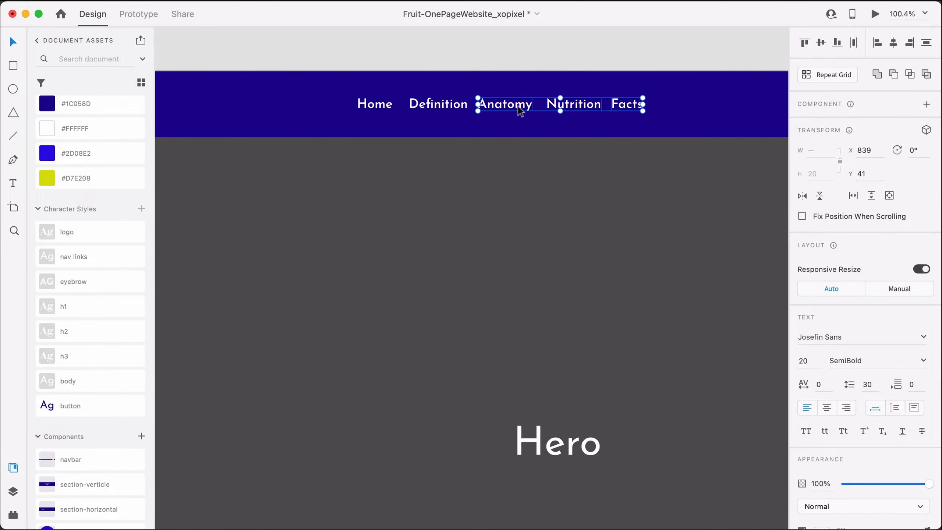
pyautogui.keyDown('shift'); pyautogui.click(438, 108); pyautogui.keyUp('shift')
pyautogui.keyDown('shift'); pyautogui.click(377, 111); pyautogui.keyUp('shift')
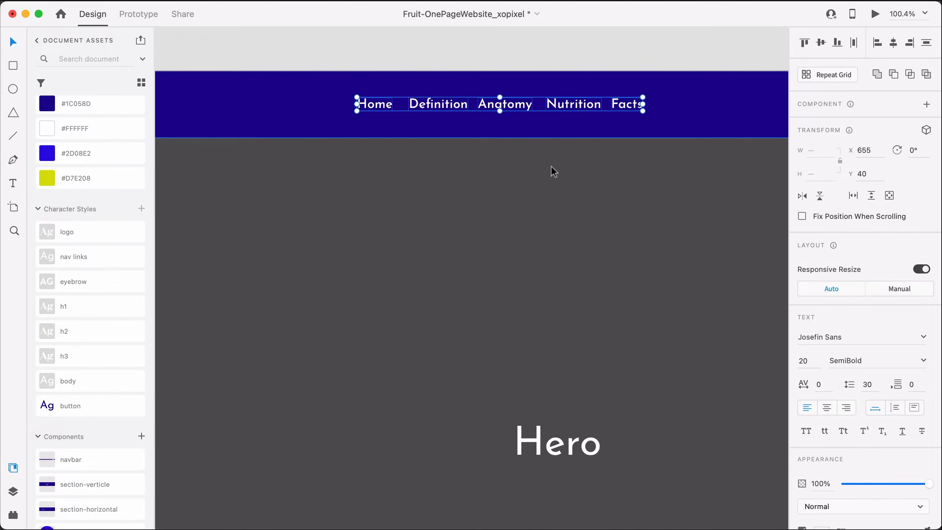
pyautogui.press('super+g')
pyautogui.moveTo(574, 107); pyautogui.dragTo(564, 109)
# Step: Turn the nav links group into a horizontal stack with 40 spacing between the links
pyautogui.scroll(-1, 816, 327)
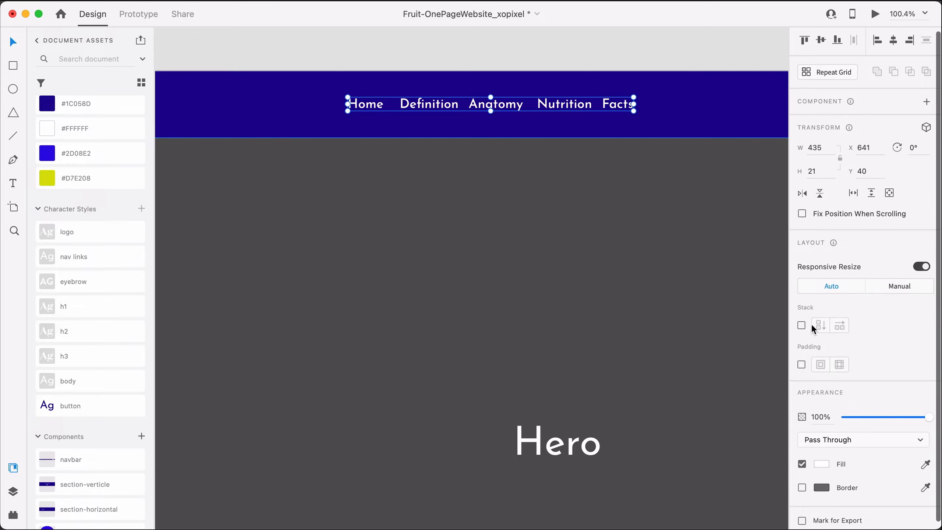
pyautogui.click(802, 326)
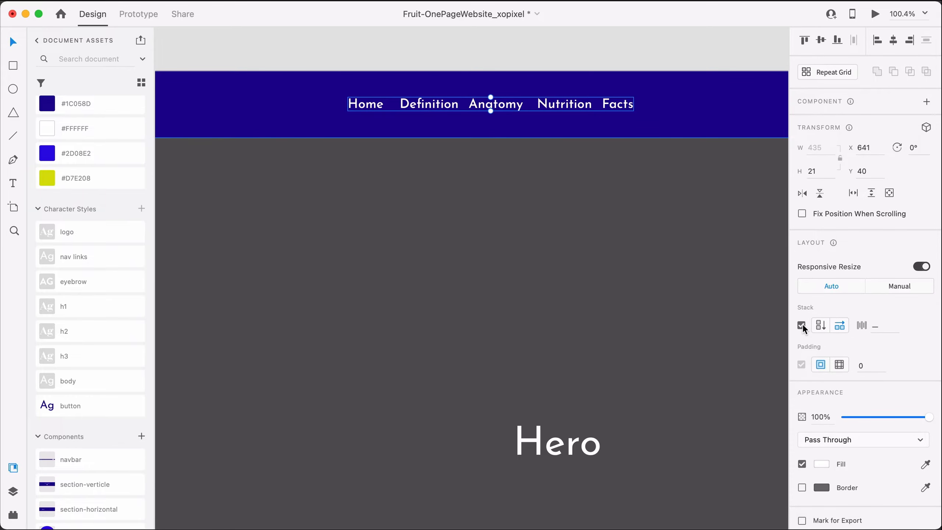
pyautogui.click(879, 325)
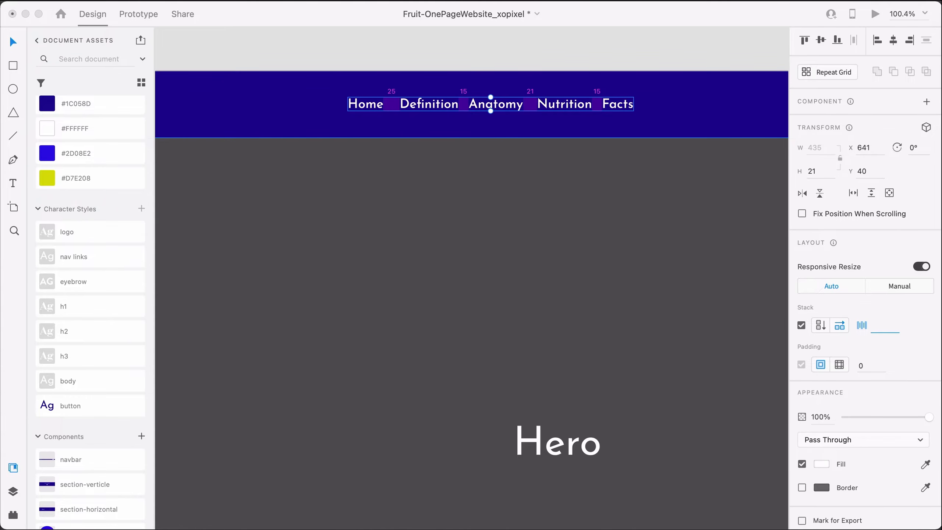
pyautogui.click(881, 326)
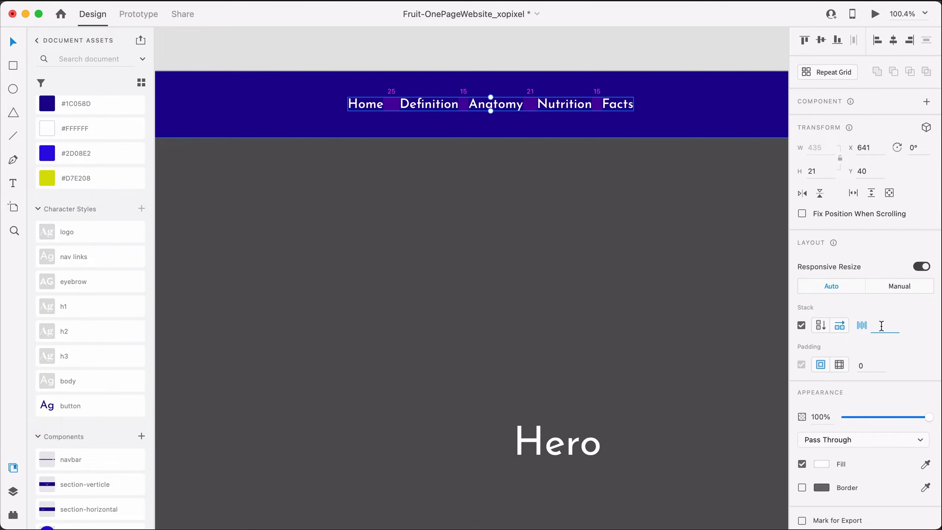
pyautogui.write('40')
pyautogui.press('Return')
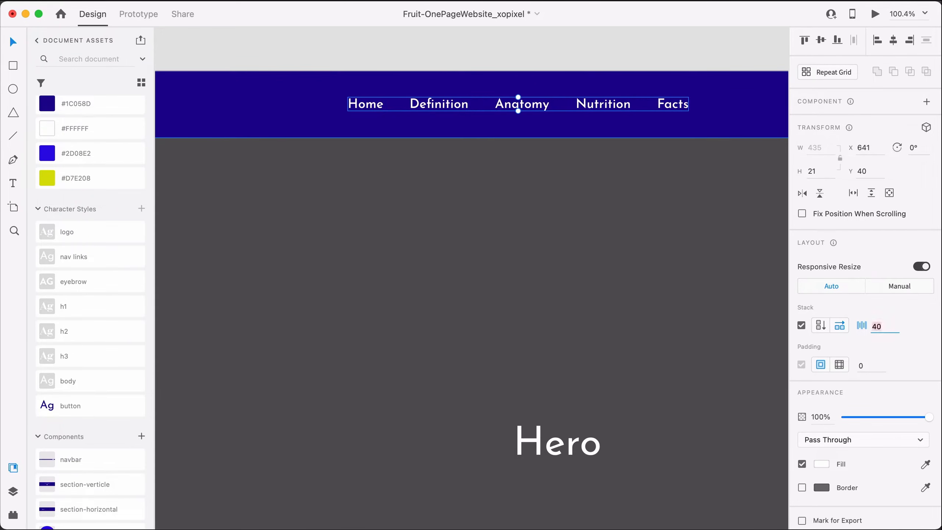
# Step: Center the nav links group horizontally on the artboard, keeping it on the navbar's line
pyautogui.click(627, 34)
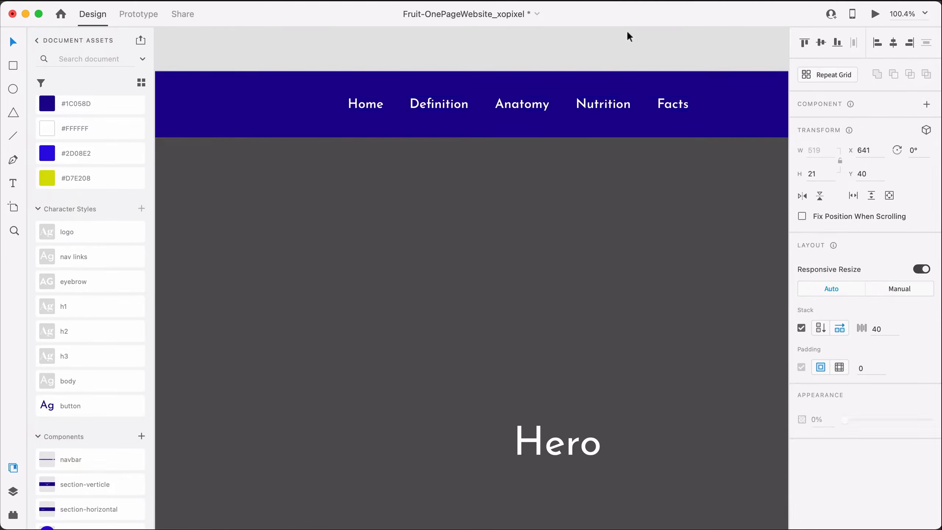
pyautogui.click(604, 106)
pyautogui.moveTo(605, 107); pyautogui.dragTo(567, 108)
pyautogui.click(897, 43)
pyautogui.click(591, 59)
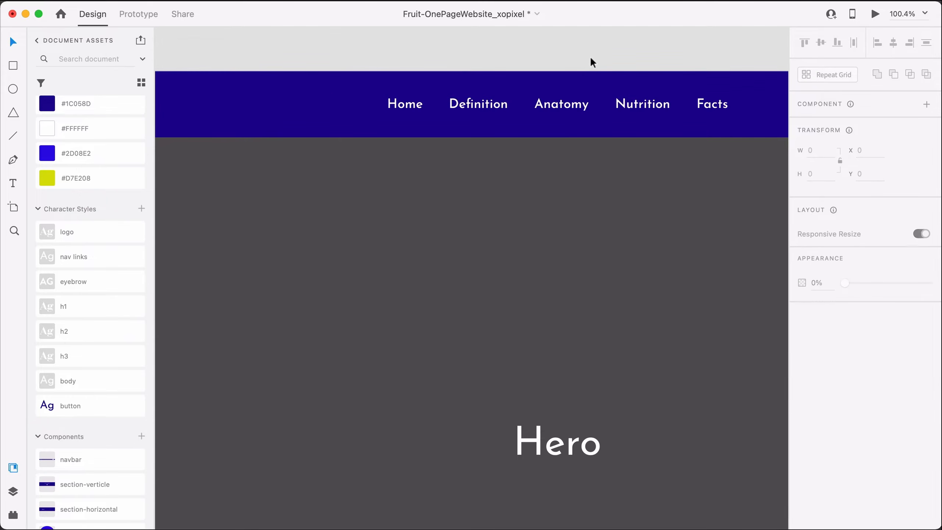
pyautogui.scroll(-2, 591, 59)
pyautogui.scroll(-4, 595, 70)
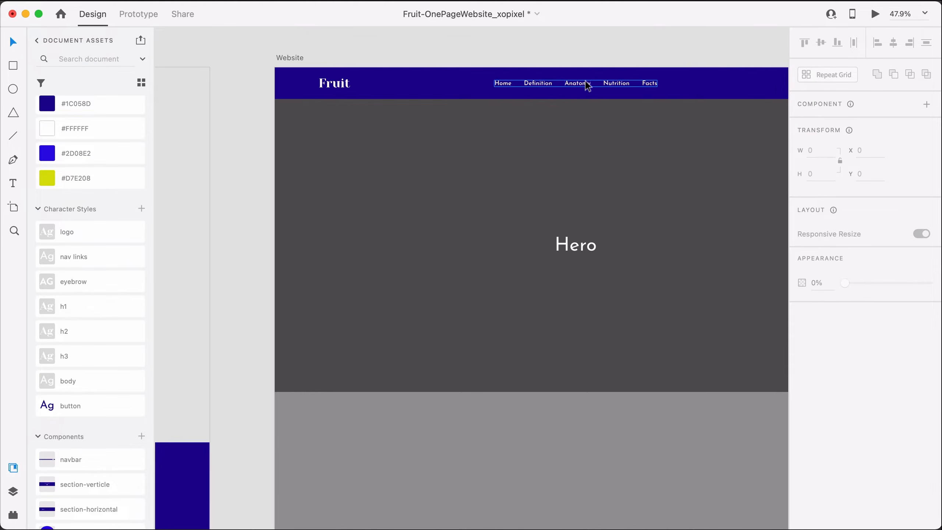
pyautogui.moveTo(587, 83); pyautogui.dragTo(588, 91)
pyautogui.click(664, 56)
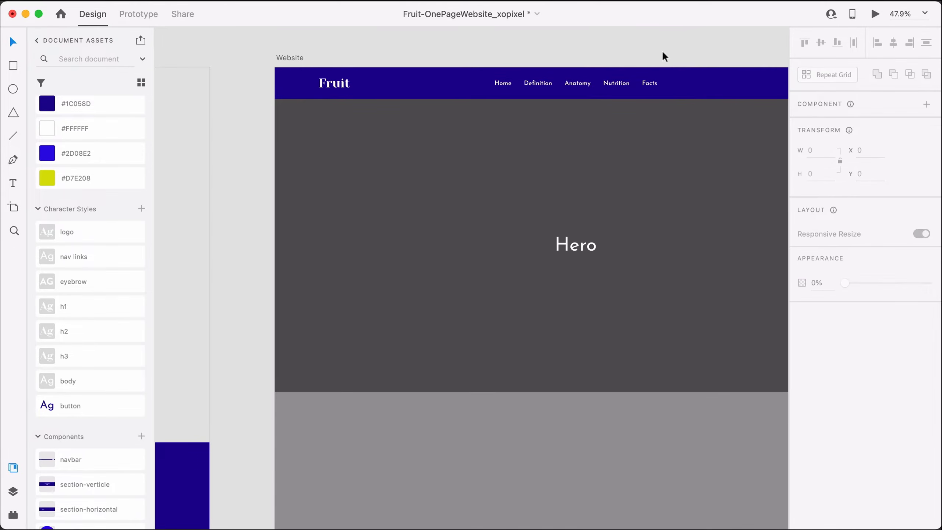
# Step: Place an instance of the button component in the navbar at X 1648, Y 24, ending at the last grid column
pyautogui.scroll(3, 664, 57)
pyautogui.hscroll(7, 662, 55)
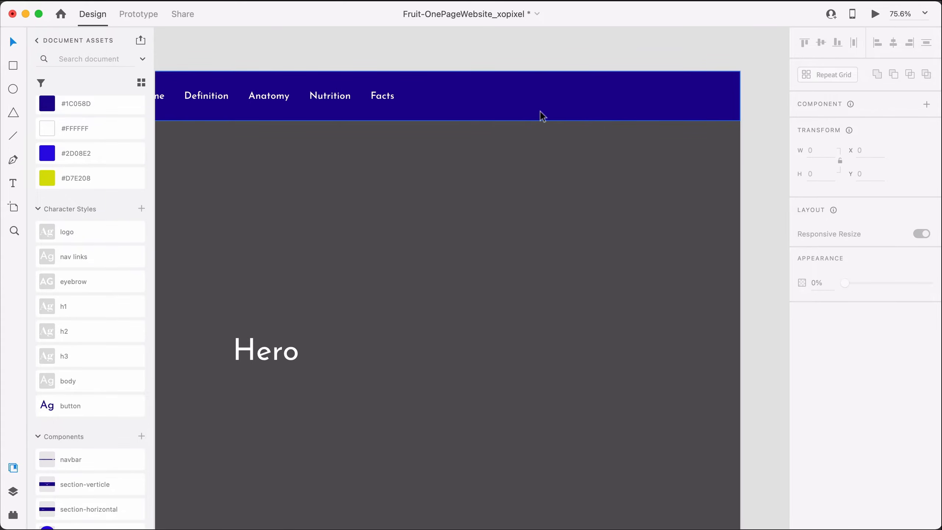
pyautogui.scroll(-2, 82, 504)
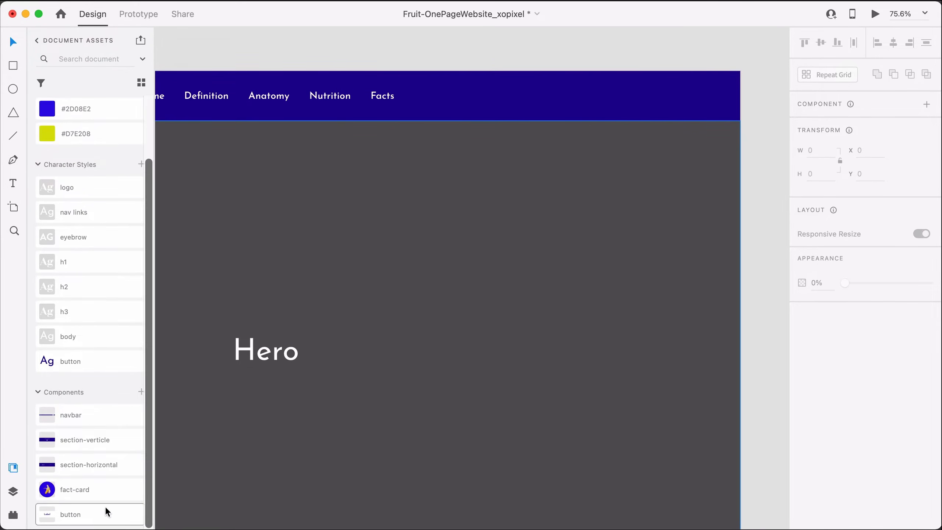
pyautogui.moveTo(70, 509); pyautogui.dragTo(643, 94)
pyautogui.click(617, 120)
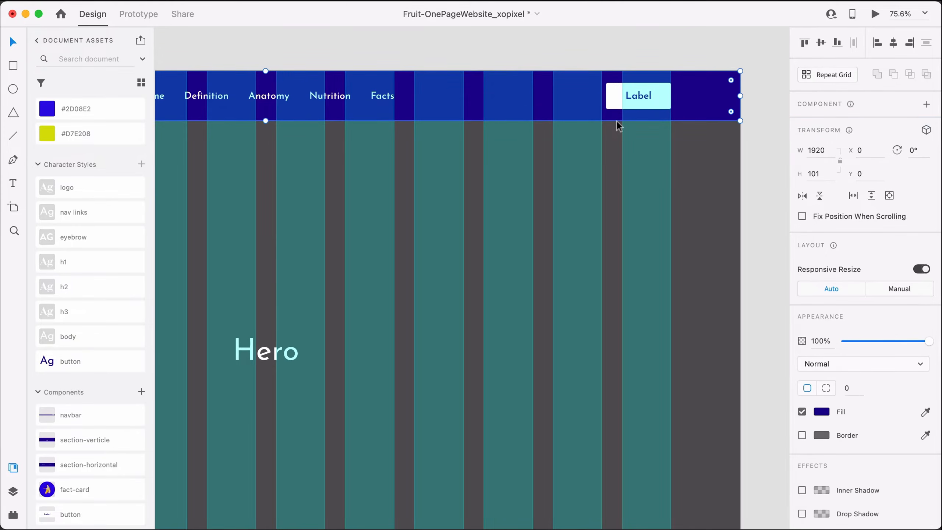
# Step: Draw a rectangle about 165 by 57 in the navbar beside the Label button and hide the layout grid
pyautogui.scroll(5, 617, 120)
pyautogui.press('r')
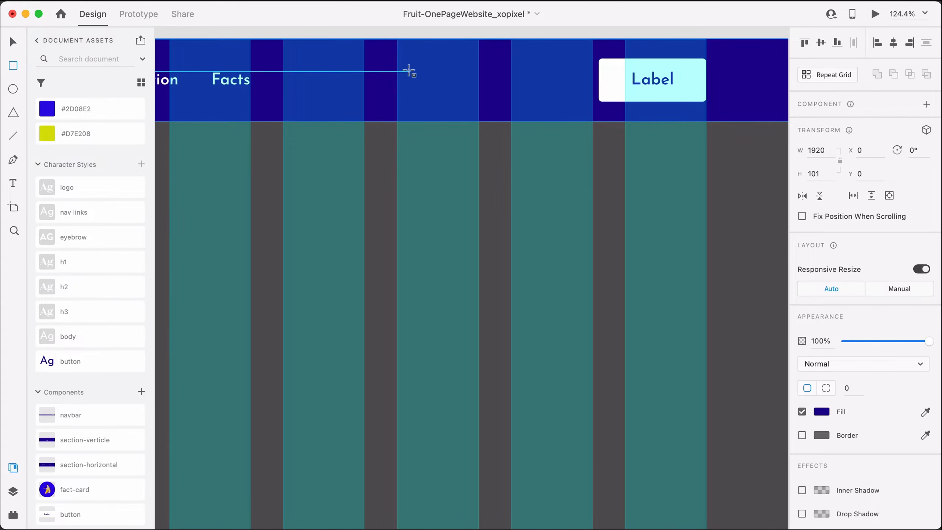
pyautogui.moveTo(403, 56); pyautogui.dragTo(428, 64)
pyautogui.moveTo(511, 89); pyautogui.dragTo(537, 102)
pyautogui.press('v')
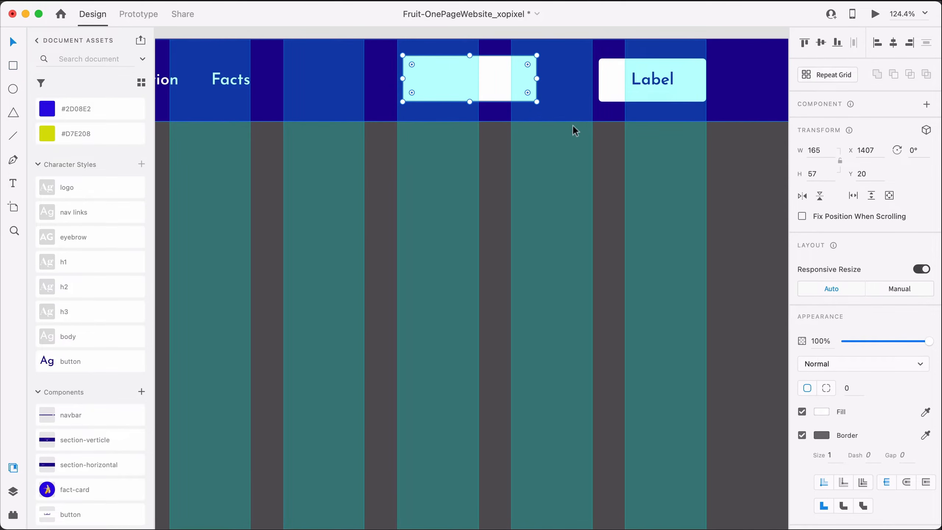
pyautogui.press('super+shift+apostrophe')
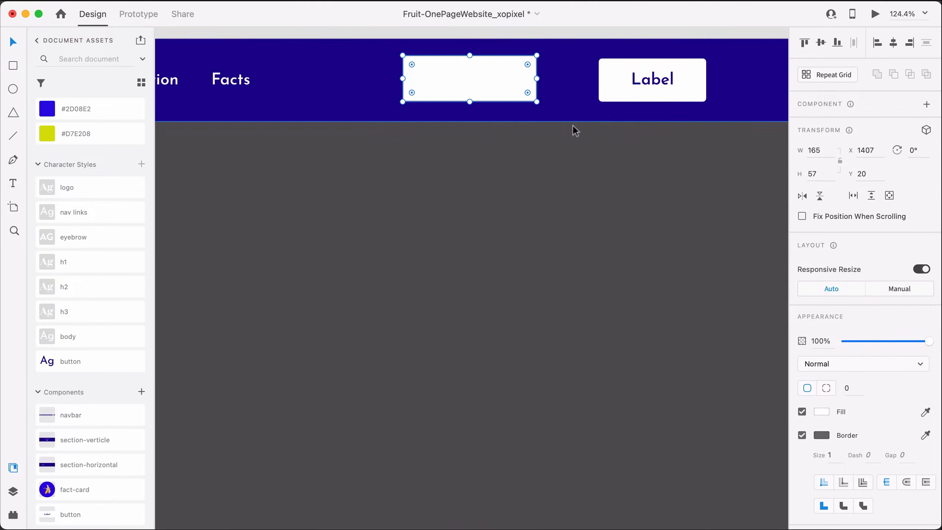
# Step: Remove the new rectangle's border and set its corner radius to 4
pyautogui.click(802, 435)
pyautogui.click(851, 389)
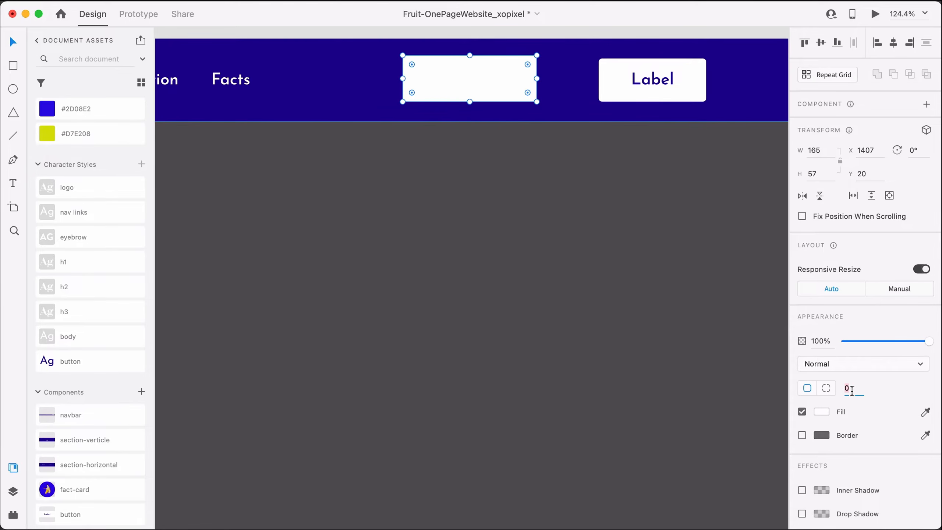
pyautogui.write('4')
pyautogui.press('Return')
pyautogui.click(555, 159)
# Step: Add the text "Download" in the button character style and center it on the white rectangle
pyautogui.press('t')
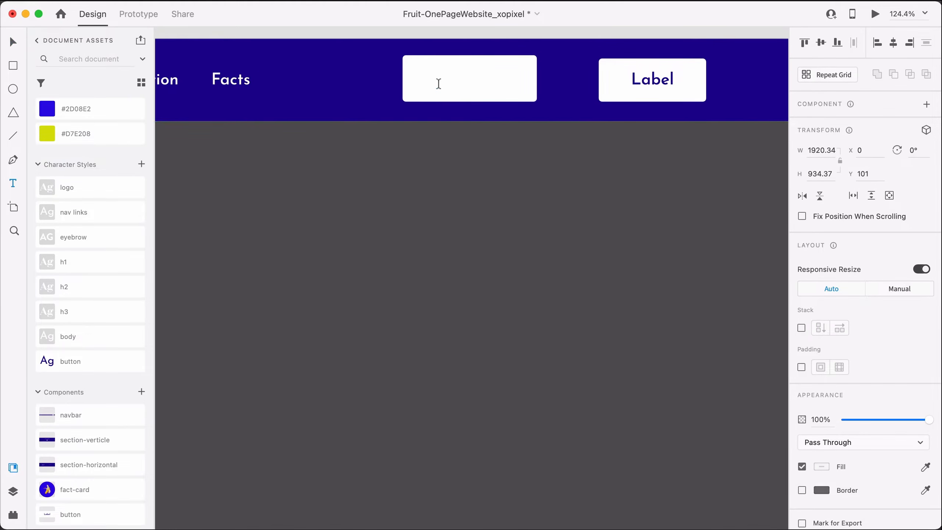
pyautogui.click(438, 87)
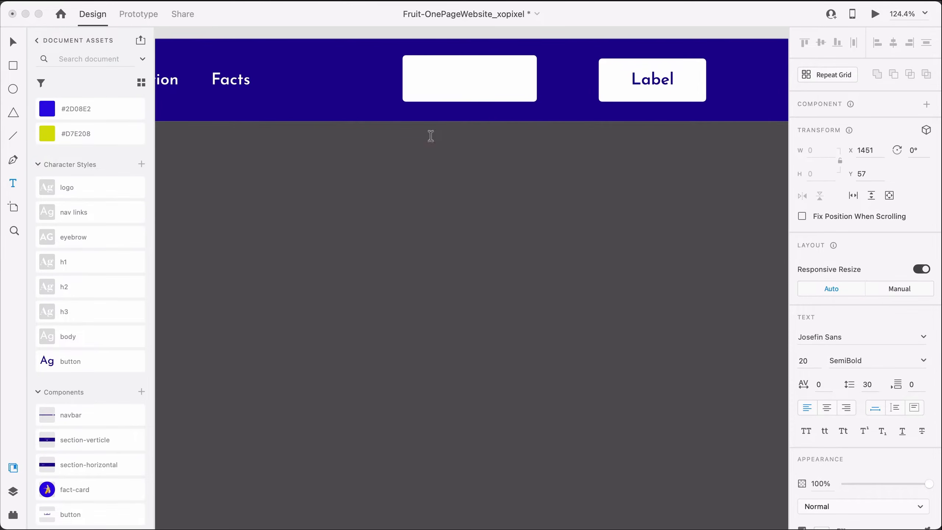
pyautogui.click(432, 176)
pyautogui.press('v')
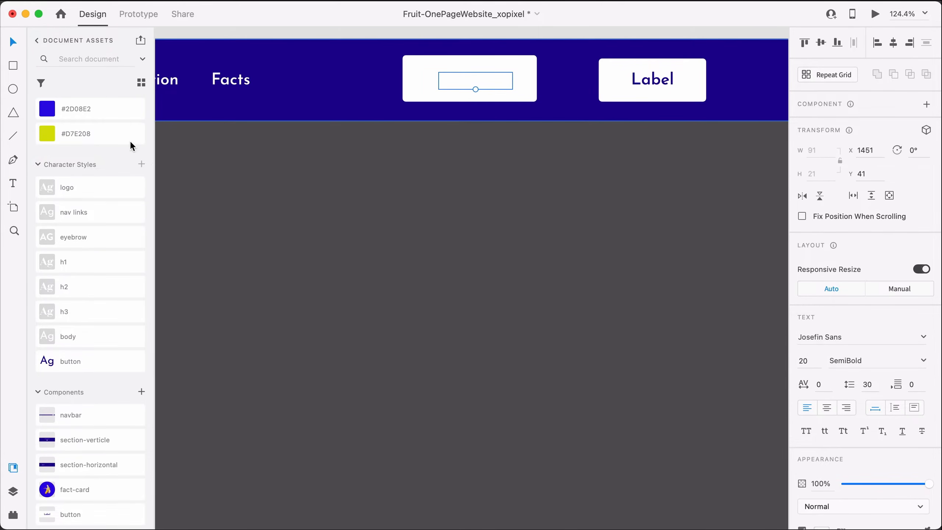
pyautogui.click(81, 360)
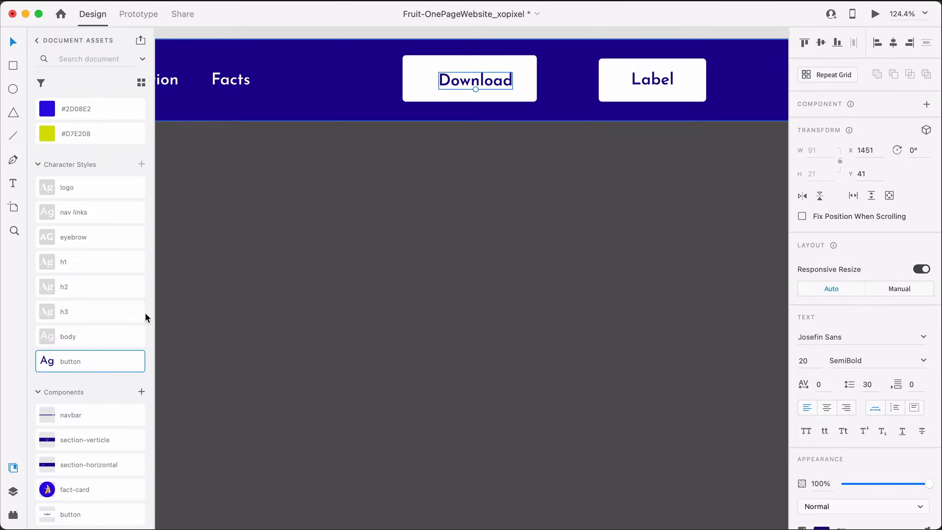
pyautogui.moveTo(459, 85); pyautogui.dragTo(454, 90)
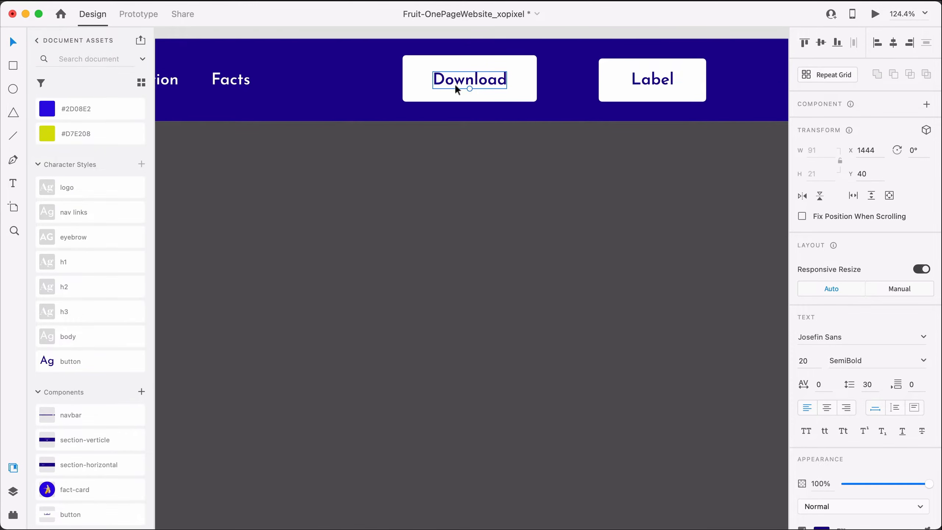
pyautogui.press('alt')
# Step: Group the Download text with its rectangle and enable padding on the group
pyautogui.keyDown('shift'); pyautogui.click(528, 86); pyautogui.keyUp('shift')
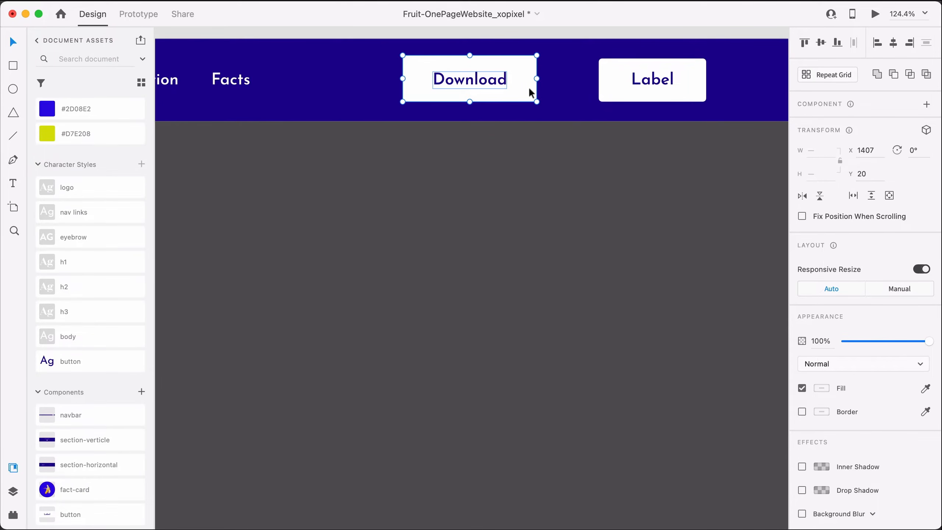
pyautogui.press('super+g')
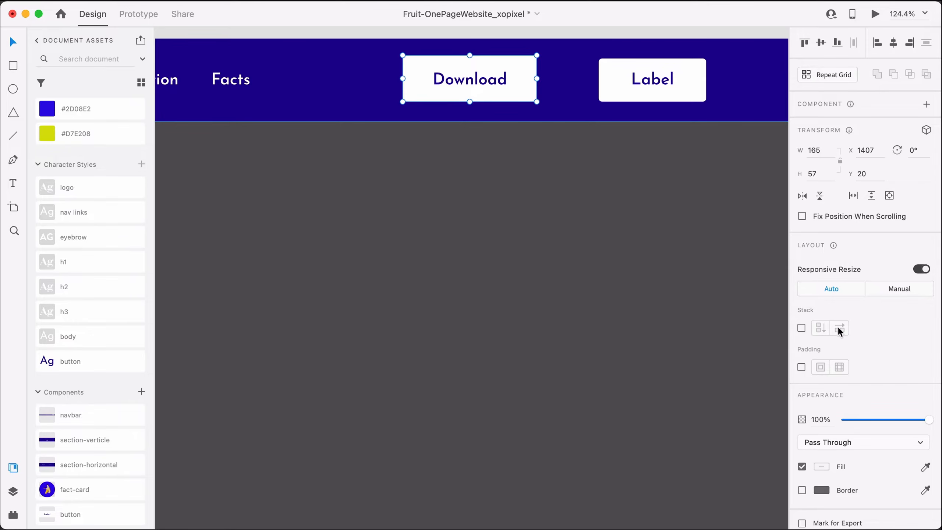
pyautogui.click(802, 368)
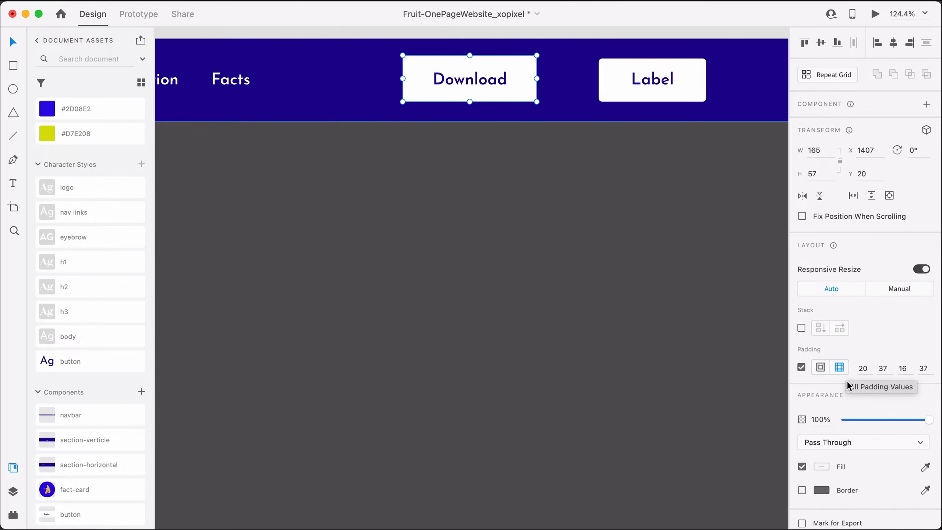
# Step: Set the Download group's right and left padding to 20 and its top padding to 16
pyautogui.click(885, 369)
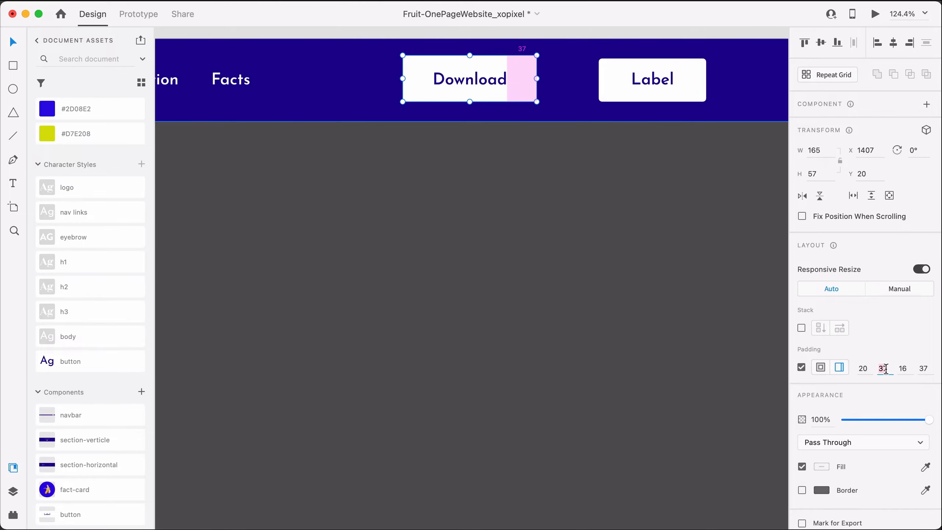
pyautogui.write('20')
pyautogui.press('Return')
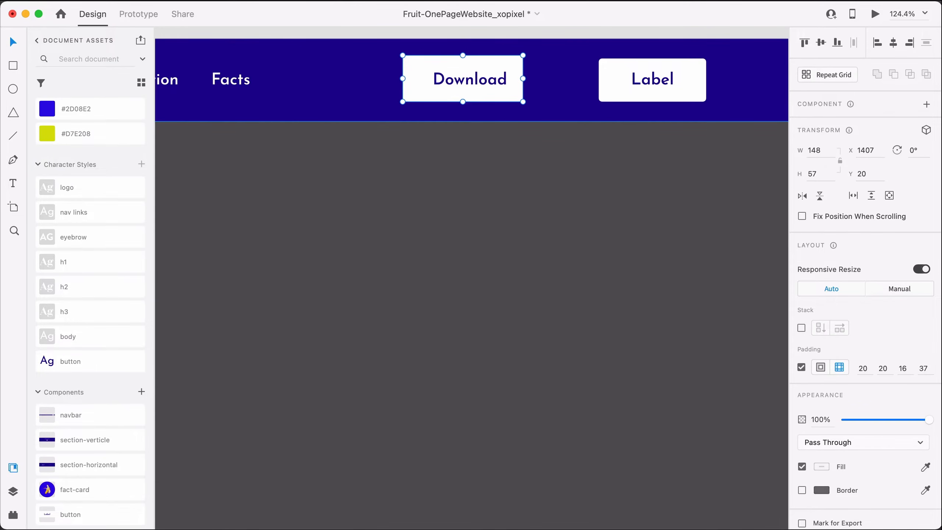
pyautogui.click(906, 369)
pyautogui.click(923, 368)
pyautogui.write('20')
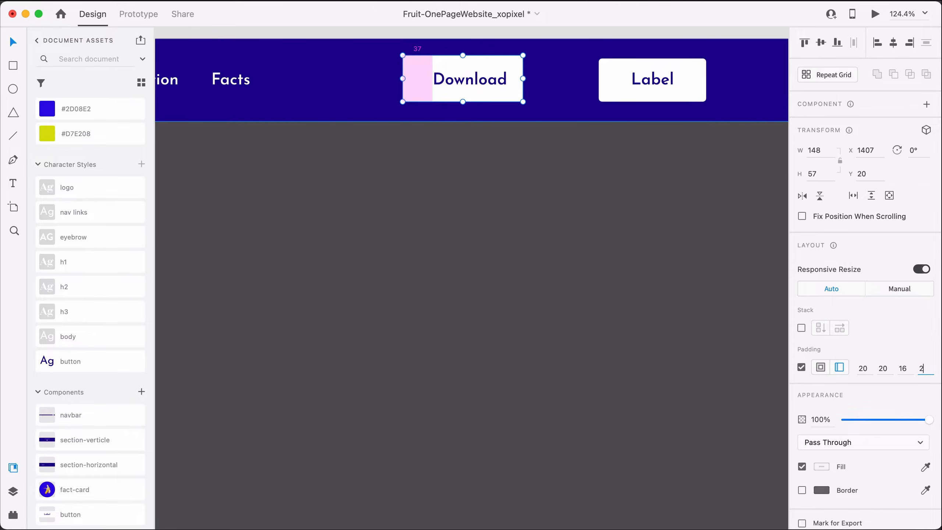
pyautogui.press('Return')
pyautogui.click(900, 369)
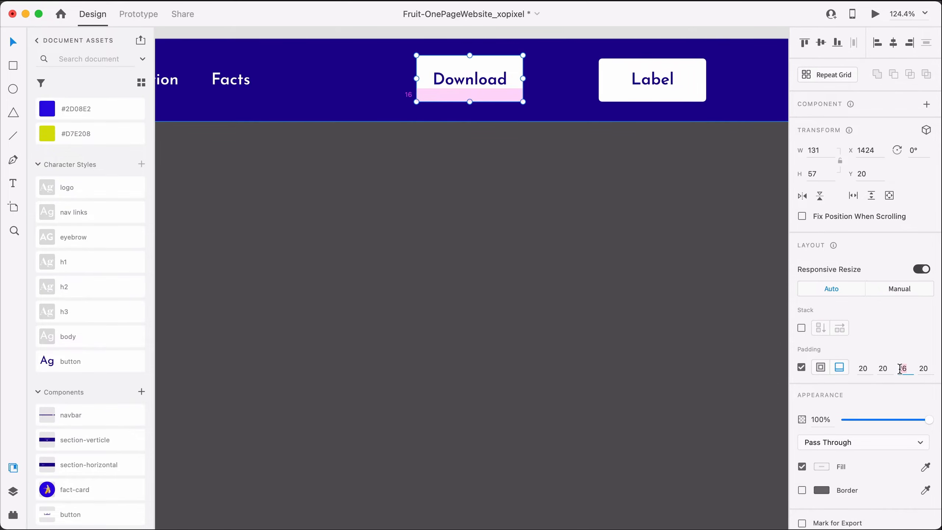
pyautogui.click(883, 368)
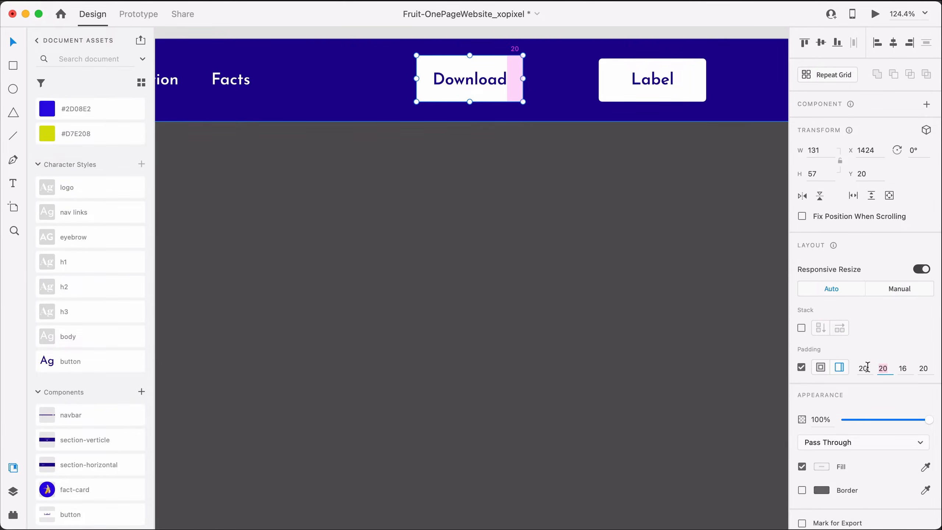
pyautogui.click(864, 369)
pyautogui.write('16')
pyautogui.press('Return')
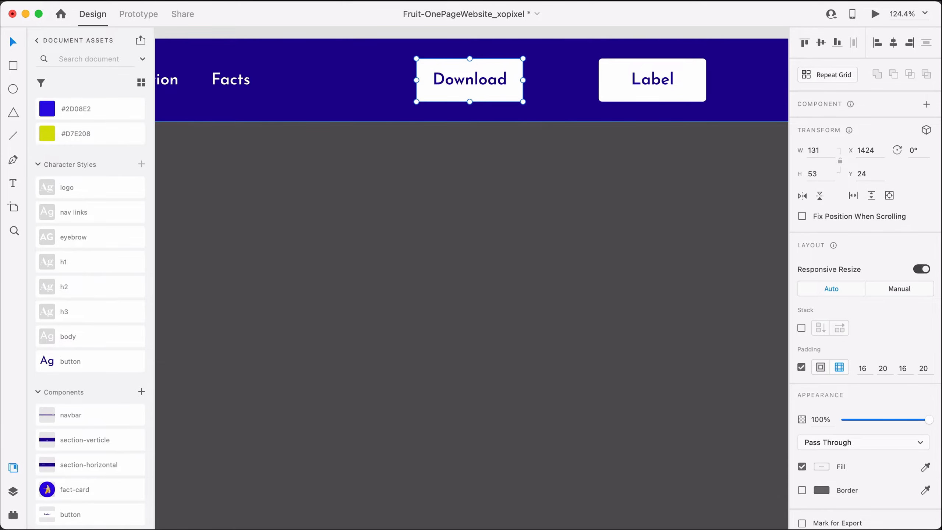
# Step: Move the hand-built Download button to X 1472, Y 24, beside the Label button, and compare the two
pyautogui.click(556, 158)
pyautogui.moveTo(511, 94); pyautogui.dragTo(554, 97)
pyautogui.click(634, 94)
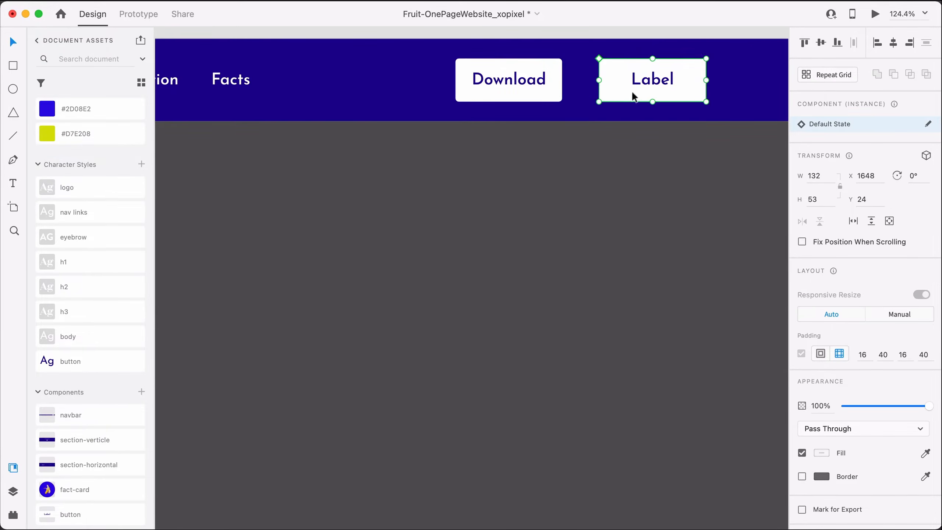
pyautogui.click(541, 79)
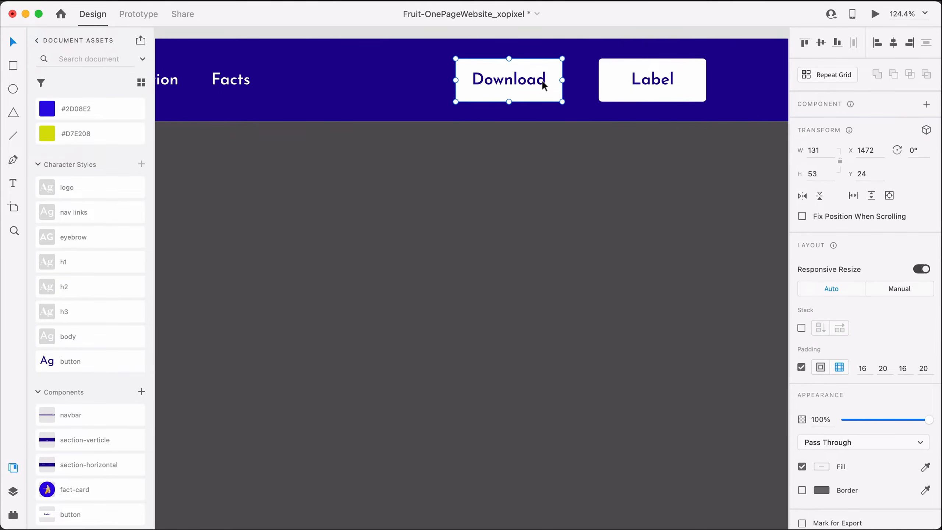
# Step: Delete the hand-built Download button group from the navbar
pyautogui.click(634, 89)
pyautogui.click(538, 79)
pyautogui.press('Delete')
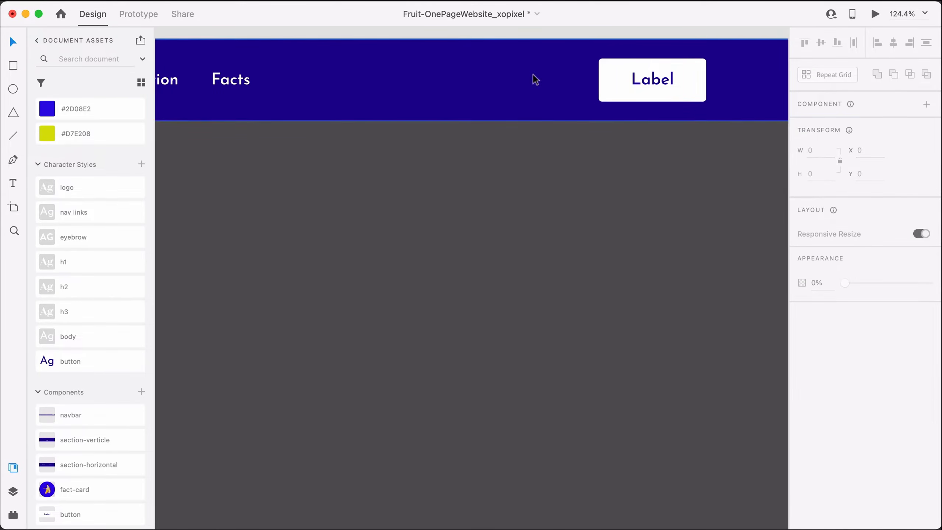
# Step: Change the component button's label text to "Download"
pyautogui.click(650, 82)
pyautogui.doubleClick(649, 81)
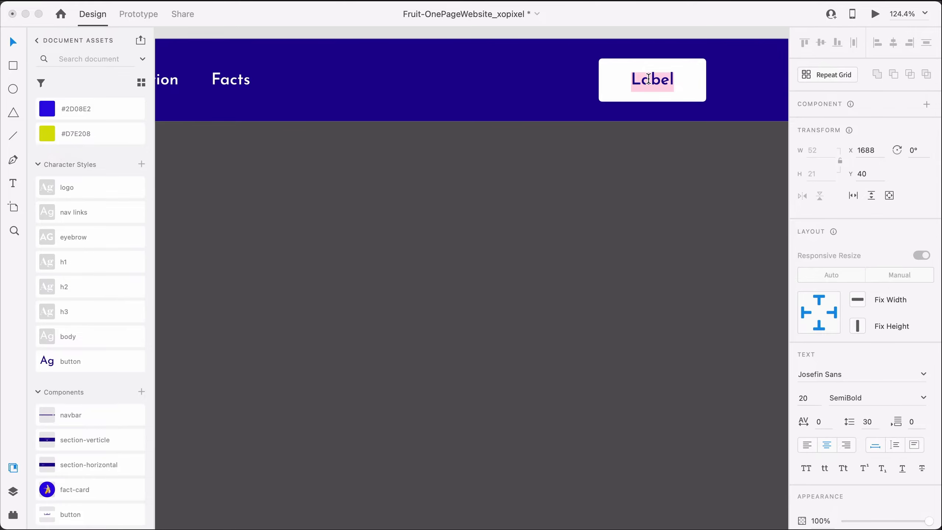
pyautogui.write('Download')
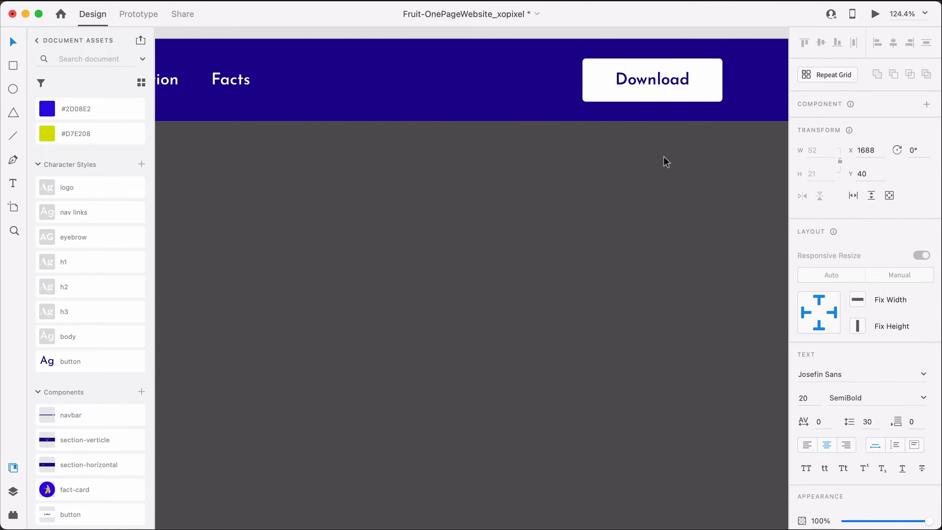
# Step: Test the button's automatic resizing by replacing its label with long random filler text, and clear that text
pyautogui.doubleClick(665, 82)
pyautogui.press('BackSpace')
pyautogui.write('dn')
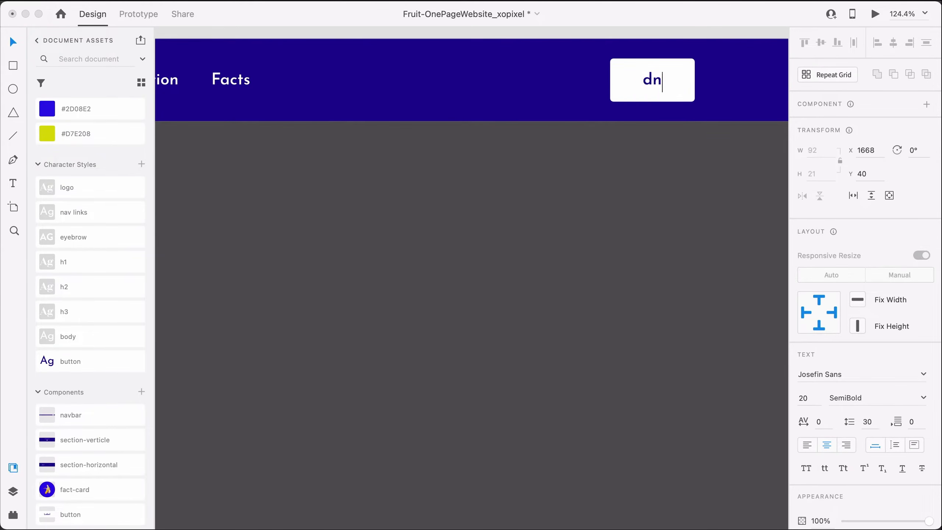
pyautogui.write('nnjbbubububu')
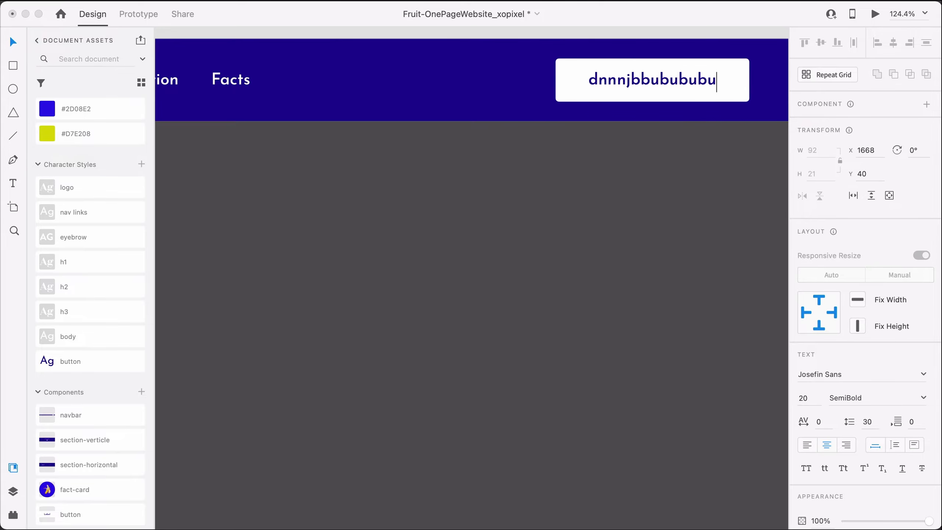
pyautogui.write('bubububu')
pyautogui.press('BackSpace')
pyautogui.press('BackSpace')
pyautogui.press('super+a')
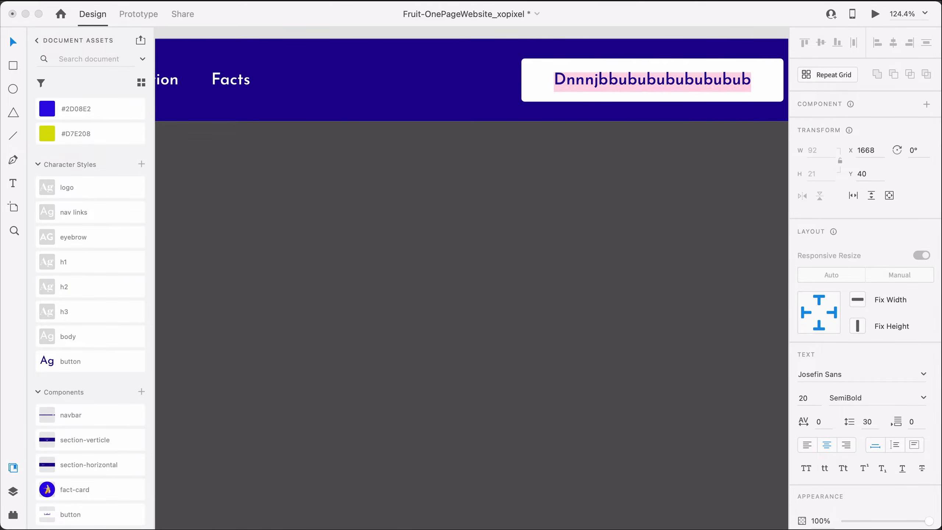
pyautogui.press('BackSpace')
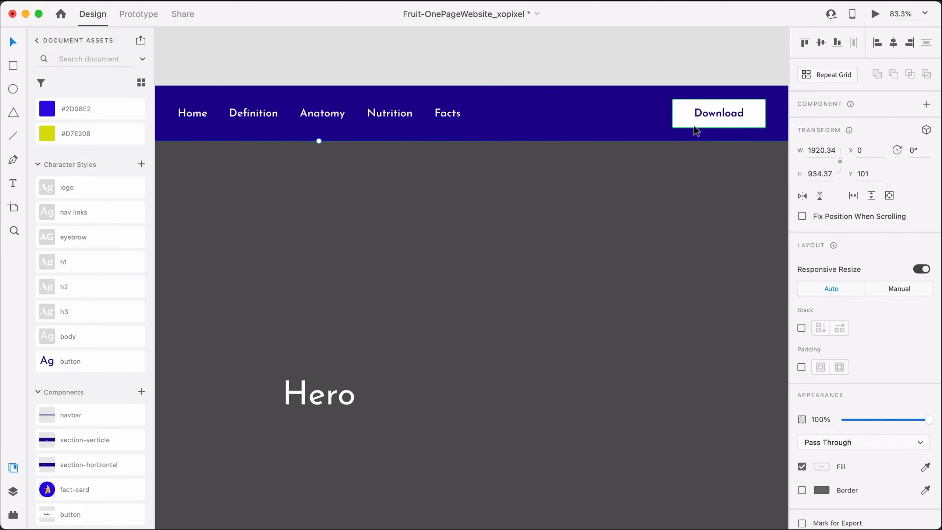
# Step: Group the Fruit logo, the navigation links and the Download button in the navbar
pyautogui.click(695, 127)
pyautogui.hscroll(-2, 465, 120)
pyautogui.scroll(1, 465, 120)
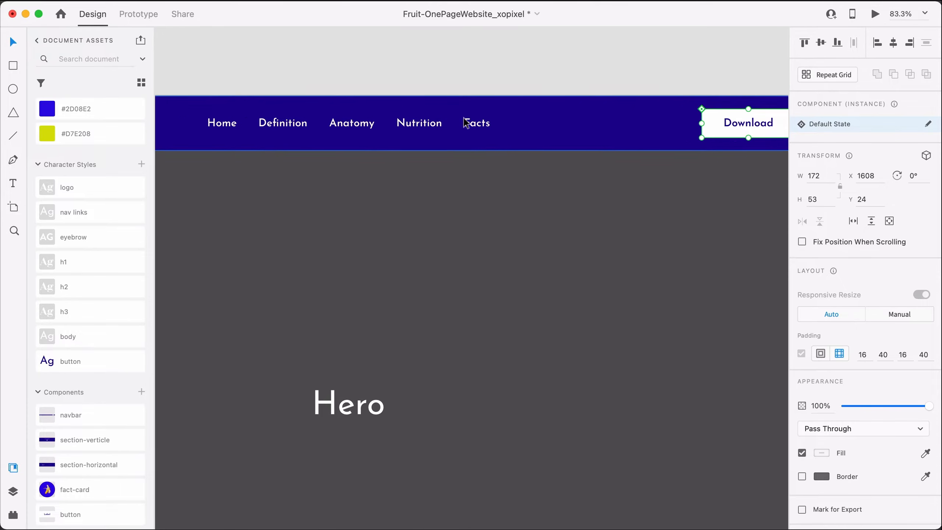
pyautogui.scroll(-3, 465, 120)
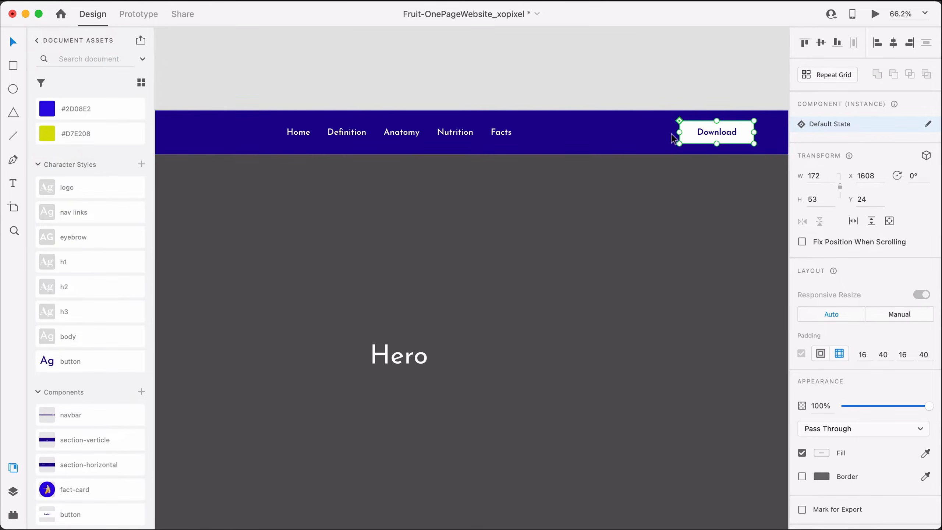
pyautogui.hscroll(-2, 543, 135)
pyautogui.click(522, 137)
pyautogui.hscroll(-3, 408, 145)
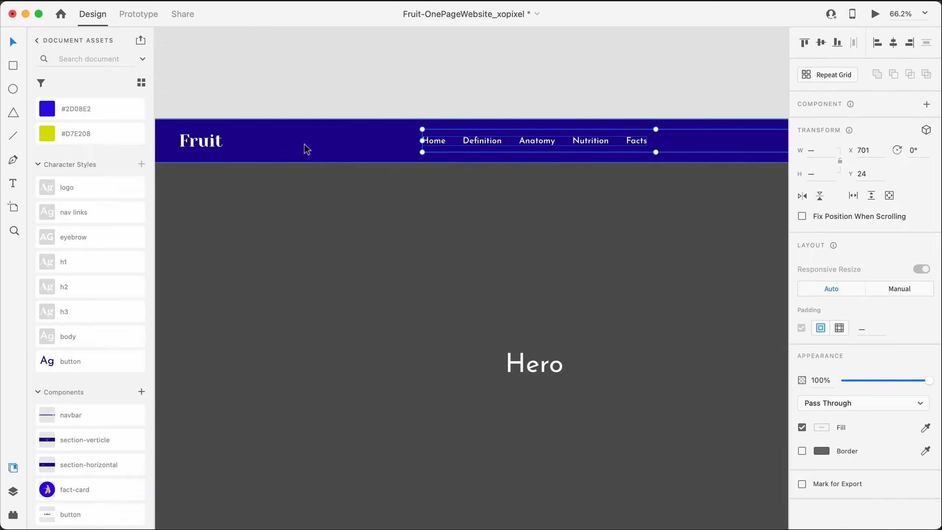
pyautogui.click(182, 141)
pyautogui.press('Escape')
pyautogui.click(434, 142)
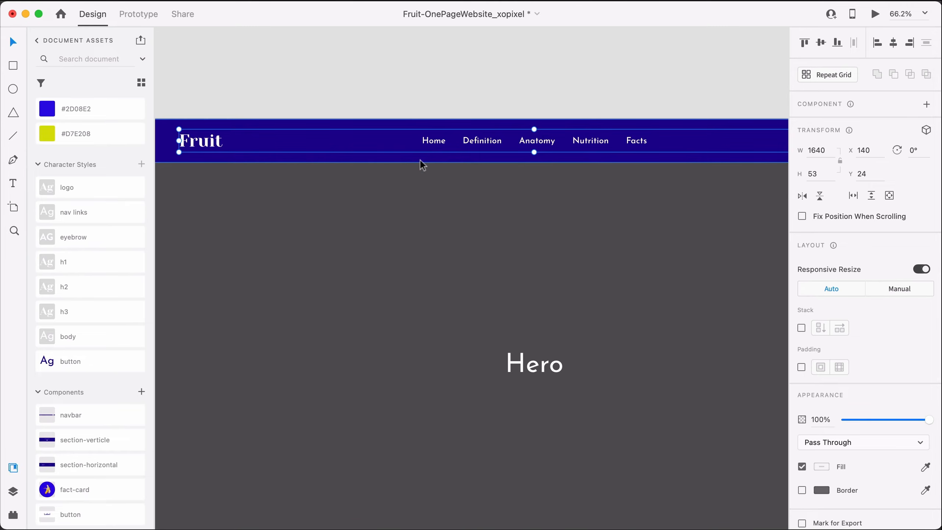
pyautogui.hscroll(-2, 421, 160)
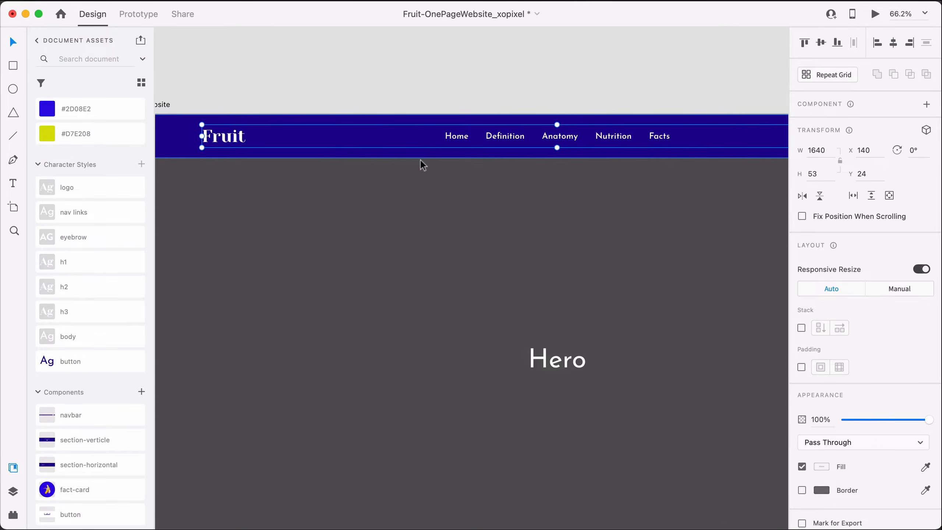
# Step: Group the navbar content with its blue background, enable padding on that group, and set the top and bottom padding to 20
pyautogui.click(424, 158)
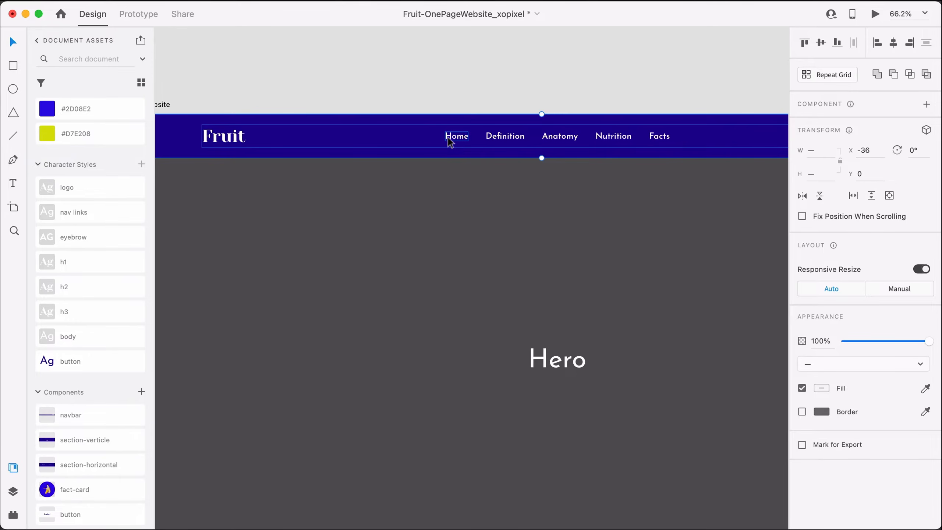
pyautogui.click(451, 142)
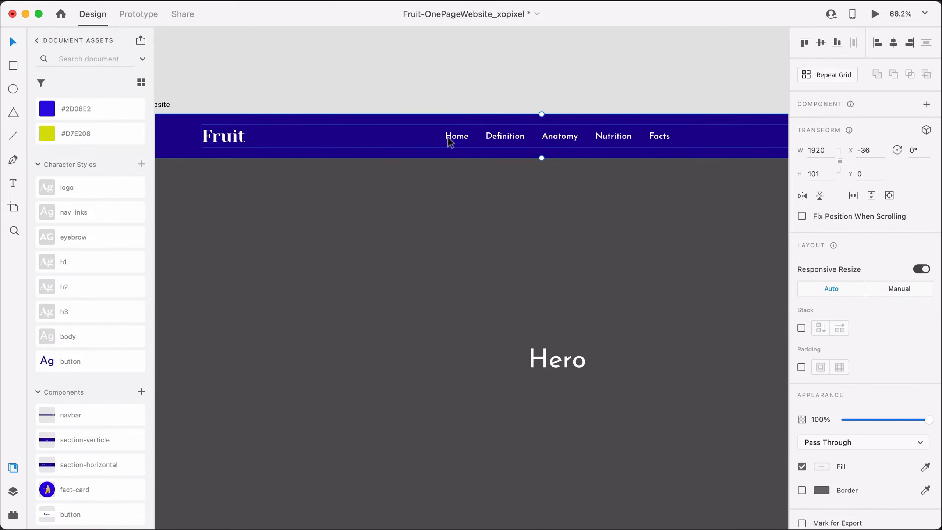
pyautogui.click(801, 368)
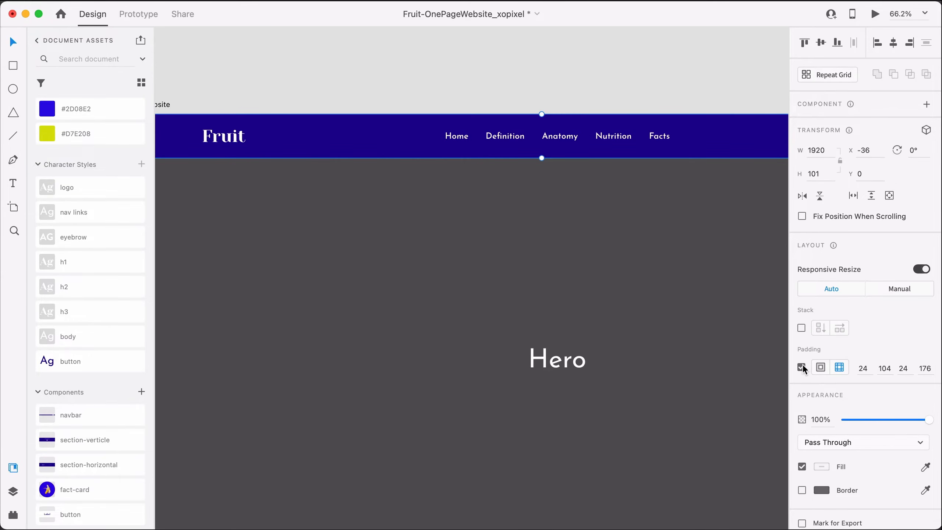
pyautogui.click(885, 368)
pyautogui.click(867, 368)
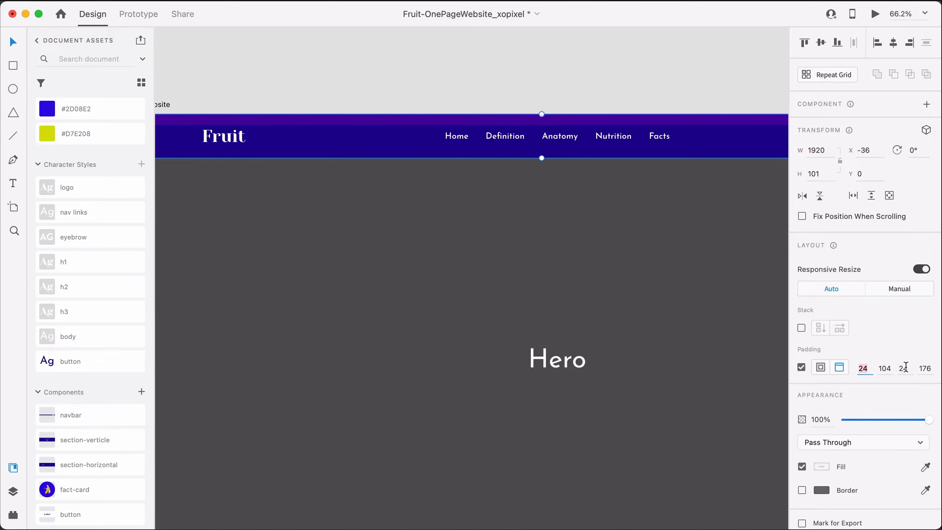
pyautogui.write('20')
pyautogui.press('Return')
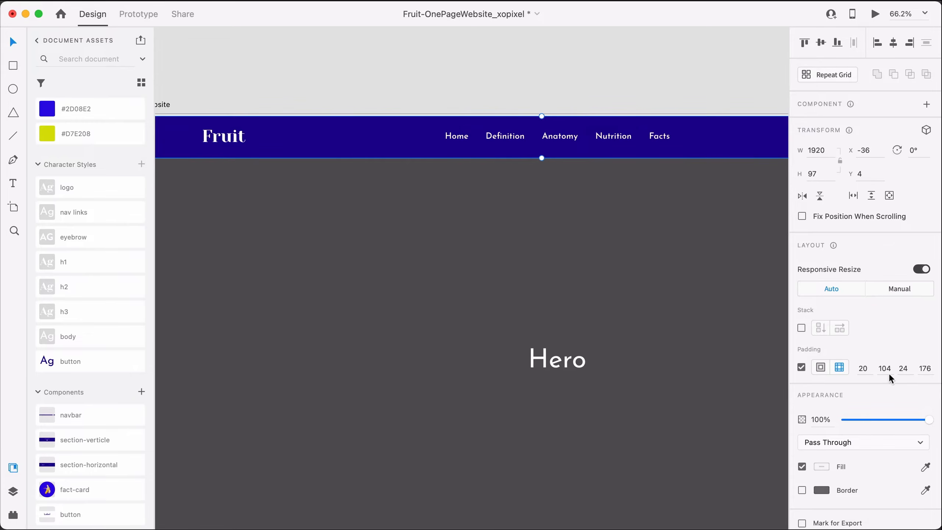
pyautogui.click(905, 368)
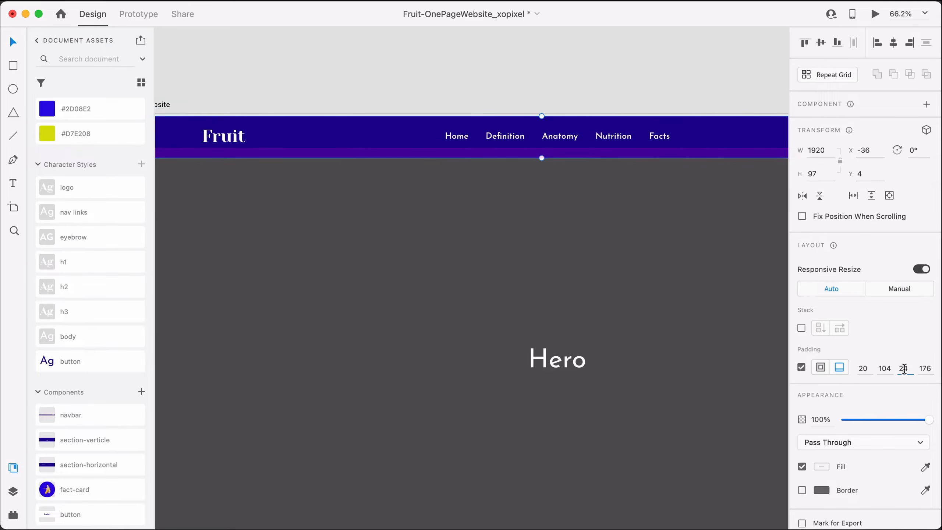
pyautogui.write('20')
pyautogui.press('Return')
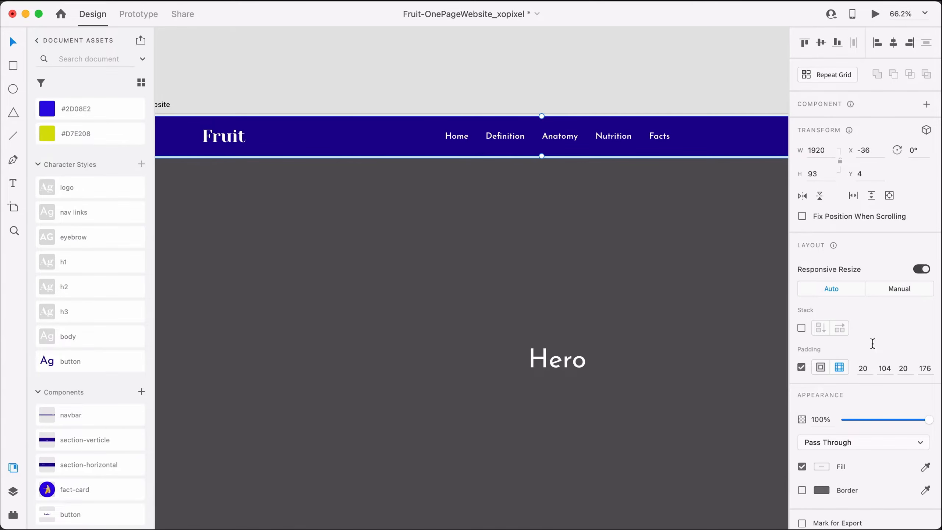
# Step: Align the navbar group with the Website artboard's upper-left corner at X 0, Y 0
pyautogui.click(651, 107)
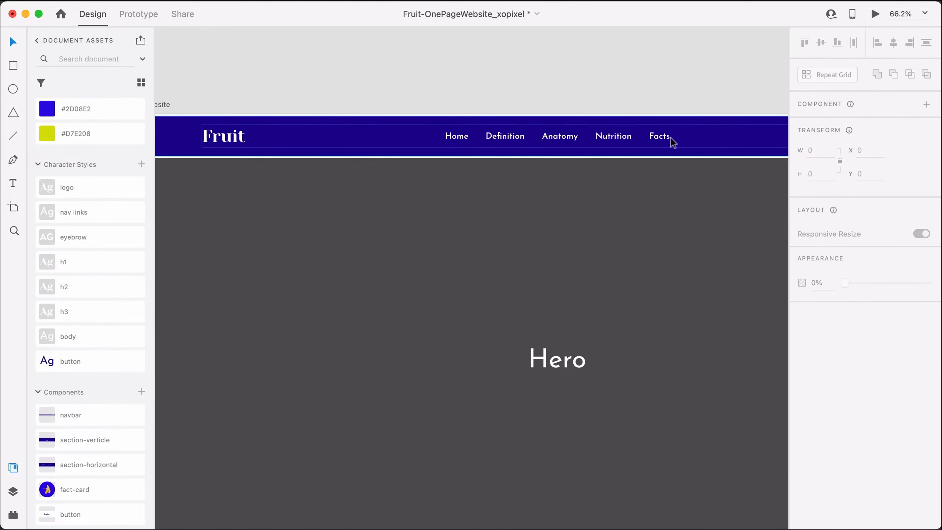
pyautogui.click(702, 141)
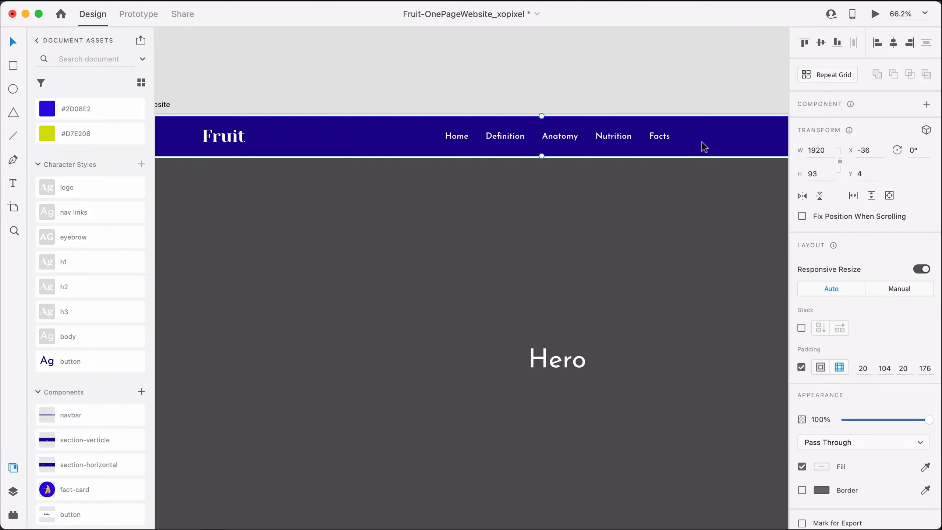
pyautogui.click(676, 84)
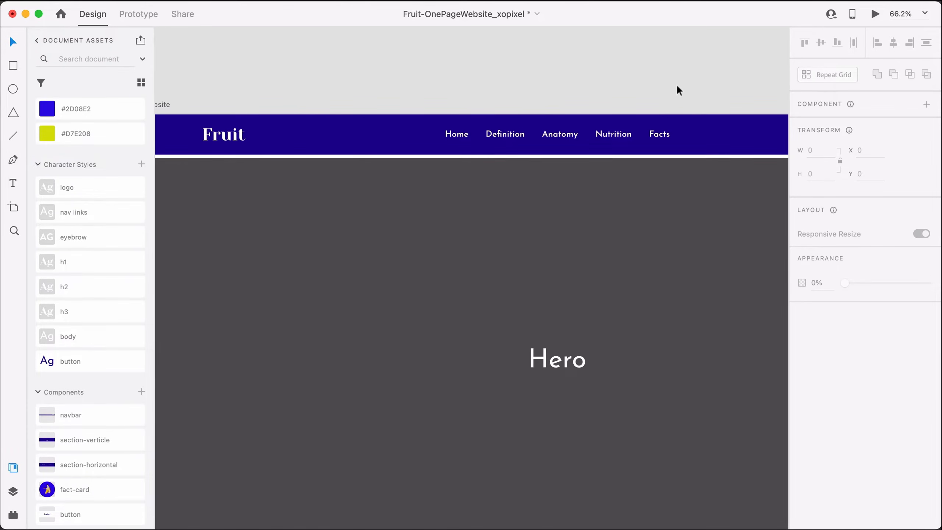
pyautogui.scroll(-2, 676, 84)
pyautogui.hscroll(2, 676, 84)
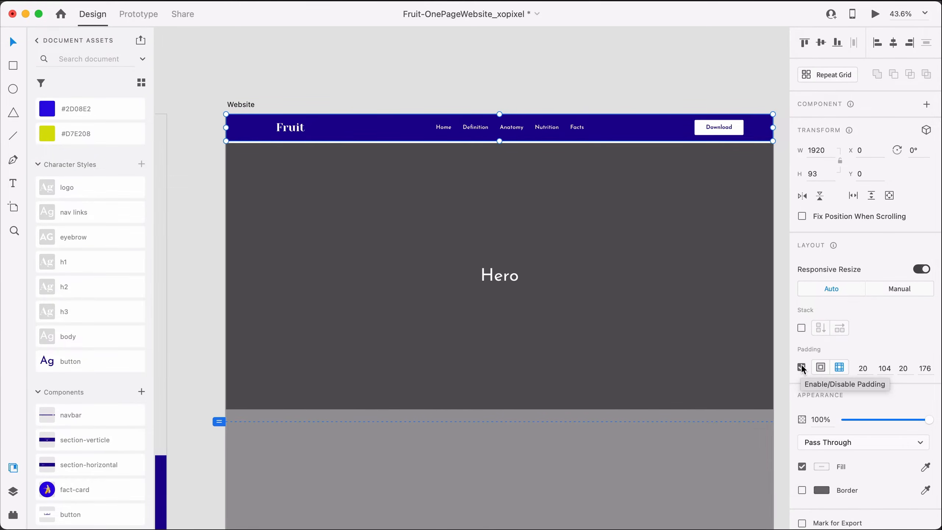
# Step: Turn off padding for the navbar group and check its background and group selection
pyautogui.click(801, 366)
pyautogui.click(607, 90)
pyautogui.doubleClick(608, 129)
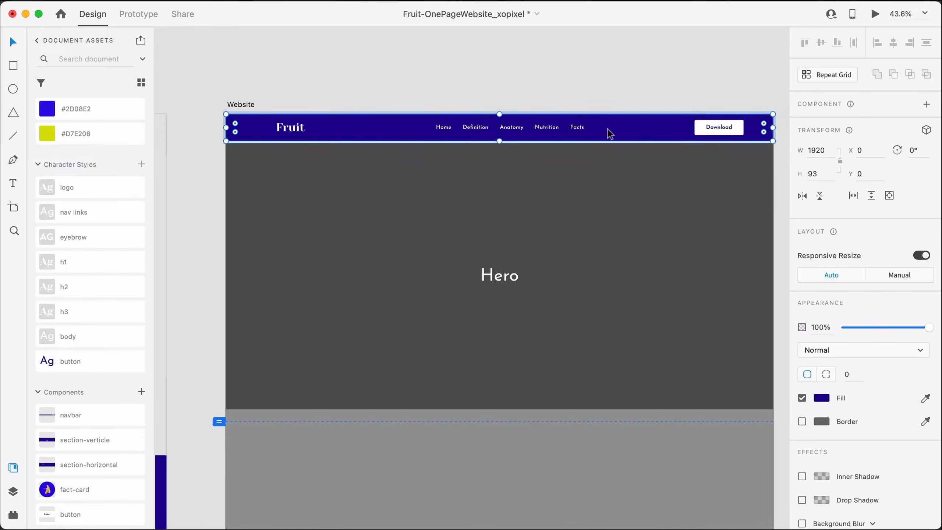
pyautogui.press('Escape')
pyautogui.click(432, 137)
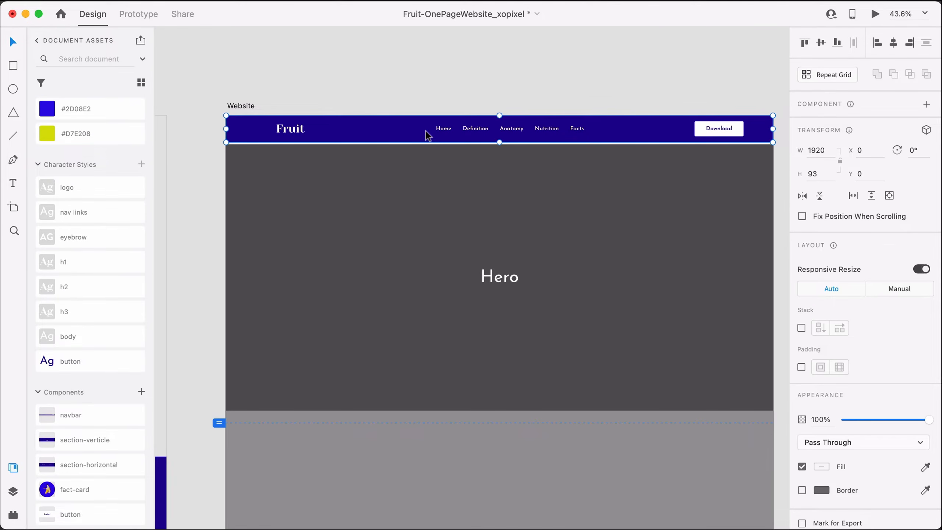
pyautogui.hscroll(2, 426, 135)
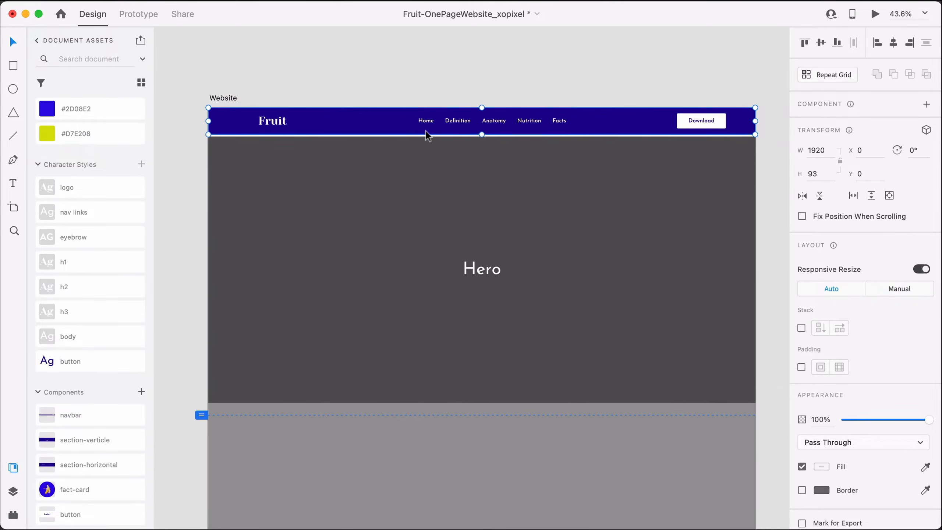
pyautogui.press('Escape')
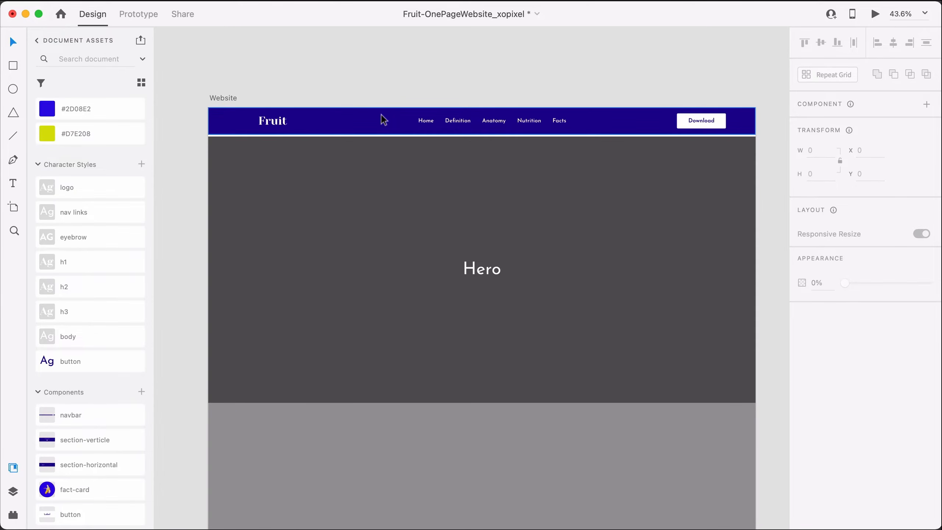
# Step: Try converting the navbar group into a new component, and remove that component from the document assets
pyautogui.click(397, 129)
pyautogui.moveTo(389, 120)
pyautogui.mouseDown()
pyautogui.moveTo(396, 109)
pyautogui.moveTo(389, 120)
pyautogui.mouseUp()
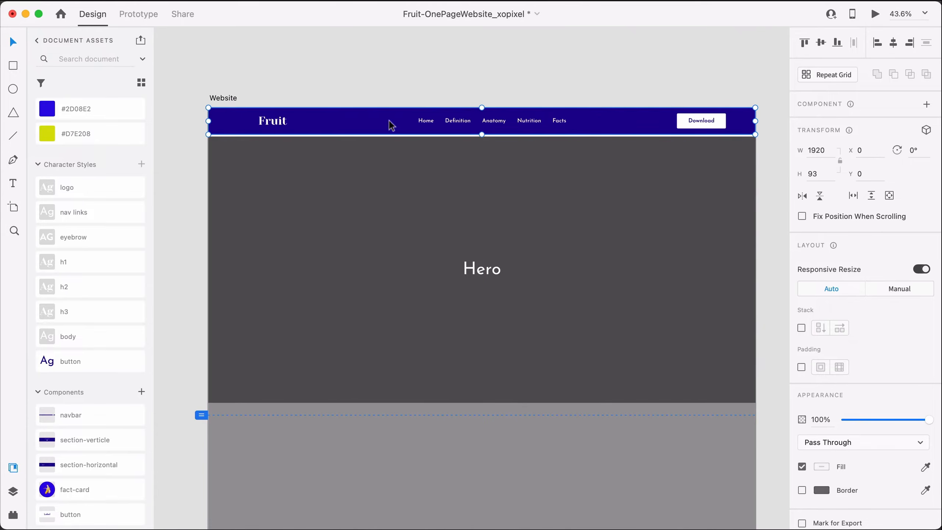
pyautogui.click(142, 393)
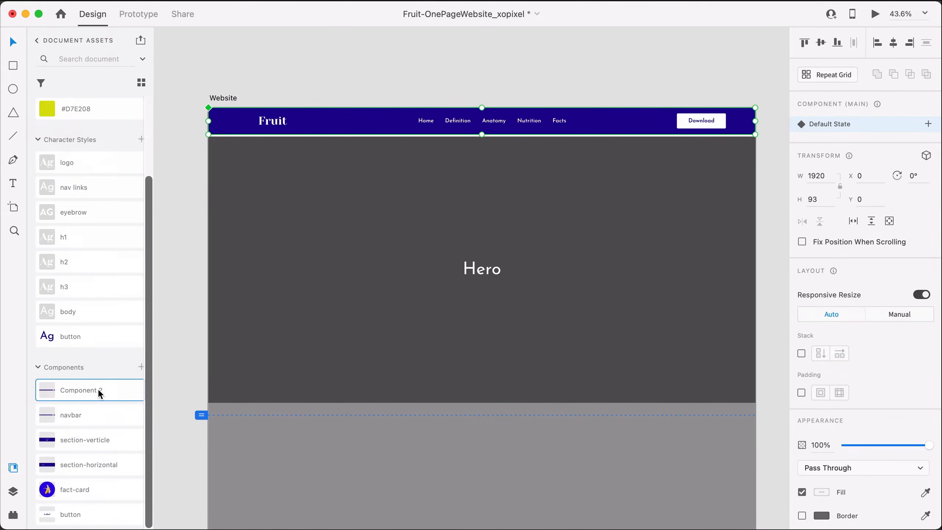
pyautogui.rightClick(98, 390)
pyautogui.click(116, 448)
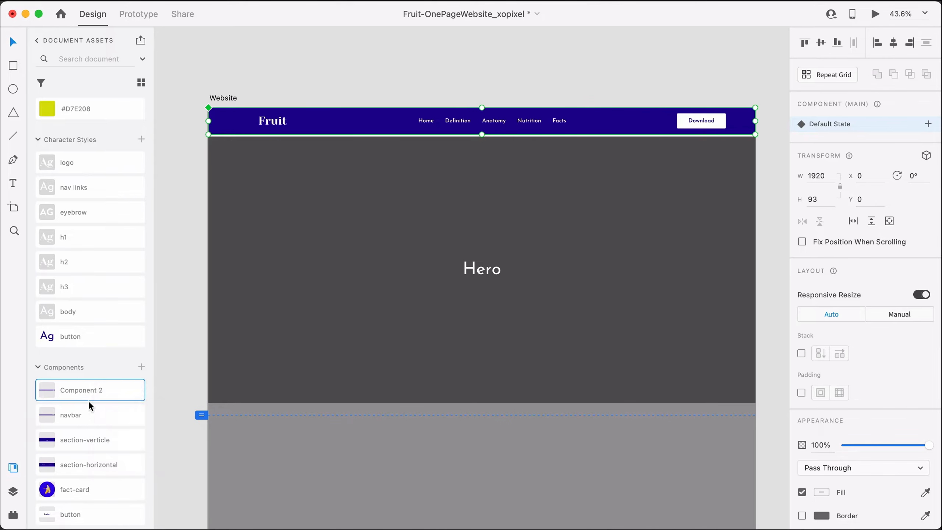
# Step: Place an instance of the navbar component below the hand-built navbar for comparison, and delete that instance
pyautogui.moveTo(84, 405); pyautogui.dragTo(406, 55)
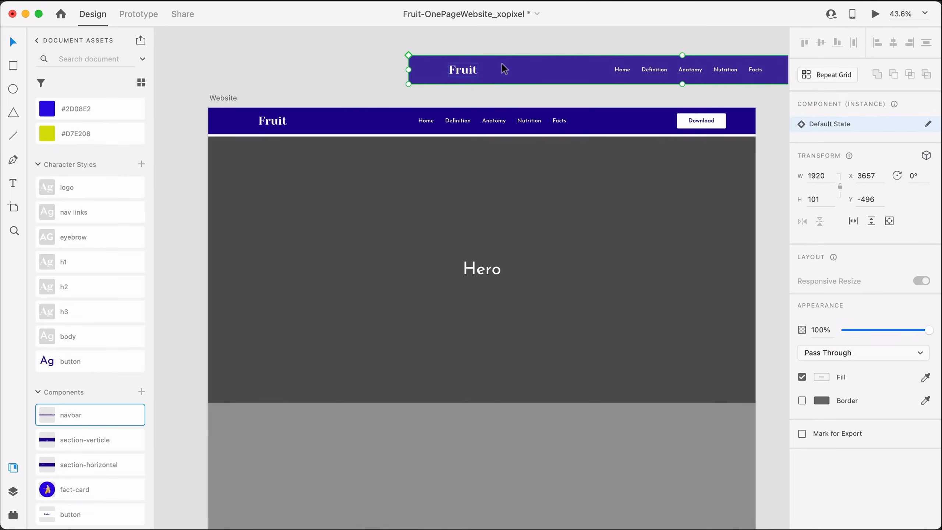
pyautogui.moveTo(502, 63); pyautogui.dragTo(324, 157)
pyautogui.click(321, 128)
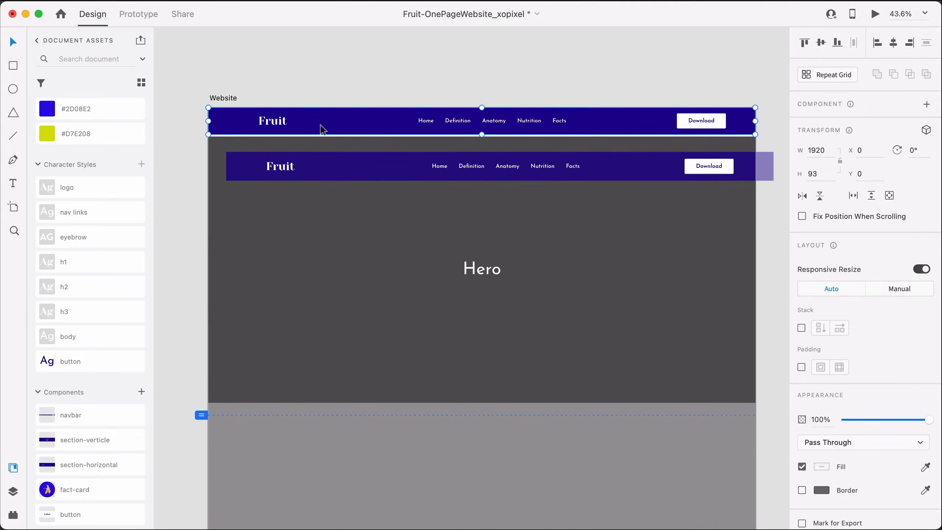
pyautogui.press('Delete')
pyautogui.hotkey('ctrl', 'z')
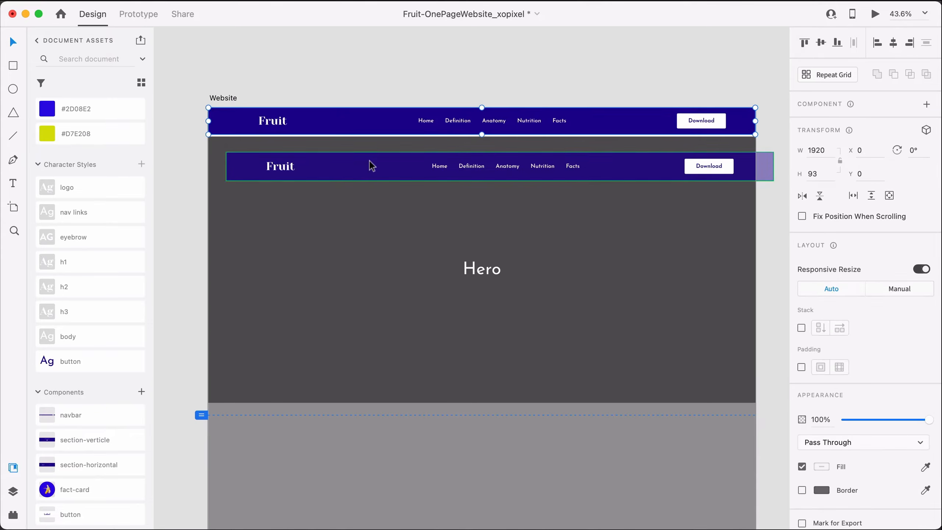
pyautogui.moveTo(369, 160)
pyautogui.mouseDown()
pyautogui.moveTo(338, 160)
pyautogui.moveTo(351, 160)
pyautogui.mouseUp()
pyautogui.press('Delete')
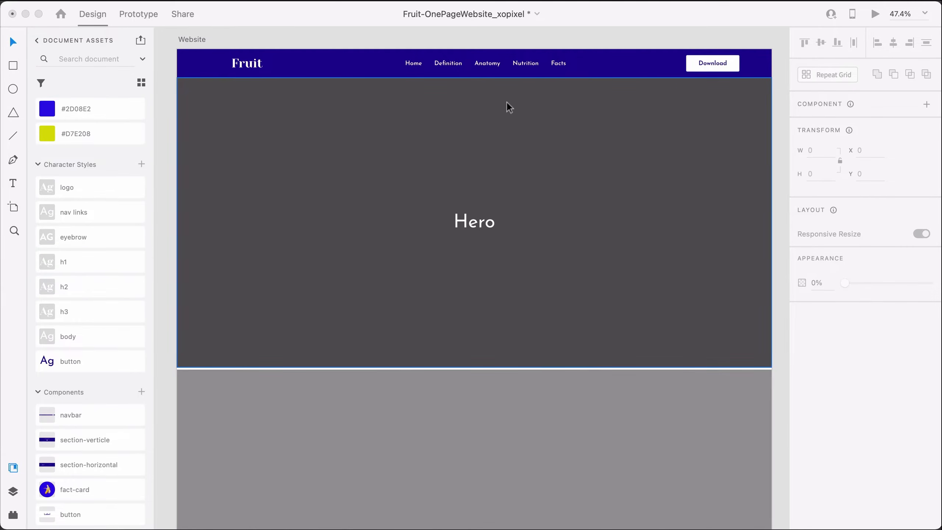
# Step: Replace the Hero wireframe placeholder with an instance of the section-verticle component at X 0, Y 233
pyautogui.click(650, 191)
pyautogui.moveTo(645, 209); pyautogui.dragTo(651, 215)
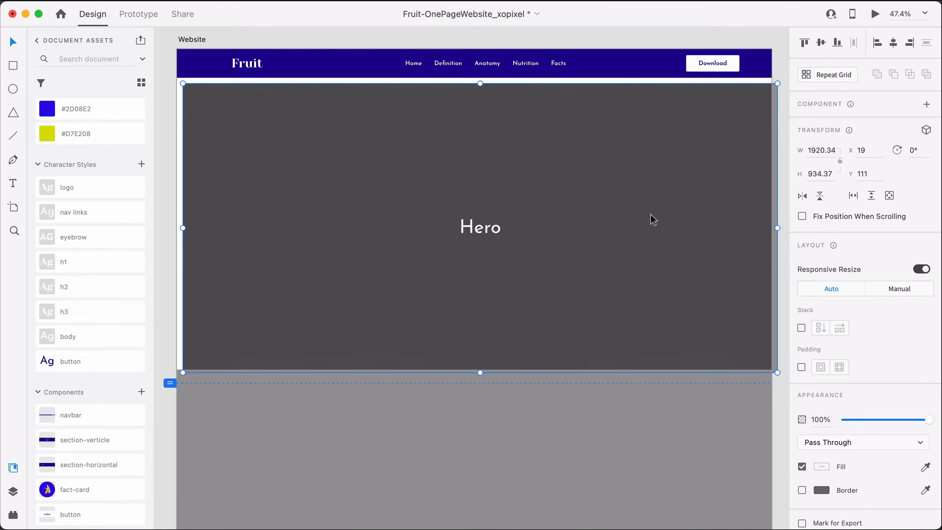
pyautogui.press('Delete')
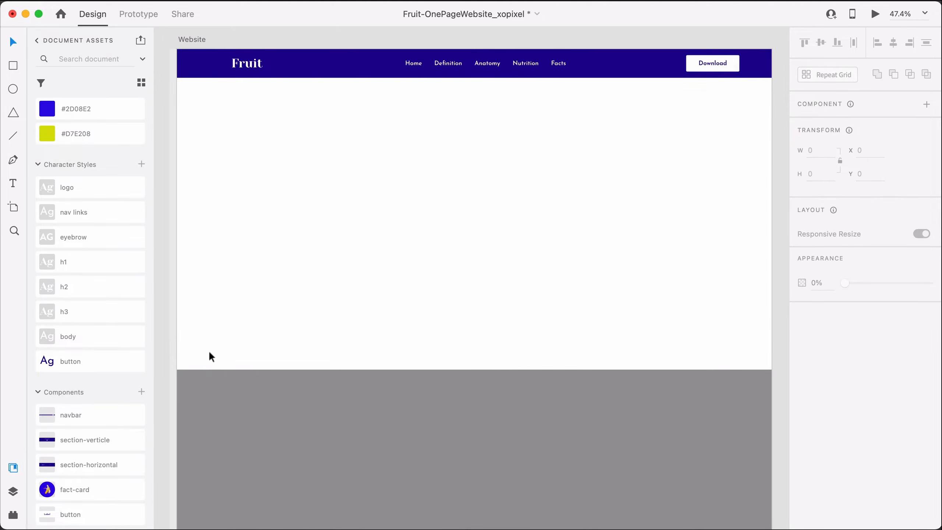
pyautogui.moveTo(125, 442); pyautogui.dragTo(241, 164)
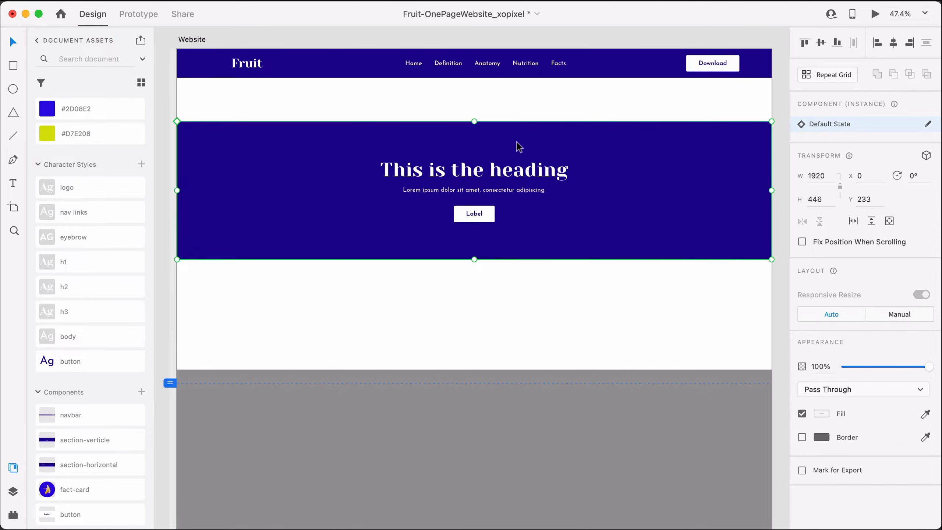
# Step: Inspect the heading and body text inside the new section instance, and delete its Label button
pyautogui.doubleClick(639, 152)
pyautogui.doubleClick(541, 169)
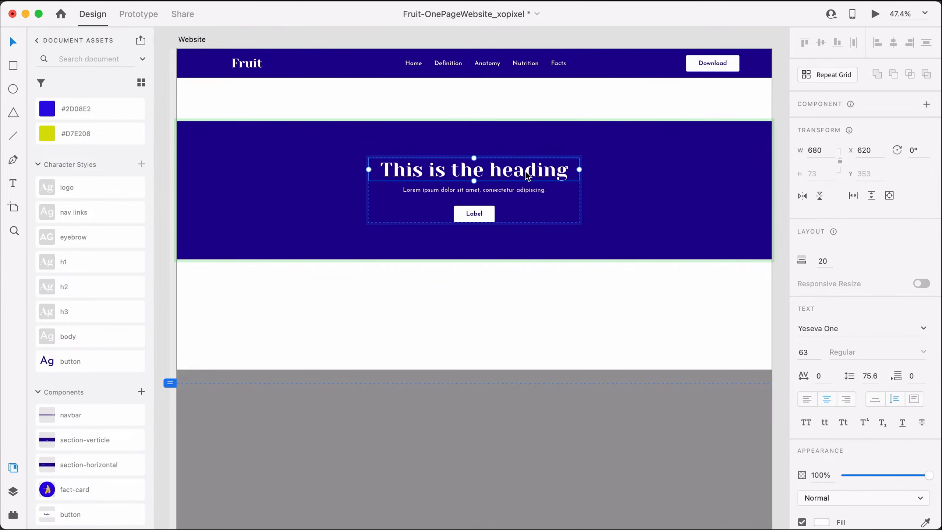
pyautogui.click(529, 190)
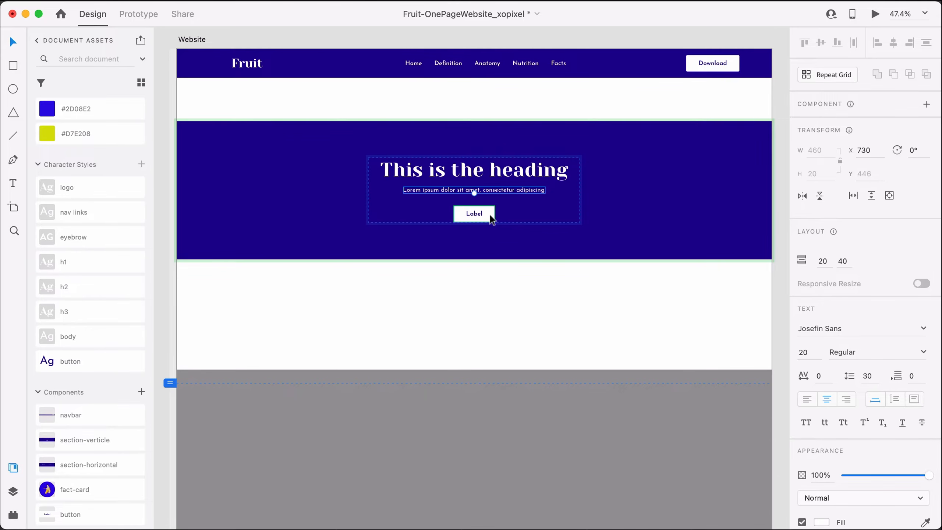
pyautogui.click(499, 227)
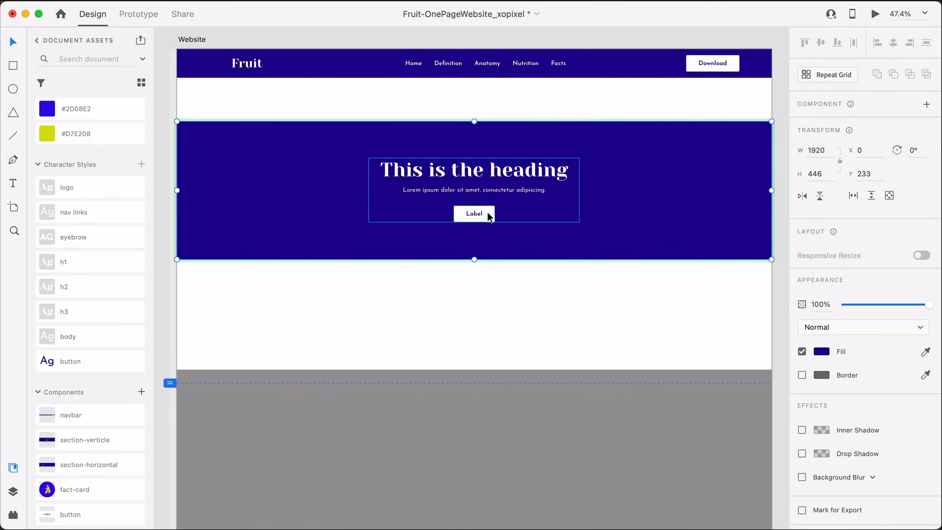
pyautogui.doubleClick(485, 214)
pyautogui.doubleClick(485, 214)
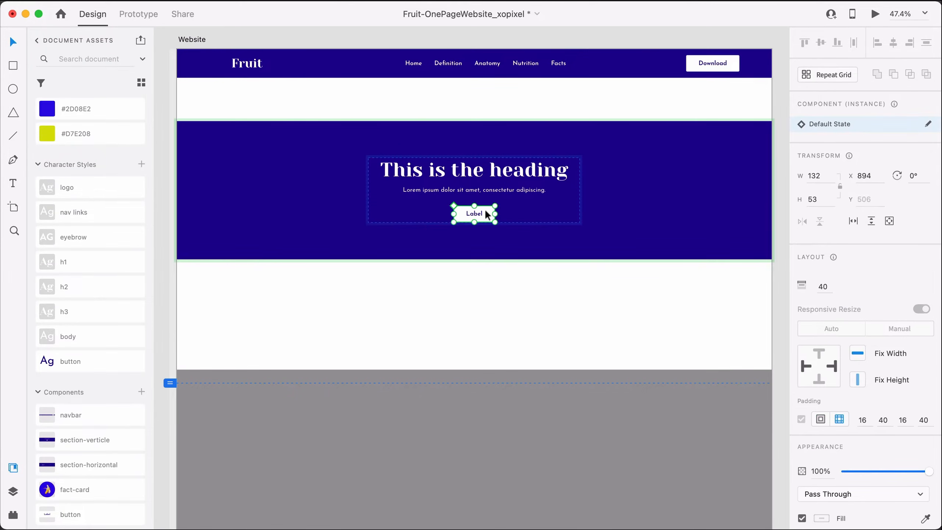
pyautogui.press('Delete')
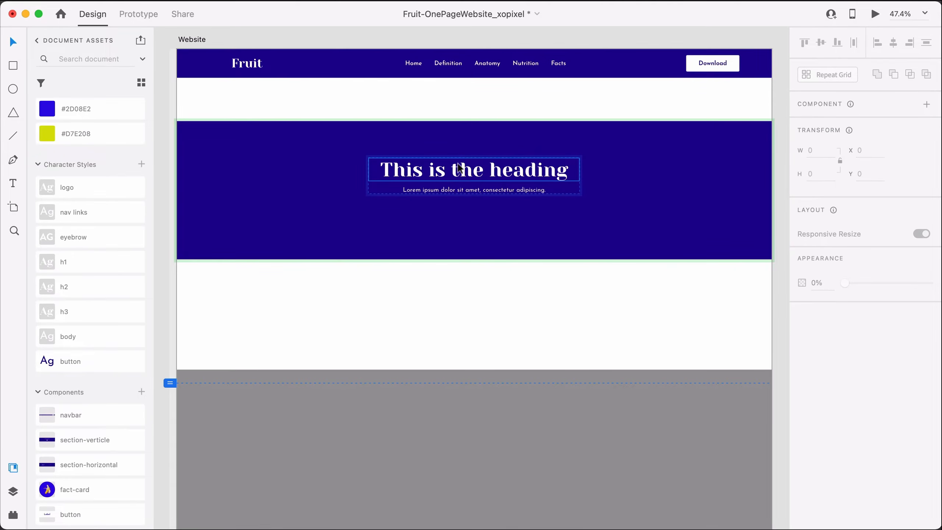
# Step: Move the heading and body text stack down to Y 400 in the hero section and check the spacing between the two texts
pyautogui.click(480, 211)
pyautogui.doubleClick(485, 168)
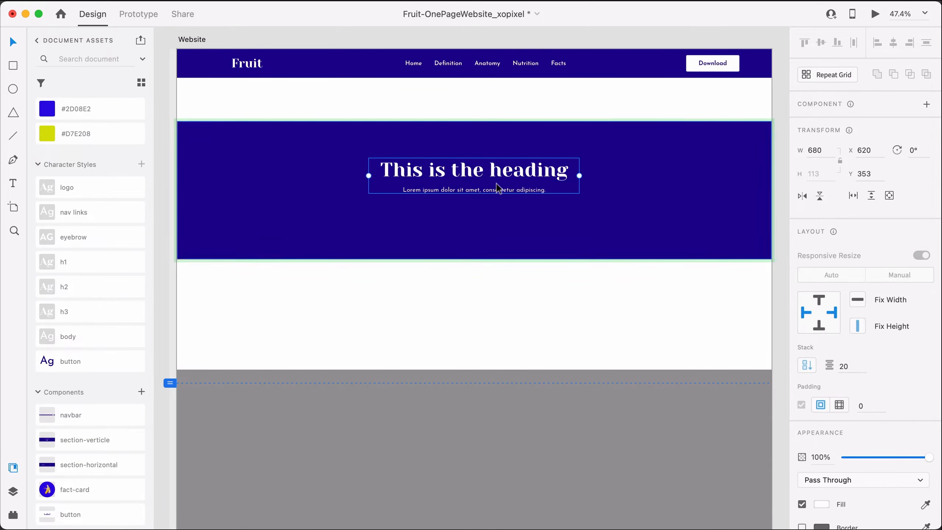
pyautogui.moveTo(508, 180); pyautogui.dragTo(510, 193)
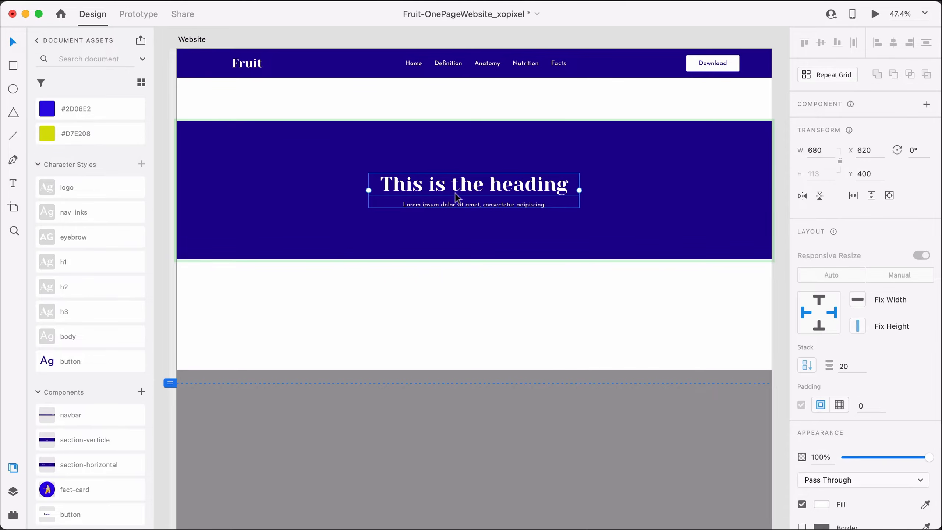
pyautogui.doubleClick(464, 188)
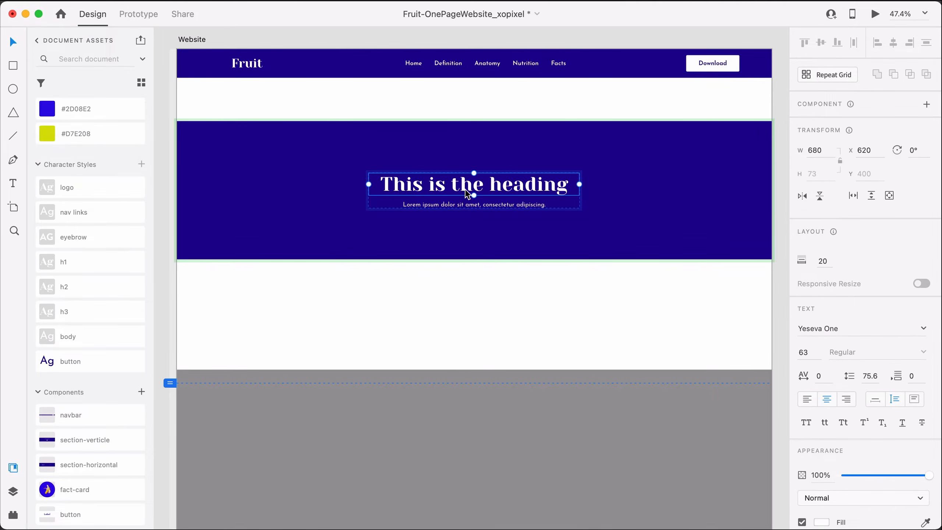
pyautogui.click(477, 205)
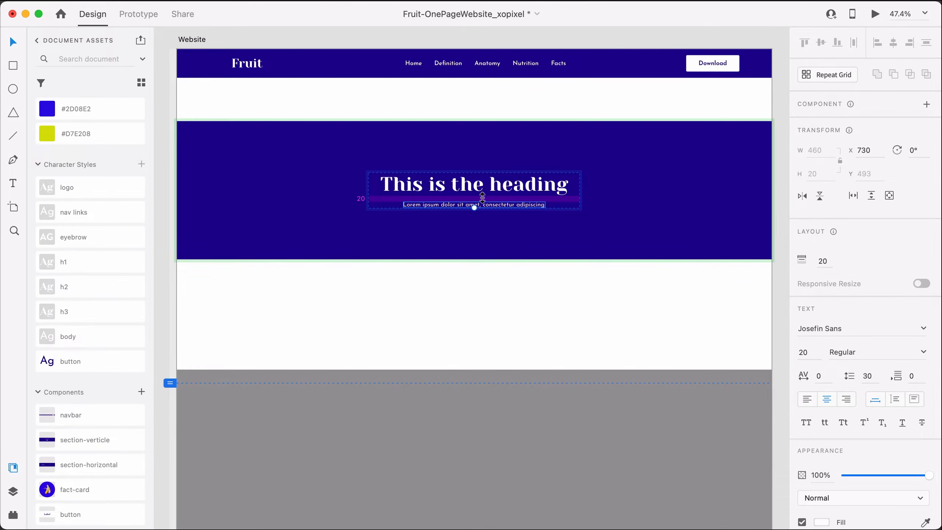
pyautogui.moveTo(483, 199)
pyautogui.mouseDown()
pyautogui.moveTo(483, 215)
pyautogui.moveTo(482, 196)
pyautogui.mouseUp()
pyautogui.click(480, 234)
# Step: Apply the h1 character style to the hero section's heading
pyautogui.doubleClick(499, 185)
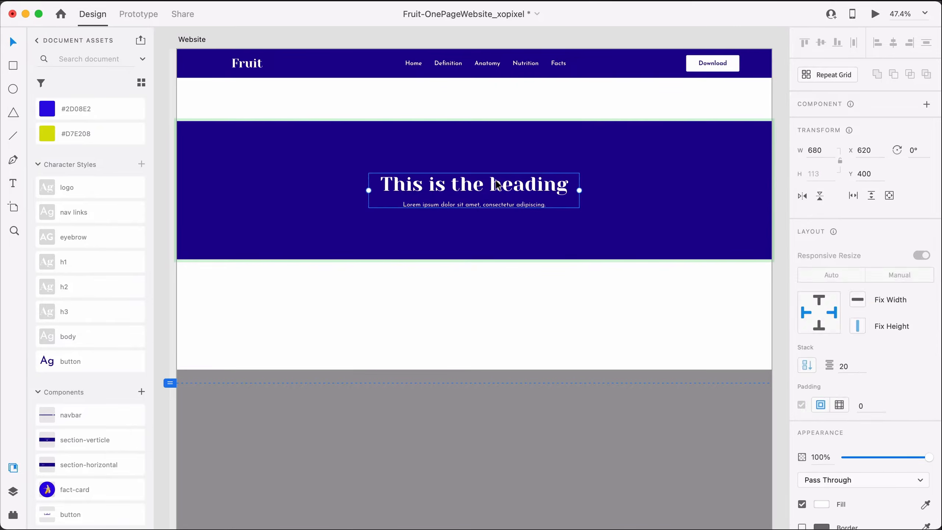
pyautogui.doubleClick(499, 186)
pyautogui.click(502, 191)
pyautogui.doubleClick(503, 191)
pyautogui.doubleClick(475, 189)
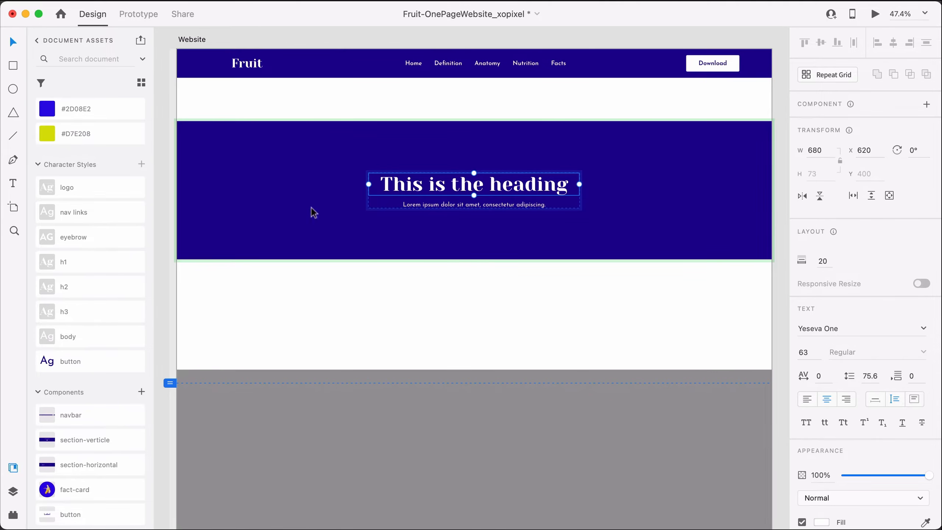
pyautogui.click(114, 261)
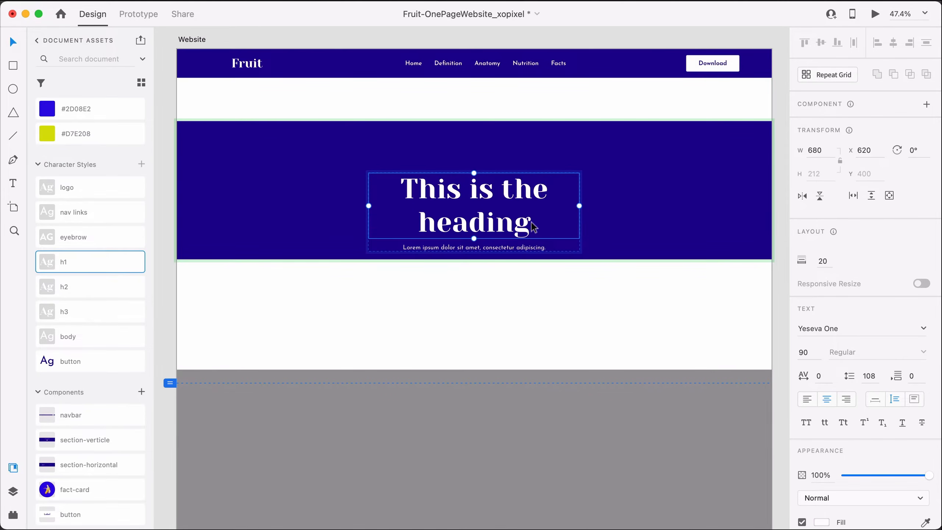
# Step: Apply the eyebrow character style to the lorem ipsum line and reorder it above the heading in the stack
pyautogui.click(507, 249)
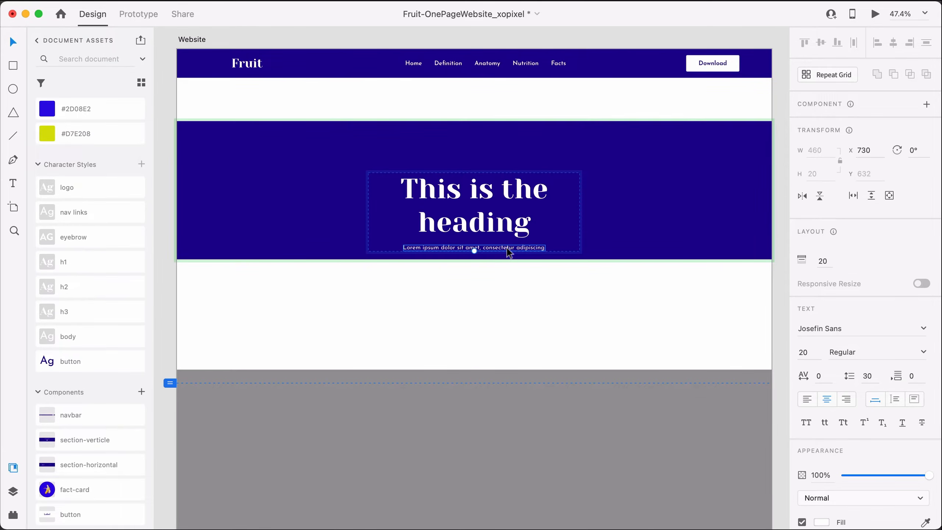
pyautogui.click(129, 239)
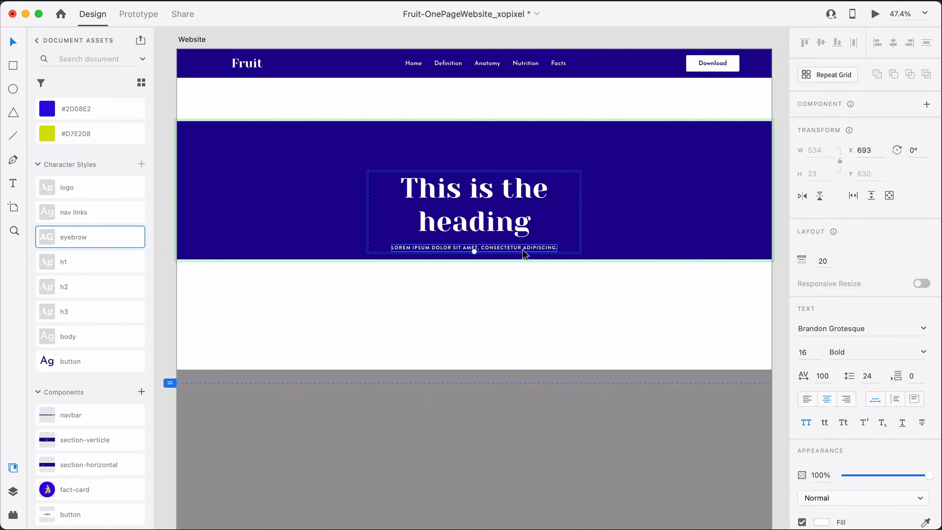
pyautogui.moveTo(523, 254); pyautogui.dragTo(521, 179)
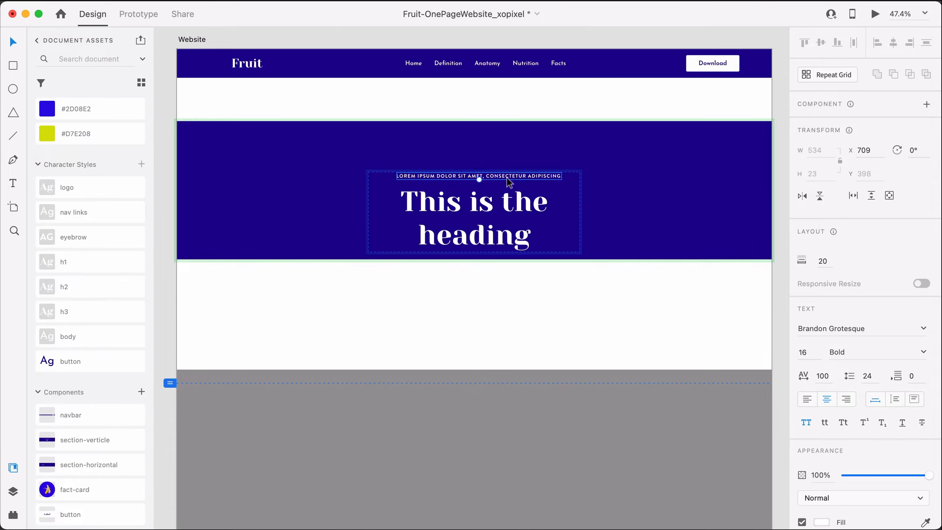
pyautogui.keyDown('shift'); pyautogui.click(505, 226); pyautogui.keyUp('shift')
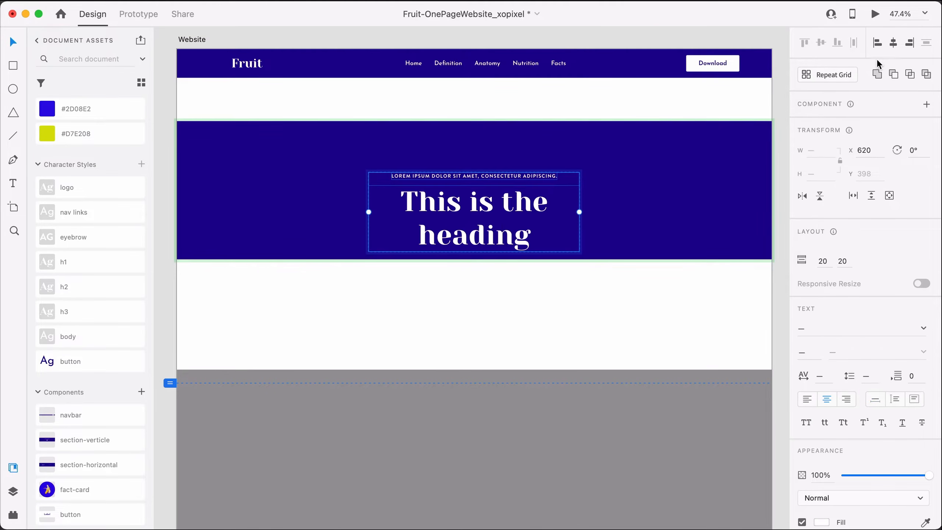
pyautogui.click(521, 270)
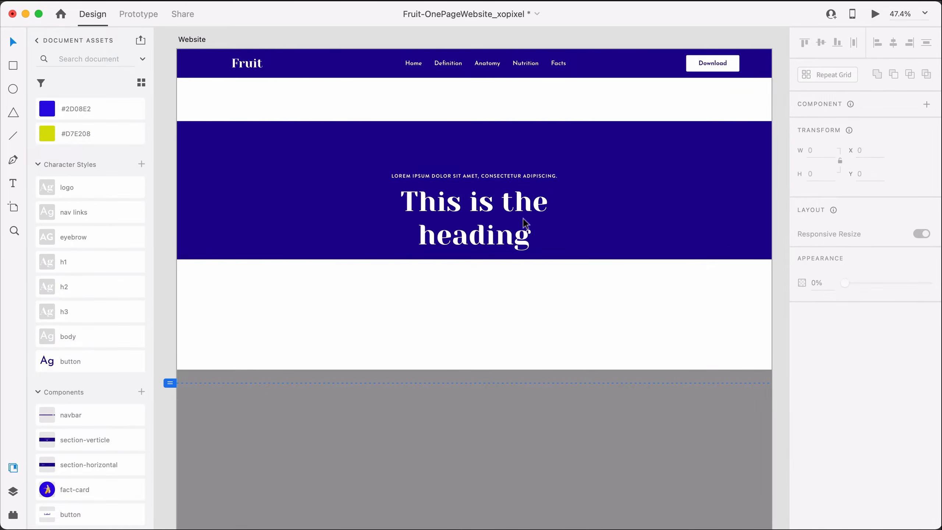
# Step: Move the eyebrow and heading stack upward within the hero section
pyautogui.click(522, 218)
pyautogui.doubleClick(523, 219)
pyautogui.moveTo(513, 227); pyautogui.dragTo(513, 210)
pyautogui.press('Escape')
pyautogui.press('Escape')
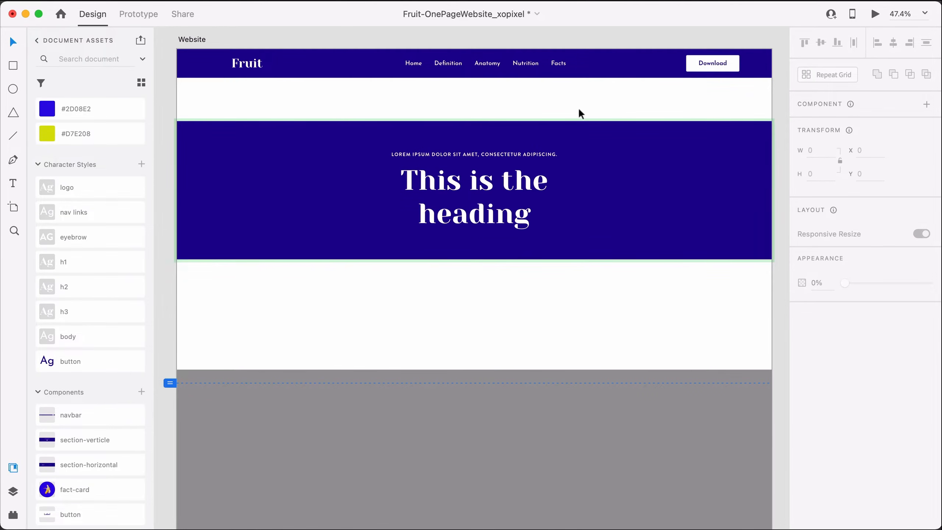
# Step: Stretch the hero section from the navbar down to the next grey placeholder, 942 px high starting at Y 93
pyautogui.click(608, 173)
pyautogui.moveTo(474, 123); pyautogui.dragTo(475, 78)
pyautogui.moveTo(475, 259); pyautogui.dragTo(473, 368)
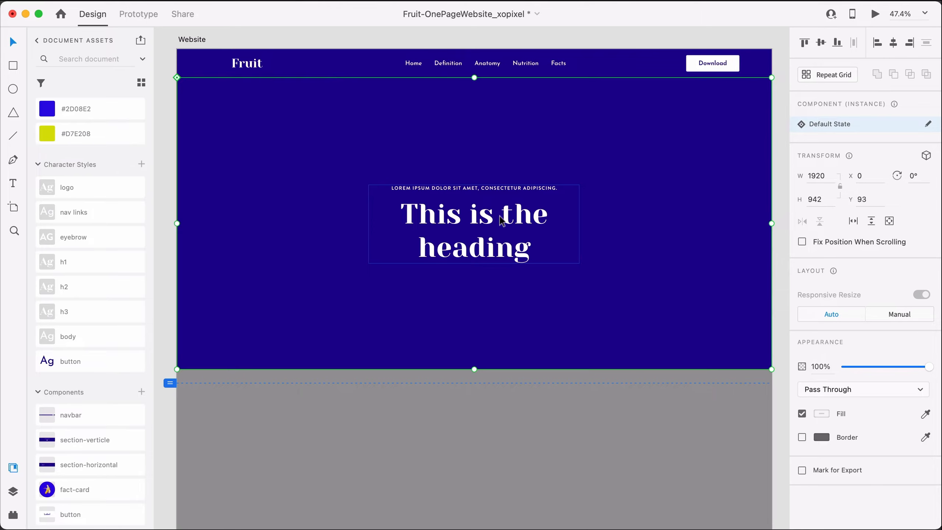
# Step: Replace the hero heading text with "The Beginner’s Guide to Fruit"
pyautogui.doubleClick(521, 258)
pyautogui.doubleClick(521, 257)
pyautogui.doubleClick(521, 254)
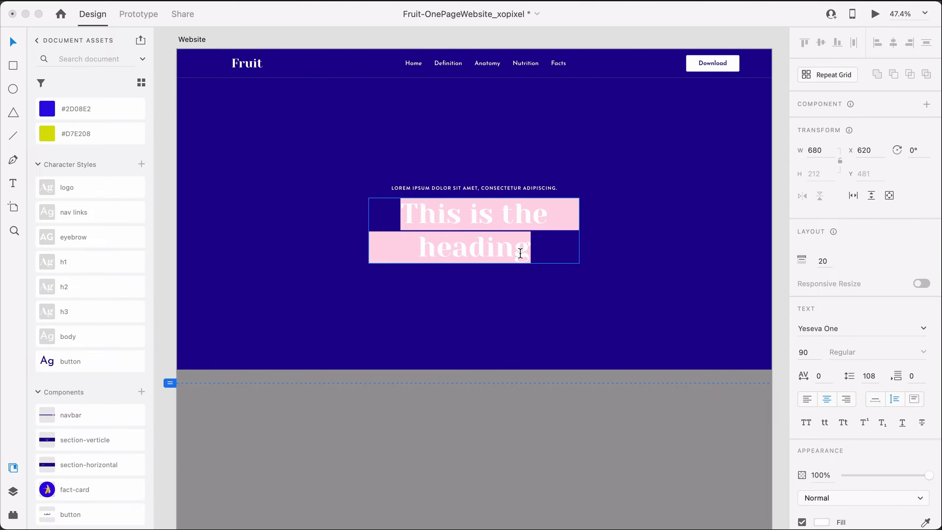
pyautogui.write('The Beginne')
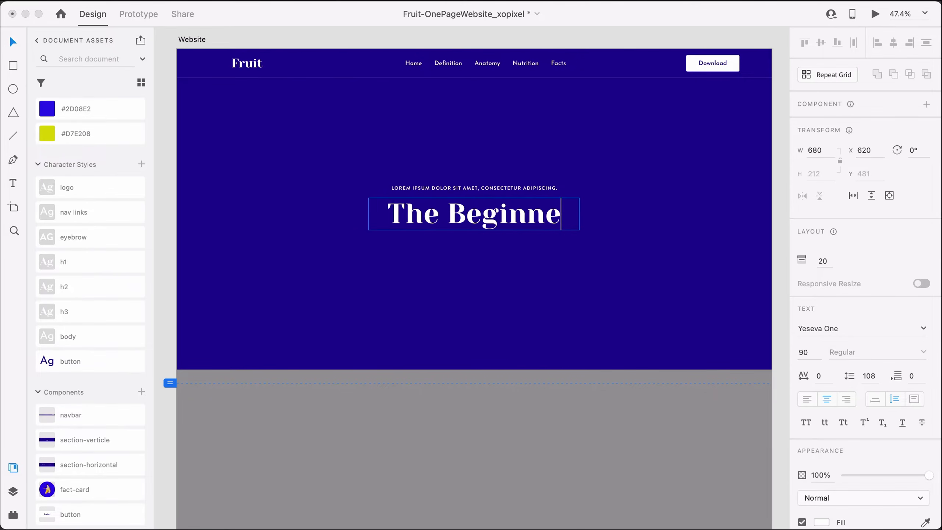
pyautogui.write('r’s Guide ')
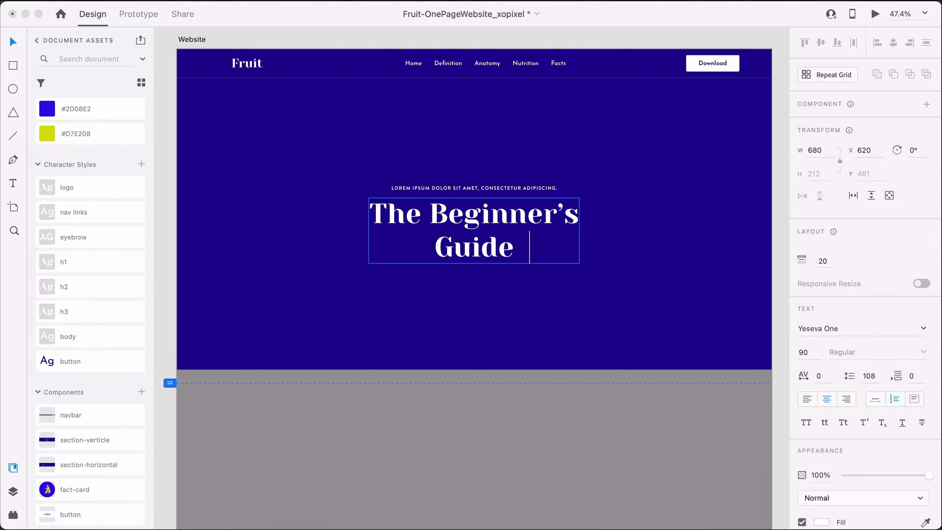
pyautogui.write('to Fruit')
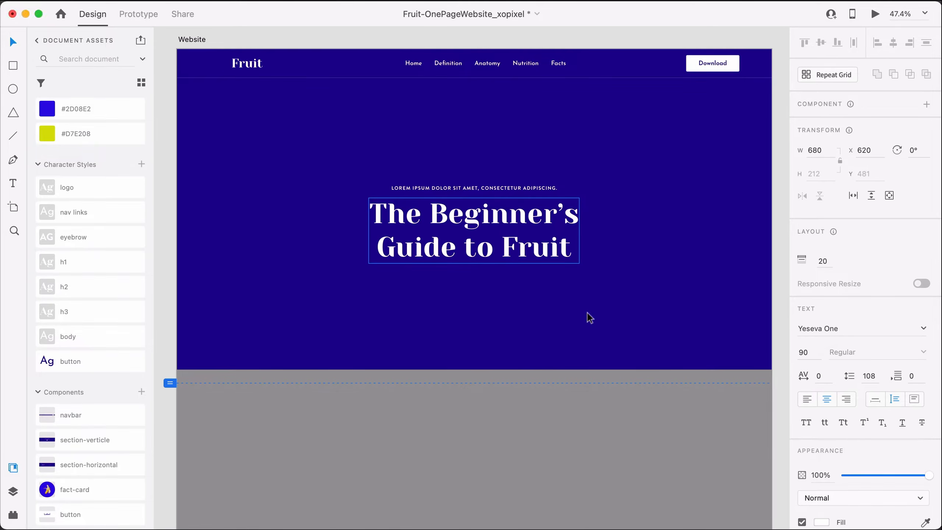
pyautogui.press('Escape')
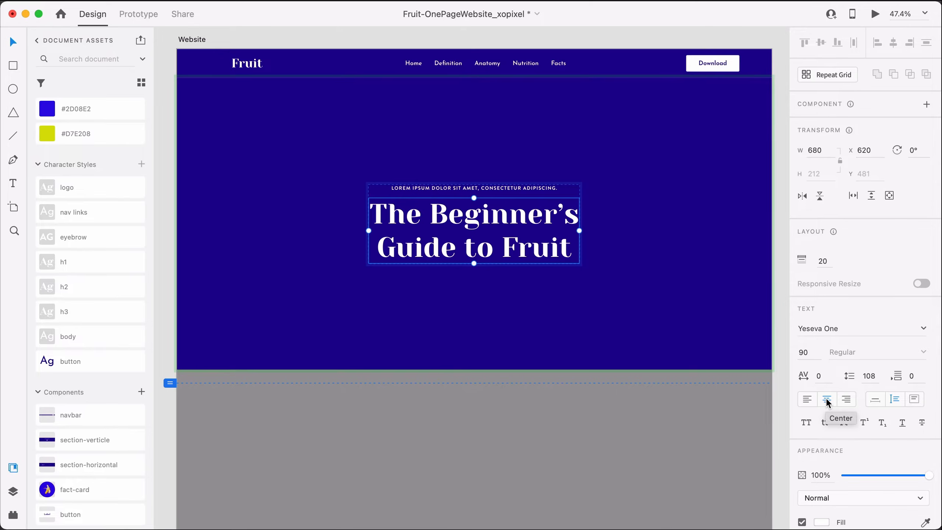
# Step: Replace the eyebrow text above the hero heading with "Brought to you by xo pixel"
pyautogui.click(493, 191)
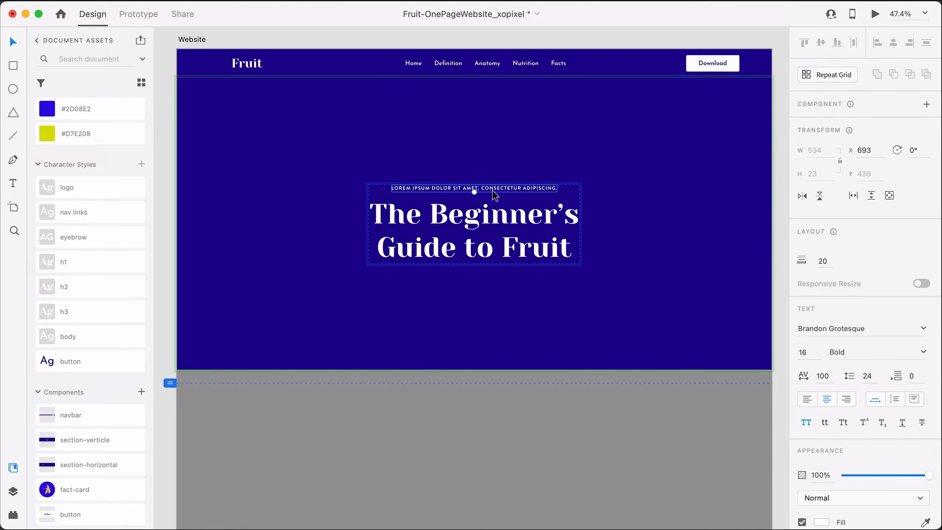
pyautogui.doubleClick(494, 191)
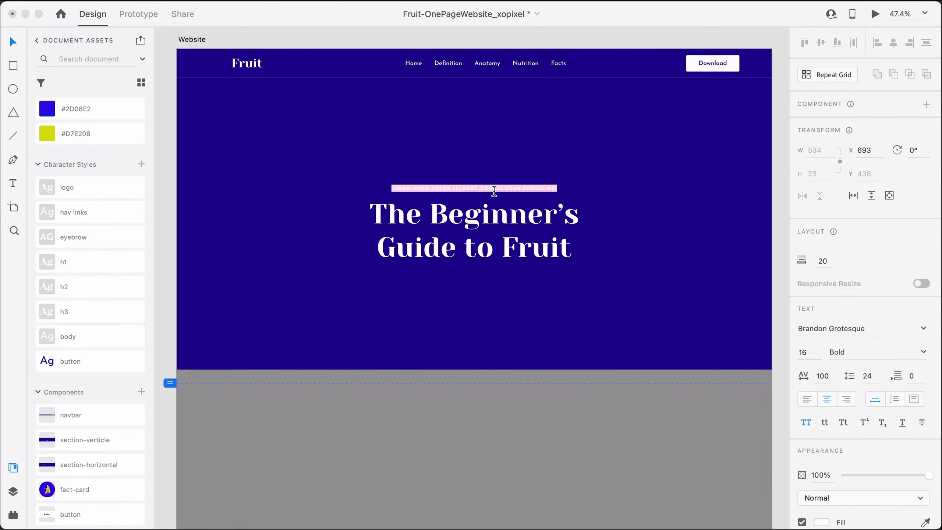
pyautogui.write('Brou')
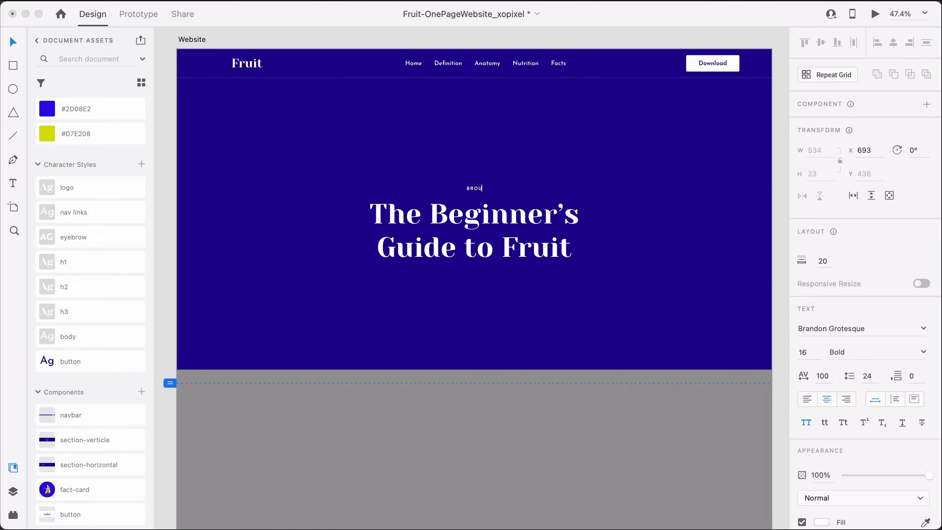
pyautogui.write('ght to you by xo pixel')
pyautogui.press('Escape')
pyautogui.click(529, 287)
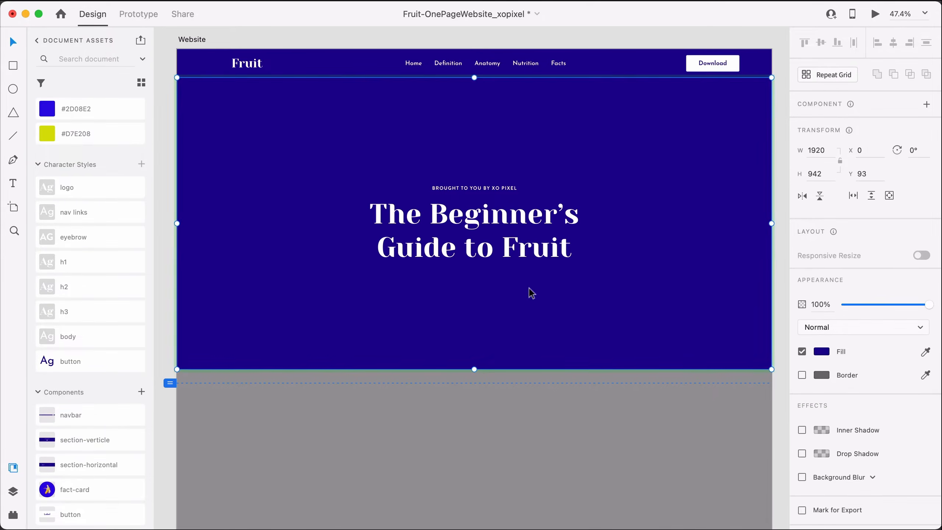
# Step: Copy the banana, avocado, apricot and watermelon images from the fruit images artboard onto the Website hero section
pyautogui.click(478, 399)
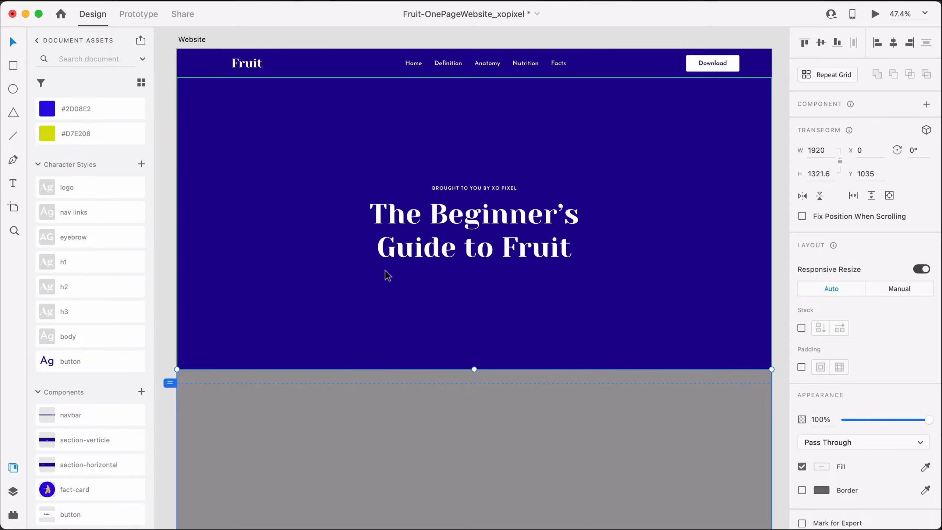
pyautogui.hscroll(-10, 275, 288)
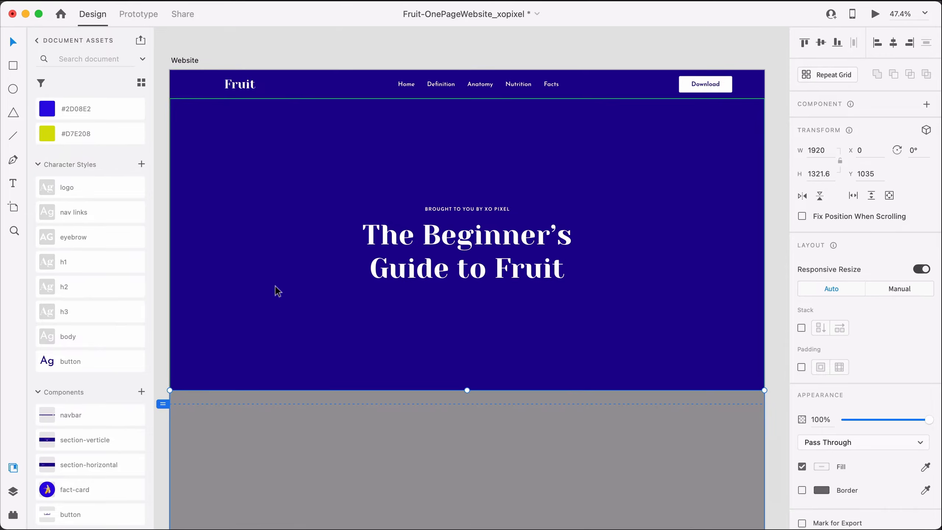
pyautogui.scroll(-6, 275, 284)
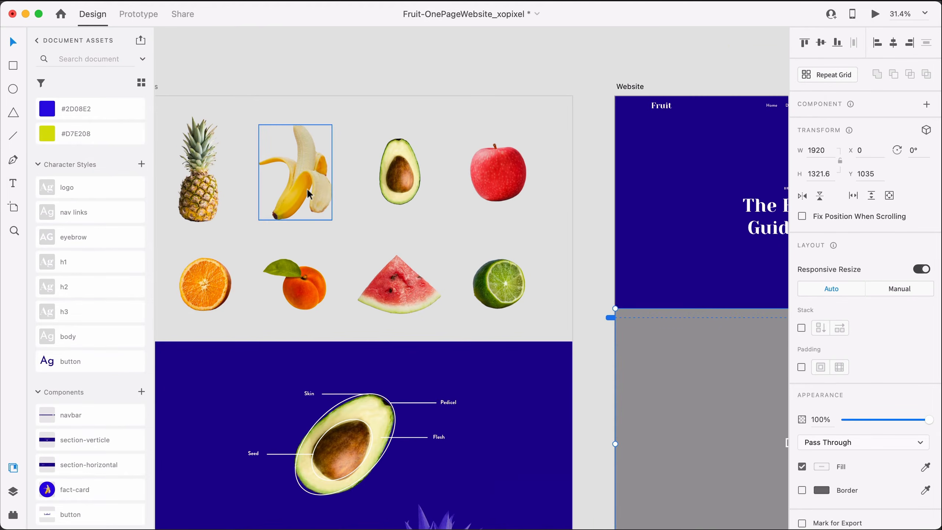
pyautogui.click(306, 187)
pyautogui.moveTo(312, 190); pyautogui.dragTo(692, 221)
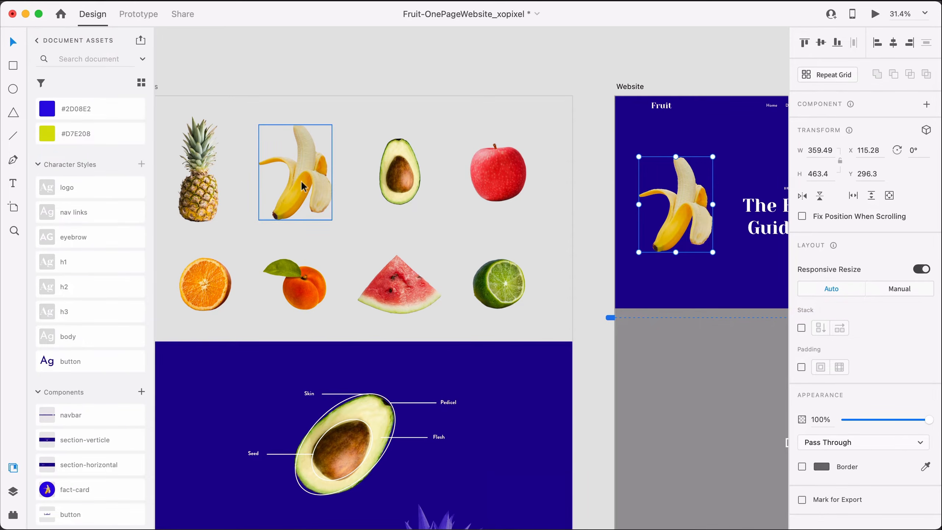
pyautogui.click(390, 180)
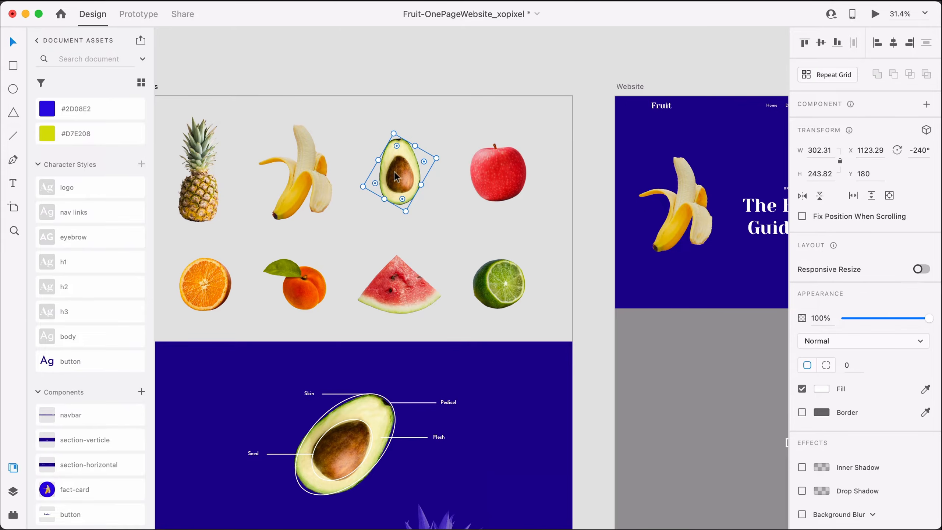
pyautogui.moveTo(395, 177); pyautogui.dragTo(726, 269)
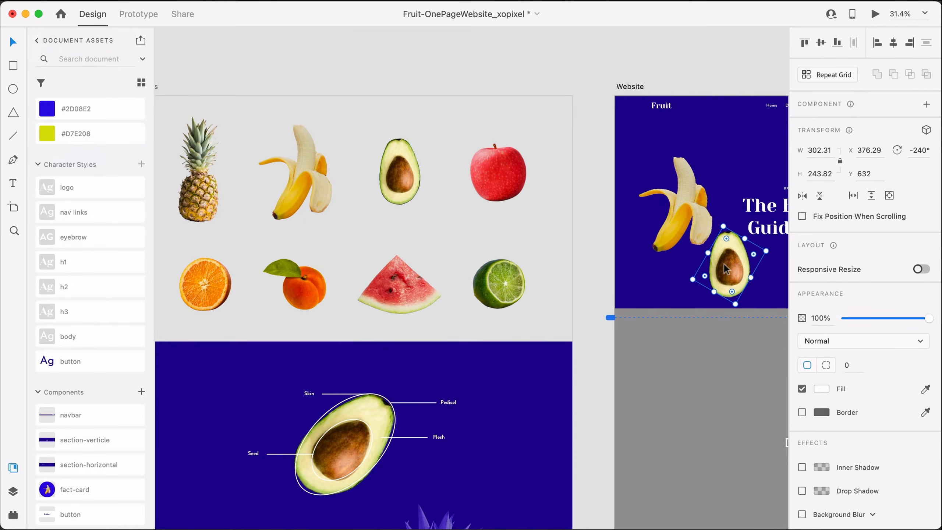
pyautogui.moveTo(287, 289); pyautogui.dragTo(758, 177)
pyautogui.moveTo(382, 285); pyautogui.dragTo(747, 253)
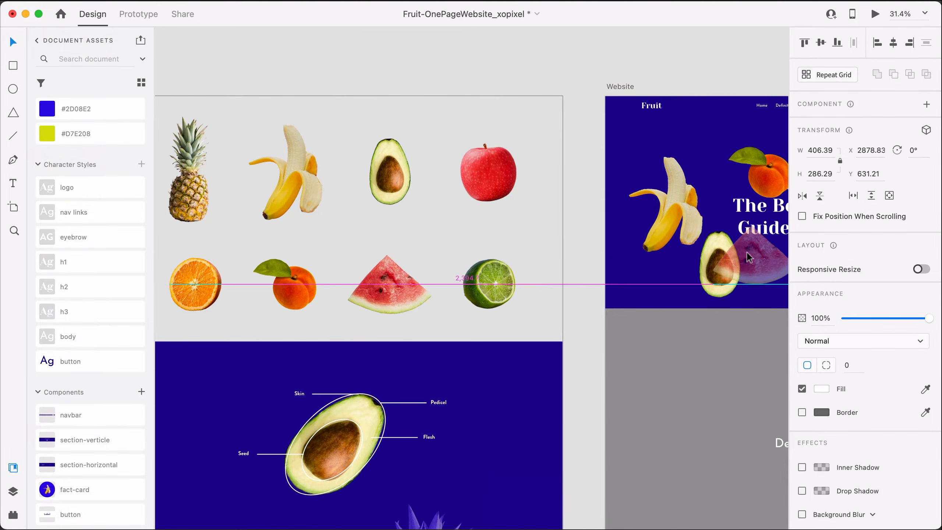
# Step: Arrange the fruit around the hero heading, with banana above the tilted avocado on one side and watermelon above the apricot on the other
pyautogui.hscroll(7, 748, 255)
pyautogui.scroll(4, 747, 256)
pyautogui.moveTo(430, 130); pyautogui.dragTo(640, 223)
pyautogui.moveTo(402, 247); pyautogui.dragTo(647, 126)
pyautogui.moveTo(640, 222); pyautogui.dragTo(650, 253)
pyautogui.press('shift+super+apostrophe')
pyautogui.moveTo(284, 148); pyautogui.dragTo(259, 118)
pyautogui.click(304, 236)
pyautogui.moveTo(304, 236); pyautogui.dragTo(297, 282)
pyautogui.click(650, 256)
pyautogui.moveTo(682, 284); pyautogui.dragTo(697, 298)
pyautogui.click(664, 126)
# Step: Group the banana, avocado, apricot and watermelon images in the hero section
pyautogui.click(375, 357)
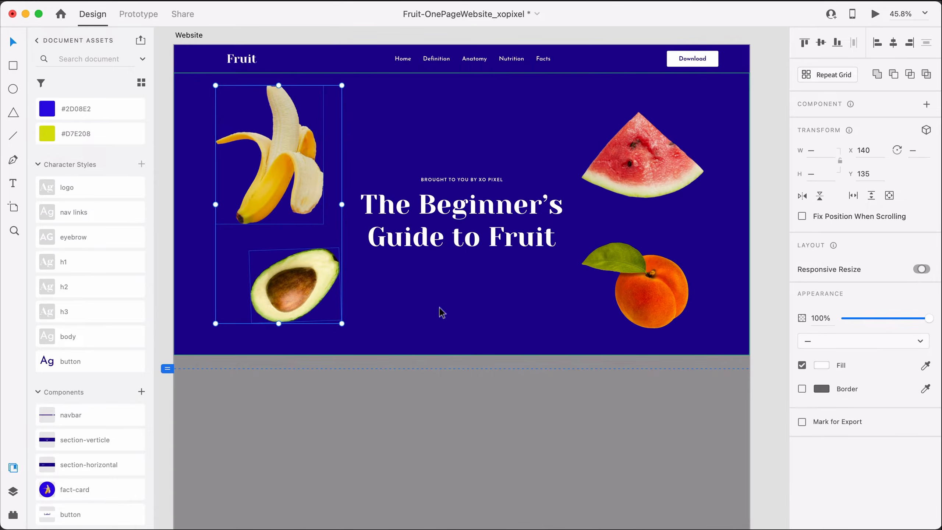
pyautogui.keyDown('shift'); pyautogui.click(660, 300); pyautogui.keyUp('shift')
pyautogui.keyDown('shift'); pyautogui.click(665, 187); pyautogui.keyUp('shift')
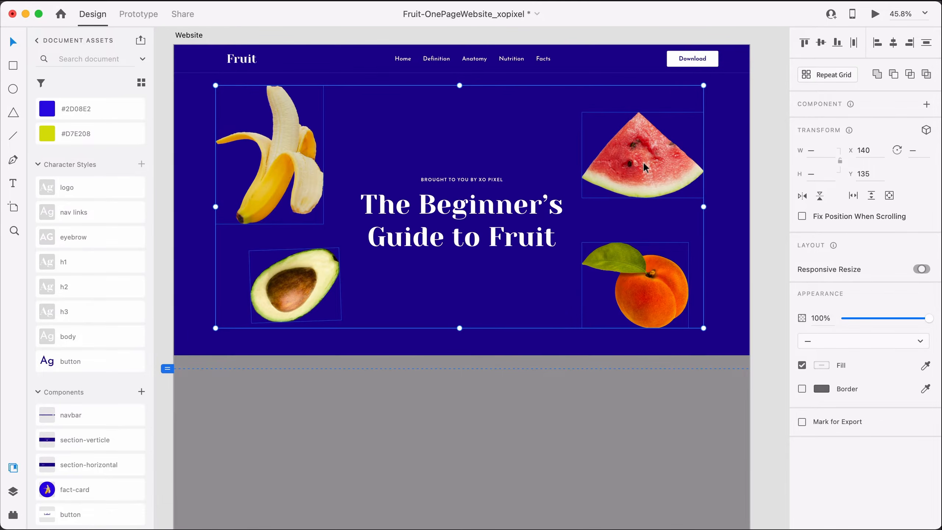
pyautogui.press('super+g')
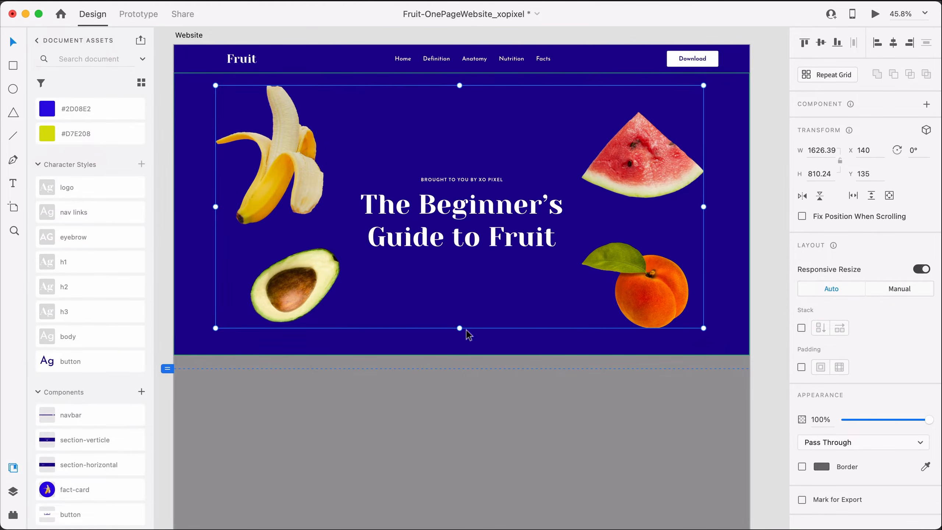
# Step: Remove the group of four fruit images from the hero section
pyautogui.press('Escape')
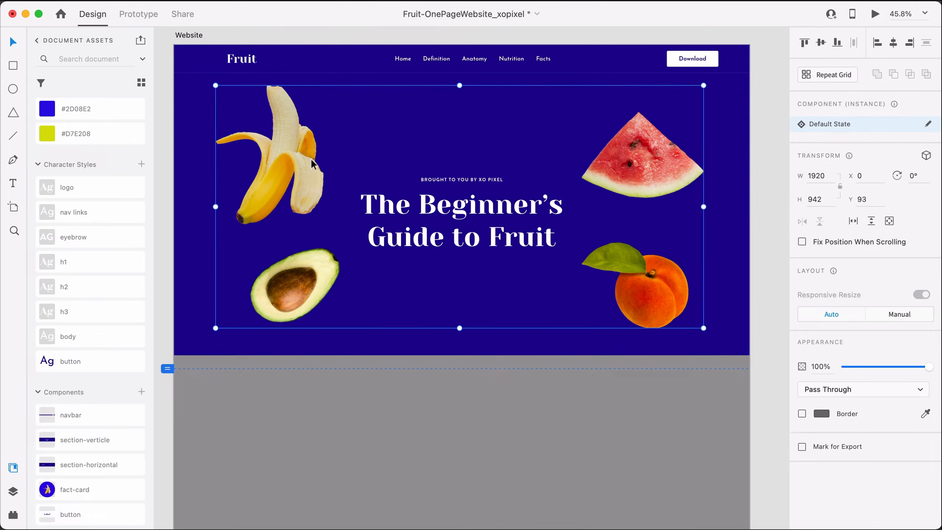
pyautogui.doubleClick(310, 159)
pyautogui.press('Delete')
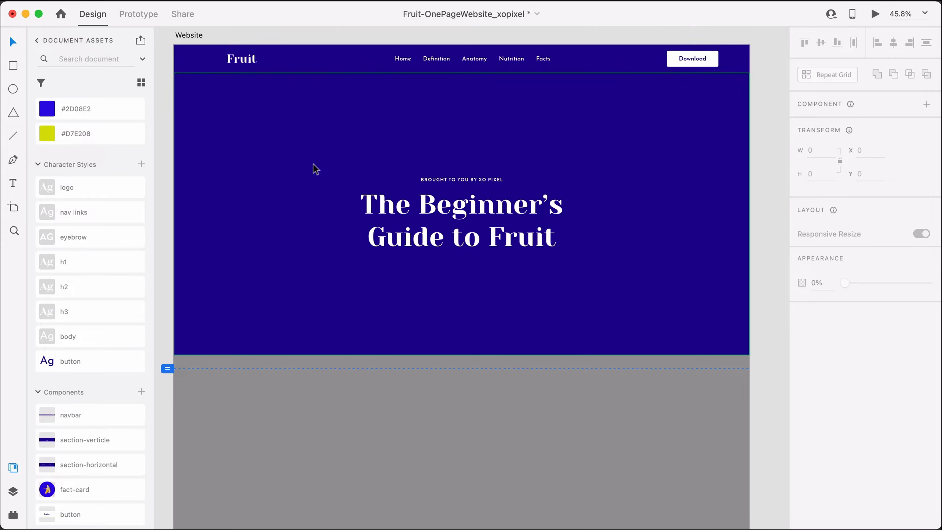
# Step: Undo the removal of the four-fruit group and centre the group vertically in the hero section
pyautogui.click(330, 188)
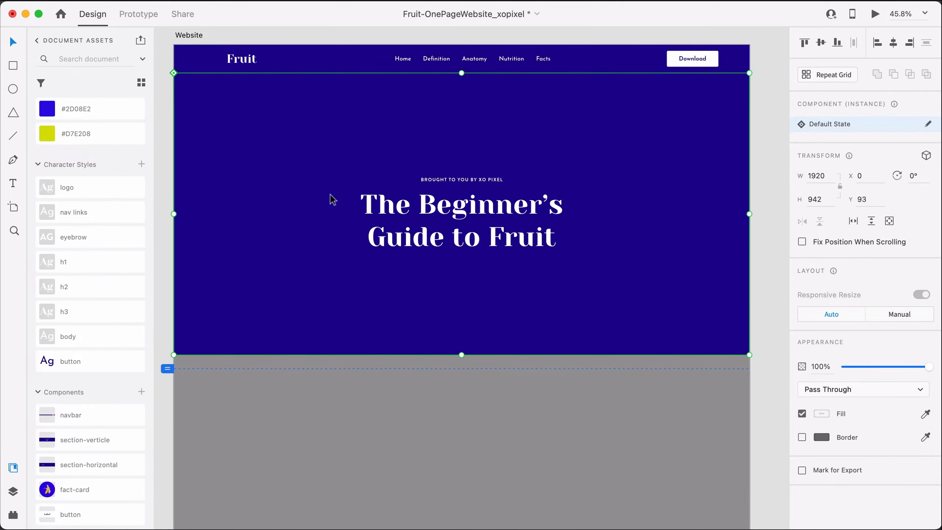
pyautogui.doubleClick(331, 196)
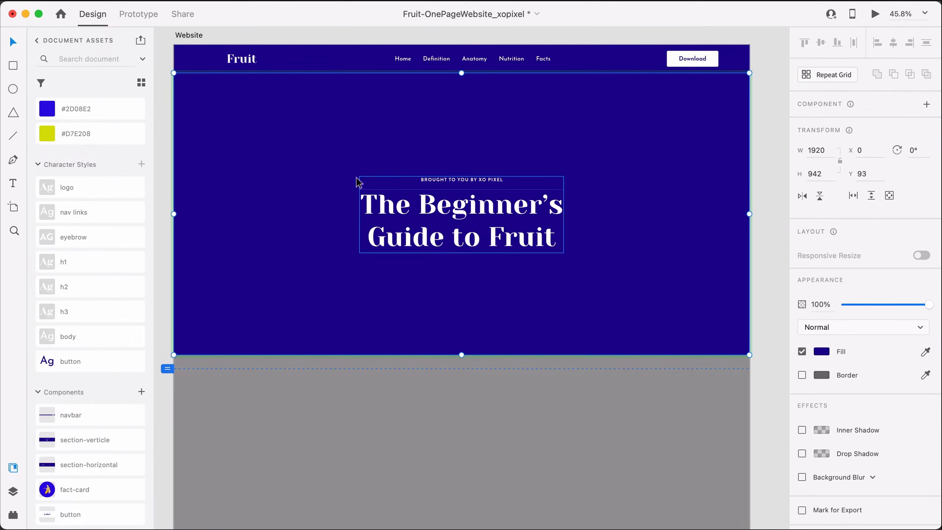
pyautogui.press('super+z')
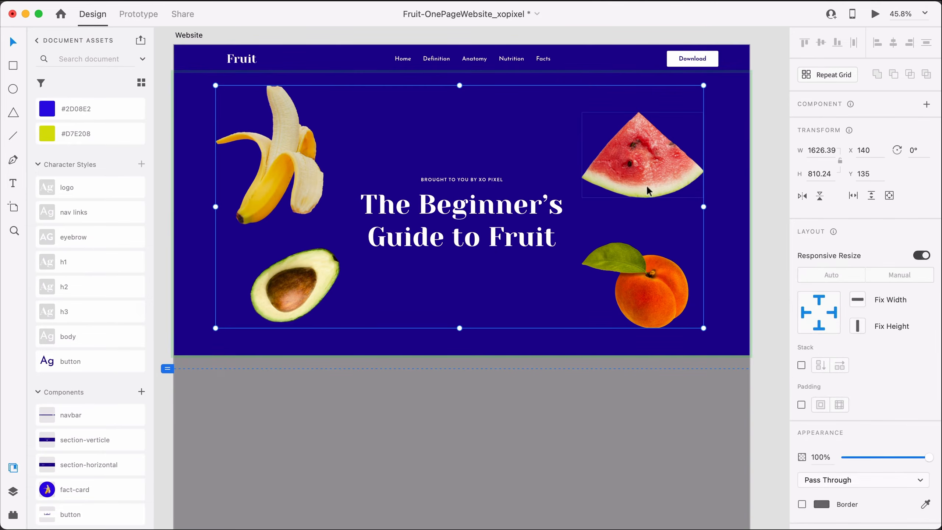
pyautogui.moveTo(647, 184); pyautogui.dragTo(649, 183)
pyautogui.press('Escape')
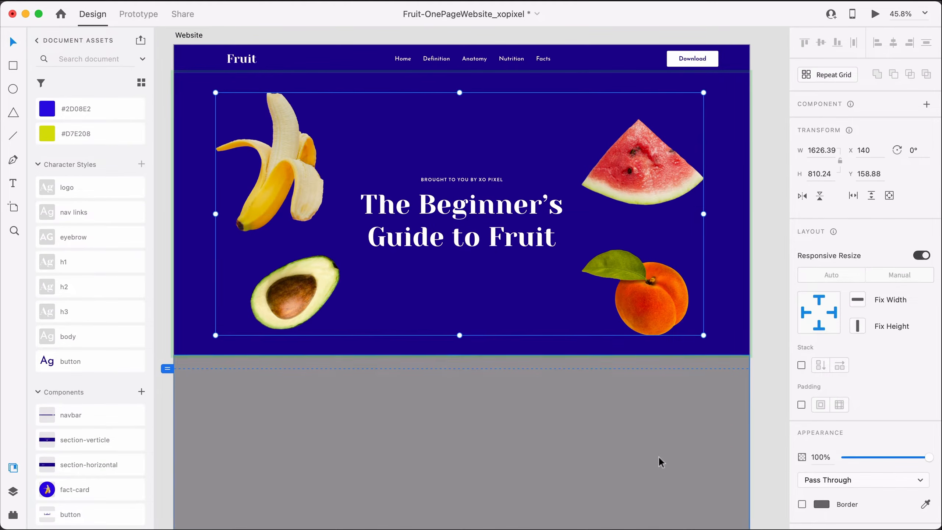
# Step: Ungroup the hero section component and group its background and text with the fruit images
pyautogui.hscroll(1, 679, 255)
pyautogui.click(747, 251)
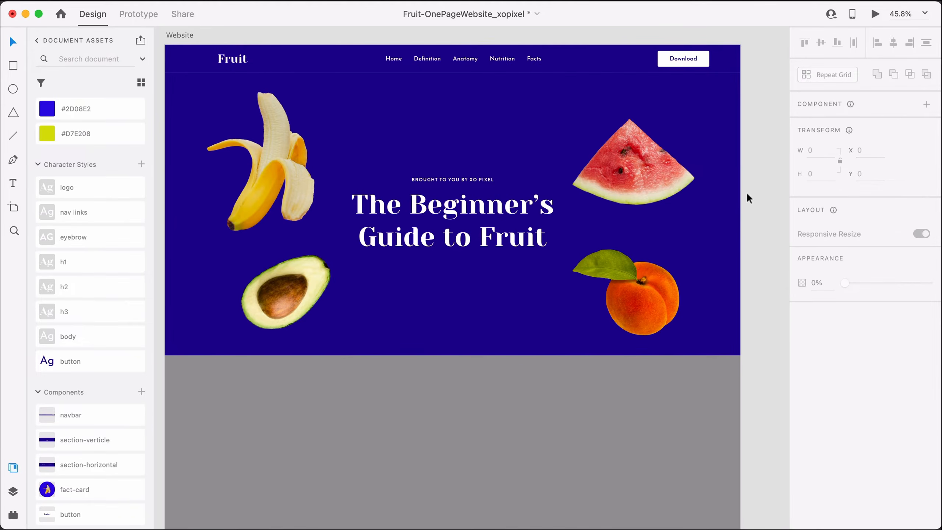
pyautogui.click(701, 174)
pyautogui.rightClick(700, 173)
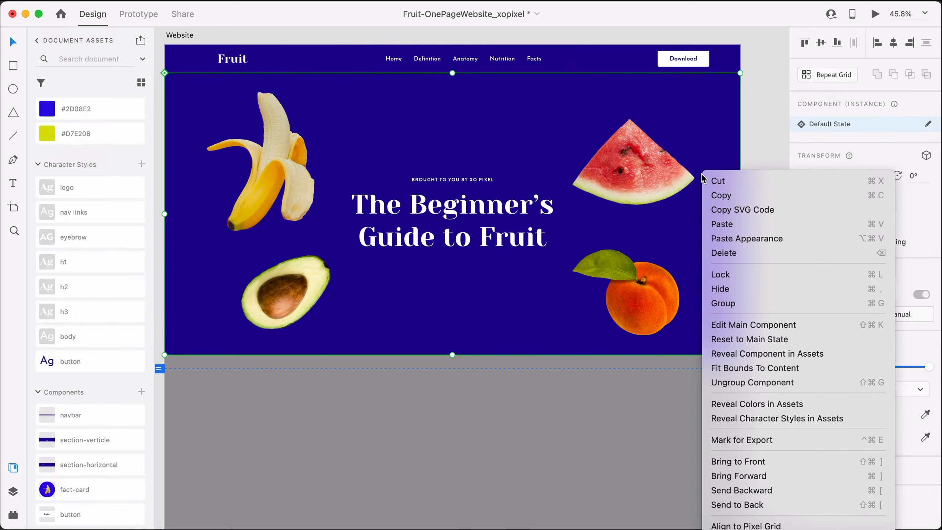
pyautogui.click(750, 376)
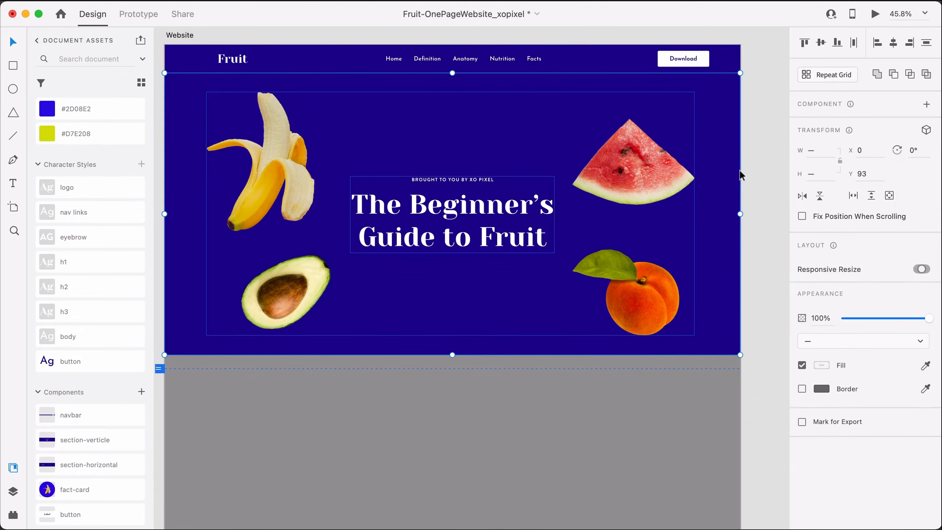
pyautogui.click(752, 216)
pyautogui.click(722, 220)
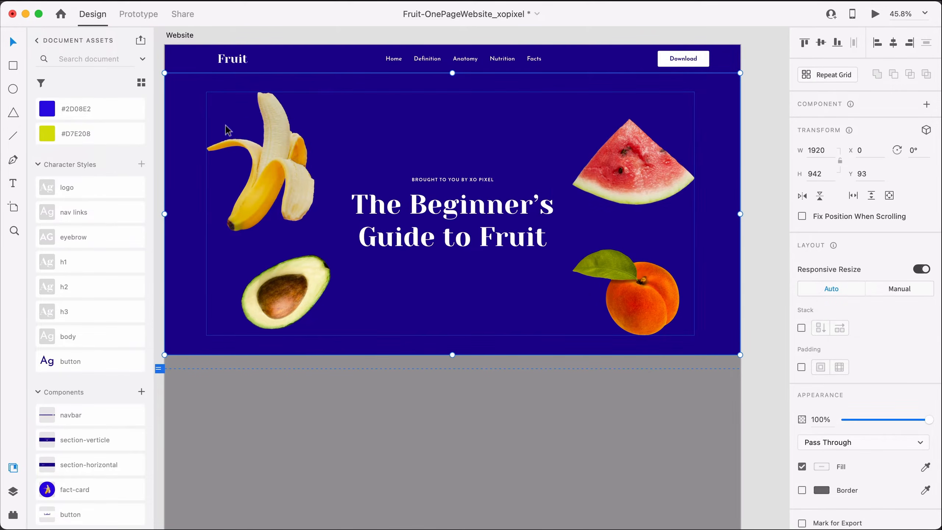
# Step: Enable separate padding for each edge on the hero group and set the top and bottom padding to 120
pyautogui.click(801, 367)
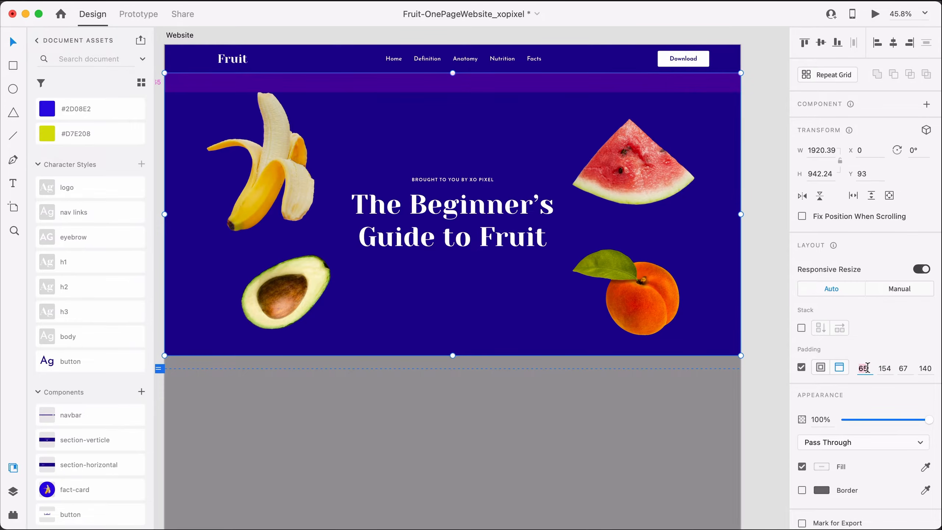
pyautogui.click(864, 368)
pyautogui.write('120')
pyautogui.press('Return')
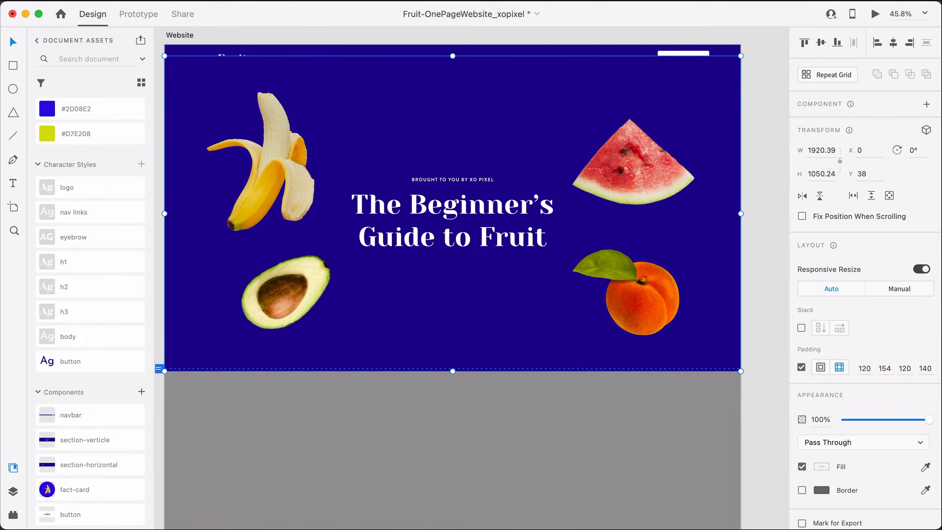
# Step: Move the hero group directly beneath the navbar at Y 93 and turn off its padding
pyautogui.click(729, 387)
pyautogui.moveTo(683, 182)
pyautogui.mouseDown()
pyautogui.moveTo(682, 209)
pyautogui.moveTo(681, 197)
pyautogui.mouseUp()
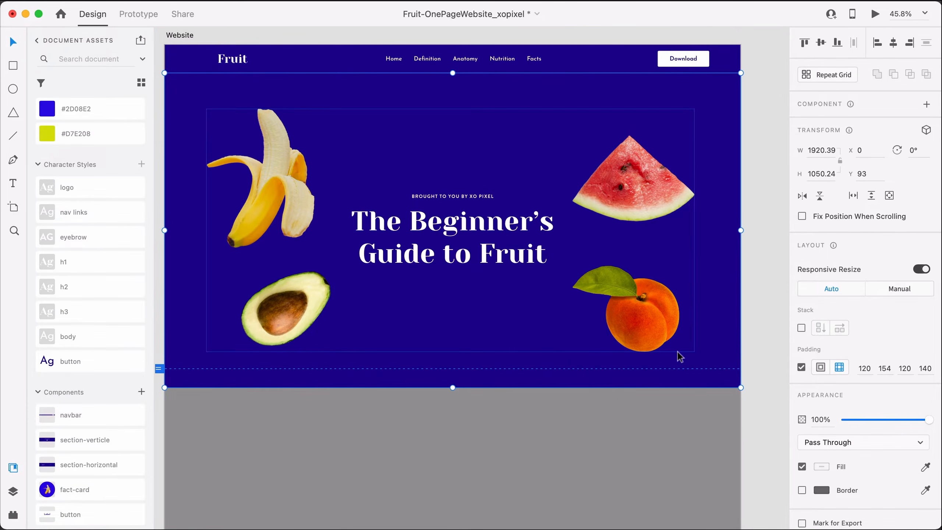
pyautogui.click(802, 368)
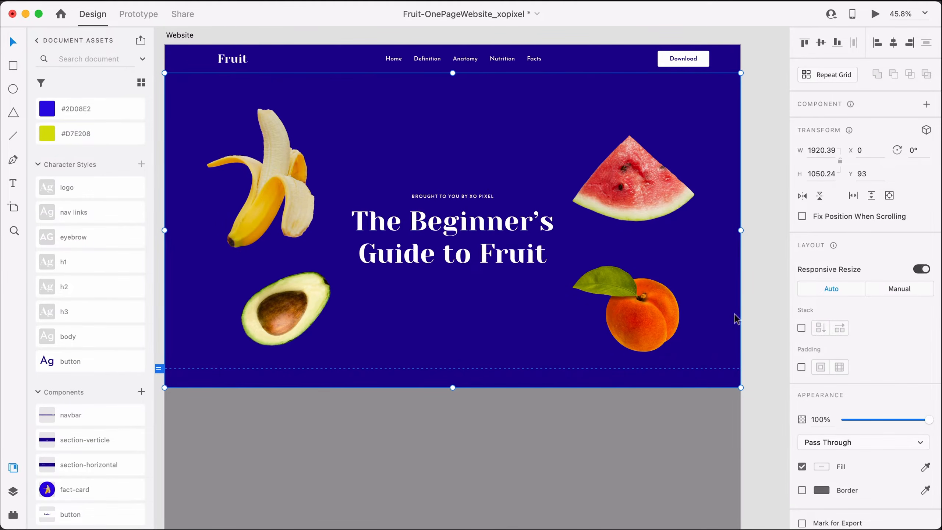
pyautogui.click(766, 319)
# Step: Delete the gray Definition wireframe placeholder below the hero section
pyautogui.scroll(-1, 772, 327)
pyautogui.scroll(1, 206, 167)
pyautogui.hscroll(-1, 207, 167)
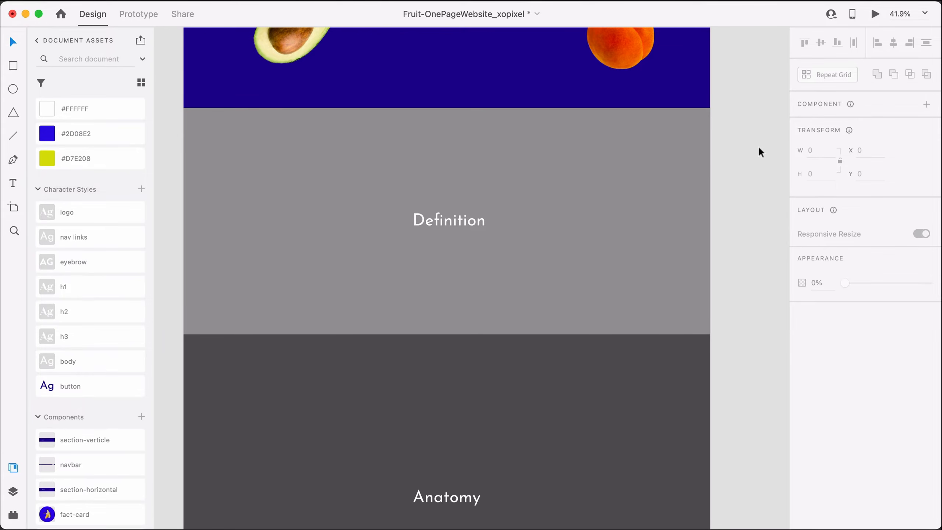
pyautogui.click(598, 135)
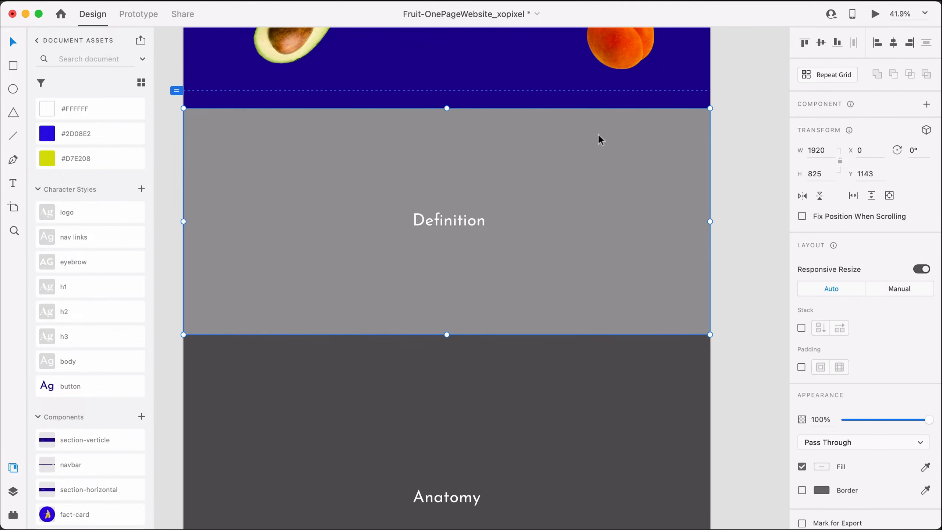
pyautogui.press('Delete')
# Step: Try the section-horizontal component directly below the hero, inspect its text blocks, and delete it
pyautogui.scroll(1, 770, 174)
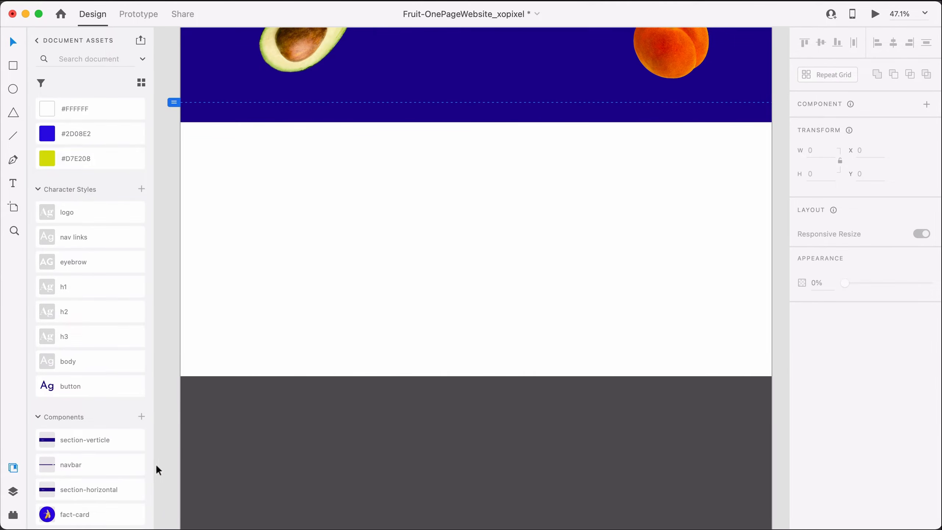
pyautogui.moveTo(107, 491); pyautogui.dragTo(518, 163)
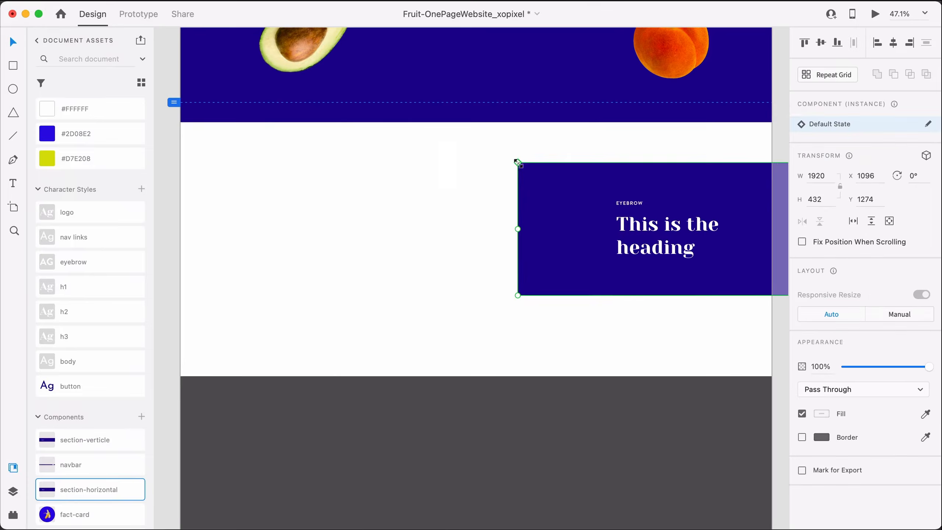
pyautogui.moveTo(645, 223); pyautogui.dragTo(313, 188)
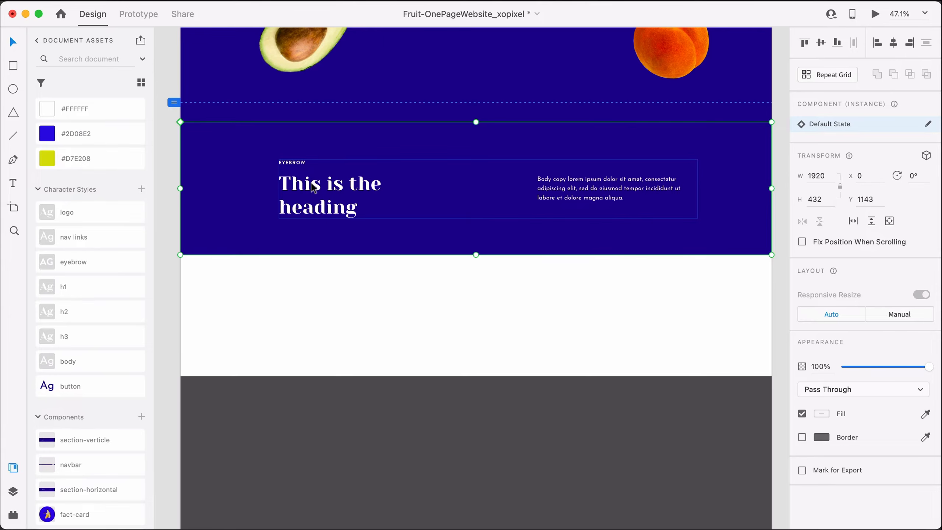
pyautogui.doubleClick(304, 165)
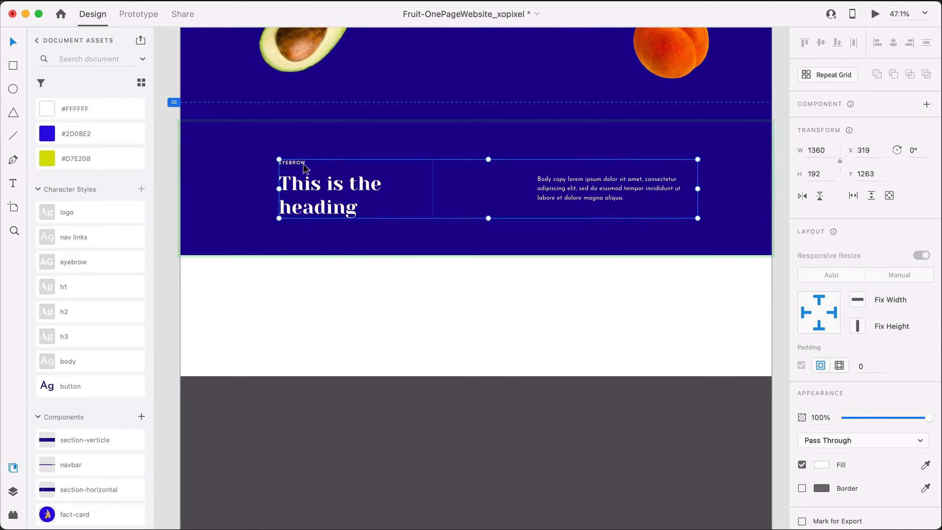
pyautogui.click(549, 191)
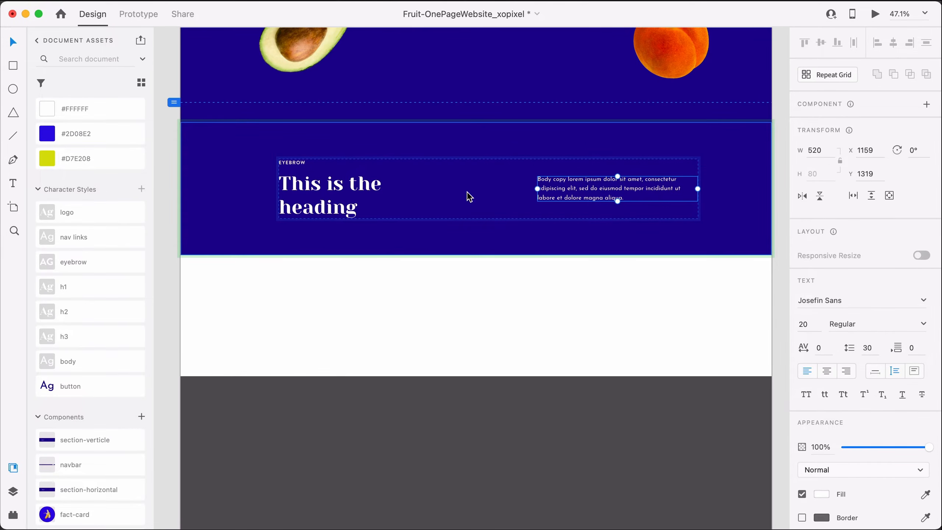
pyautogui.click(467, 136)
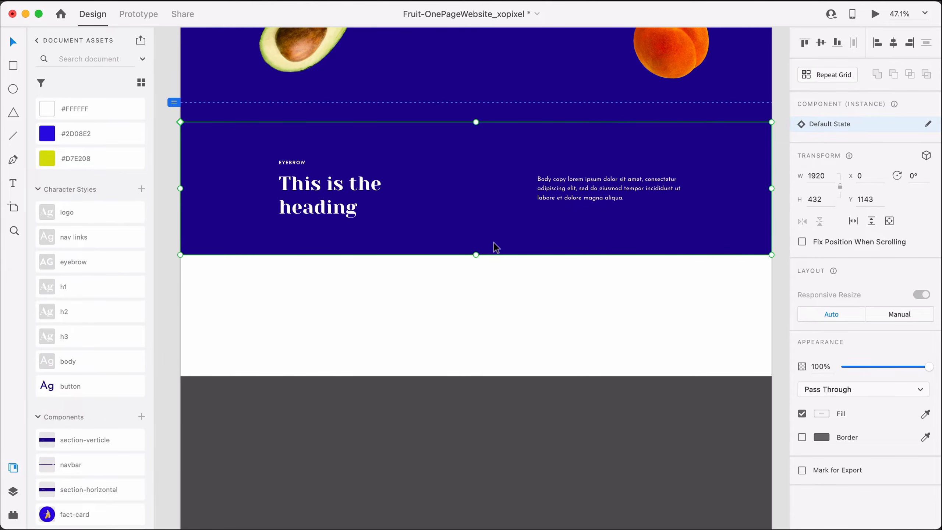
pyautogui.press('Delete')
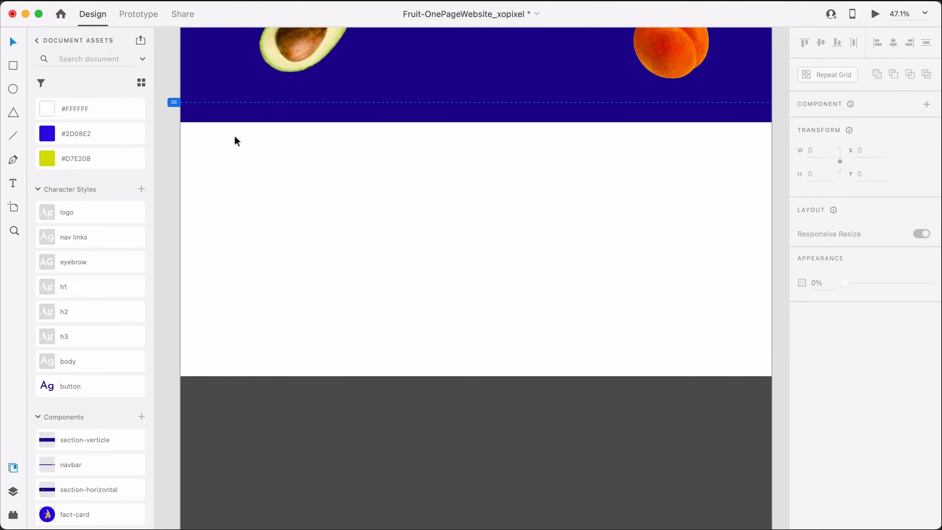
# Step: Draw a rectangle 1920 wide and about 670 tall directly below the hero and fill it with #1C058D
pyautogui.press('r')
pyautogui.moveTo(194, 127)
pyautogui.mouseDown()
pyautogui.moveTo(469, 238)
pyautogui.moveTo(773, 329)
pyautogui.mouseUp()
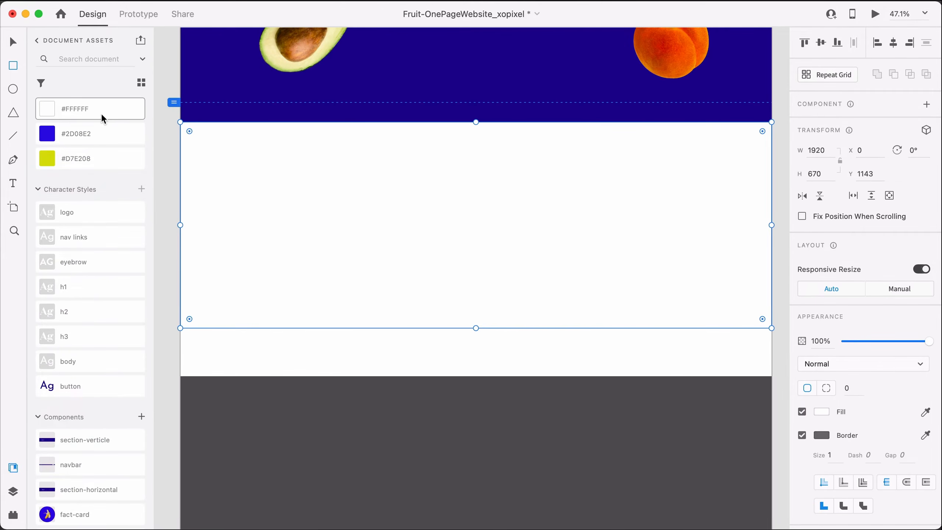
pyautogui.scroll(2, 101, 116)
pyautogui.click(102, 127)
pyautogui.press('Escape')
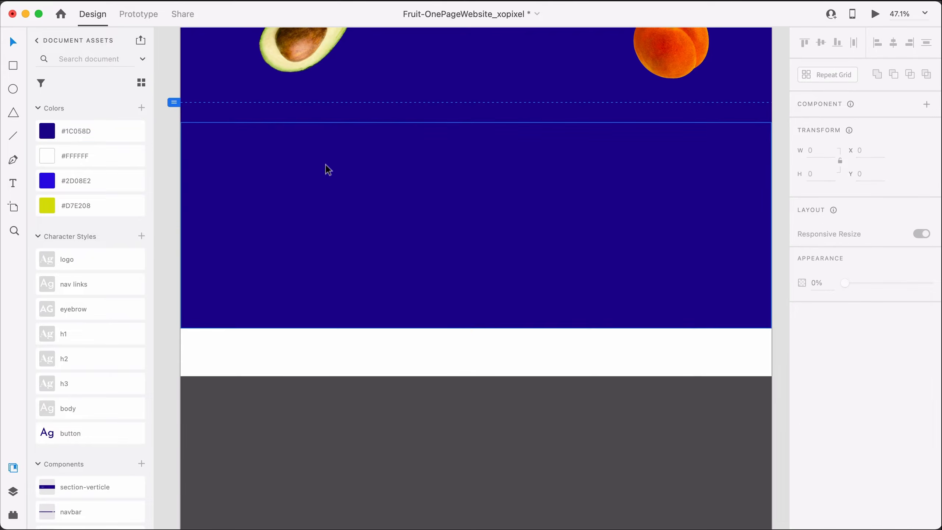
# Step: Show the column layout grid and add the text "eyebrow" to the new section in the eyebrow character style
pyautogui.press('shift+super+apostrophe')
pyautogui.scroll(3, 326, 156)
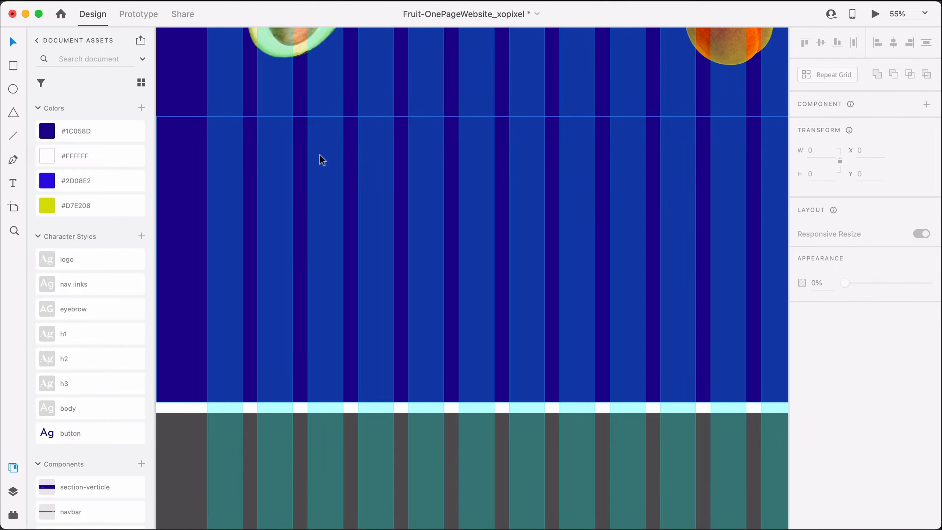
pyautogui.press('t')
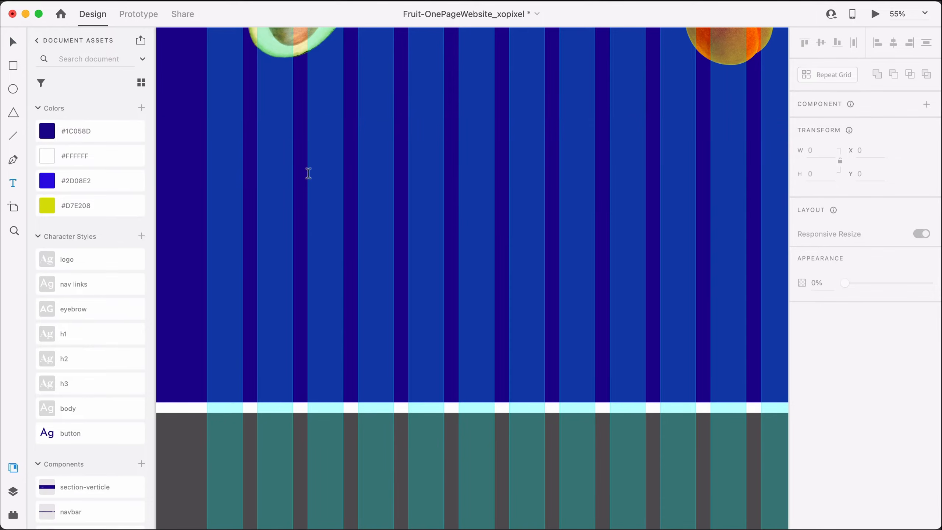
pyautogui.click(309, 175)
pyautogui.write('eyebrow')
pyautogui.click(356, 199)
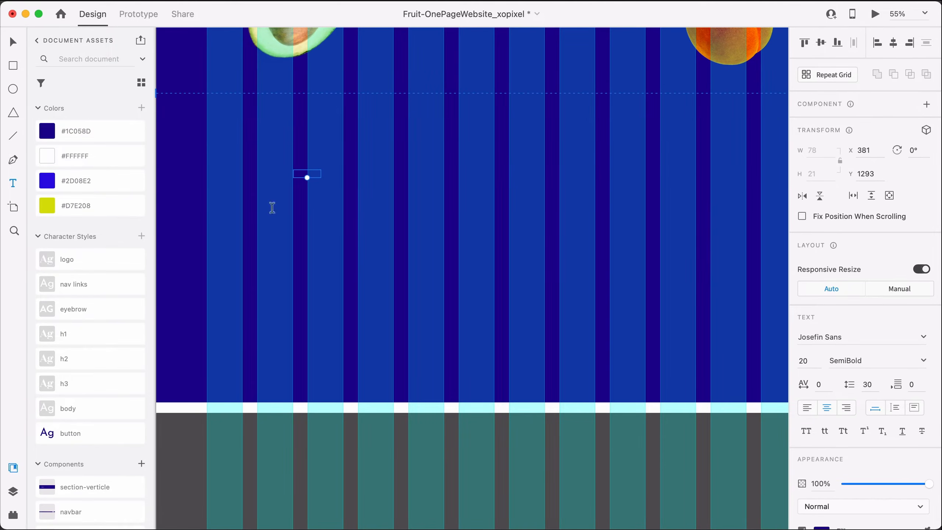
pyautogui.click(96, 306)
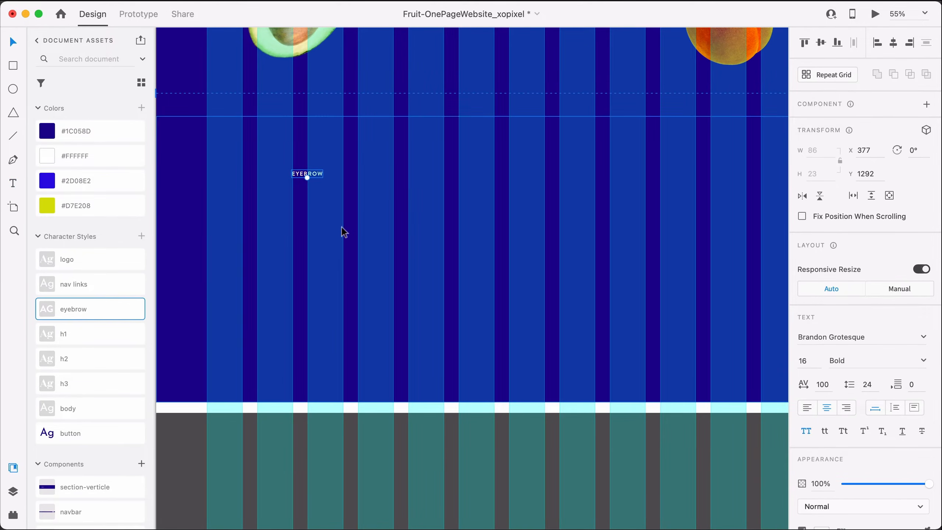
# Step: Align the eyebrow text with the start of the second grid column at X 280
pyautogui.moveTo(321, 180); pyautogui.dragTo(282, 174)
pyautogui.scroll(5, 282, 173)
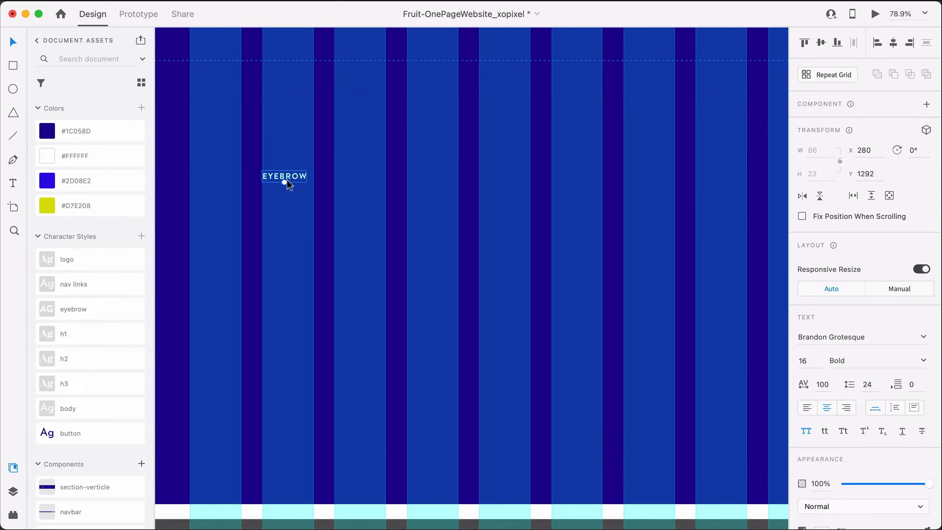
pyautogui.moveTo(290, 174); pyautogui.dragTo(290, 175)
pyautogui.click(308, 248)
# Step: Add the text "This is a heading" below the eyebrow and apply the h2 character style
pyautogui.press('t')
pyautogui.click(267, 219)
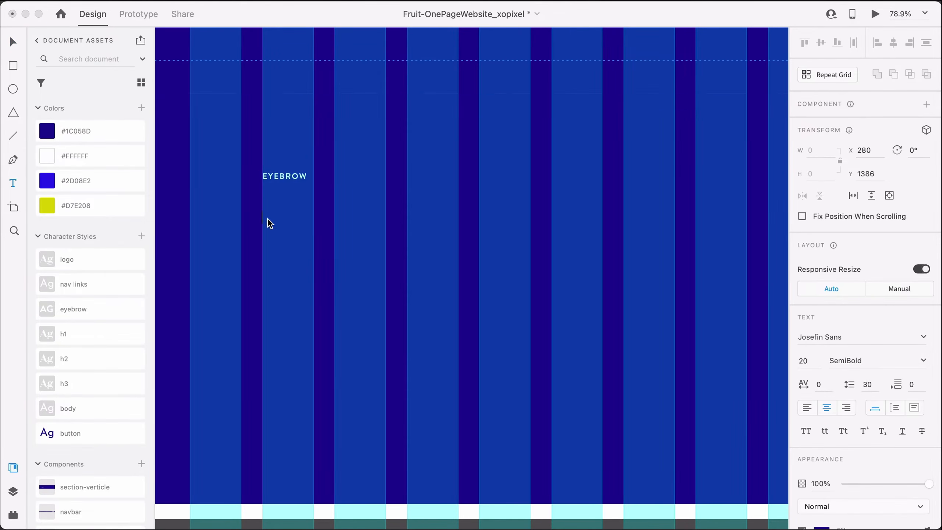
pyautogui.write('This is a heading')
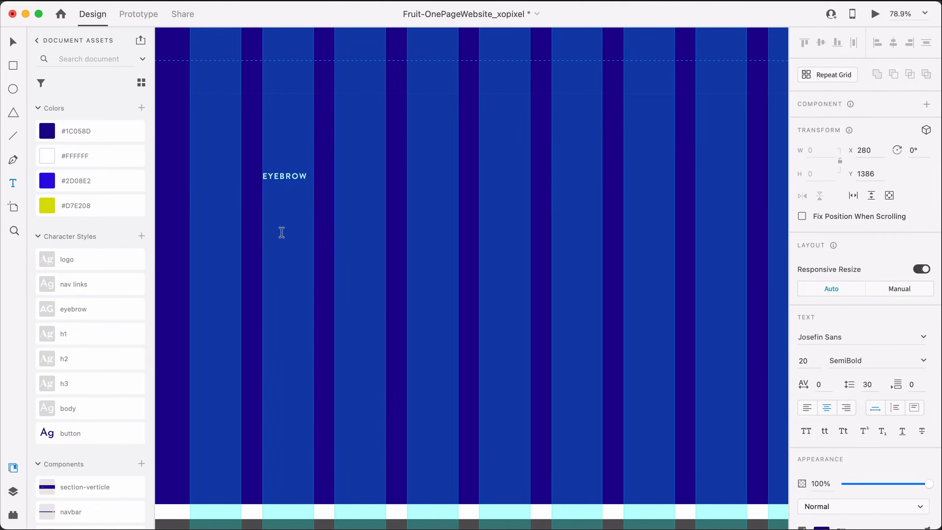
pyautogui.press('Escape')
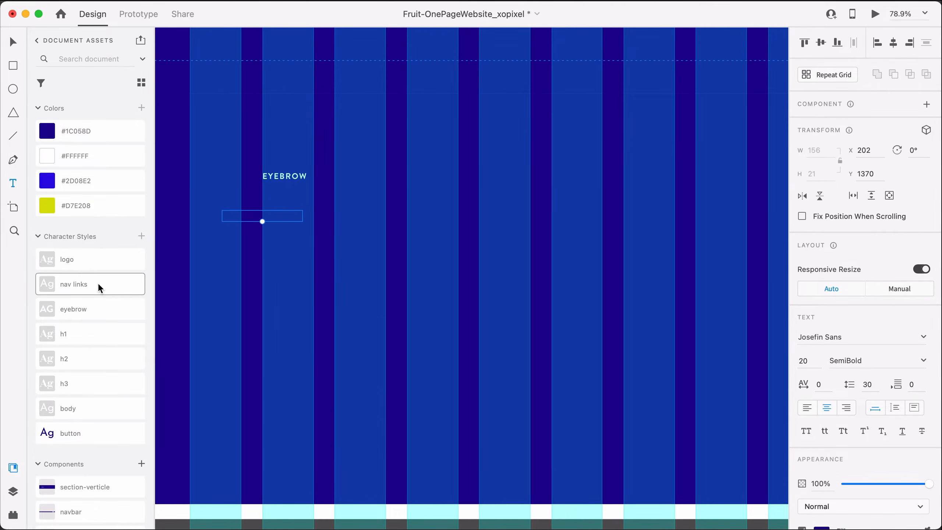
pyautogui.click(90, 350)
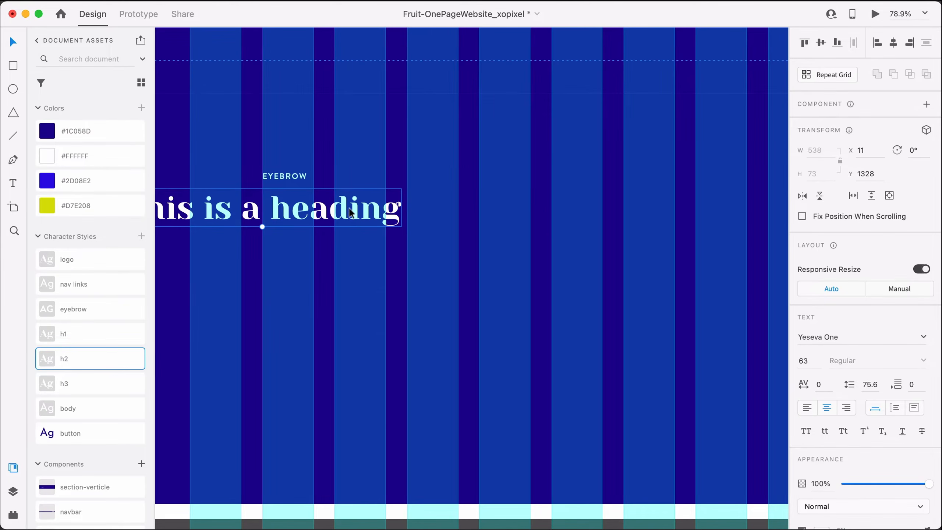
# Step: Move the heading to X 280 and Y 1335, left-aligned with the eyebrow and 20 below it
pyautogui.moveTo(356, 213); pyautogui.dragTo(489, 223)
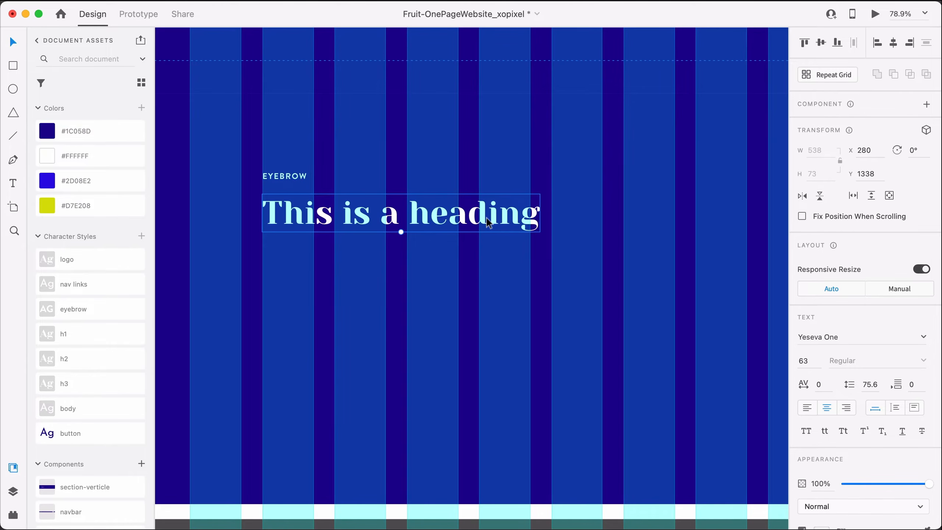
pyautogui.moveTo(488, 221); pyautogui.dragTo(487, 222)
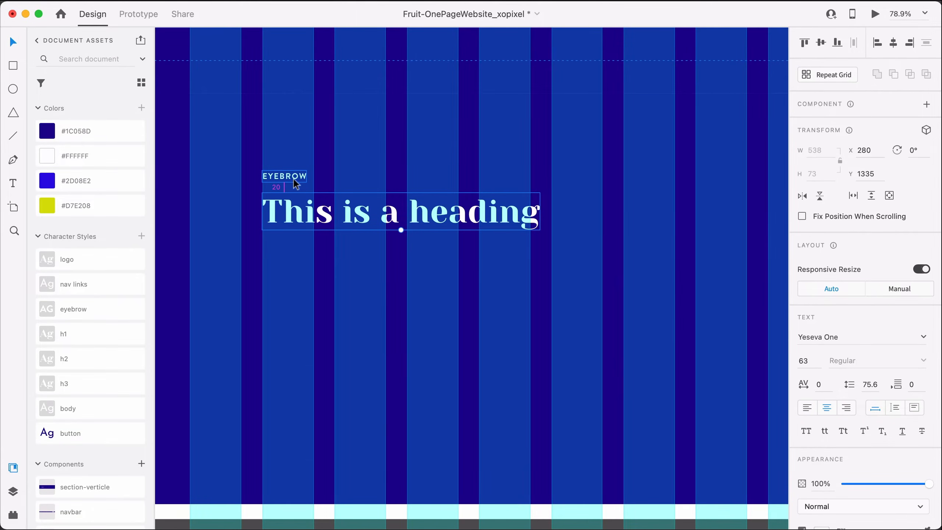
pyautogui.click(324, 271)
pyautogui.scroll(-3, 328, 256)
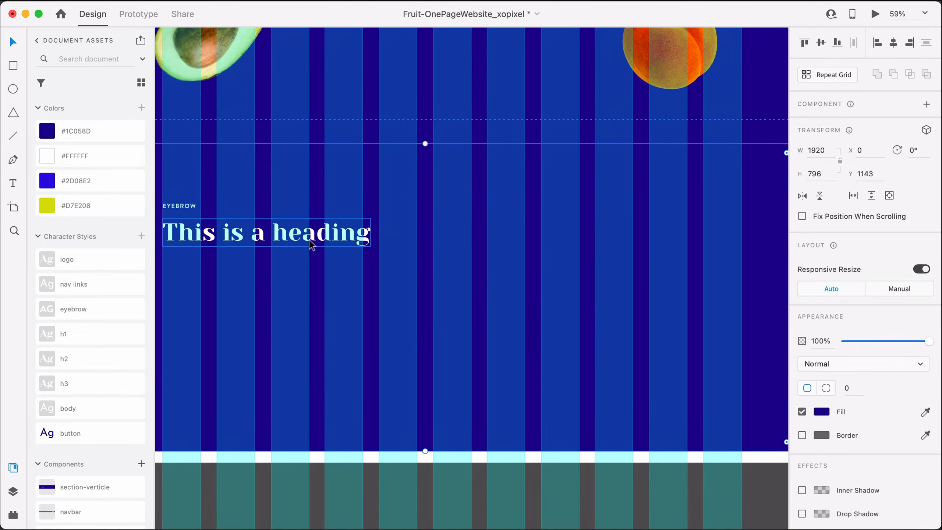
# Step: Duplicate the heading beside the original at X 1102 and replace the copy's text with the copied botany description of a fruit
pyautogui.click(310, 240)
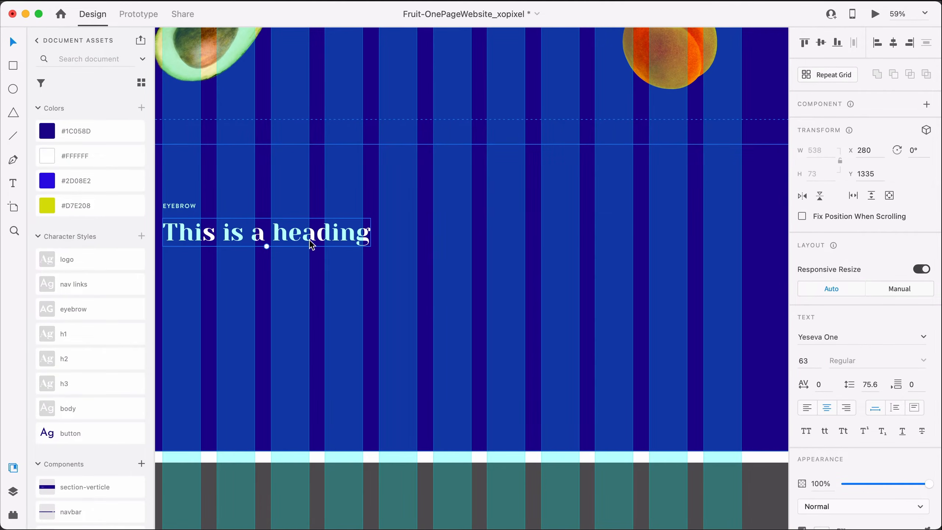
pyautogui.moveTo(304, 240); pyautogui.dragTo(606, 222)
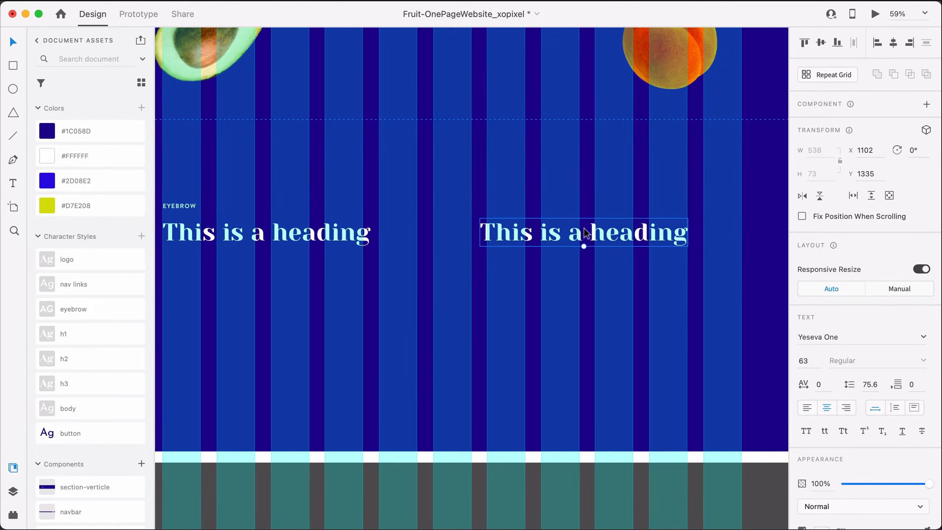
pyautogui.press('super+Tab')
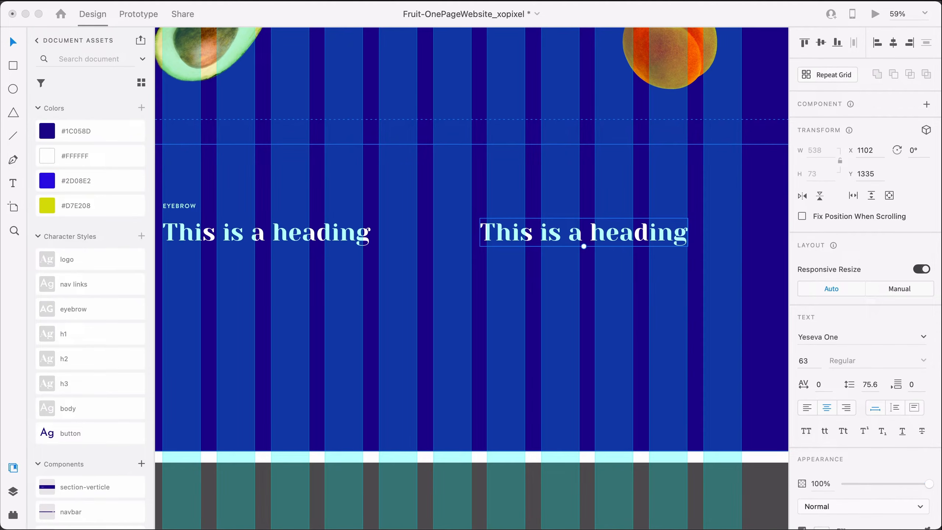
pyautogui.click(511, 231)
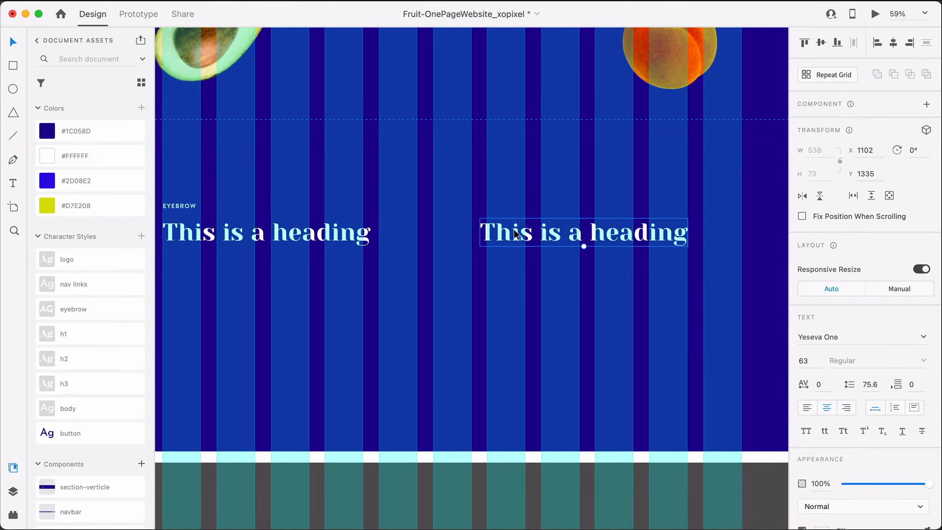
pyautogui.doubleClick(514, 230)
pyautogui.press('super+v')
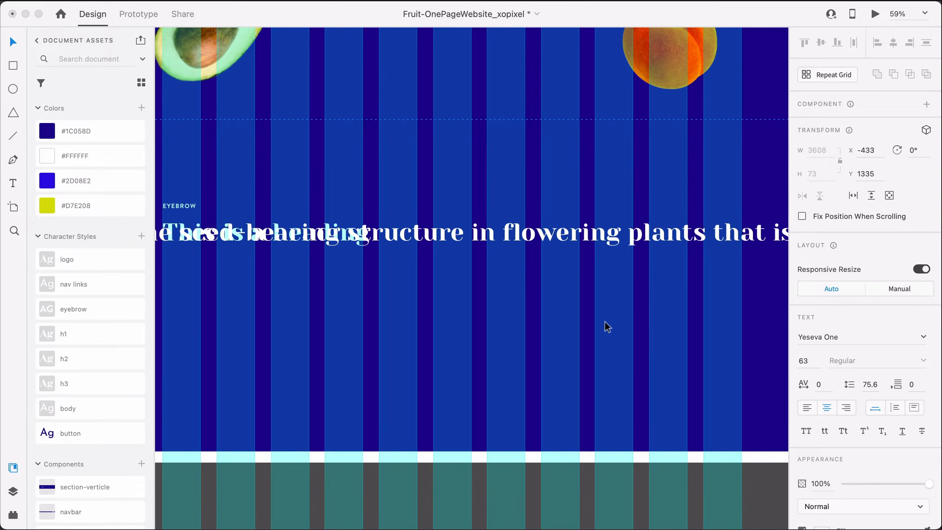
pyautogui.press('Escape')
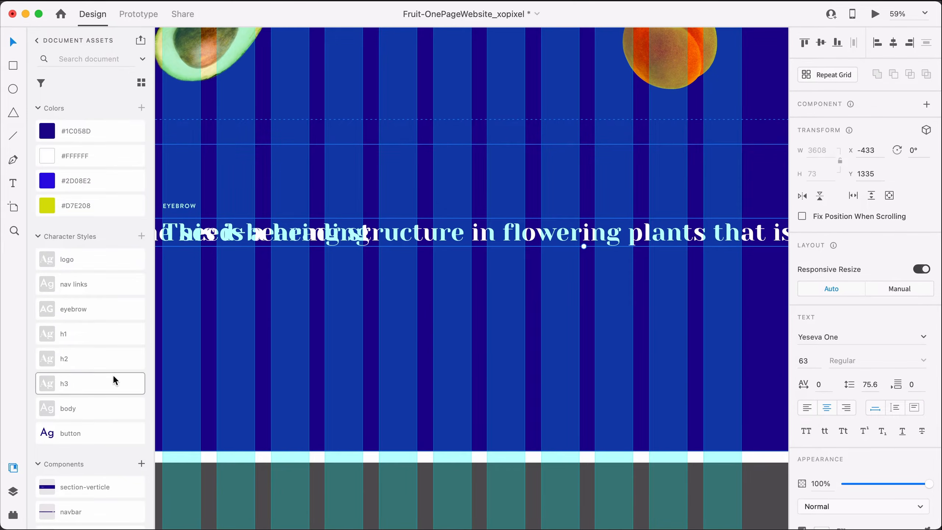
# Step: Apply the body character style to the description and fit it into a left-aligned text box about 520 wide and 89 high at X 1120
pyautogui.click(92, 414)
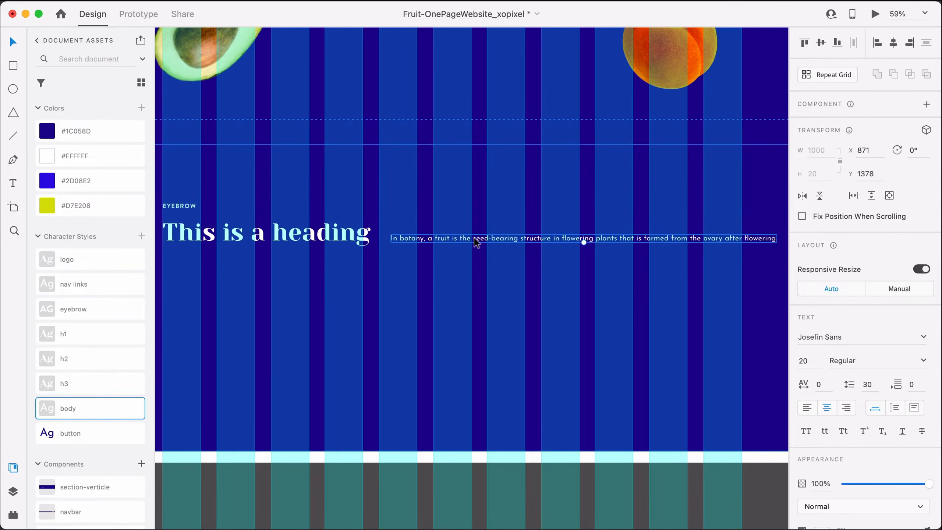
pyautogui.click(895, 408)
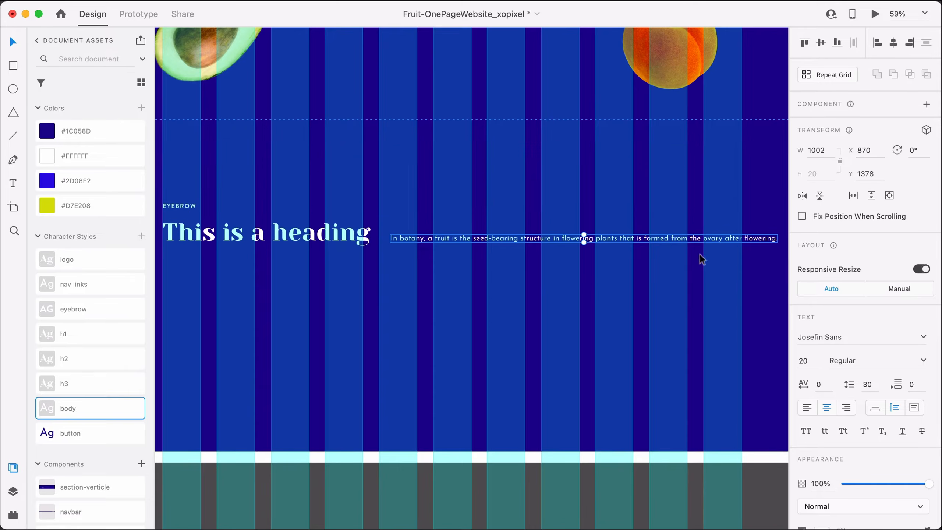
pyautogui.moveTo(584, 243); pyautogui.dragTo(584, 292)
pyautogui.moveTo(785, 267); pyautogui.dragTo(693, 264)
pyautogui.moveTo(390, 263); pyautogui.dragTo(489, 261)
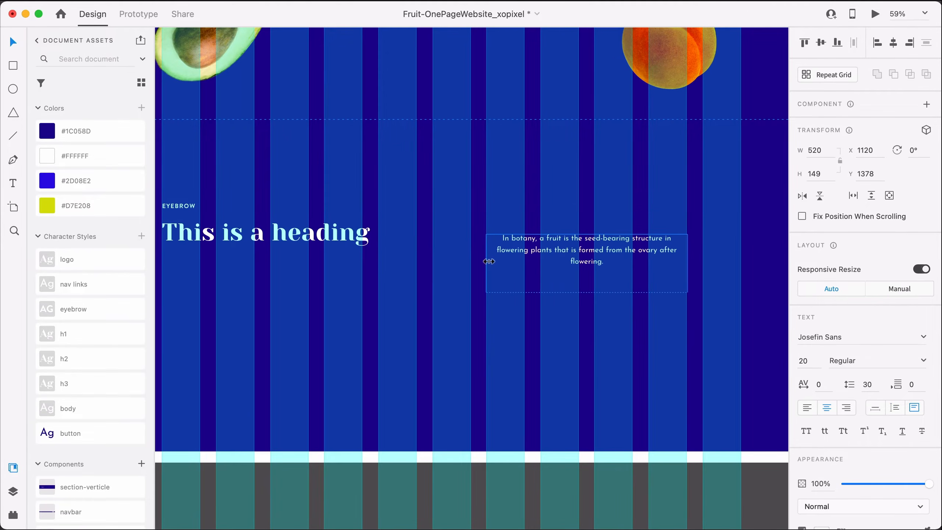
pyautogui.click(806, 407)
pyautogui.moveTo(588, 293); pyautogui.dragTo(564, 228)
# Step: Turn the heading into left-aligned auto-height text about 521 wide so that it wraps onto two lines
pyautogui.click(342, 233)
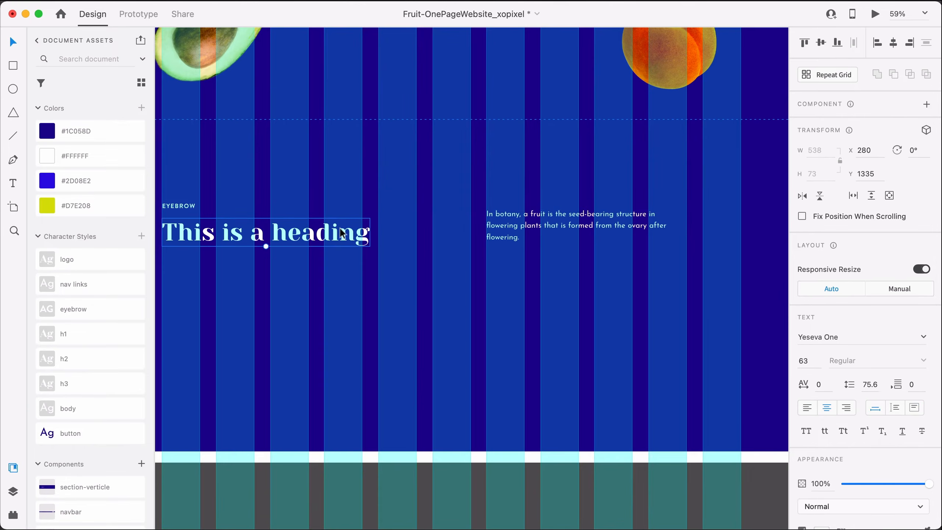
pyautogui.hscroll(-3, 341, 233)
pyautogui.scroll(1, 341, 233)
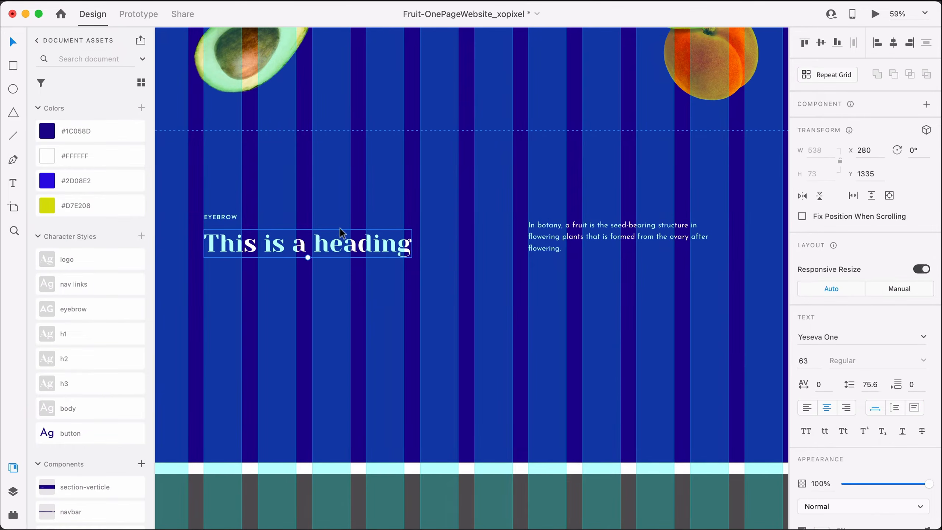
pyautogui.click(895, 408)
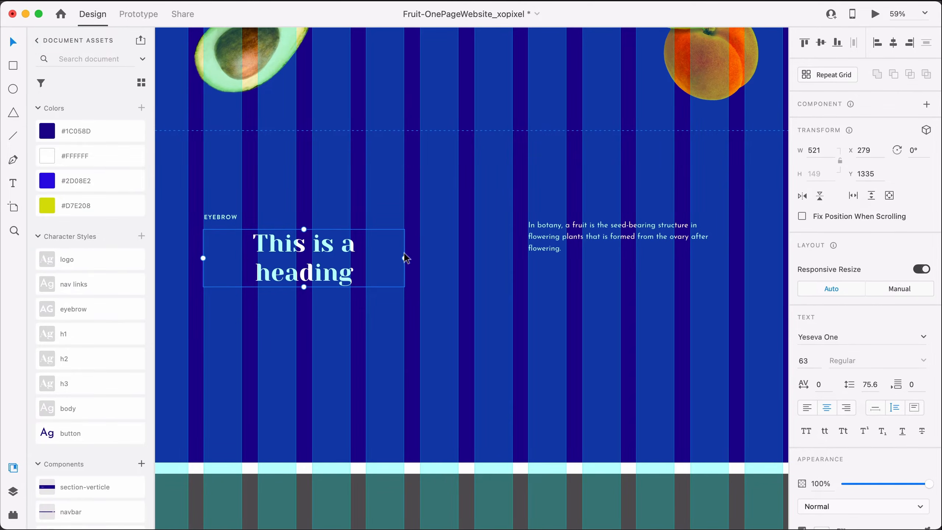
pyautogui.scroll(5, 406, 258)
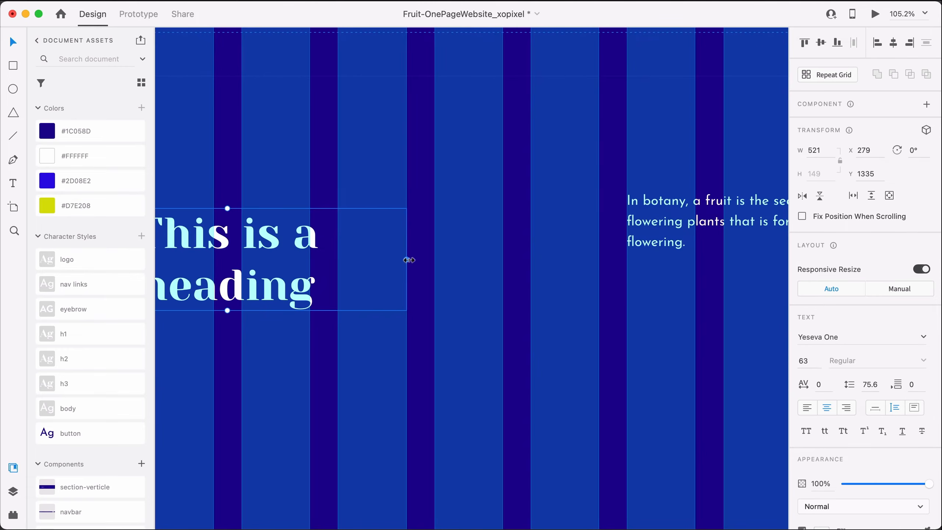
pyautogui.scroll(-5, 410, 260)
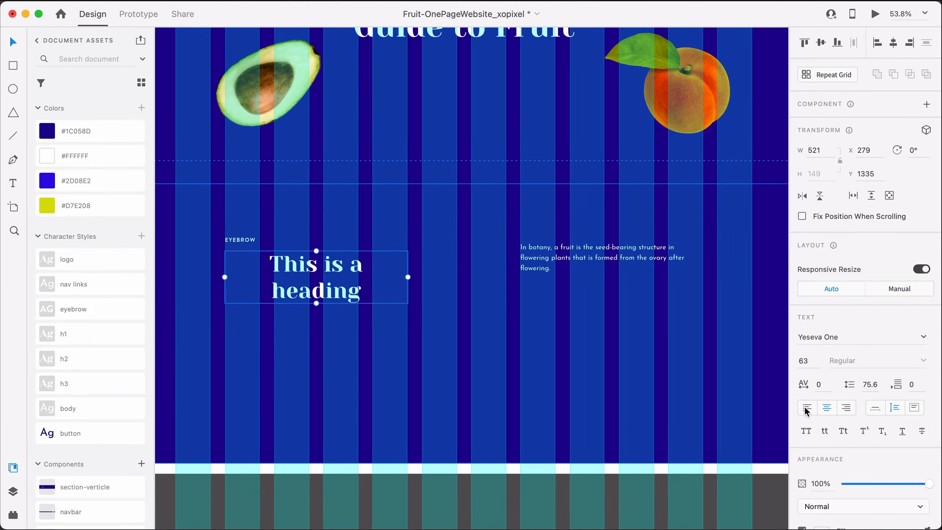
pyautogui.click(806, 408)
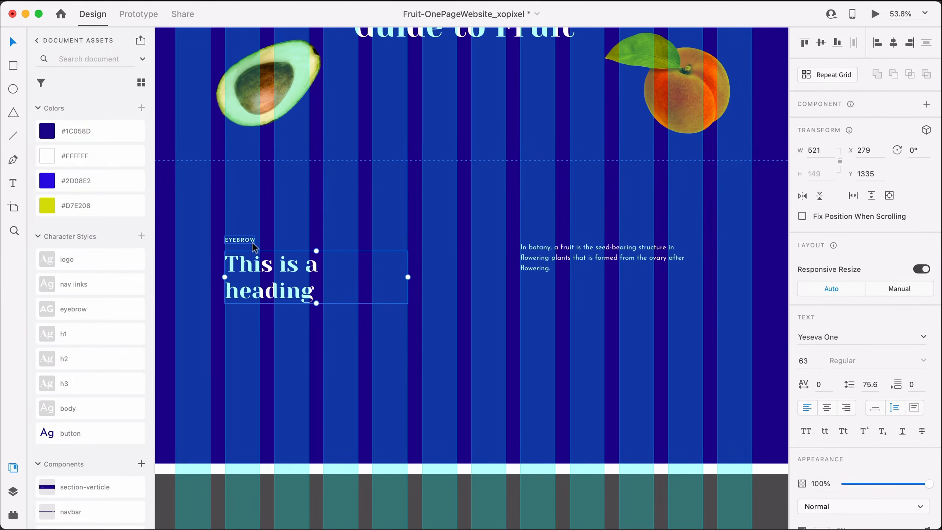
# Step: Lower the description to Y 1365 and group the eyebrow with the heading
pyautogui.moveTo(529, 262); pyautogui.dragTo(531, 280)
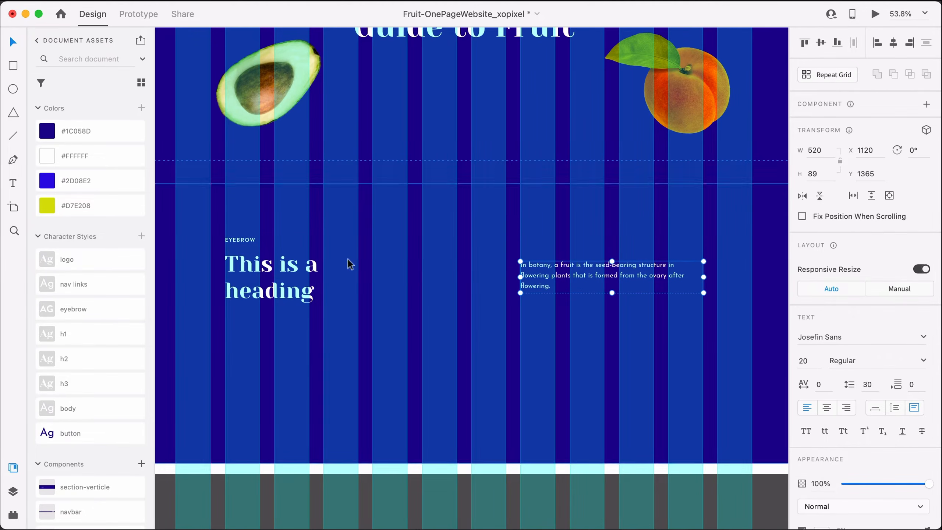
pyautogui.click(249, 241)
pyautogui.keyDown('shift'); pyautogui.click(258, 274); pyautogui.keyUp('shift')
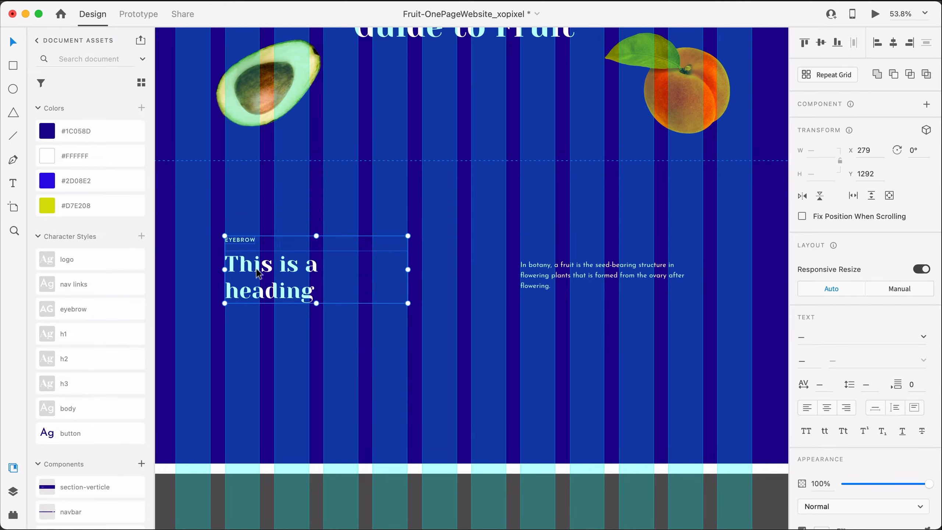
pyautogui.press('super+g')
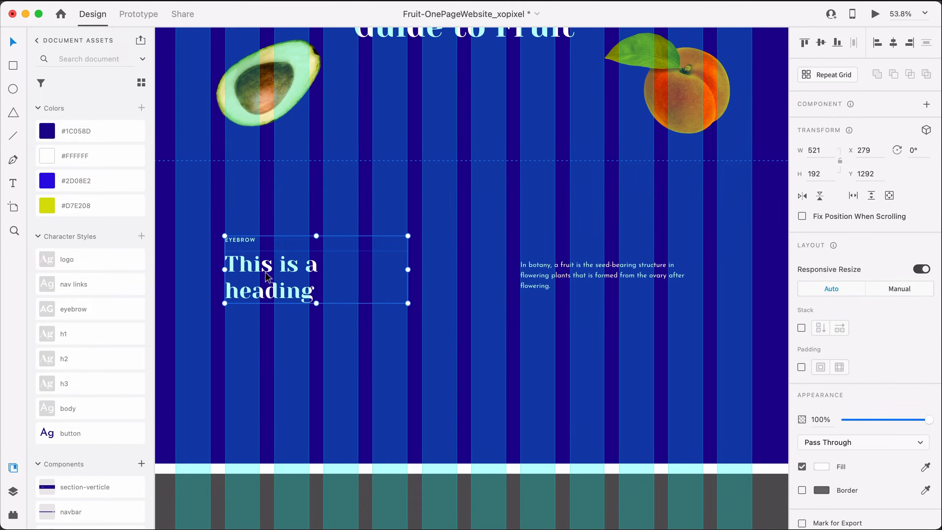
# Step: Align the description vertically with the middle of the heading group and group the two together
pyautogui.keyDown('shift'); pyautogui.click(551, 279); pyautogui.keyUp('shift')
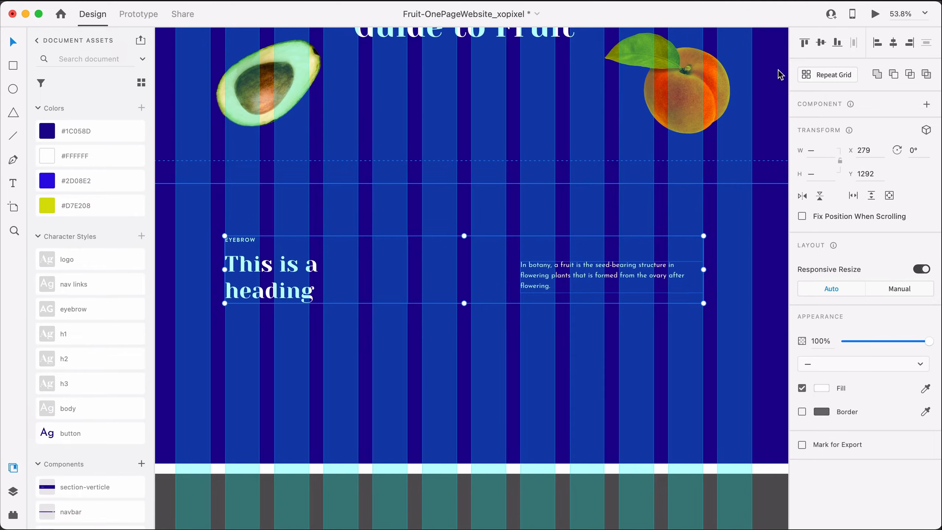
pyautogui.click(822, 46)
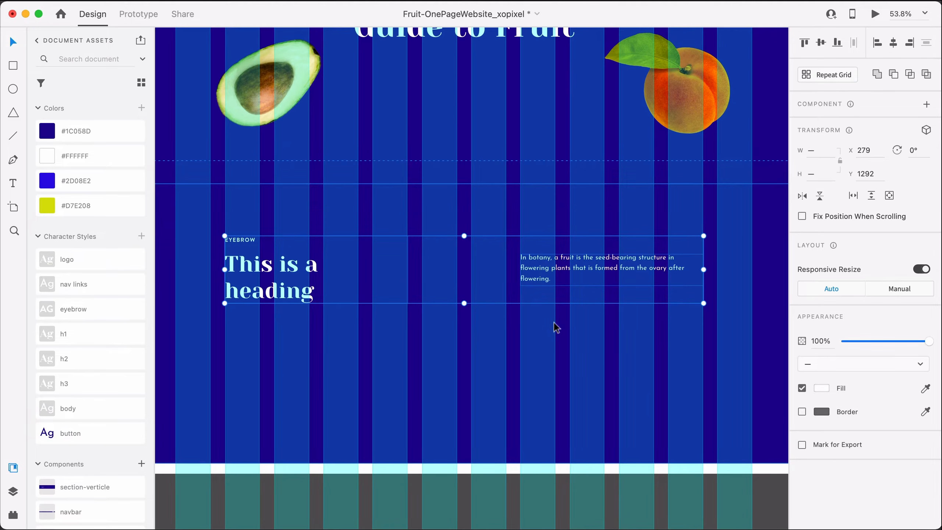
pyautogui.press('super+g')
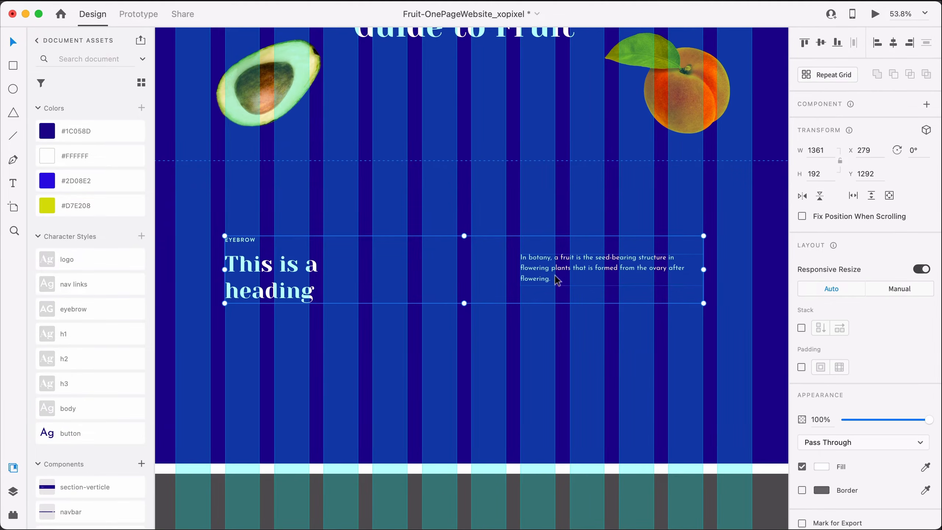
# Step: Move the text group up to about 102 below the section background's upper edge
pyautogui.moveTo(555, 274)
pyautogui.mouseDown()
pyautogui.moveTo(548, 251)
pyautogui.moveTo(549, 261)
pyautogui.mouseUp()
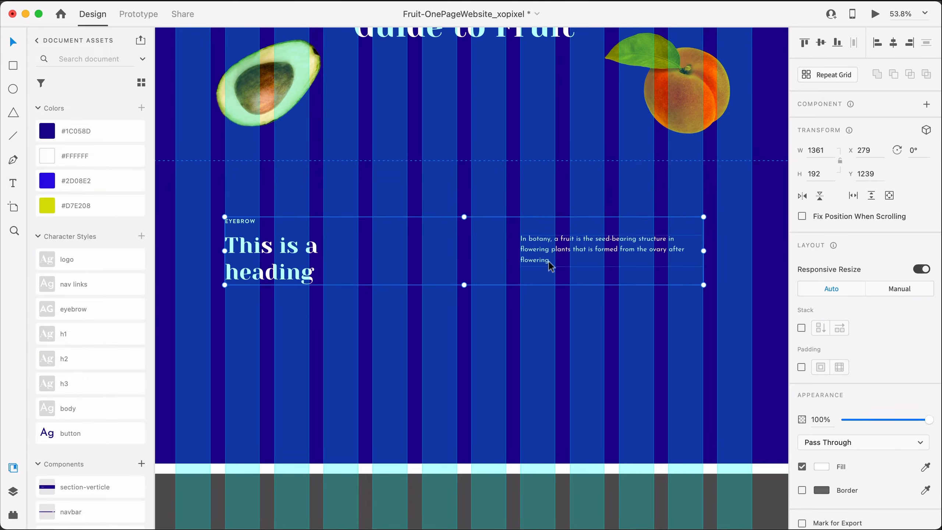
pyautogui.click(454, 201)
pyautogui.moveTo(454, 201)
pyautogui.mouseDown()
pyautogui.moveTo(459, 225)
pyautogui.moveTo(463, 206)
pyautogui.mouseUp()
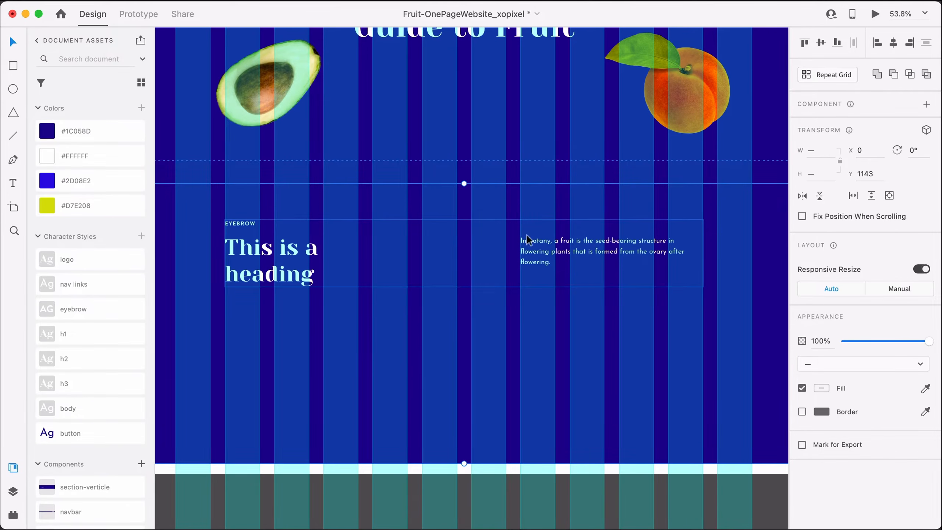
# Step: Group the section background with the text group and hide the column layout grid
pyautogui.click(673, 361)
pyautogui.doubleClick(637, 339)
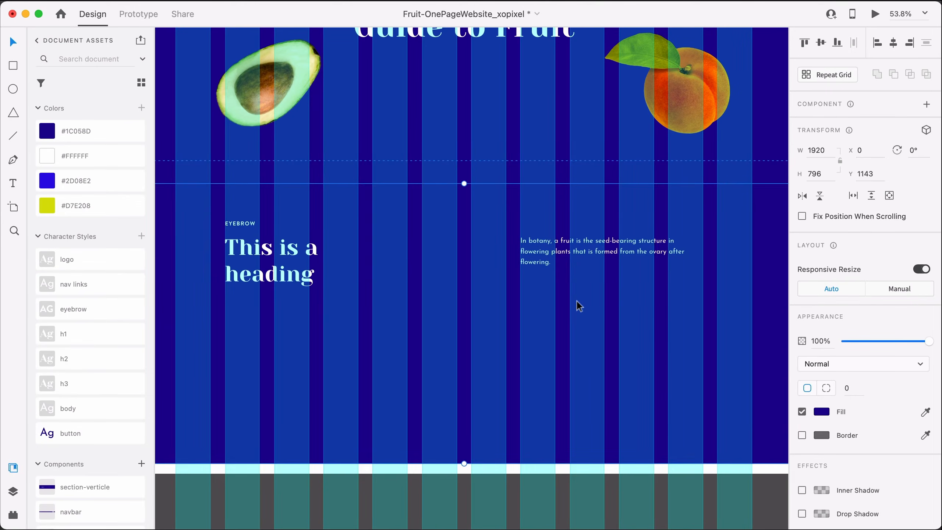
pyautogui.scroll(-5, 577, 300)
pyautogui.keyDown('shift'); pyautogui.click(573, 276); pyautogui.keyUp('shift')
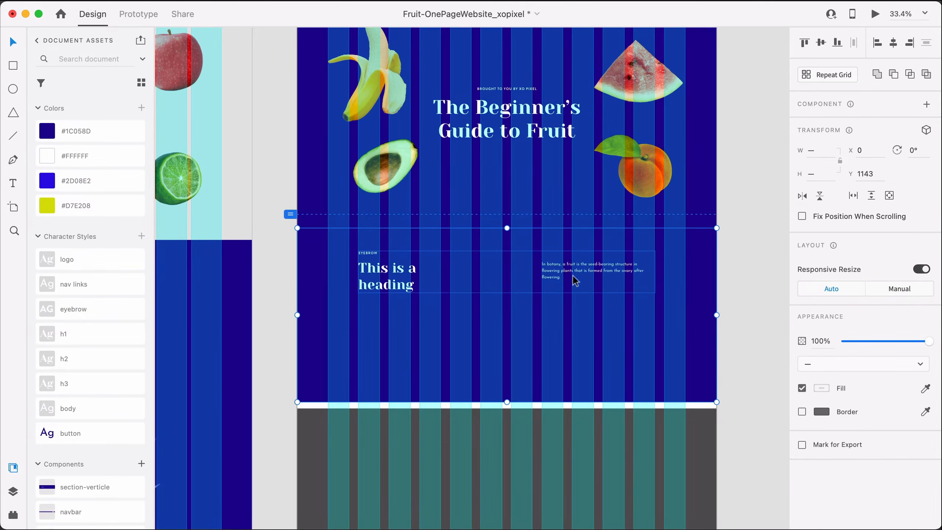
pyautogui.scroll(3, 573, 275)
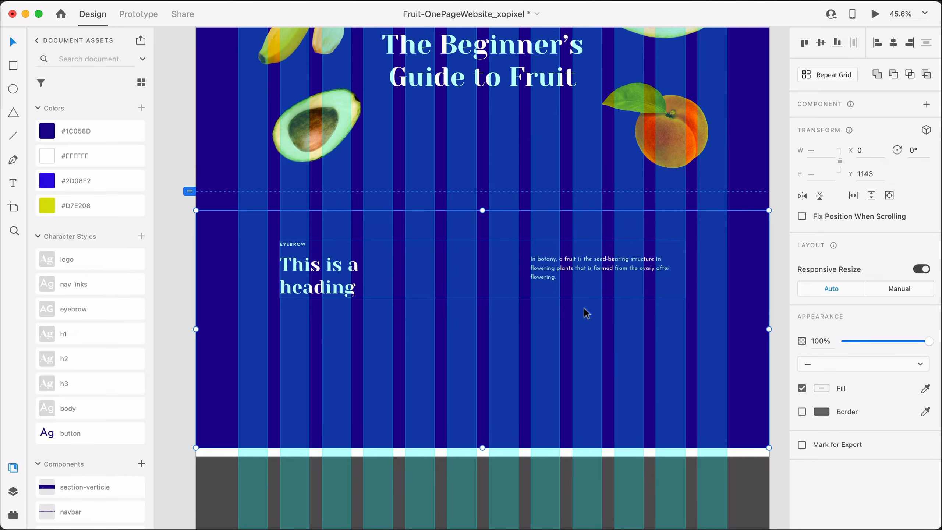
pyautogui.press('super+g')
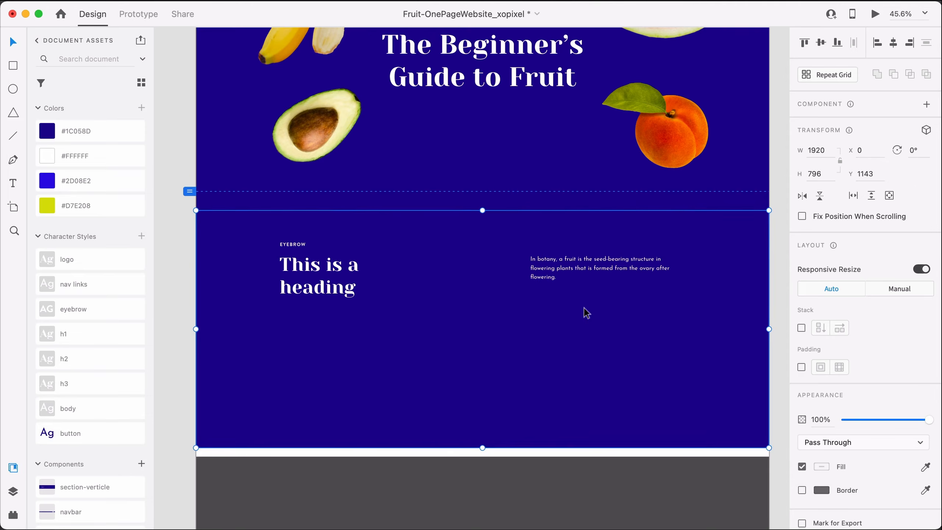
# Step: Enable padding on the section group with 120 at top and bottom, and move the section to Y 1143 directly below the hero
pyautogui.click(801, 367)
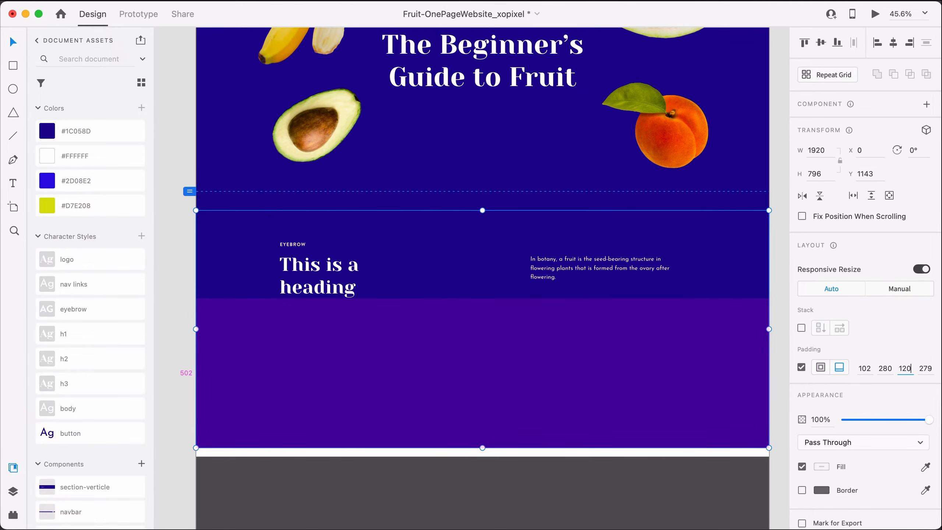
pyautogui.press('Return')
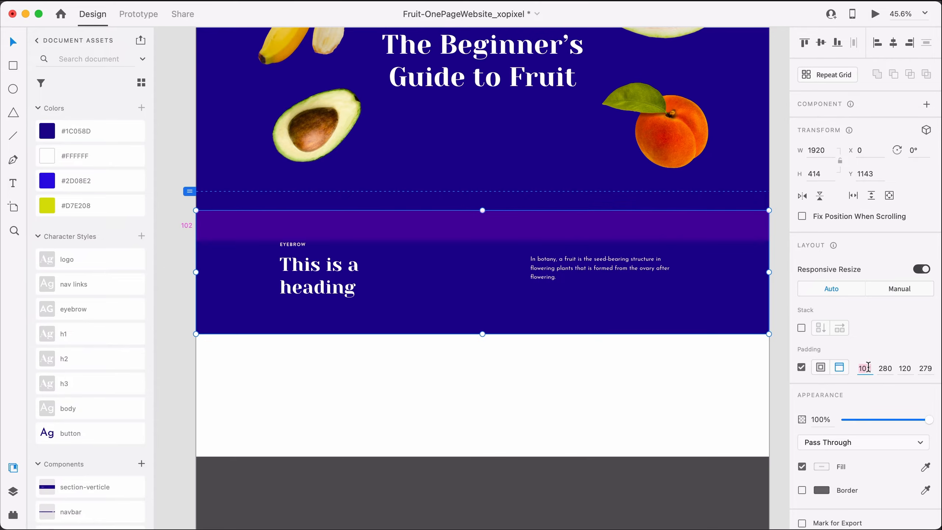
pyautogui.press('Return')
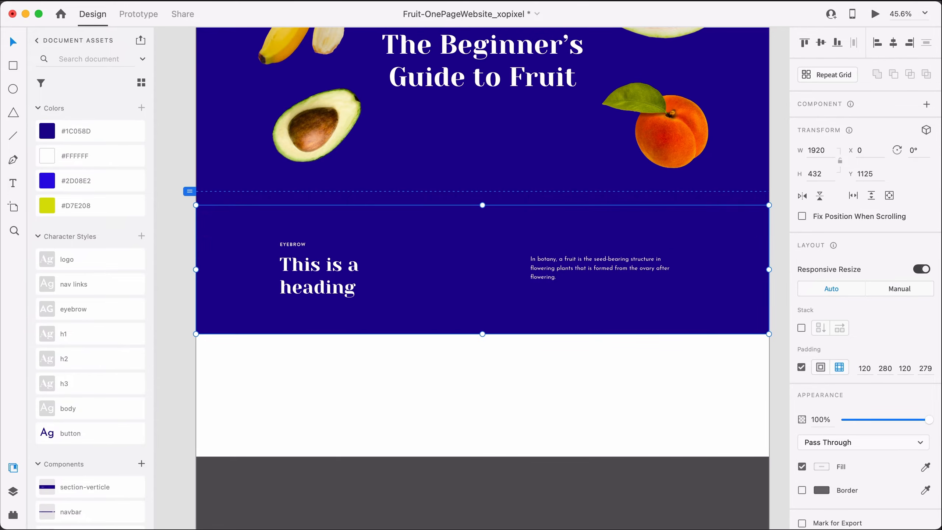
pyautogui.moveTo(616, 260)
pyautogui.mouseDown()
pyautogui.moveTo(616, 279)
pyautogui.moveTo(611, 263)
pyautogui.mouseUp()
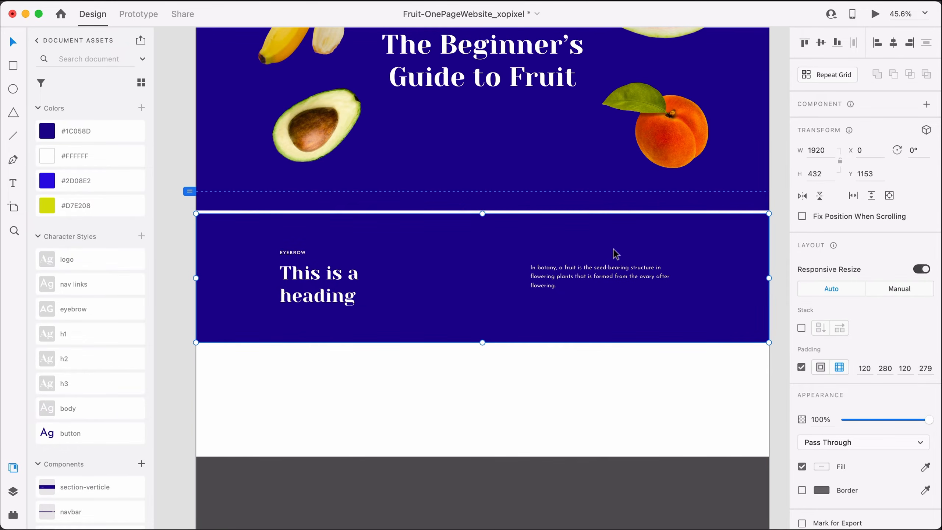
pyautogui.moveTo(614, 261)
pyautogui.mouseDown()
pyautogui.moveTo(620, 280)
pyautogui.moveTo(620, 244)
pyautogui.mouseUp()
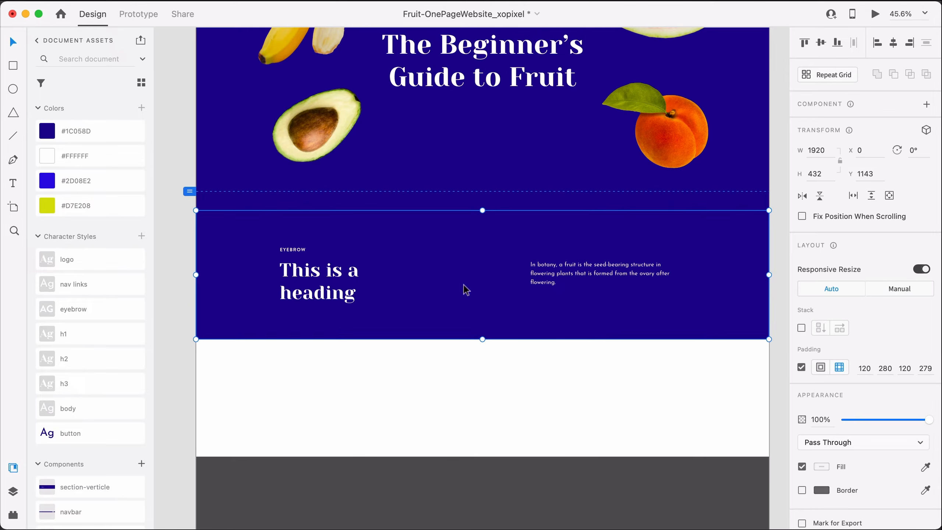
# Step: Change the Definition section's eyebrow text to "DEFINITION", line it up with the heading's left edge and left-align its text
pyautogui.doubleClick(330, 280)
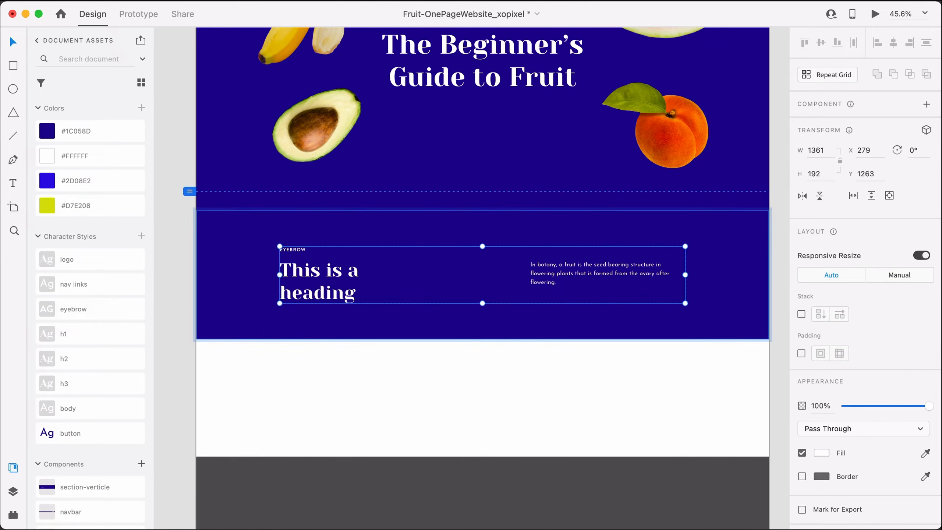
pyautogui.click(293, 250)
pyautogui.scroll(5, 293, 250)
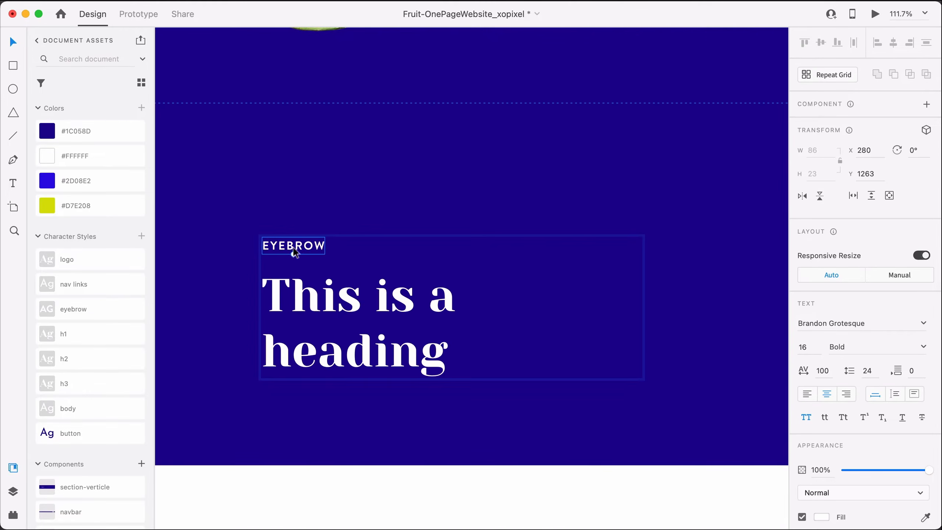
pyautogui.doubleClick(293, 253)
pyautogui.write('DEFINI')
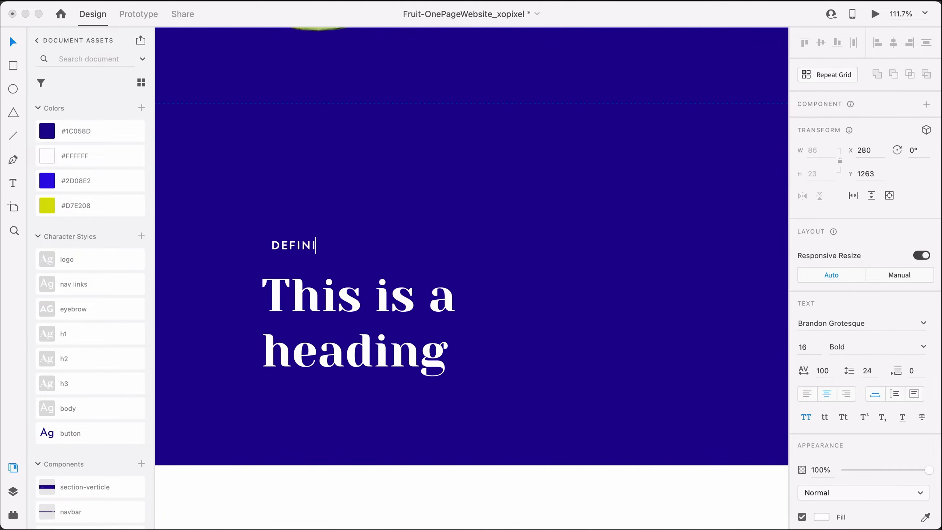
pyautogui.write('TION')
pyautogui.press('Escape')
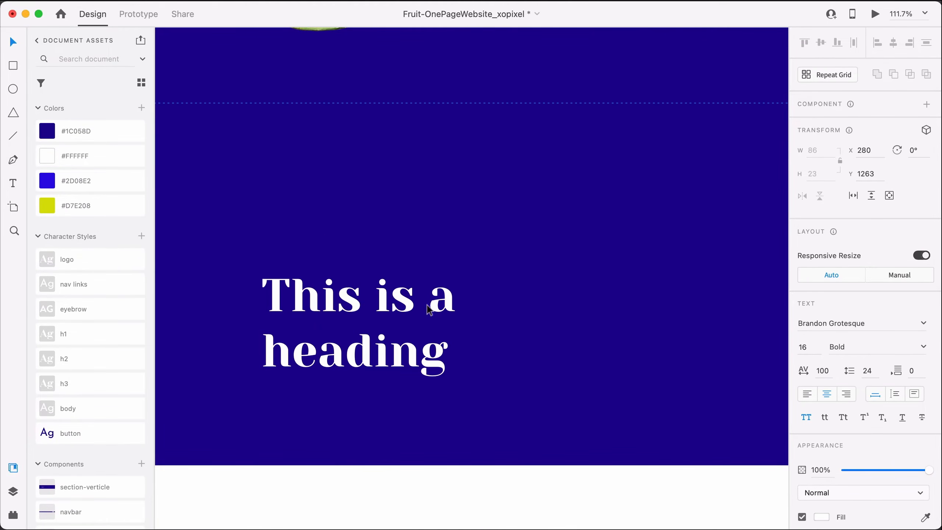
pyautogui.moveTo(308, 247); pyautogui.dragTo(315, 247)
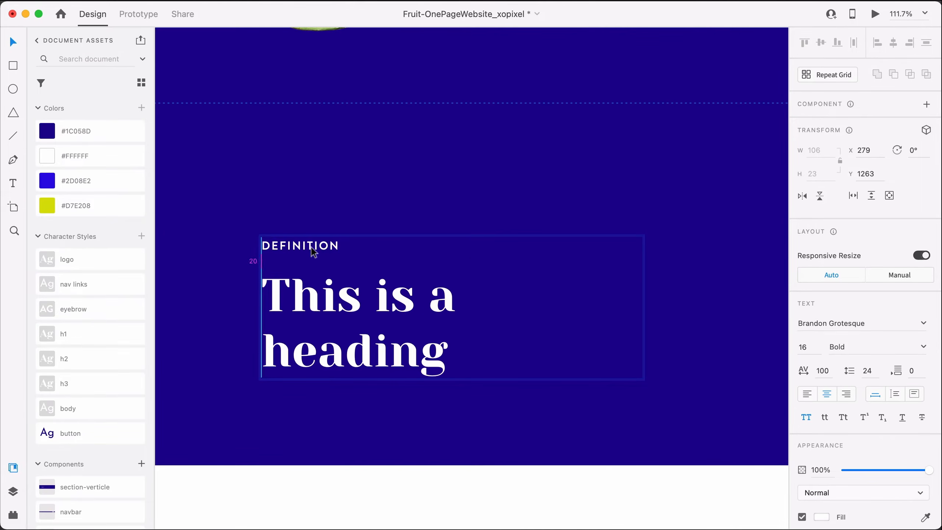
pyautogui.click(808, 394)
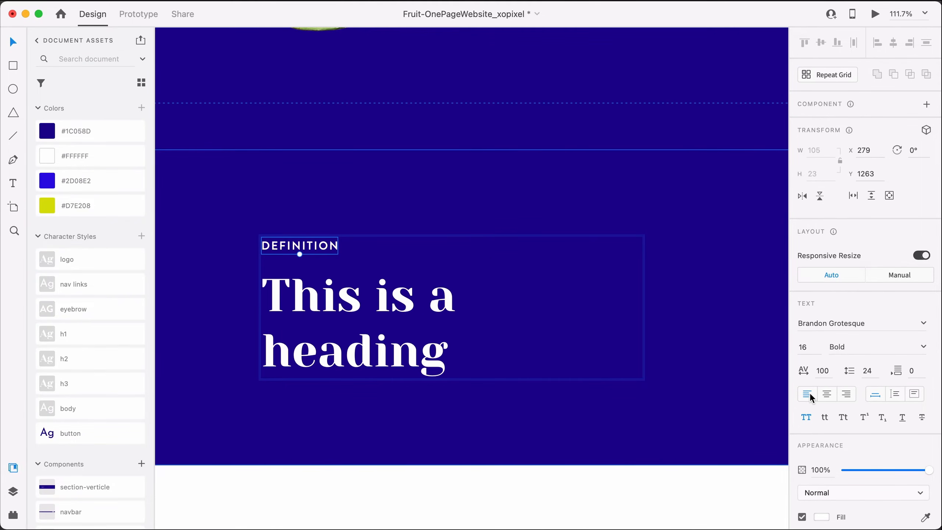
# Step: Replace the placeholder heading below the DEFINITION eyebrow with the text "What exactly id s fruit?"
pyautogui.click(322, 298)
pyautogui.doubleClick(321, 298)
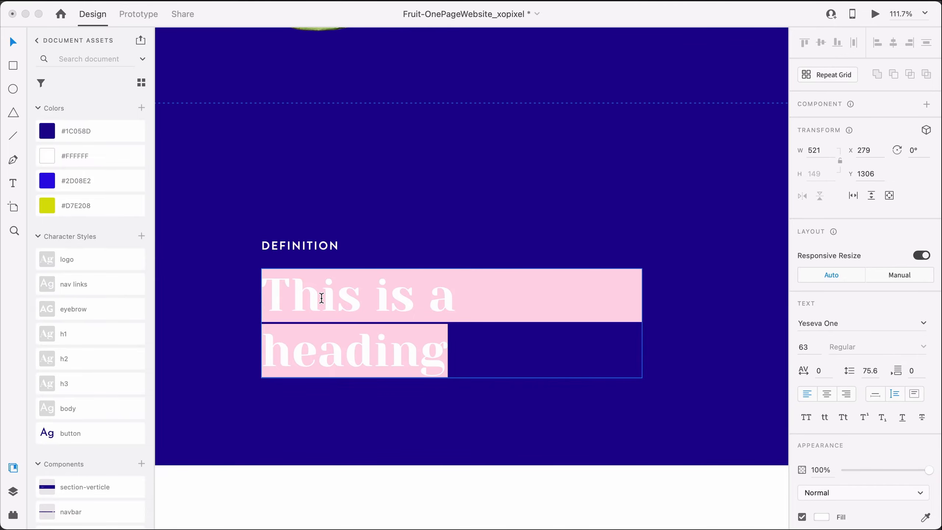
pyautogui.write('Wgat')
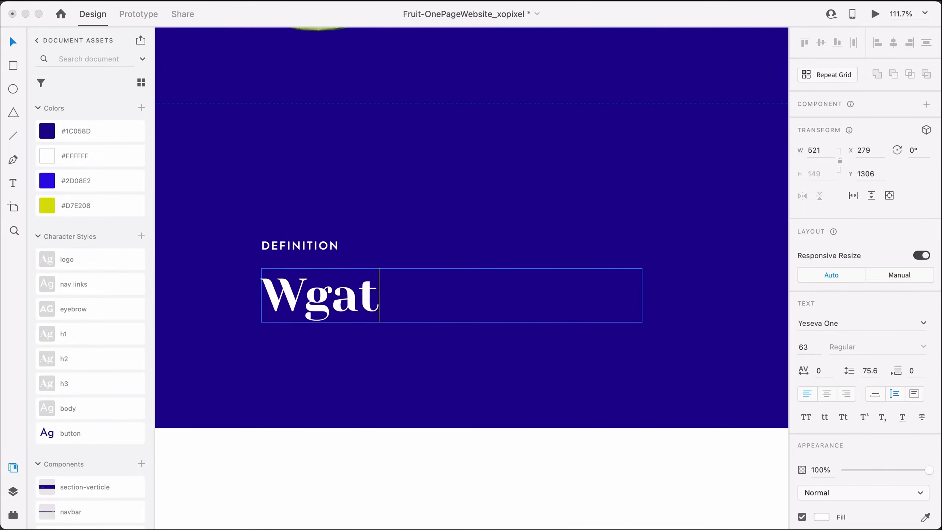
pyautogui.press('BackSpace')
pyautogui.press('BackSpace')
pyautogui.press('BackSpace')
pyautogui.write('hat e')
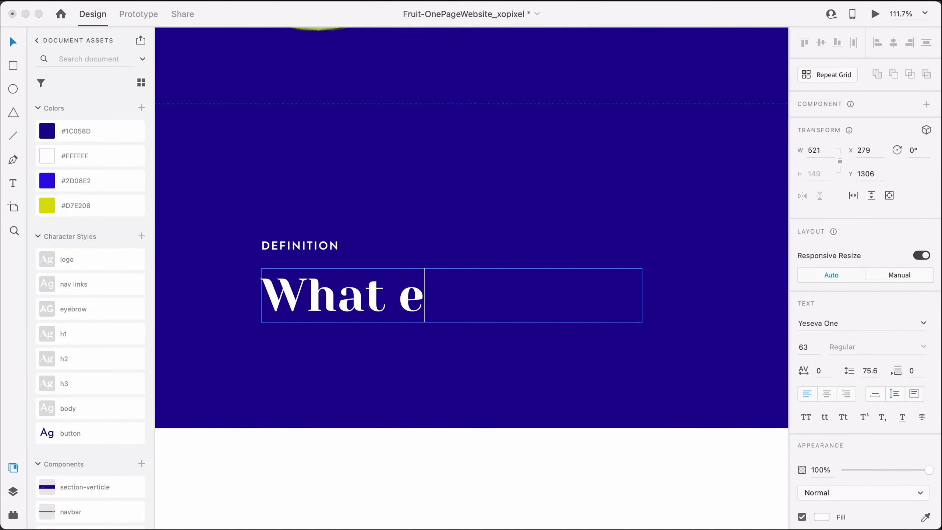
pyautogui.write('xactly id')
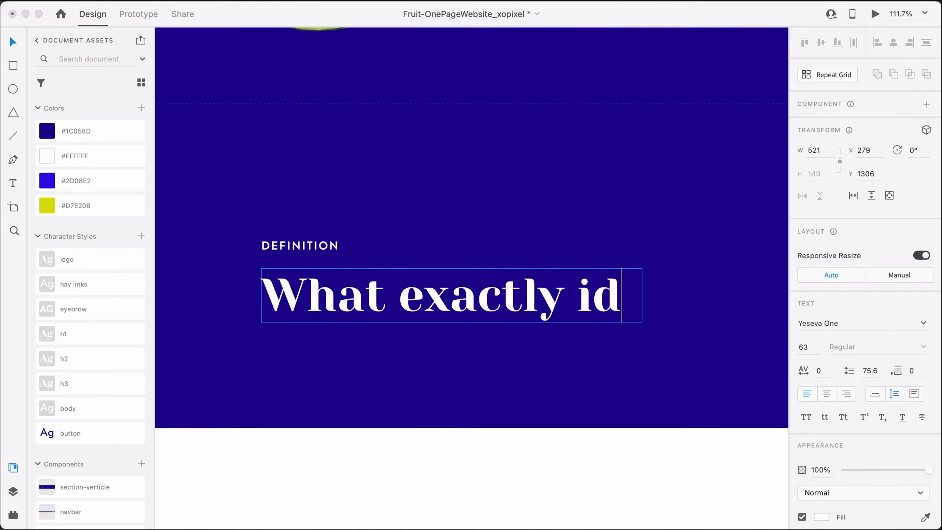
pyautogui.write('s fruit?')
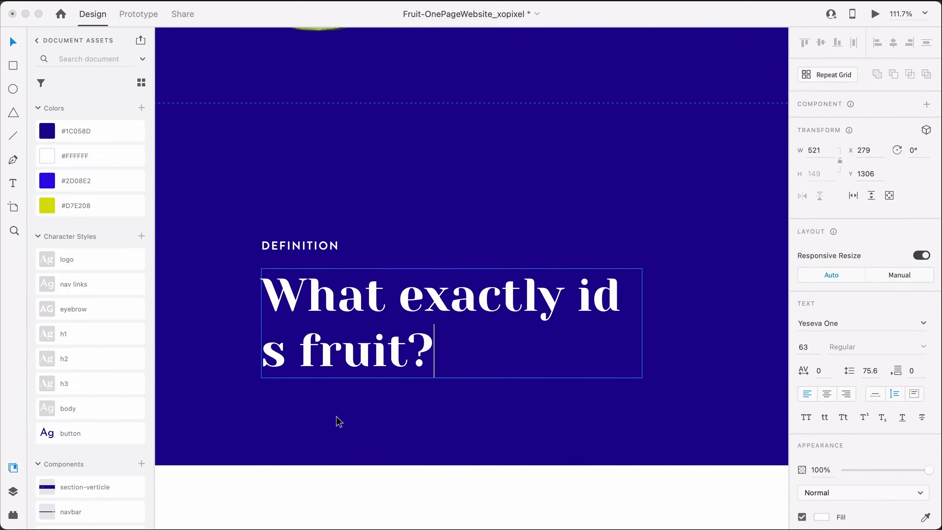
pyautogui.click(337, 416)
# Step: Copy the eight fruit images from the neighbouring assets artboard into the Definition section group and place them below its text at about Y 1510
pyautogui.scroll(-5, 337, 417)
pyautogui.scroll(-2, 411, 403)
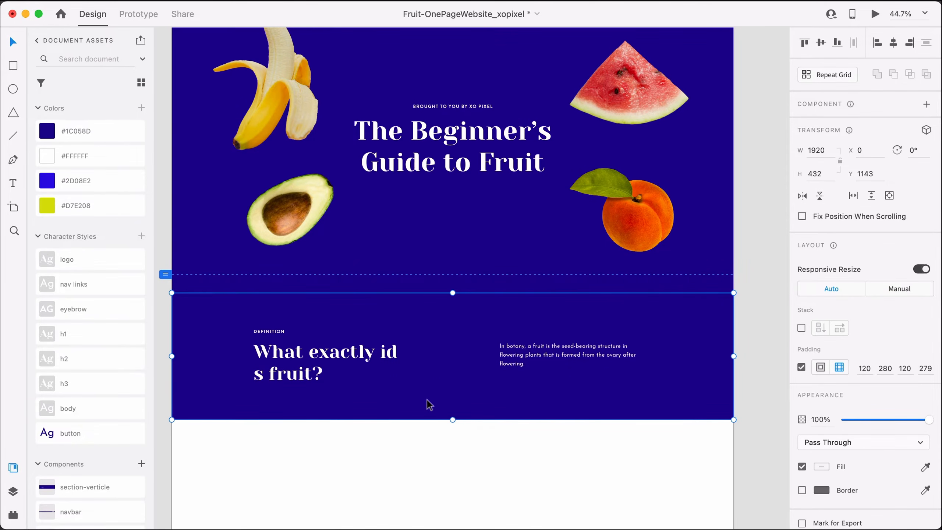
pyautogui.scroll(-5, 429, 404)
pyautogui.hscroll(-10, 430, 405)
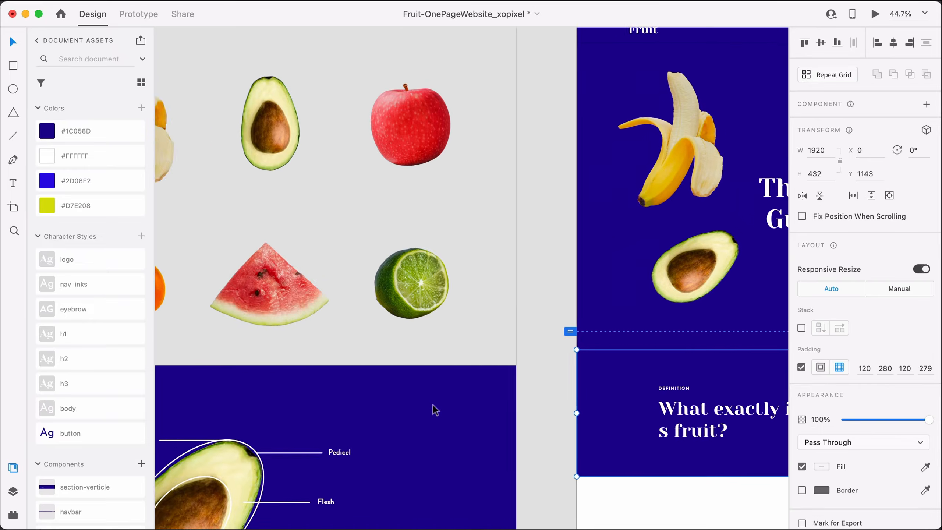
pyautogui.hscroll(-3, 437, 401)
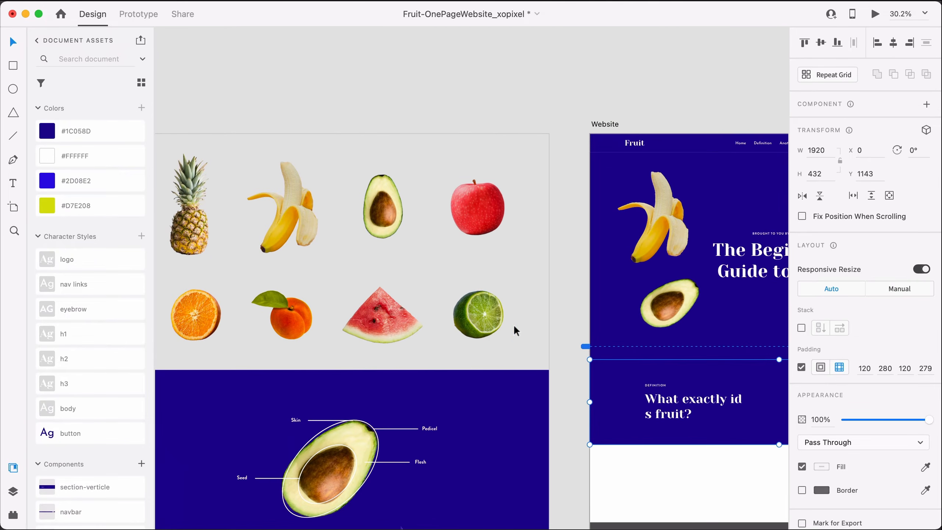
pyautogui.moveTo(514, 326); pyautogui.dragTo(177, 203)
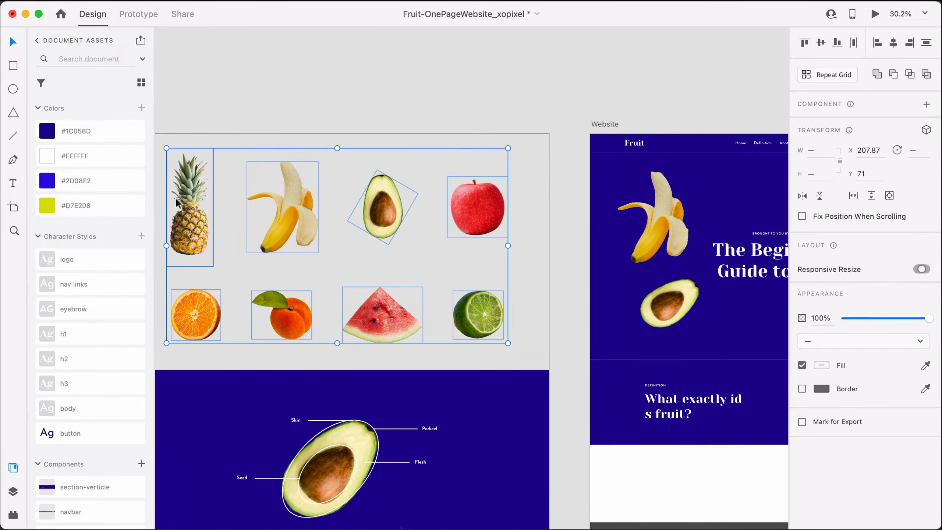
pyautogui.scroll(-13, 176, 201)
pyautogui.hscroll(8, 176, 201)
pyautogui.scroll(5, 277, 100)
pyautogui.scroll(3, 297, 146)
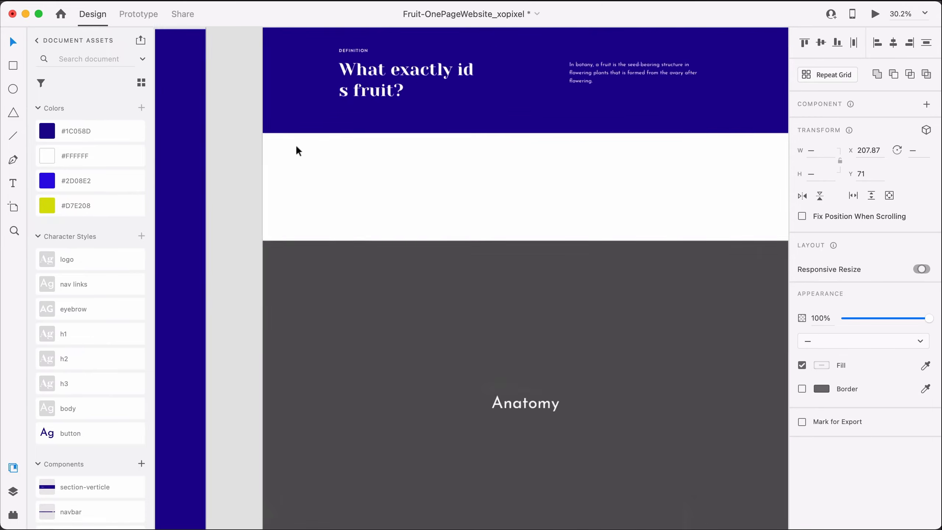
pyautogui.scroll(5, 295, 144)
pyautogui.click(428, 206)
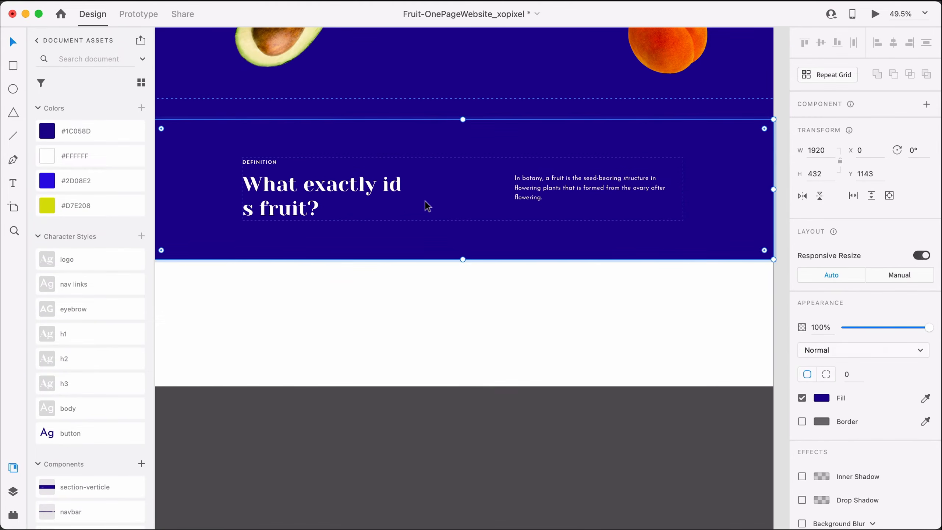
pyautogui.doubleClick(421, 201)
pyautogui.doubleClick(399, 194)
pyautogui.click(443, 203)
pyautogui.doubleClick(445, 204)
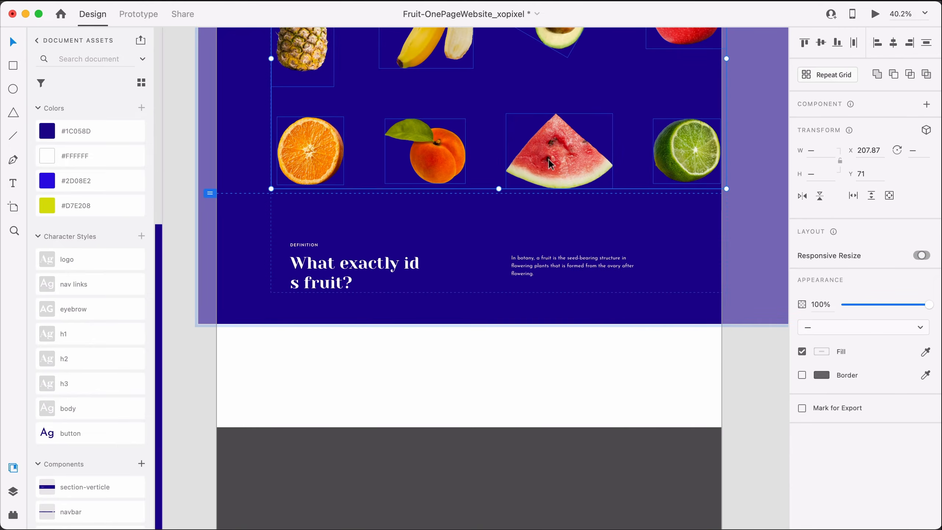
pyautogui.moveTo(549, 163); pyautogui.dragTo(526, 460)
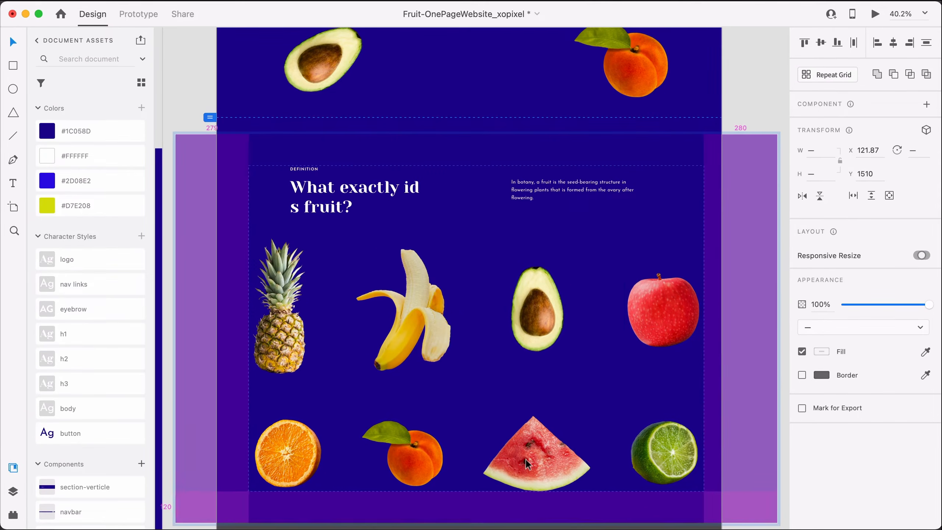
# Step: Turn off padding on the Definition section group
pyautogui.click(757, 93)
pyautogui.click(686, 183)
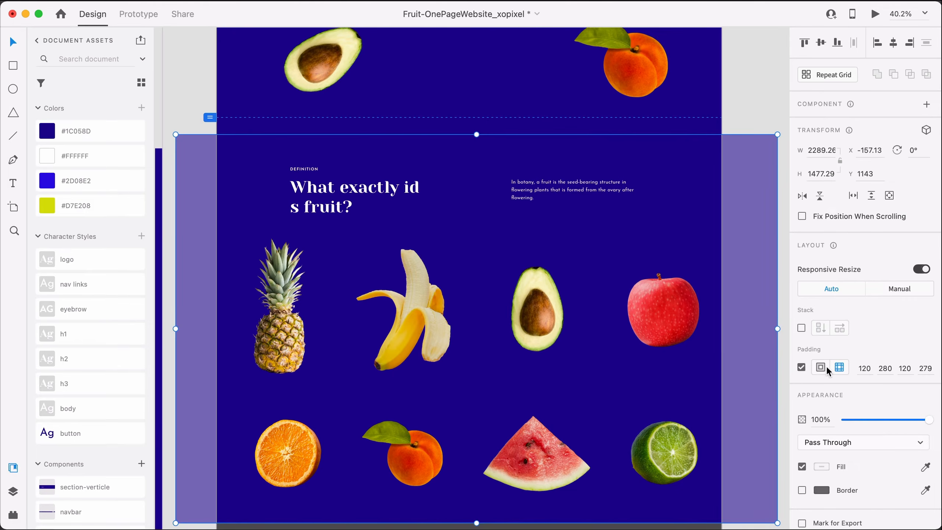
pyautogui.click(741, 109)
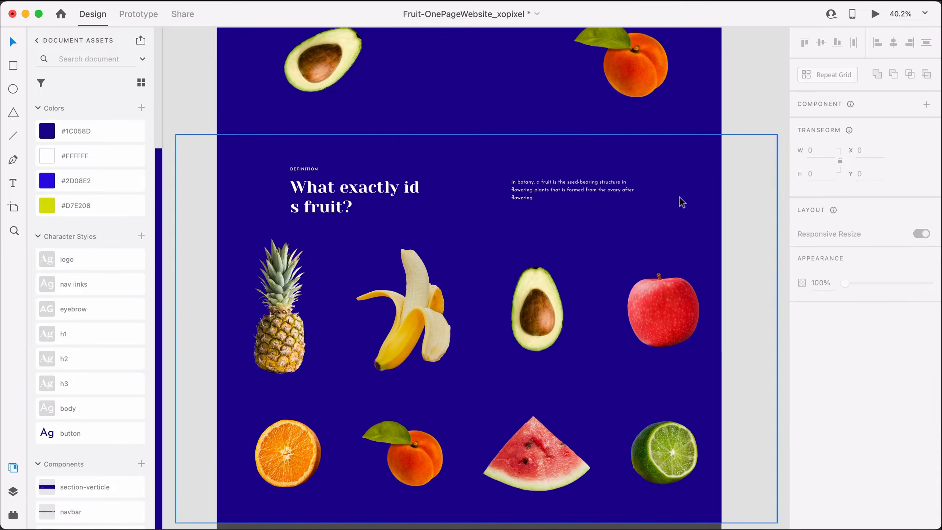
pyautogui.click(682, 203)
pyautogui.moveTo(778, 328); pyautogui.dragTo(721, 329)
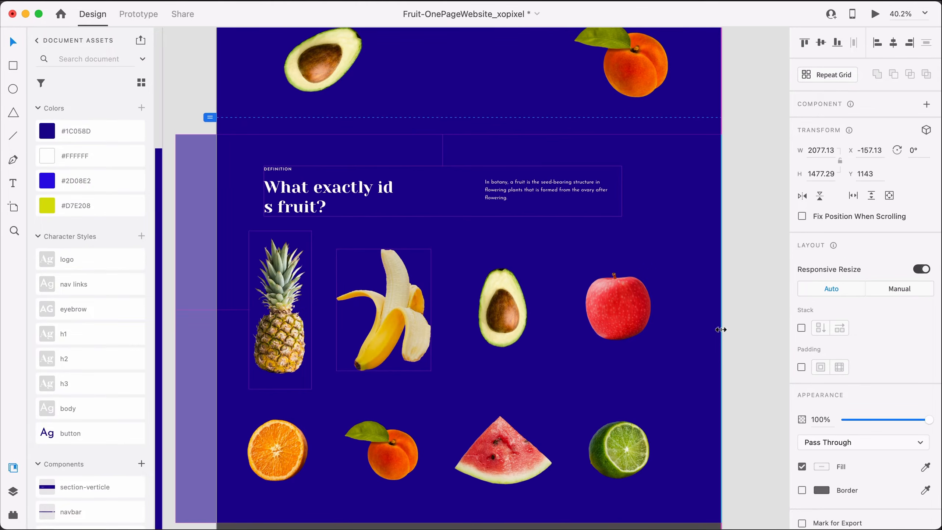
pyautogui.press('super+z')
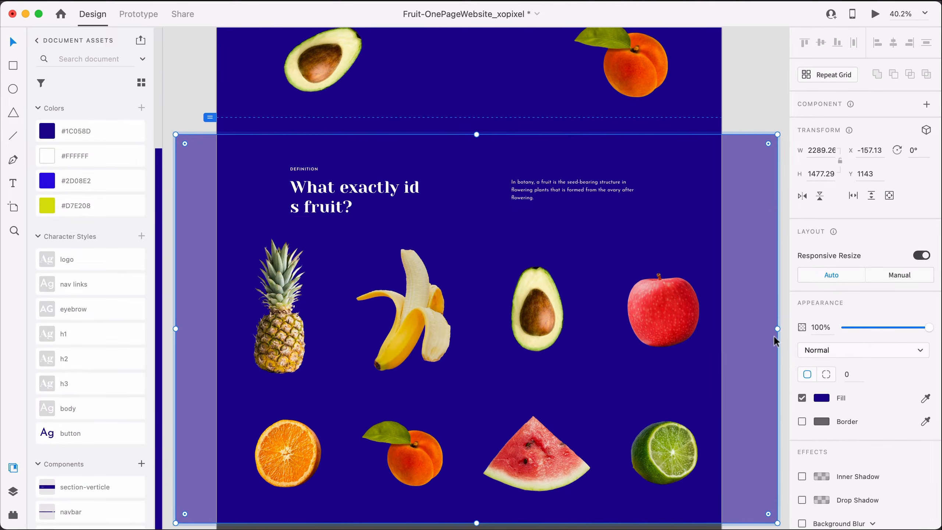
# Step: Narrow only the Definition section's background rectangle from both sides to match the artboard's edges
pyautogui.moveTo(777, 329); pyautogui.dragTo(721, 328)
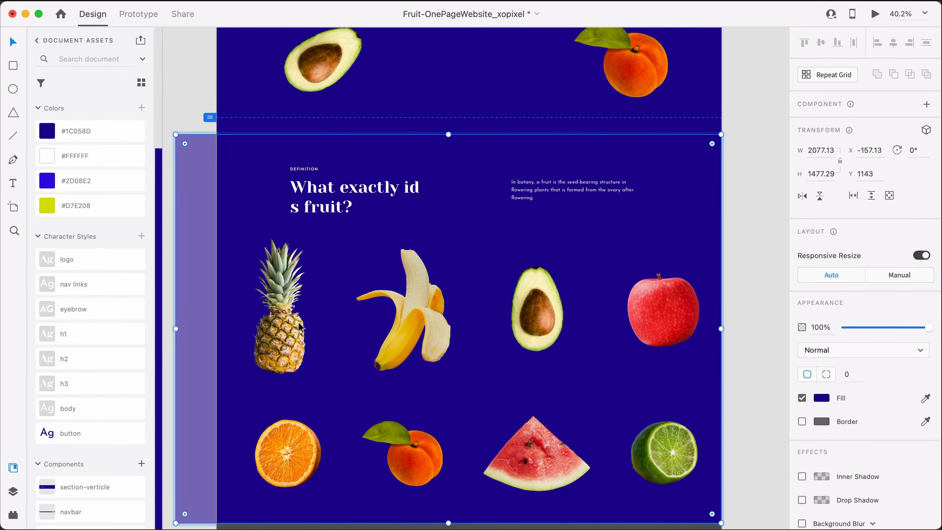
pyautogui.moveTo(175, 326); pyautogui.dragTo(217, 329)
pyautogui.click(203, 314)
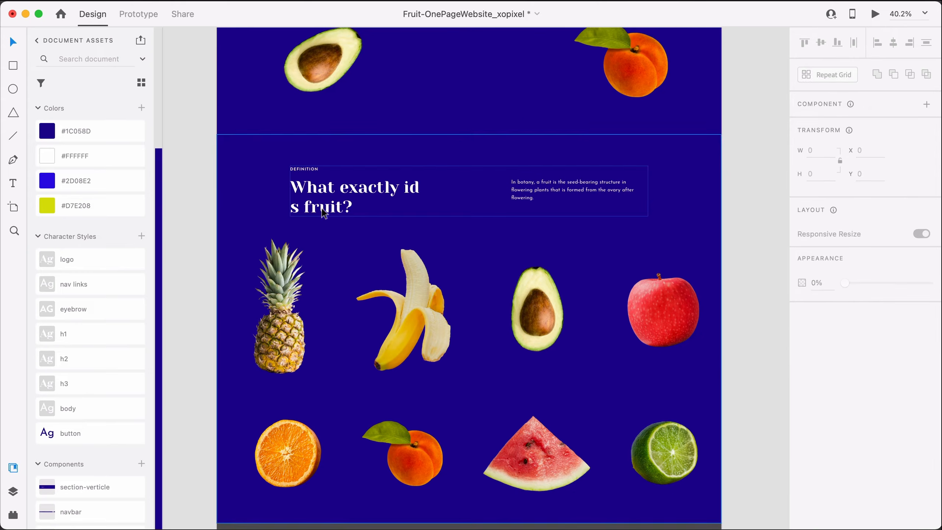
# Step: Correct the Definition section's heading to read "What exactly is fruit?"
pyautogui.doubleClick(325, 213)
pyautogui.click(407, 200)
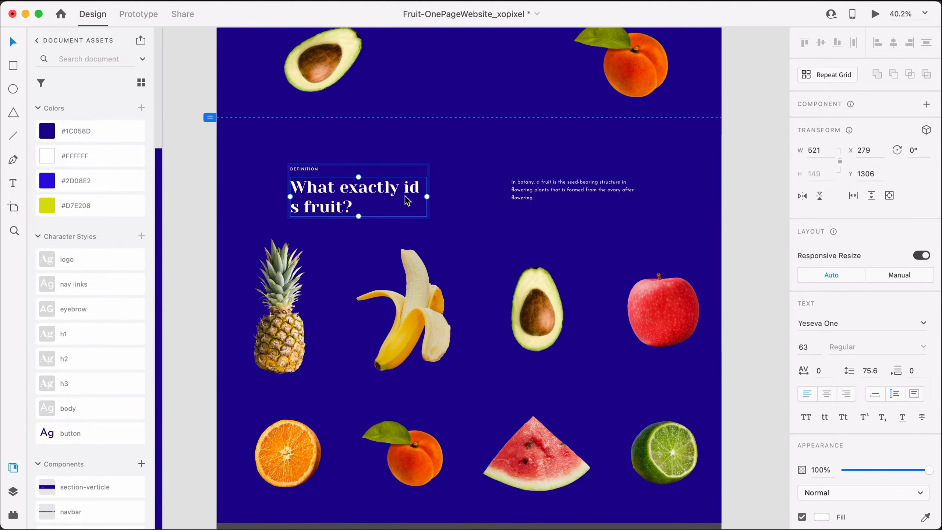
pyautogui.click(306, 222)
pyautogui.doubleClick(306, 213)
pyautogui.doubleClick(304, 211)
pyautogui.doubleClick(302, 210)
pyautogui.click(303, 210)
pyautogui.press('BackSpace')
pyautogui.press('BackSpace')
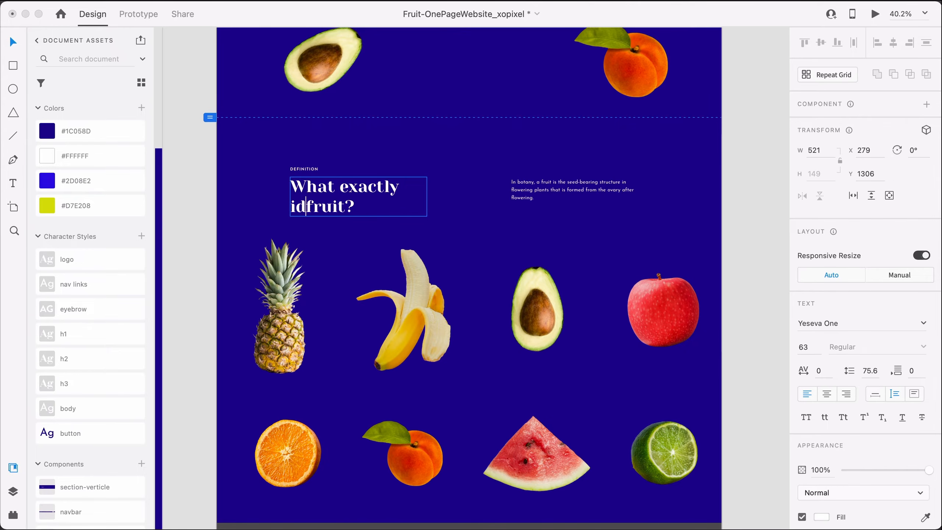
pyautogui.press('BackSpace')
pyautogui.write('s')
pyautogui.click(198, 174)
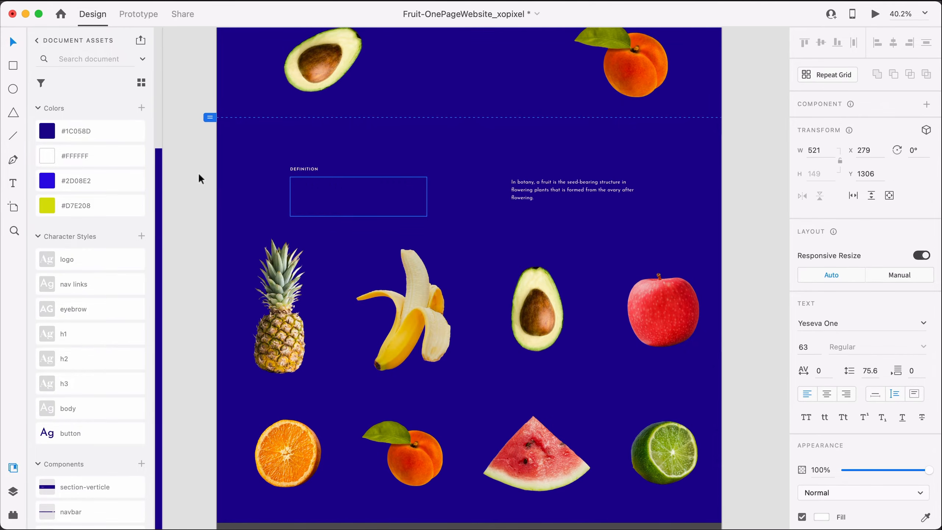
pyautogui.click(203, 202)
# Step: Show the column layout grid and arrange the eight fruits in two rows, with the outer fruits flush to the grid's outer columns
pyautogui.press('shift+super+apostrophe')
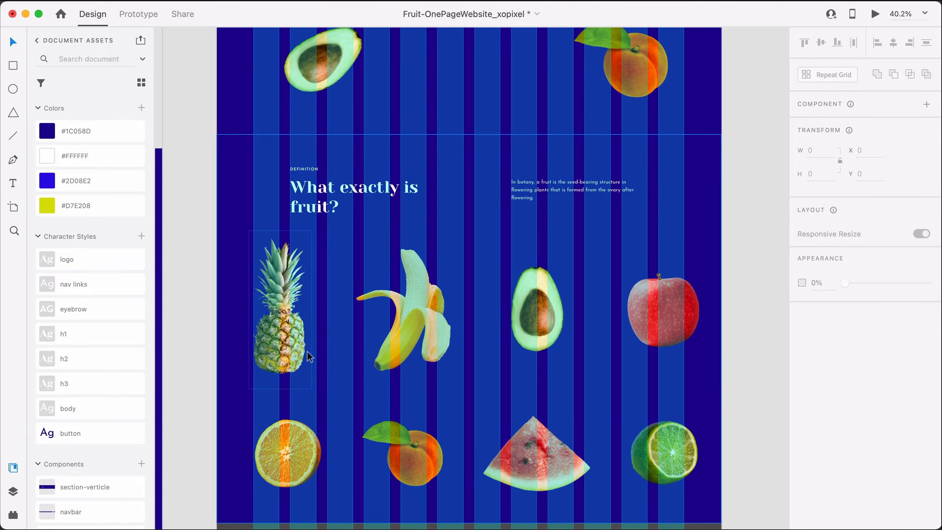
pyautogui.click(298, 329)
pyautogui.moveTo(300, 332); pyautogui.dragTo(303, 338)
pyautogui.moveTo(300, 433); pyautogui.dragTo(299, 428)
pyautogui.moveTo(378, 352); pyautogui.dragTo(365, 361)
pyautogui.moveTo(386, 443); pyautogui.dragTo(370, 439)
pyautogui.moveTo(507, 453); pyautogui.dragTo(499, 443)
pyautogui.moveTo(549, 299); pyautogui.dragTo(537, 305)
pyautogui.moveTo(653, 302); pyautogui.dragTo(622, 302)
pyautogui.moveTo(661, 433)
pyautogui.mouseDown()
pyautogui.moveTo(641, 423)
pyautogui.moveTo(658, 418)
pyautogui.mouseUp()
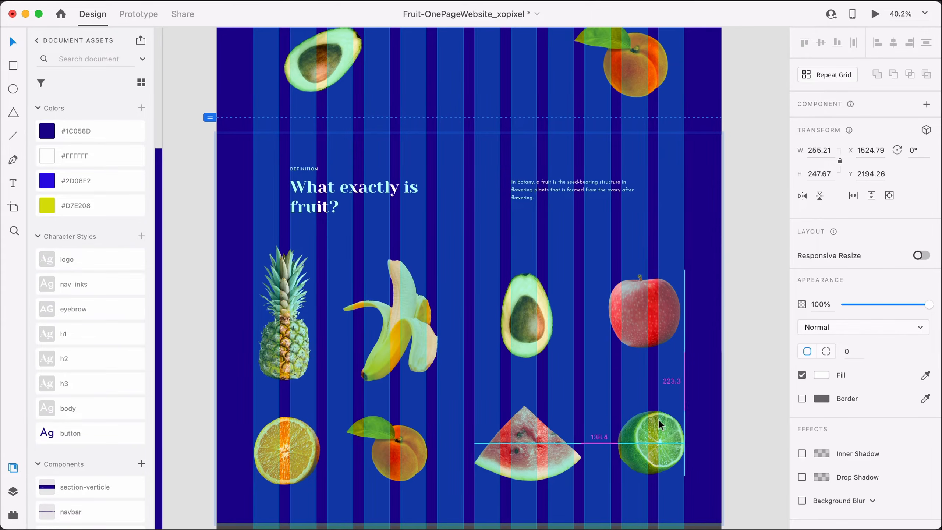
# Step: Fine-tune the upper fruit row's placement, aligning the avocado's left edge with the watermelon at X 980
pyautogui.click(585, 313)
pyautogui.click(409, 330)
pyautogui.moveTo(409, 330); pyautogui.dragTo(415, 336)
pyautogui.click(527, 309)
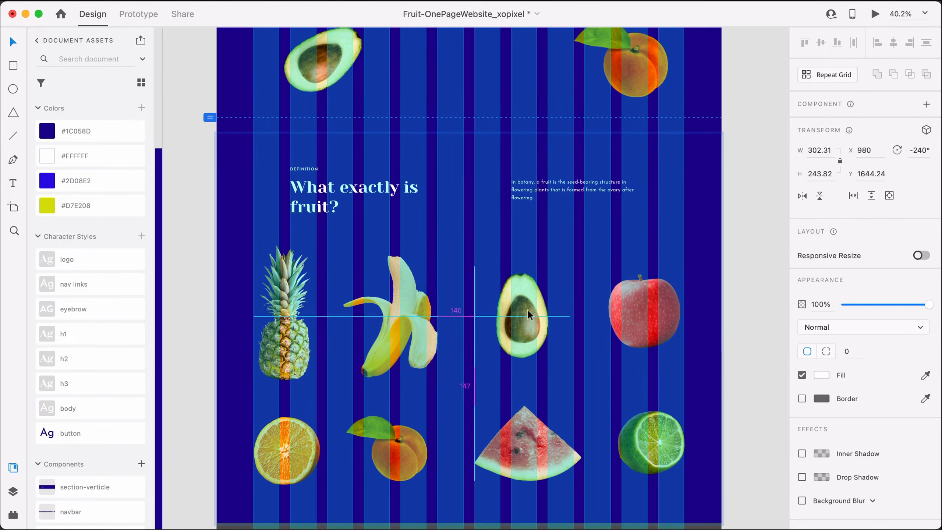
pyautogui.click(579, 313)
# Step: Group the eight fruit images in the Definition section into a single group
pyautogui.scroll(-2, 697, 345)
pyautogui.scroll(-1, 697, 345)
pyautogui.click(638, 254)
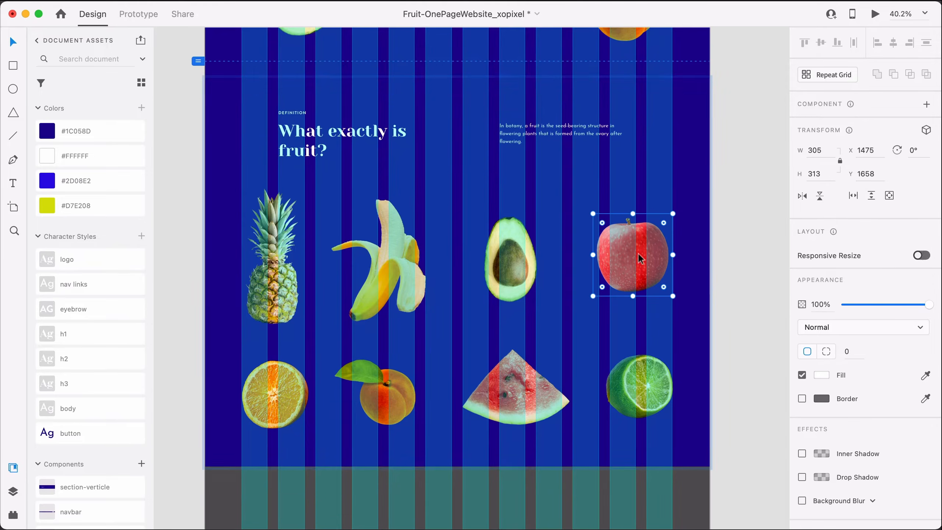
pyautogui.keyDown('shift'); pyautogui.click(508, 244); pyautogui.keyUp('shift')
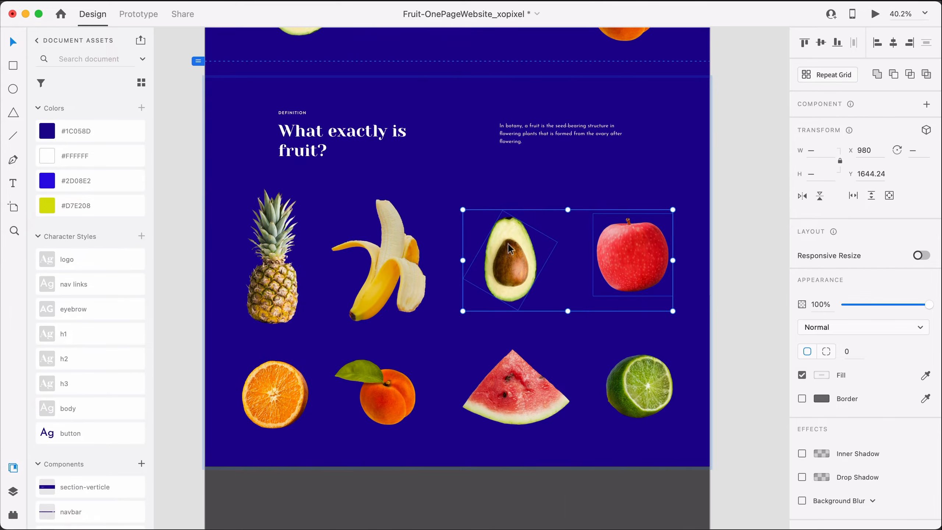
pyautogui.keyDown('shift'); pyautogui.click(404, 262); pyautogui.keyUp('shift')
pyautogui.keyDown('shift'); pyautogui.click(272, 260); pyautogui.keyUp('shift')
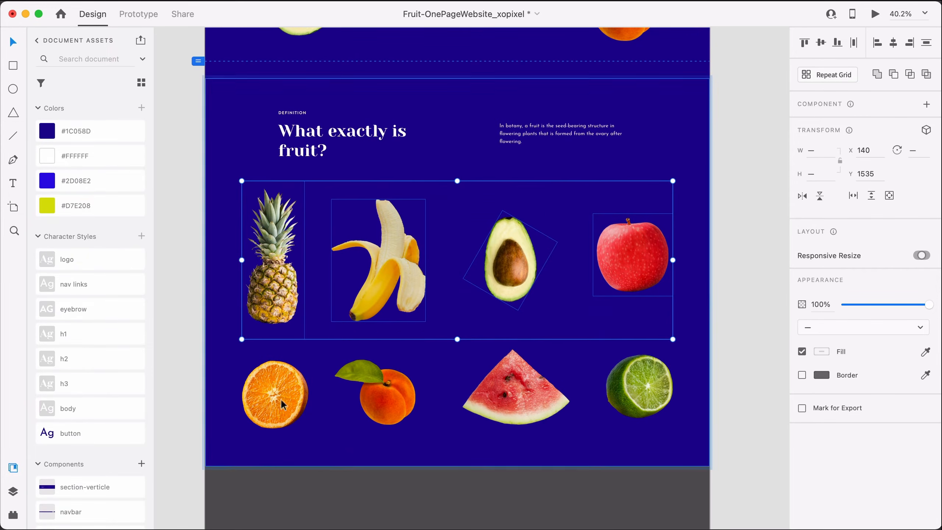
pyautogui.keyDown('shift'); pyautogui.click(275, 394); pyautogui.keyUp('shift')
pyautogui.keyDown('shift'); pyautogui.click(375, 393); pyautogui.keyUp('shift')
pyautogui.keyDown('shift'); pyautogui.click(505, 391); pyautogui.keyUp('shift')
pyautogui.keyDown('shift'); pyautogui.click(668, 384); pyautogui.keyUp('shift')
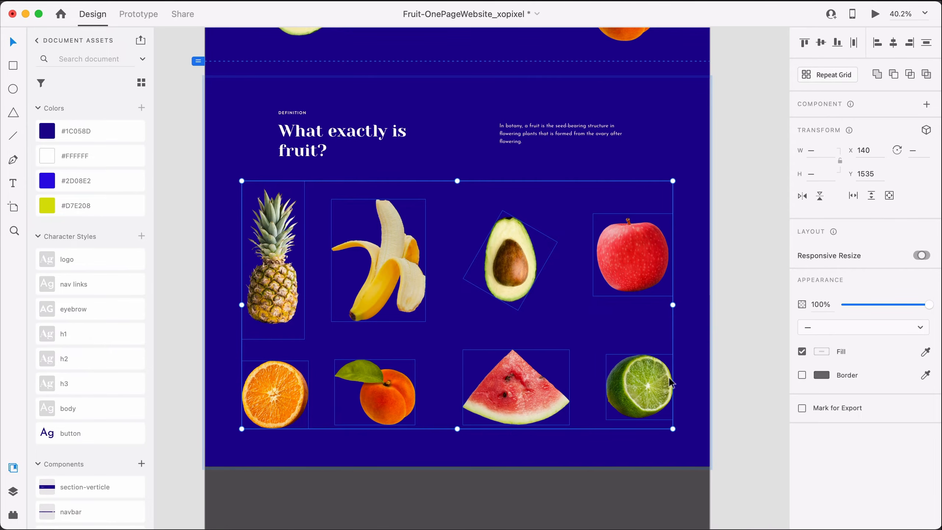
pyautogui.press('super+g')
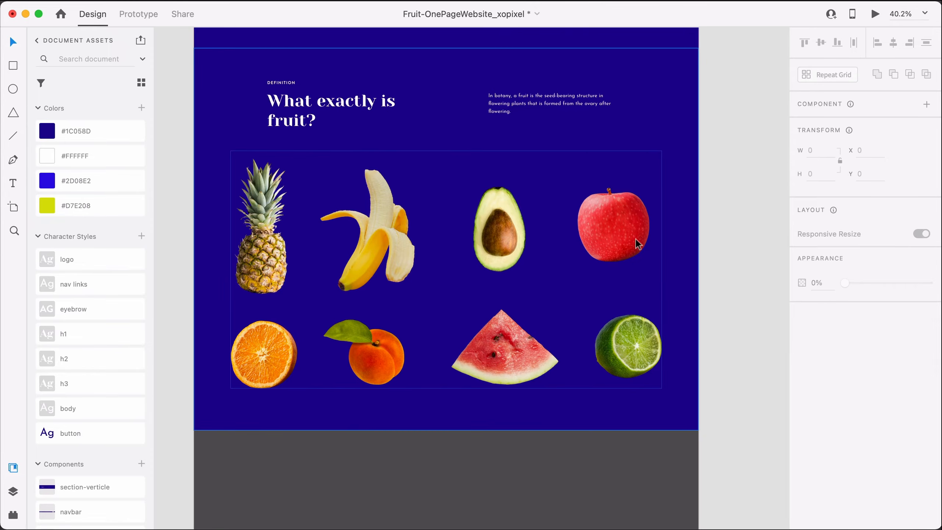
# Step: Remove the orange, lower the pineapple to sit between the two rows, and raise the peach, watermelon and lime closer to the upper fruits
pyautogui.scroll(1, 634, 259)
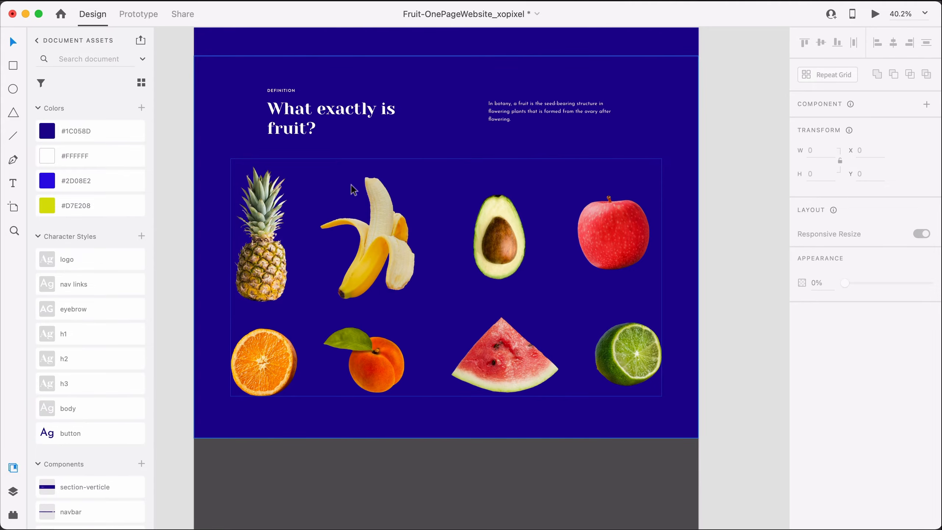
pyautogui.scroll(3, 574, 97)
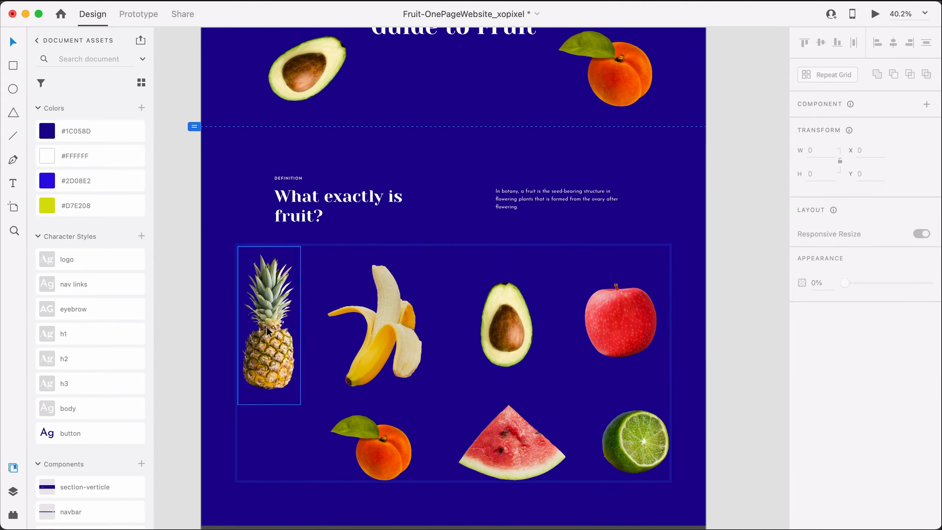
pyautogui.moveTo(267, 327); pyautogui.dragTo(267, 370)
pyautogui.moveTo(510, 445); pyautogui.dragTo(510, 432)
pyautogui.moveTo(634, 443); pyautogui.dragTo(634, 426)
pyautogui.moveTo(375, 447); pyautogui.dragTo(375, 433)
# Step: Reposition the whole fruit group vertically to refine the gap between it and the Definition heading and text
pyautogui.press('Escape')
pyautogui.hotkey('shift', 'Up')
pyautogui.hotkey('shift', 'Up')
pyautogui.hotkey('shift', 'Up')
pyautogui.hotkey('shift', 'Up')
pyautogui.hotkey('shift', 'Up')
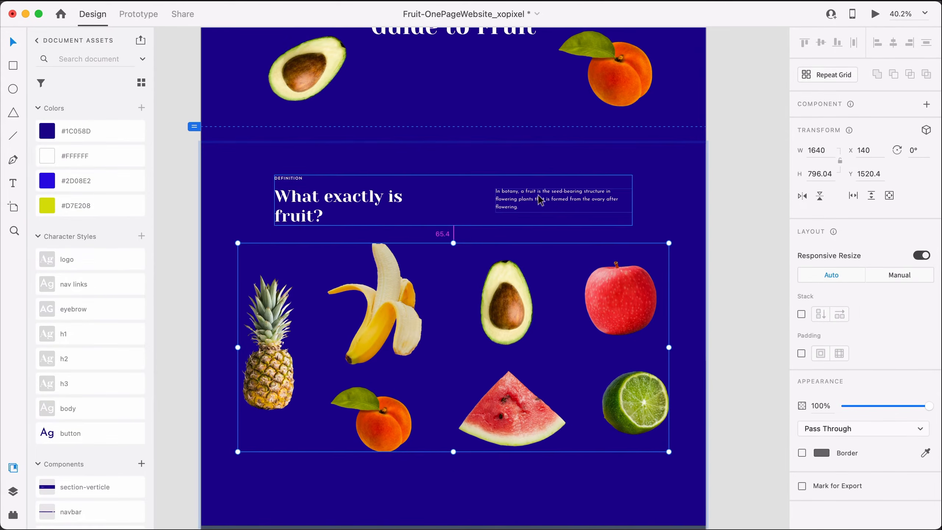
pyautogui.hotkey('shift', 'Down')
pyautogui.press('Down')
pyautogui.press('Down')
pyautogui.press('Down')
pyautogui.press('Down')
pyautogui.press('Down')
# Step: Shorten the Definition section's background rectangle from its lower edge to a height of about 1310
pyautogui.click(719, 205)
pyautogui.scroll(-3, 718, 204)
pyautogui.click(562, 365)
pyautogui.click(540, 442)
pyautogui.moveTo(518, 448); pyautogui.dragTo(518, 426)
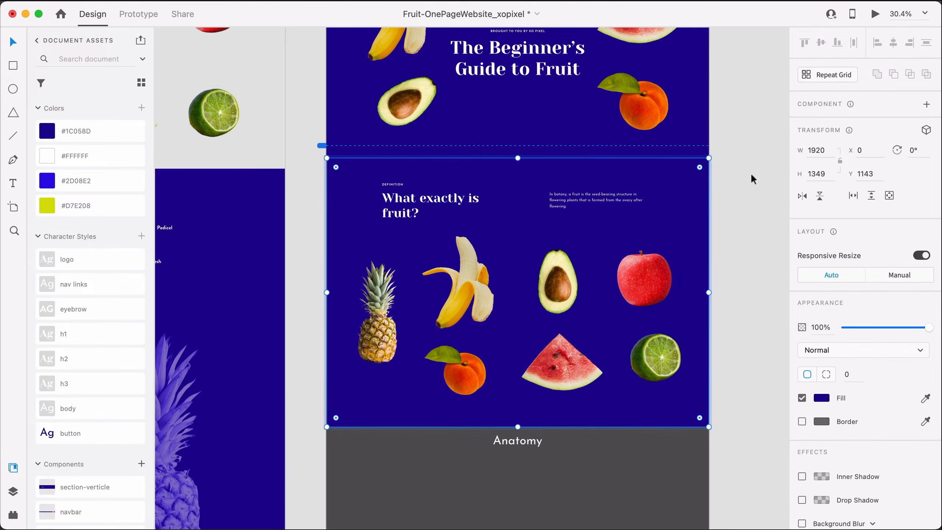
pyautogui.click(817, 175)
pyautogui.hotkey('shift', 'Down')
pyautogui.hotkey('shift', 'Down')
pyautogui.hotkey('shift', 'Down')
pyautogui.hotkey('shift', 'Down')
pyautogui.hotkey('shift', 'Down')
pyautogui.click(833, 174)
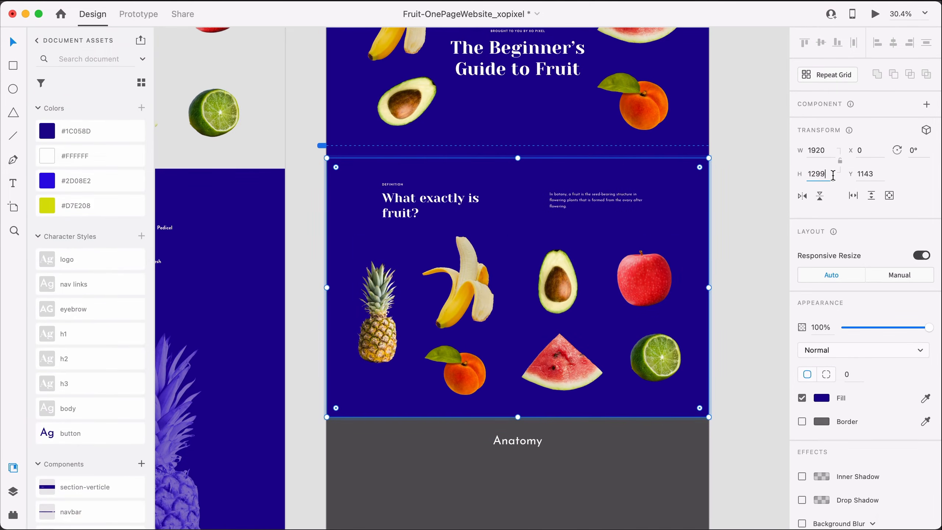
pyautogui.hotkey('shift', 'Up')
pyautogui.press('alt')
pyautogui.click(723, 372)
pyautogui.scroll(5, 724, 372)
pyautogui.hscroll(-2, 753, 388)
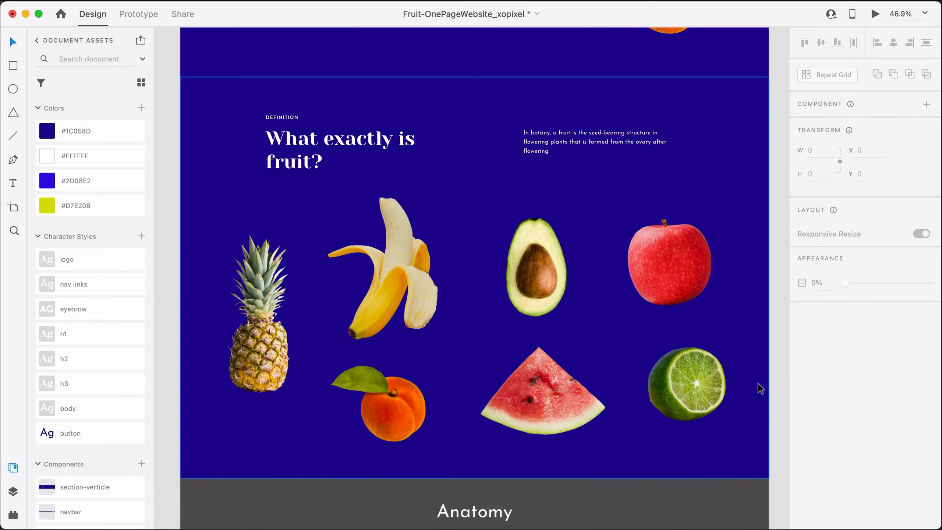
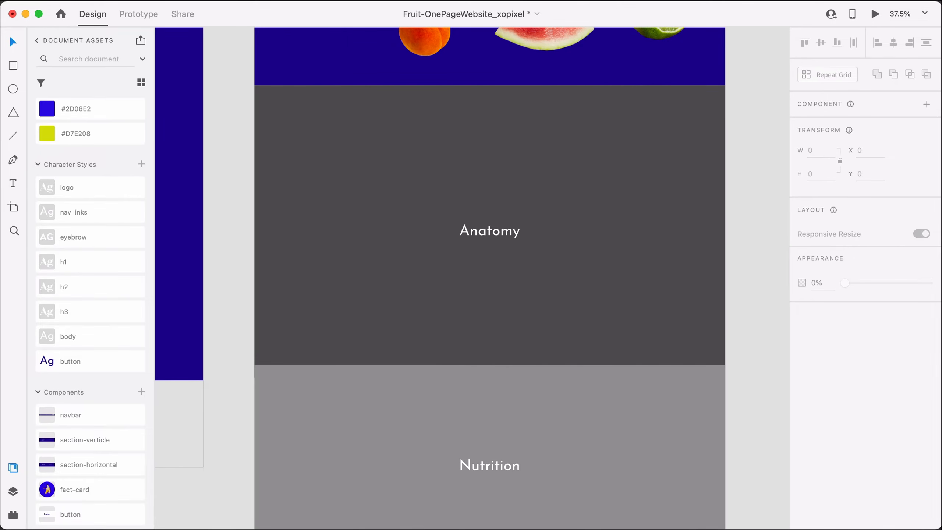
# Step: Place an instance of the section-horizontal component on the artboard over the Anatomy and Nutrition placeholders
pyautogui.press('super+Tab')
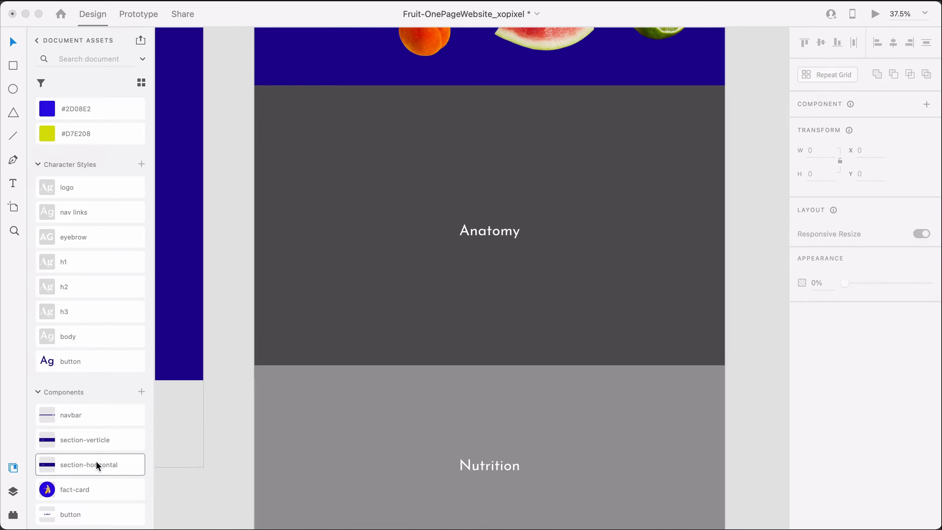
pyautogui.moveTo(96, 460); pyautogui.dragTo(460, 331)
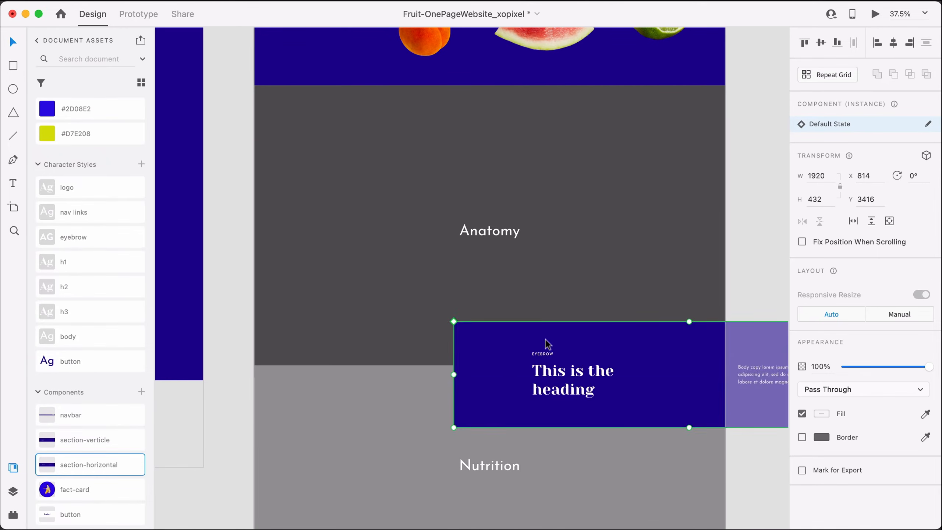
# Step: Place the section-horizontal instance at the top of the Anatomy placeholder and set its eyebrow text to "ANATOMY"
pyautogui.moveTo(548, 345); pyautogui.dragTo(352, 110)
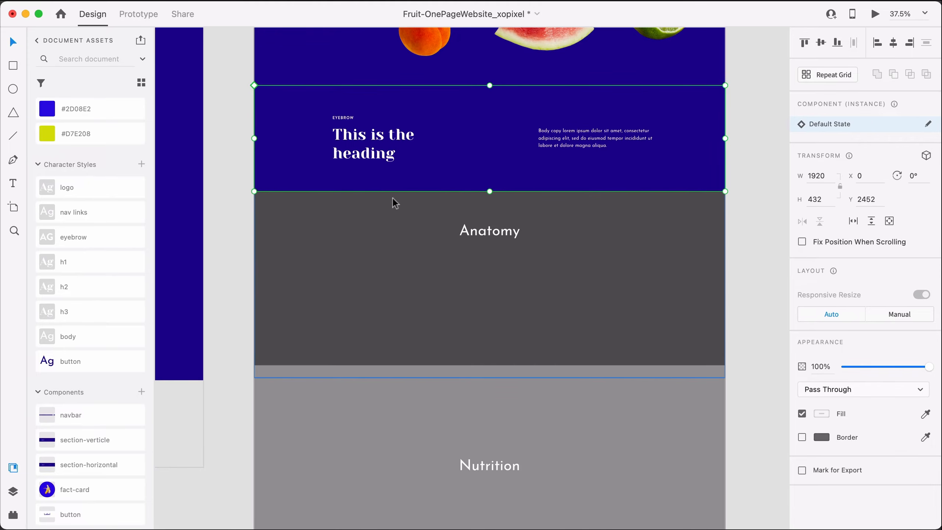
pyautogui.scroll(5, 405, 188)
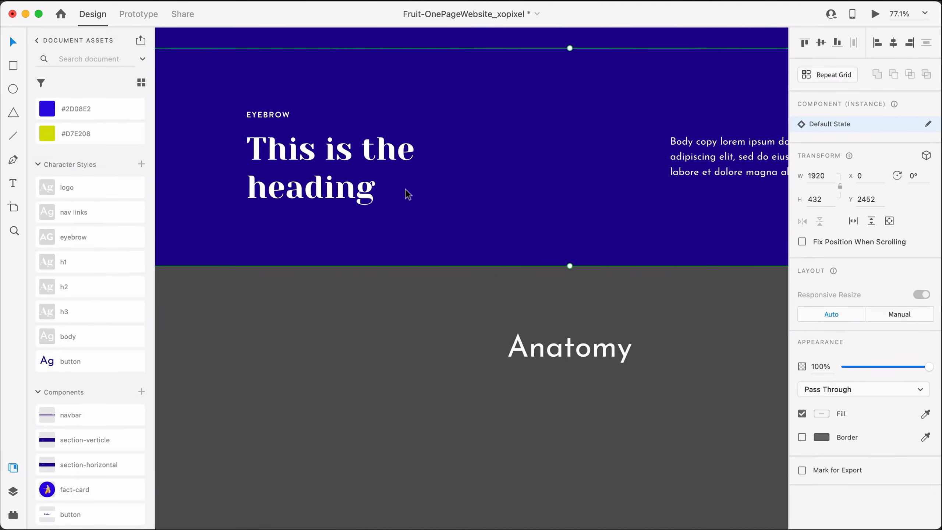
pyautogui.doubleClick(283, 121)
pyautogui.doubleClick(283, 119)
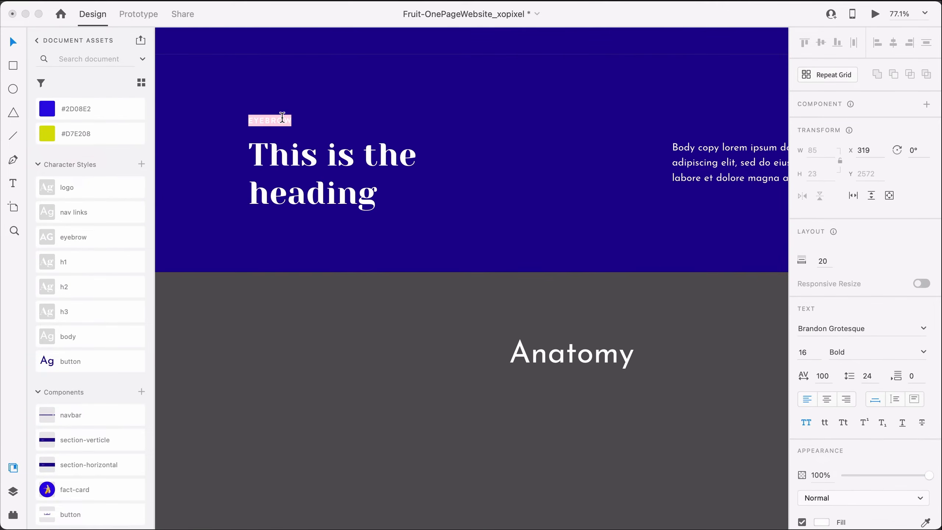
pyautogui.write('ANATOMY')
# Step: Replace the heading of the anatomy section with "The anatomy of a fruit"
pyautogui.click(326, 174)
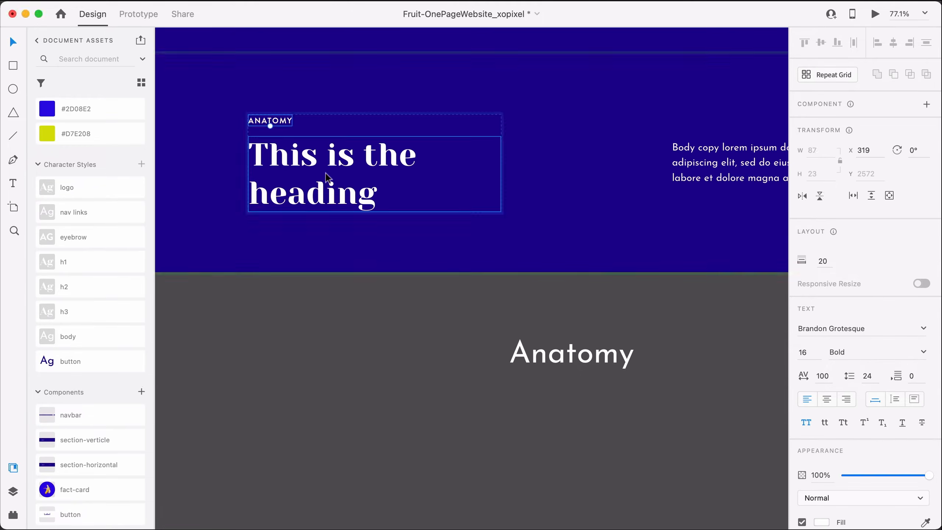
pyautogui.doubleClick(326, 173)
pyautogui.write('The ')
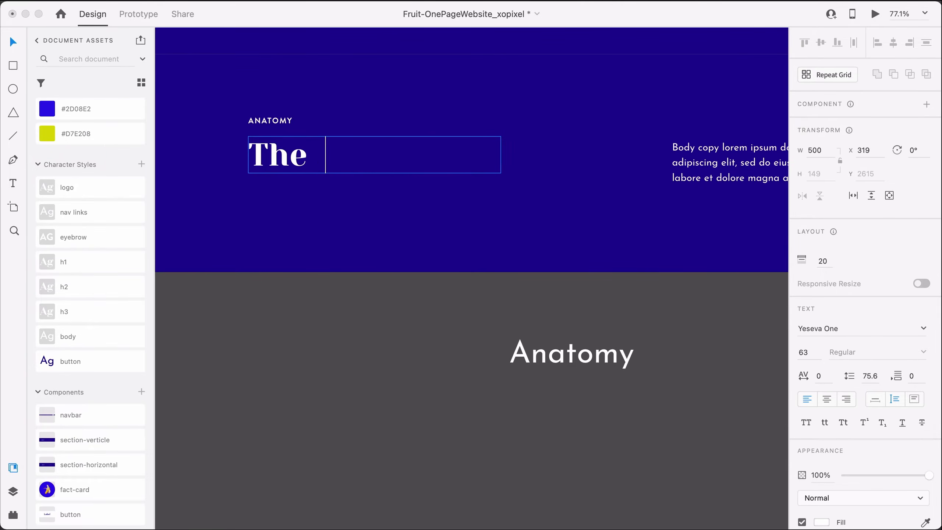
pyautogui.write('anatomy of a fruit')
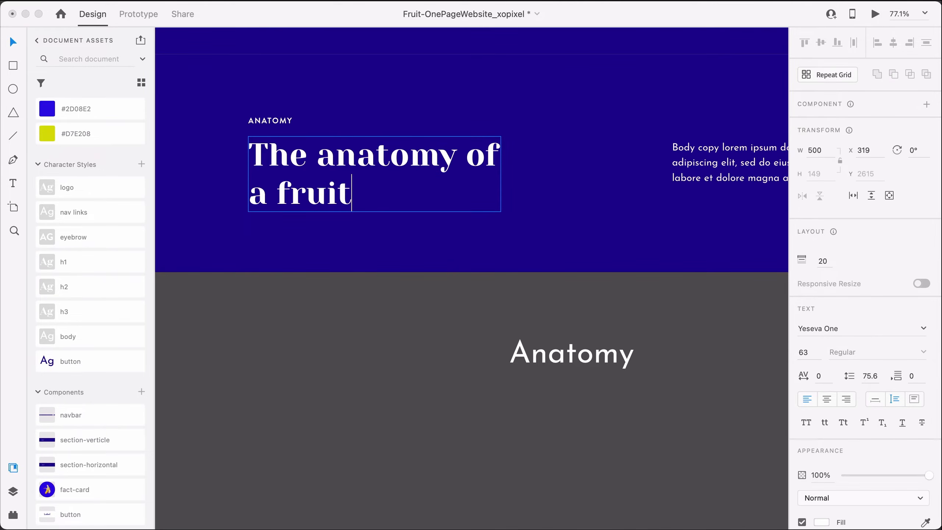
pyautogui.press('Escape')
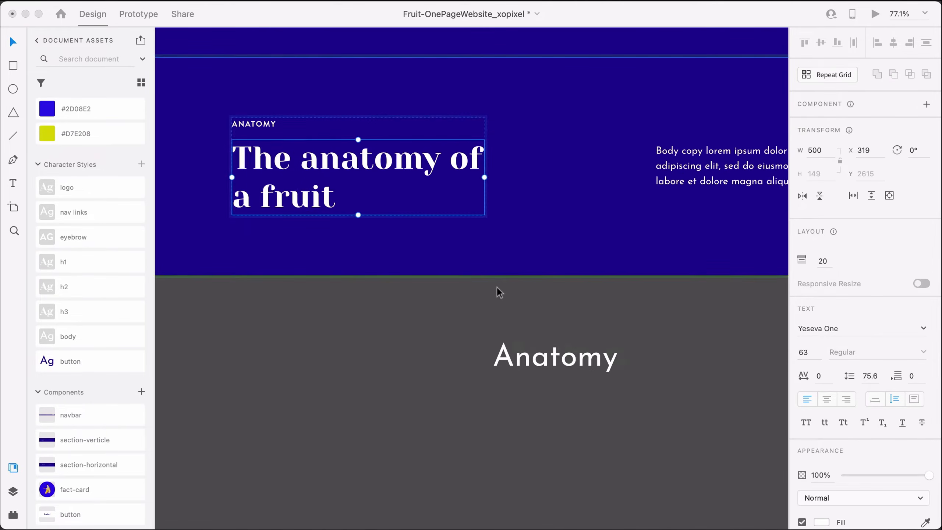
# Step: Set the section's body copy to "In botany, a fruit is the seed-bearing structure in flowering plants that is formed from the ovary after flowering."
pyautogui.hscroll(5, 519, 241)
pyautogui.doubleClick(551, 174)
pyautogui.press('super+v')
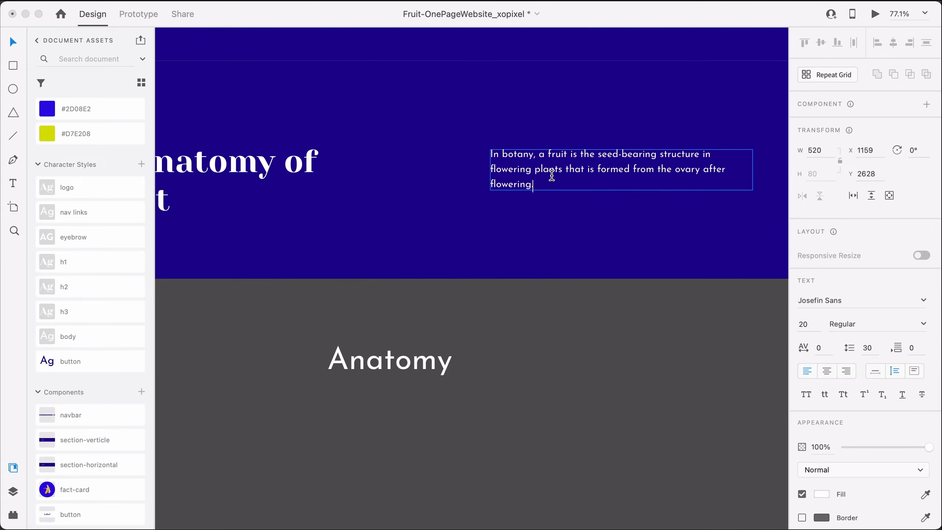
pyautogui.press('Escape')
# Step: Examine the labelled avocado diagram and its callout lines on the neighbouring artboard
pyautogui.click(571, 300)
pyautogui.scroll(-5, 571, 299)
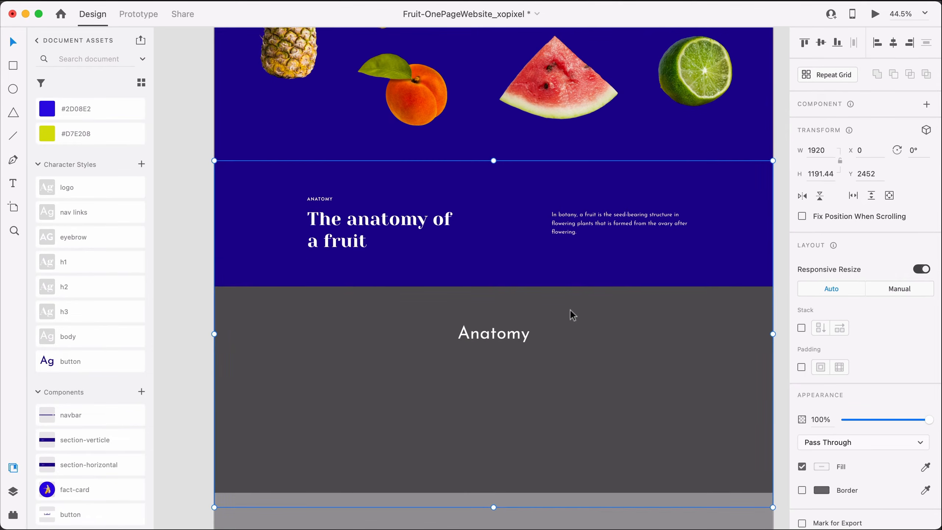
pyautogui.hscroll(-15, 281, 362)
pyautogui.scroll(10, 282, 361)
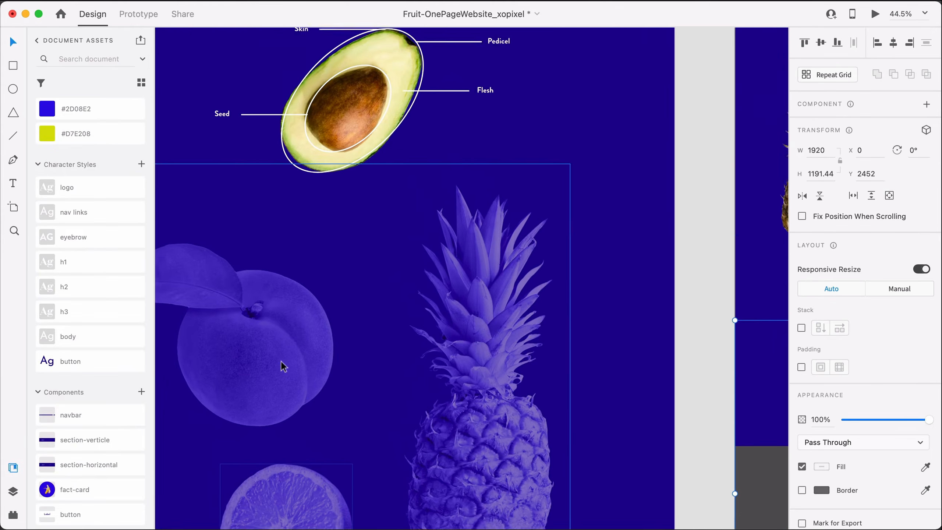
pyautogui.click(412, 215)
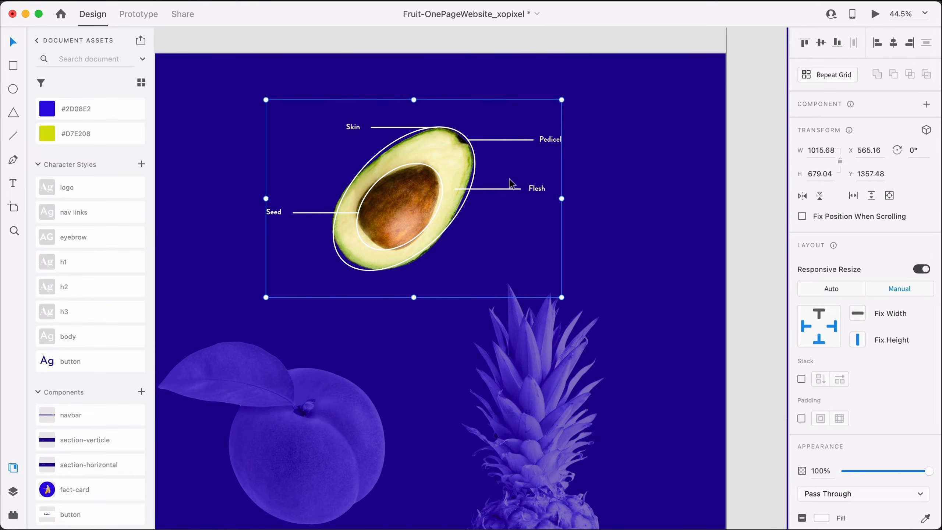
pyautogui.press('super+=')
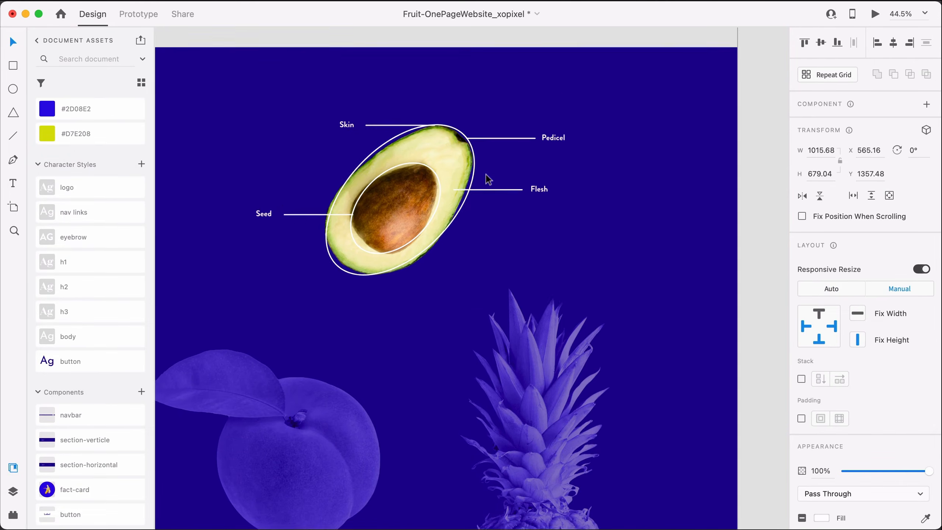
pyautogui.click(656, 219)
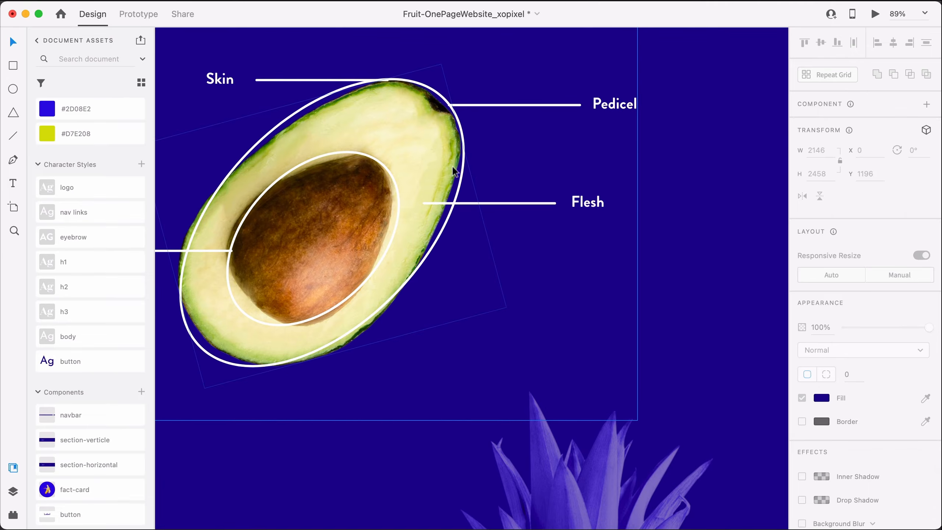
pyautogui.scroll(-6, 453, 166)
pyautogui.scroll(3, 423, 145)
pyautogui.scroll(5, 423, 146)
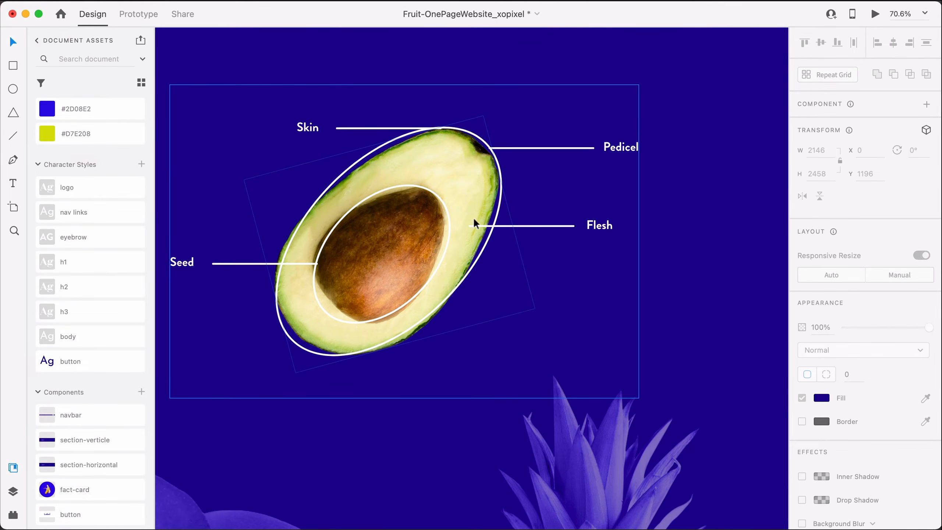
pyautogui.scroll(-2, 474, 220)
# Step: Copy the labelled avocado diagram from the neighbouring artboard into the anatomy section
pyautogui.click(441, 187)
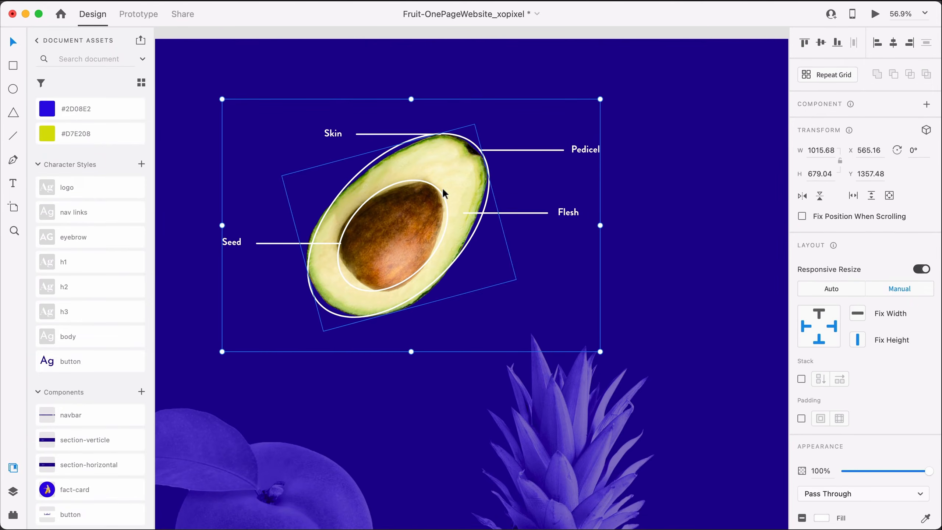
pyautogui.scroll(-15, 441, 187)
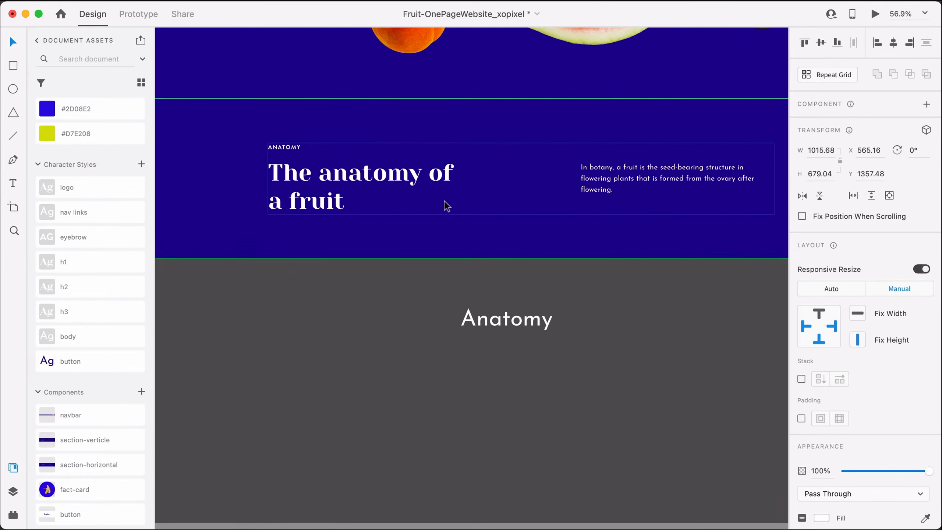
pyautogui.click(508, 226)
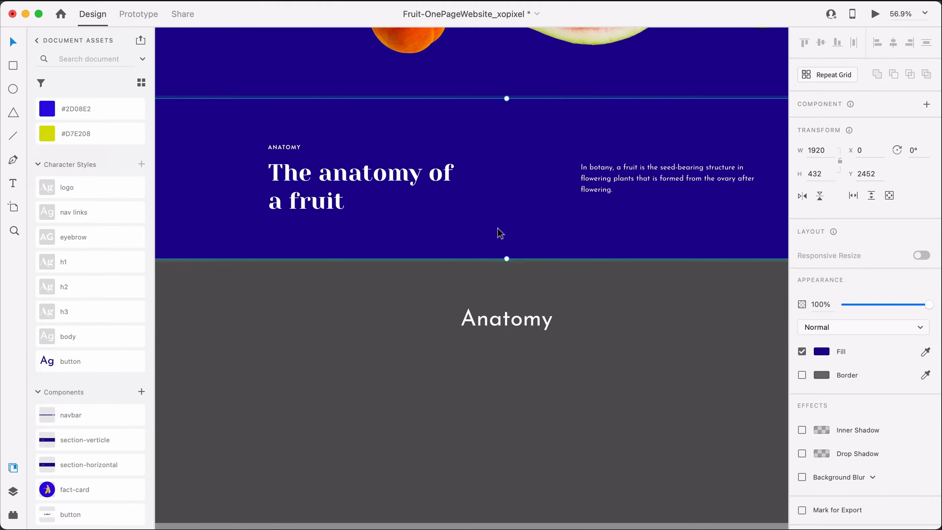
pyautogui.hotkey('ctrl', 'v')
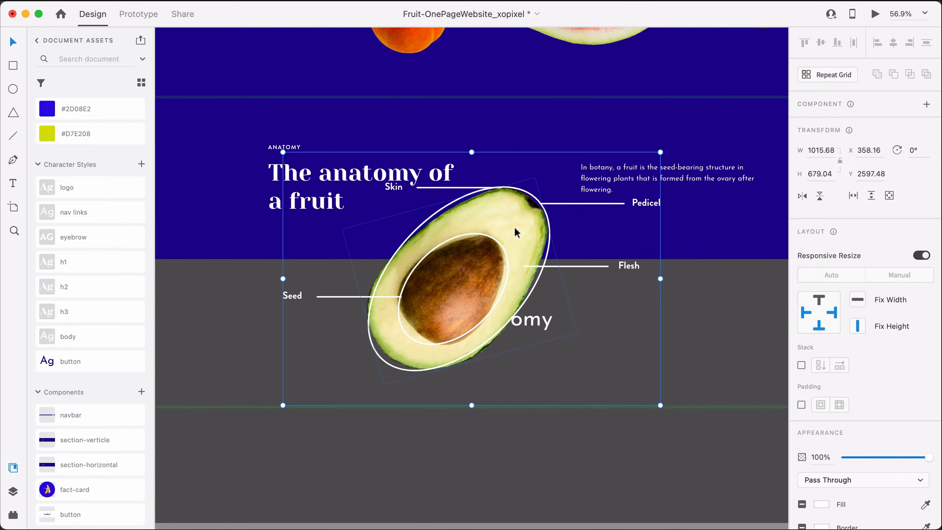
# Step: Move the pasted avocado diagram below the anatomy heading, to about X 435, Y 2844
pyautogui.moveTo(514, 244); pyautogui.dragTo(517, 269)
pyautogui.scroll(-3, 530, 326)
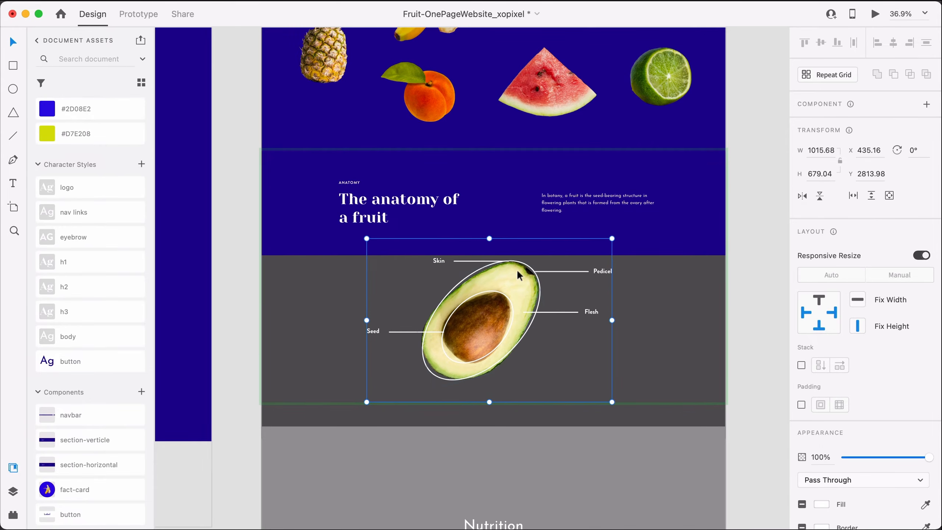
pyautogui.hotkey('shift', 'Down')
pyautogui.hotkey('shift', 'Down')
pyautogui.hotkey('shift', 'Down')
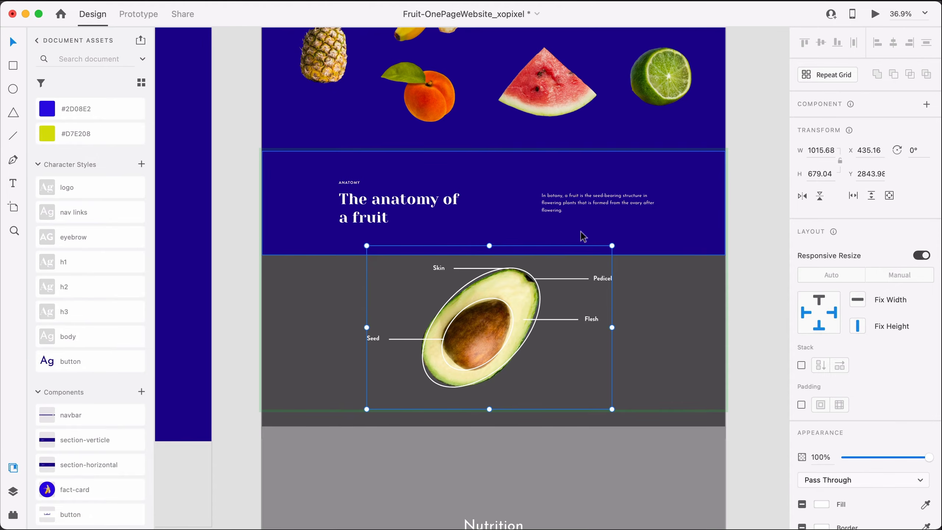
# Step: Extend the anatomy section's blue background downward behind the avocado diagram to a height of about 1198 px
pyautogui.click(645, 235)
pyautogui.moveTo(494, 256); pyautogui.dragTo(494, 441)
pyautogui.press('alt')
pyautogui.click(481, 364)
pyautogui.click(482, 390)
pyautogui.click(627, 372)
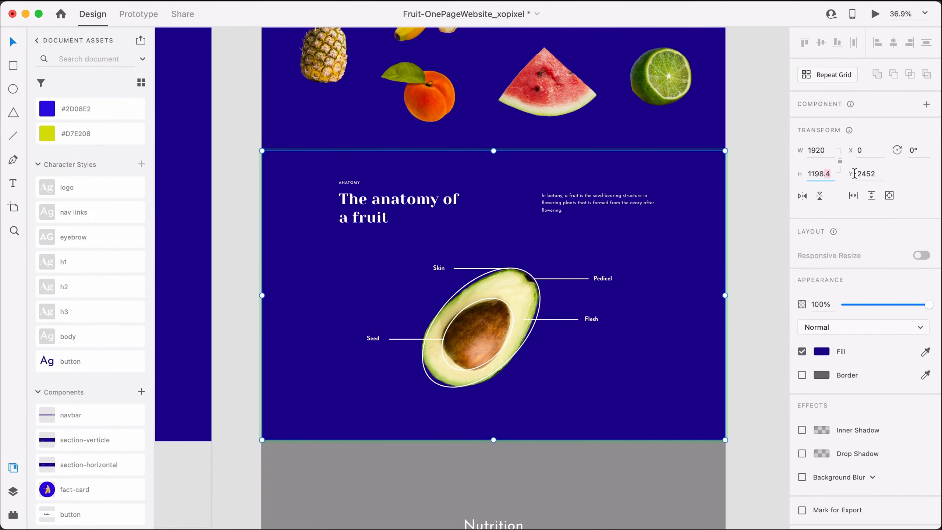
# Step: Delete the Nutrition placeholder and place a section-horizontal instance directly below the anatomy section at X 0, Y 3643
pyautogui.click(743, 291)
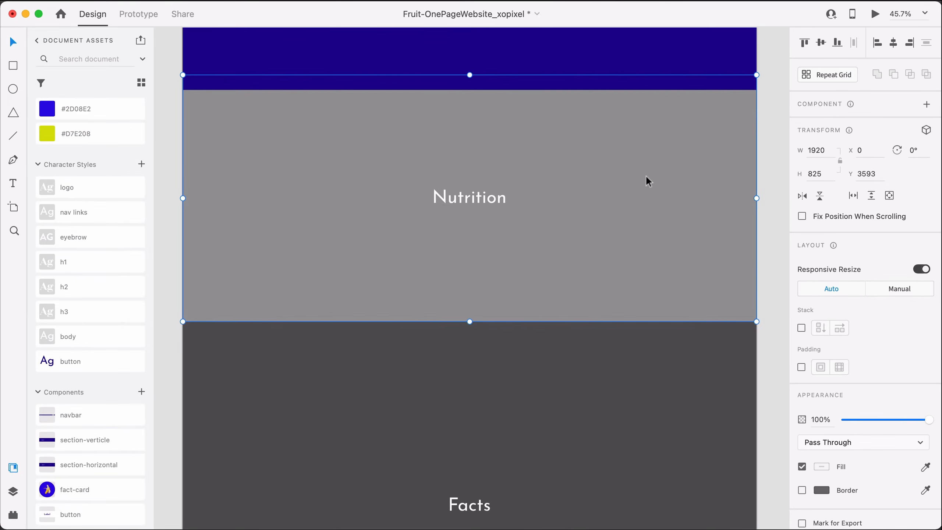
pyautogui.press('Delete')
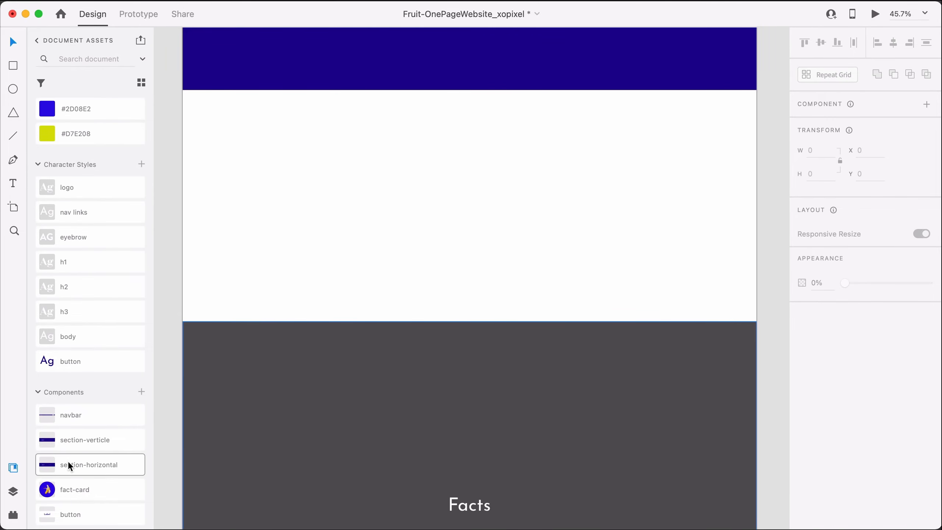
pyautogui.moveTo(68, 462); pyautogui.dragTo(272, 142)
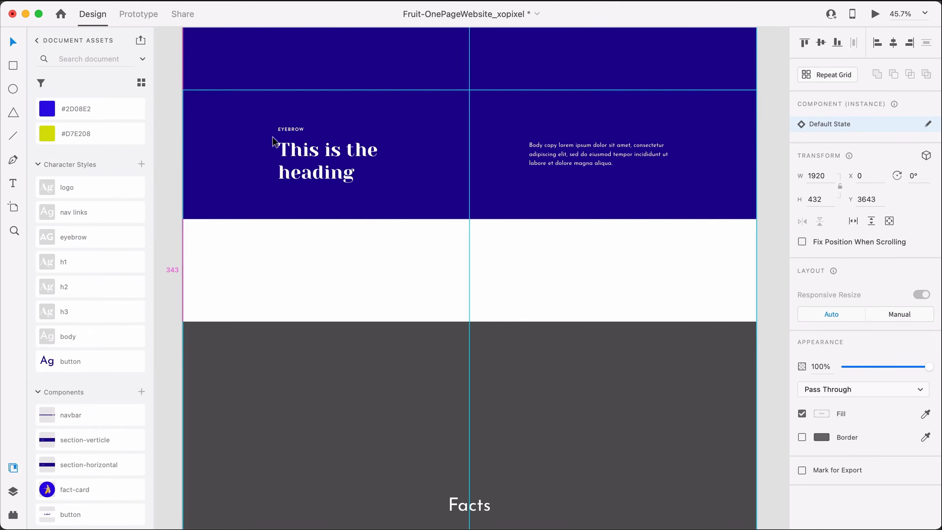
# Step: Change the eyebrow text of the new section below the anatomy section to "NUTRITION"
pyautogui.doubleClick(288, 130)
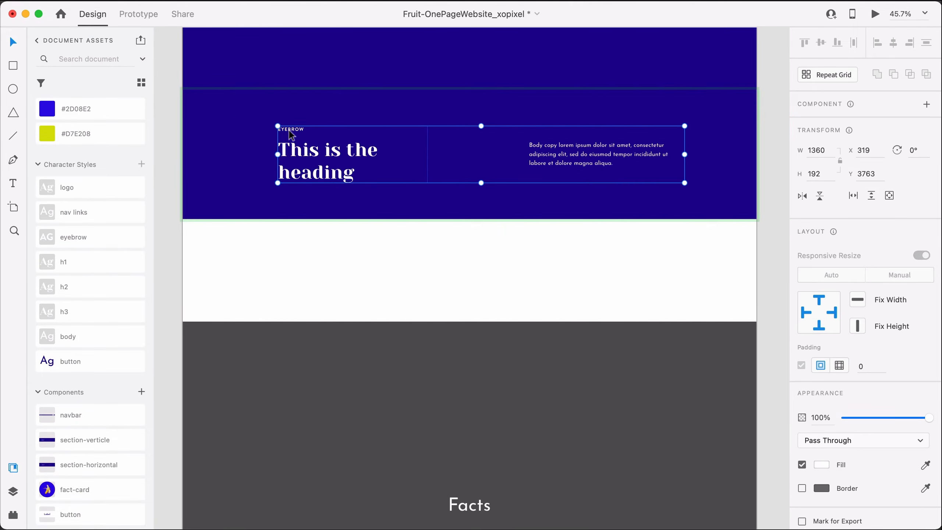
pyautogui.scroll(3, 289, 130)
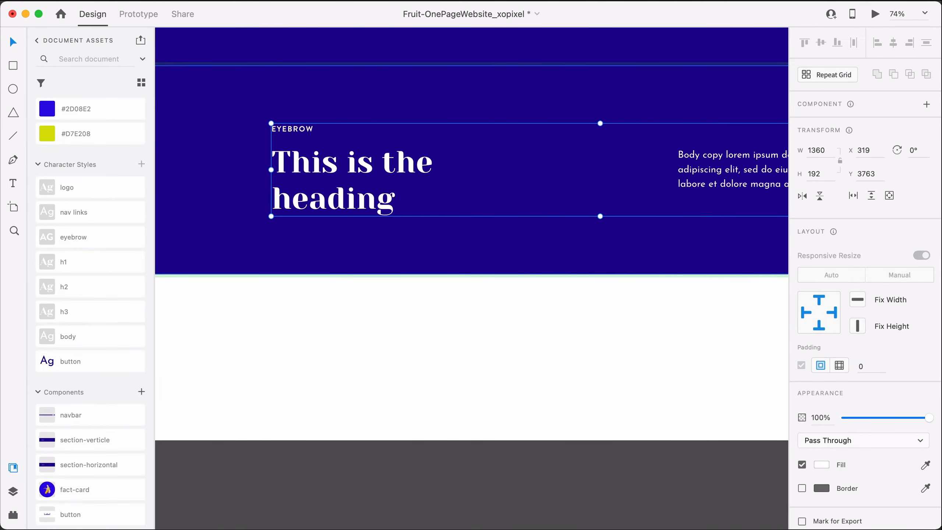
pyautogui.doubleClick(309, 129)
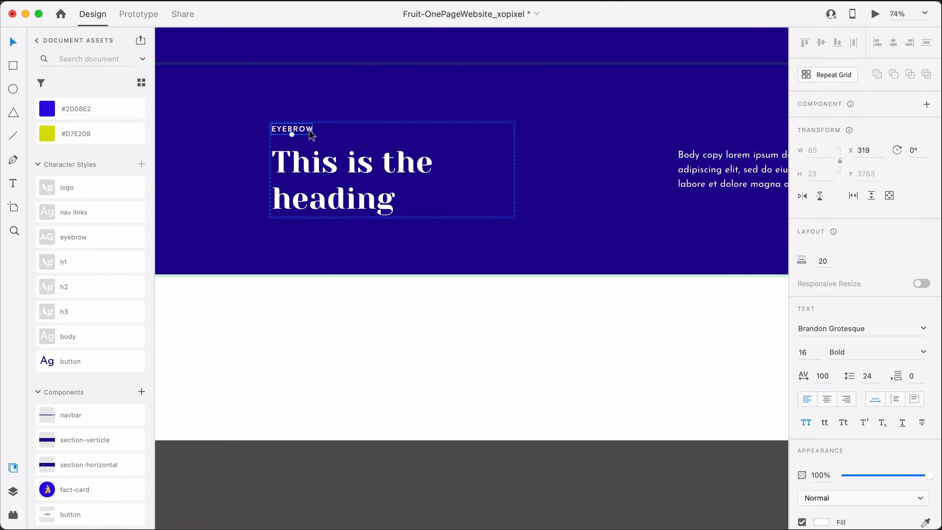
pyautogui.doubleClick(309, 130)
pyautogui.write('NUTRIT')
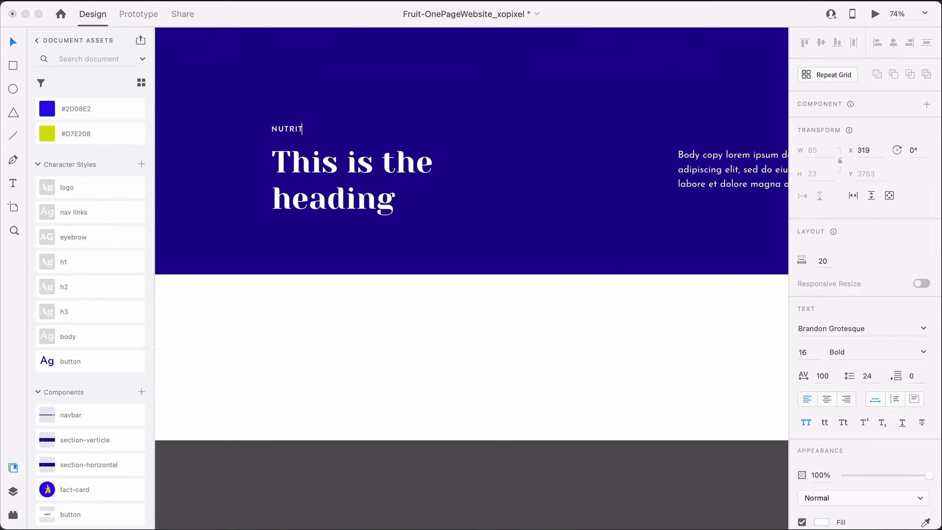
pyautogui.write('ION')
# Step: Replace the nutrition section's heading with "Fruits nourish the body"
pyautogui.doubleClick(332, 195)
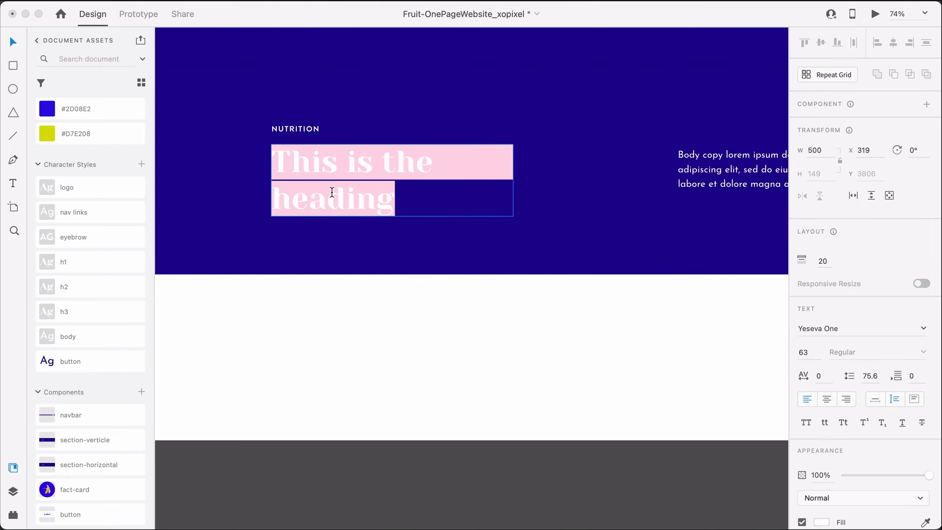
pyautogui.write('Fruits n')
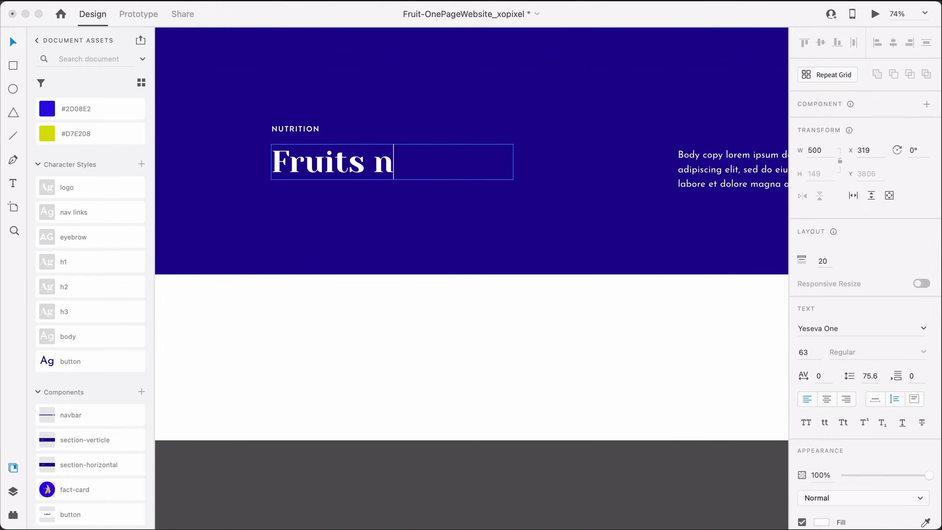
pyautogui.write('ourish the body')
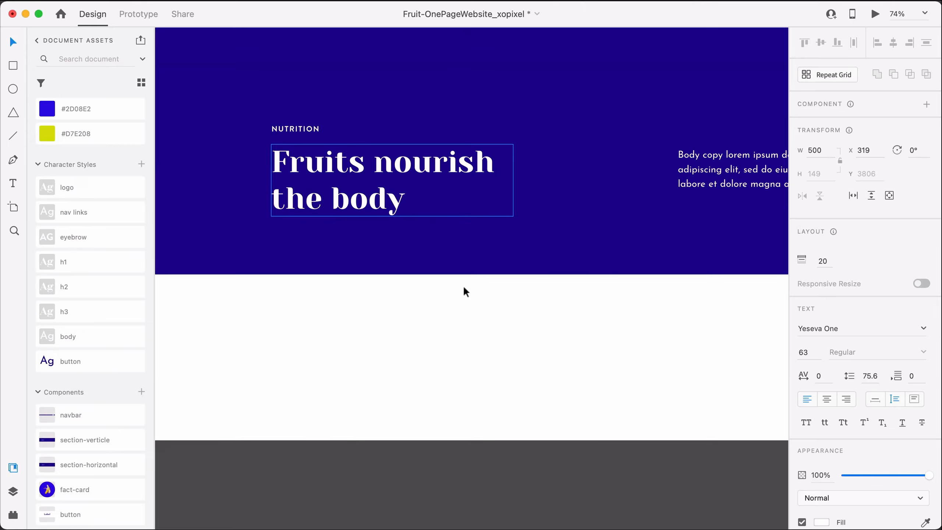
pyautogui.press('Escape')
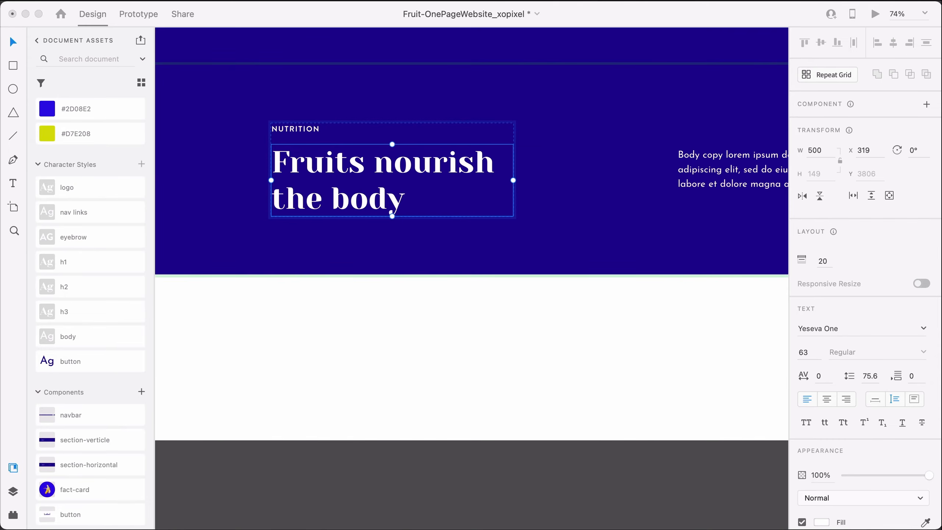
# Step: Set the body copy to "Various culinary fruits provide significant amounts of fiber and water, and many are generally very high in vitamin C."
pyautogui.doubleClick(706, 177)
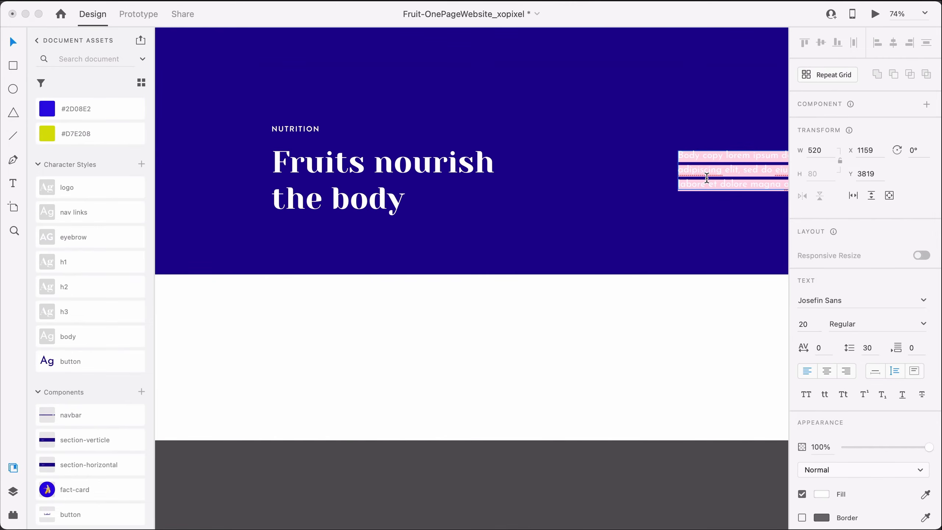
pyautogui.write('Various culinary fruits provide significant amounts of fiber and water, and many are generally very high in vitamin C.')
pyautogui.press('Escape')
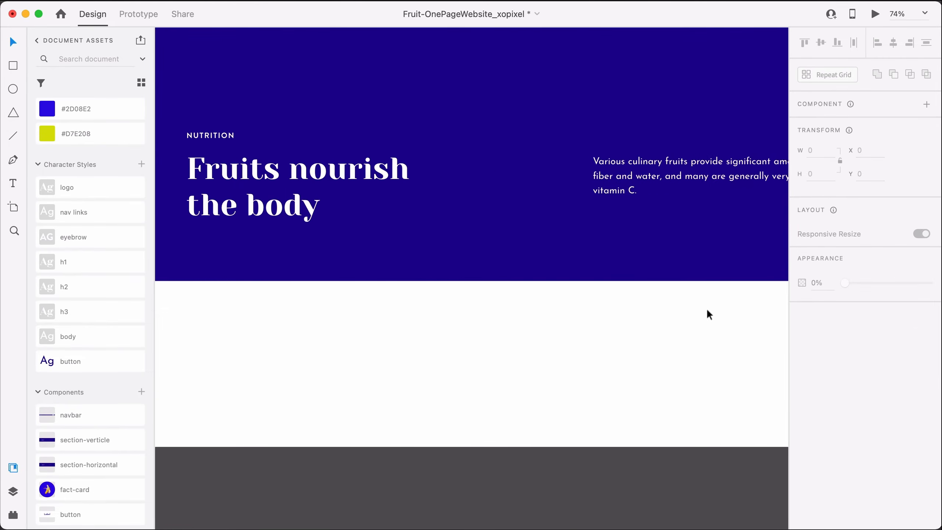
pyautogui.scroll(-3, 708, 310)
pyautogui.hscroll(2, 694, 313)
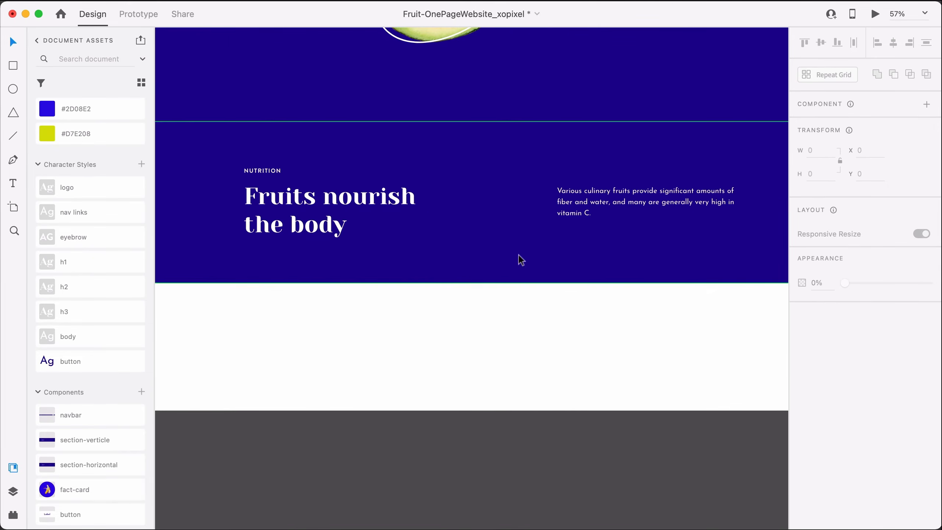
# Step: Copy the orange, apple and lime images from the fruit collection and paste them as one group over the nutrition section
pyautogui.hscroll(-15, 521, 259)
pyautogui.scroll(10, 521, 259)
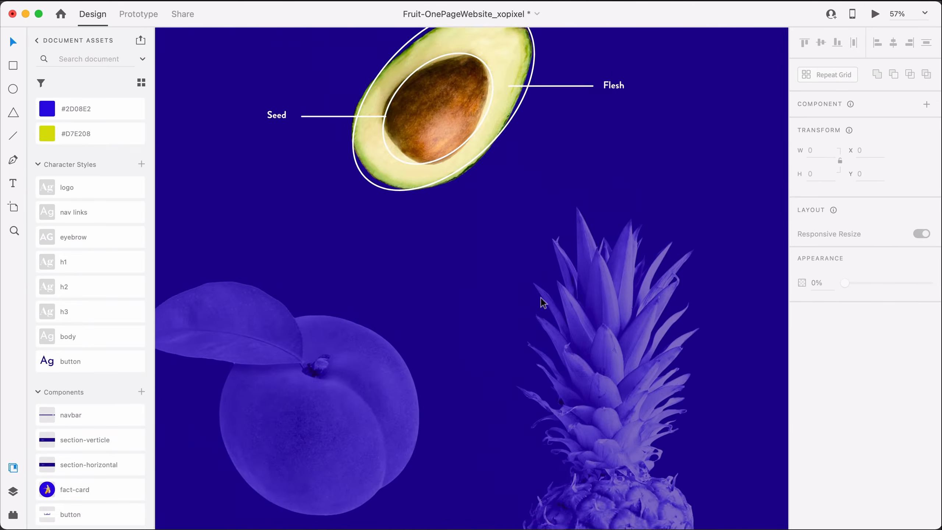
pyautogui.scroll(15, 541, 298)
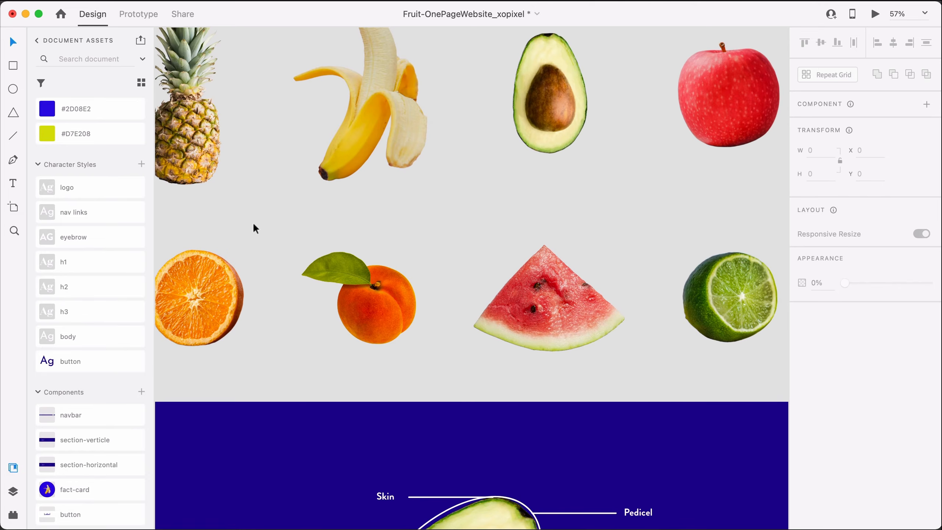
pyautogui.click(227, 268)
pyautogui.keyDown('shift'); pyautogui.click(711, 80); pyautogui.keyUp('shift')
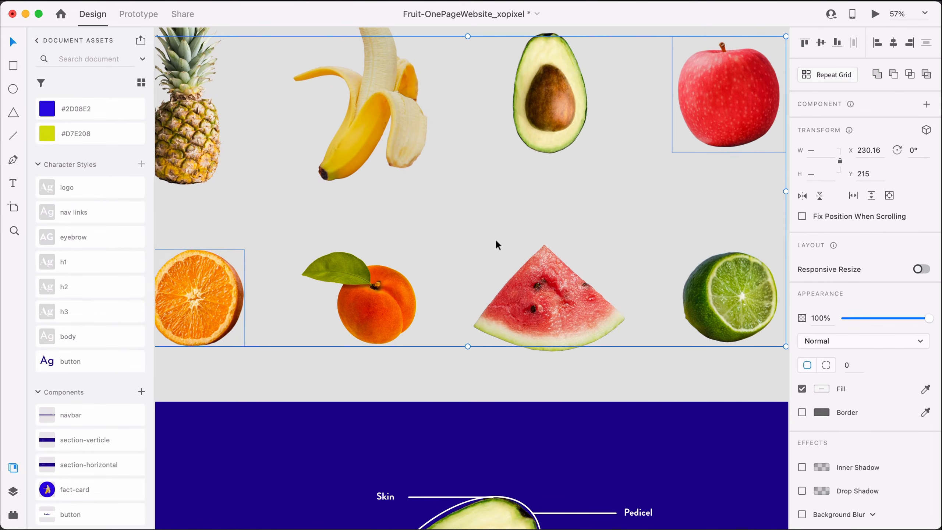
pyautogui.keyDown('shift'); pyautogui.click(755, 315); pyautogui.keyUp('shift')
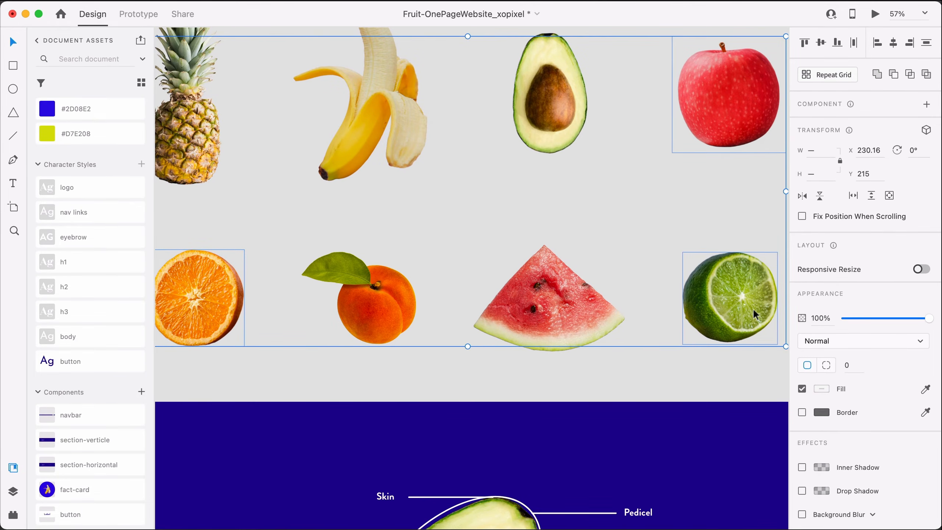
pyautogui.scroll(-20, 754, 309)
pyautogui.hscroll(15, 754, 309)
pyautogui.scroll(2, 753, 309)
pyautogui.scroll(5, 754, 311)
pyautogui.hscroll(3, 754, 310)
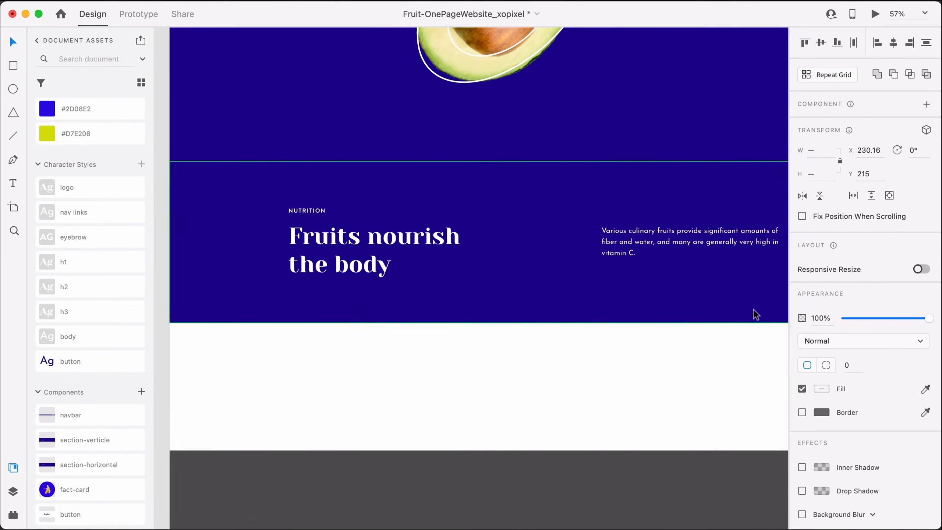
pyautogui.click(641, 281)
pyautogui.doubleClick(641, 281)
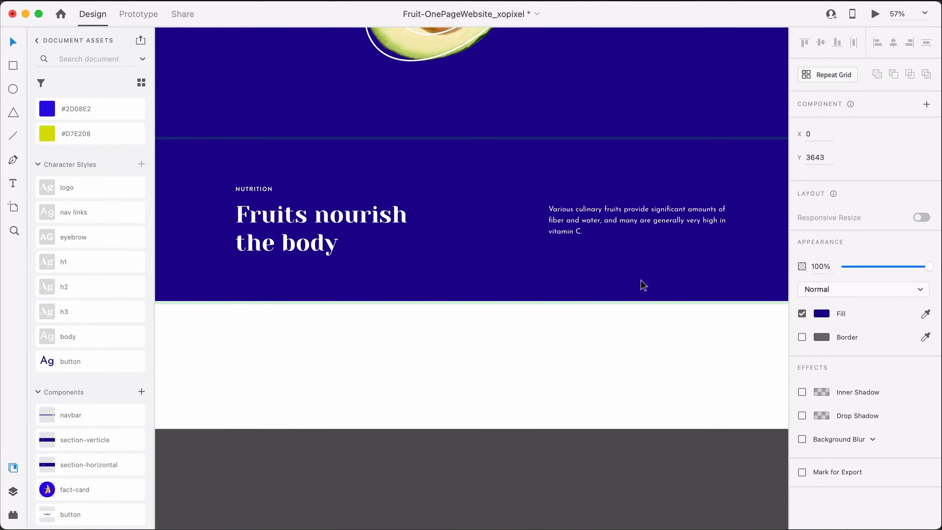
pyautogui.click(599, 350)
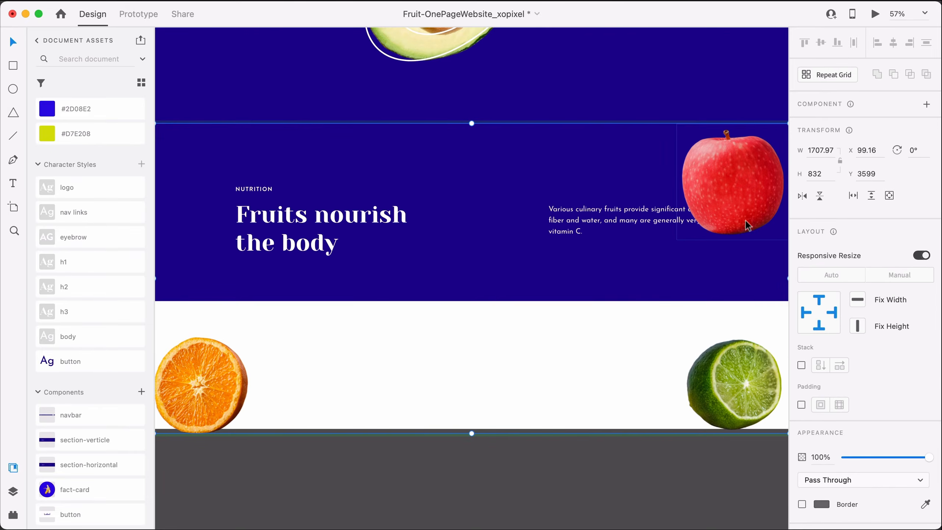
# Step: Try shifting the pasted fruit group to about X 84, Y 3690, then undo its further move
pyautogui.moveTo(746, 222)
pyautogui.mouseDown()
pyautogui.moveTo(741, 290)
pyautogui.moveTo(741, 180)
pyautogui.moveTo(738, 235)
pyautogui.mouseUp()
pyautogui.scroll(-2, 516, 469)
pyautogui.hscroll(-2, 516, 469)
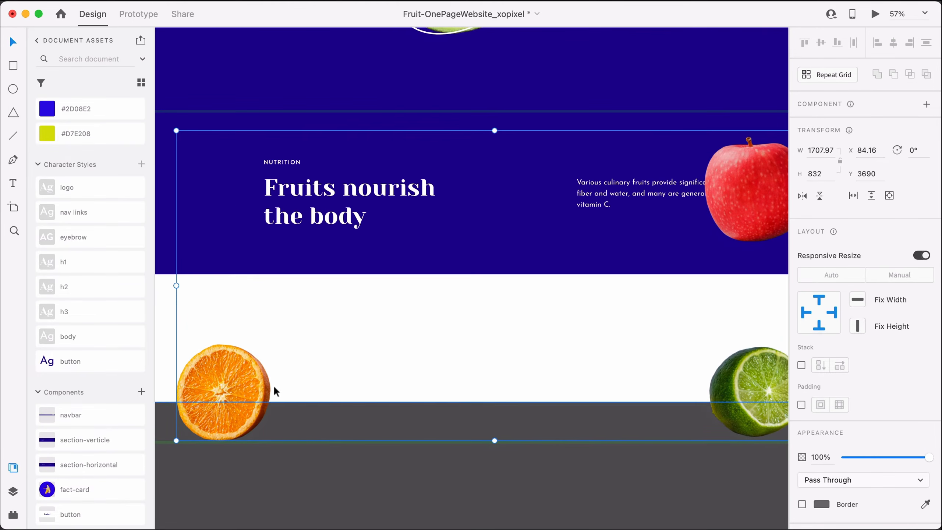
pyautogui.moveTo(258, 384); pyautogui.dragTo(290, 327)
pyautogui.press('super+z')
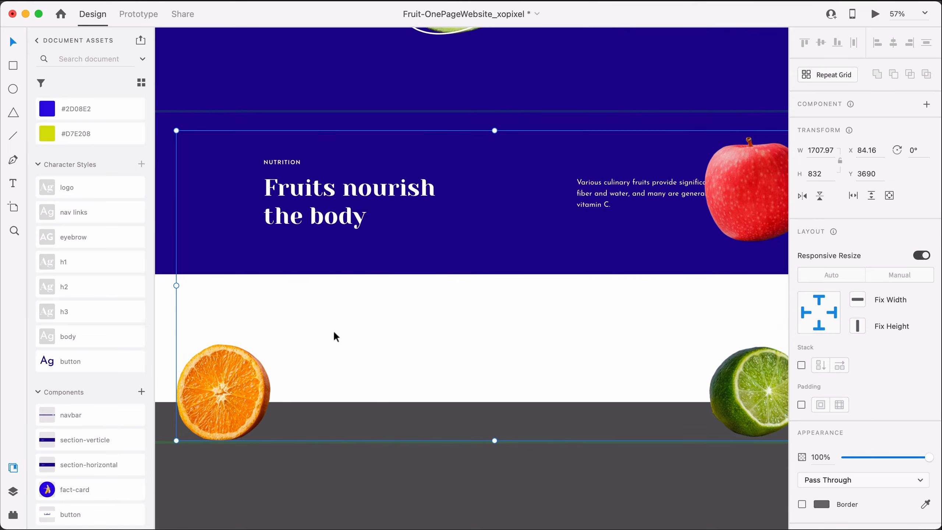
# Step: Show the layout grid and line up the fruits below the nutrition text, orange at X 420, apple at X 775 and lime beyond it
pyautogui.click(334, 334)
pyautogui.click(747, 185)
pyautogui.doubleClick(743, 193)
pyautogui.moveTo(749, 191); pyautogui.dragTo(501, 293)
pyautogui.press('super+shift+apostrophe')
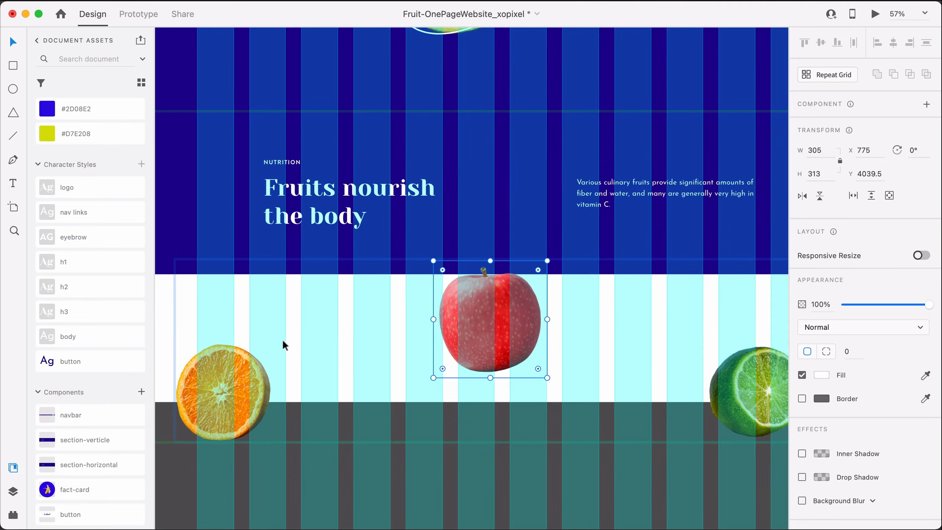
pyautogui.moveTo(243, 358); pyautogui.dragTo(370, 288)
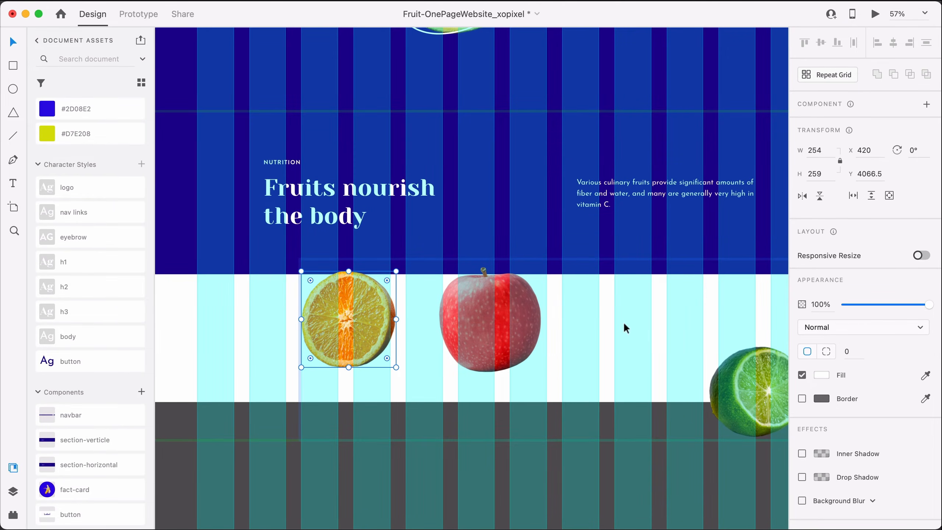
pyautogui.moveTo(736, 375); pyautogui.dragTo(618, 294)
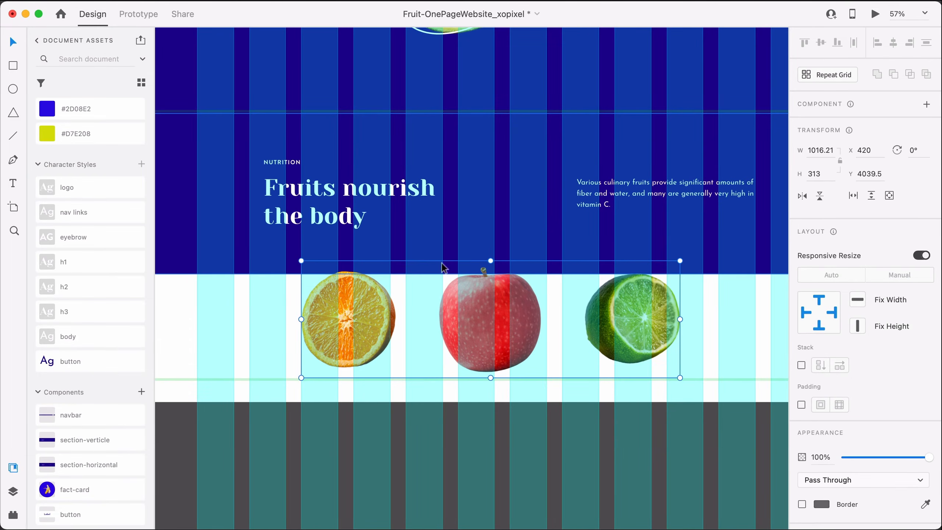
# Step: Set the fruit group's width to 1016 and its Y position to 4036
pyautogui.moveTo(824, 150); pyautogui.dragTo(904, 173)
pyautogui.press('BackSpace')
pyautogui.press('Return')
pyautogui.press('BackSpace')
pyautogui.press('Return')
pyautogui.press('alt')
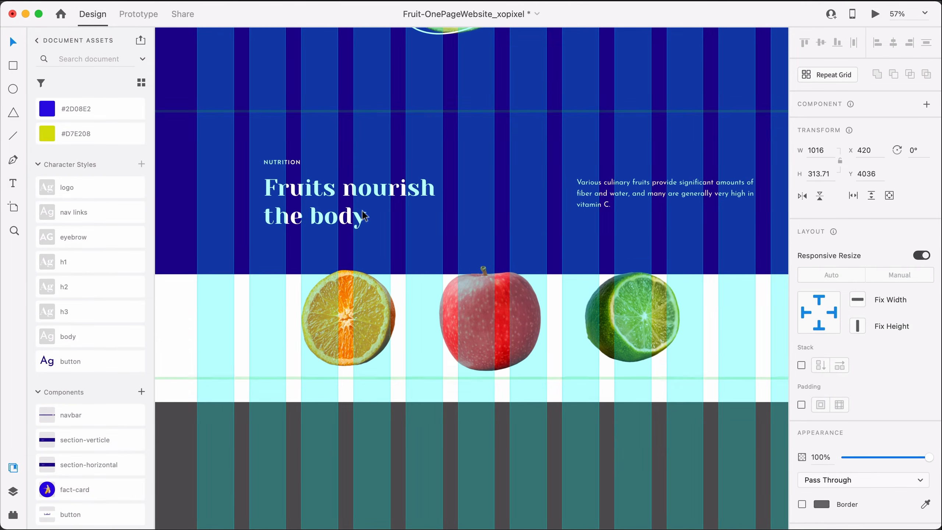
# Step: Extend the nutrition section's blue background down behind the three fruits to the Facts placeholder and hide the layout grid
pyautogui.click(552, 268)
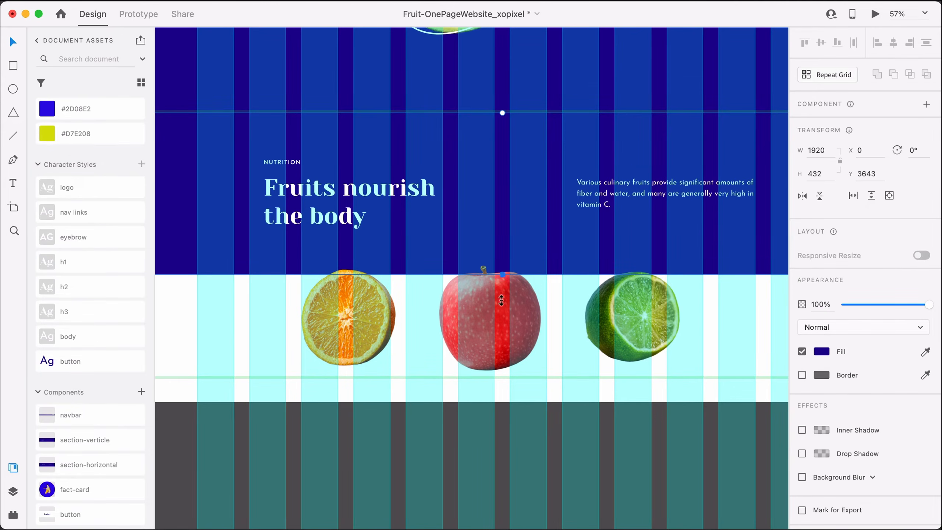
pyautogui.moveTo(501, 300); pyautogui.dragTo(500, 421)
pyautogui.press('Escape')
pyautogui.scroll(-3, 608, 367)
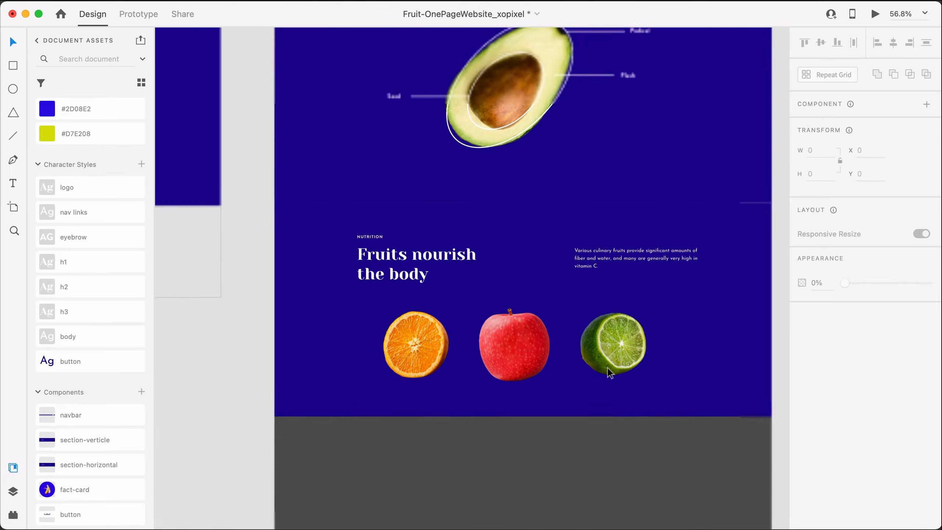
# Step: Delete the Facts placeholder and place a section-verticle instance directly below the nutrition section at X 0, Y 4469
pyautogui.scroll(-5, 610, 372)
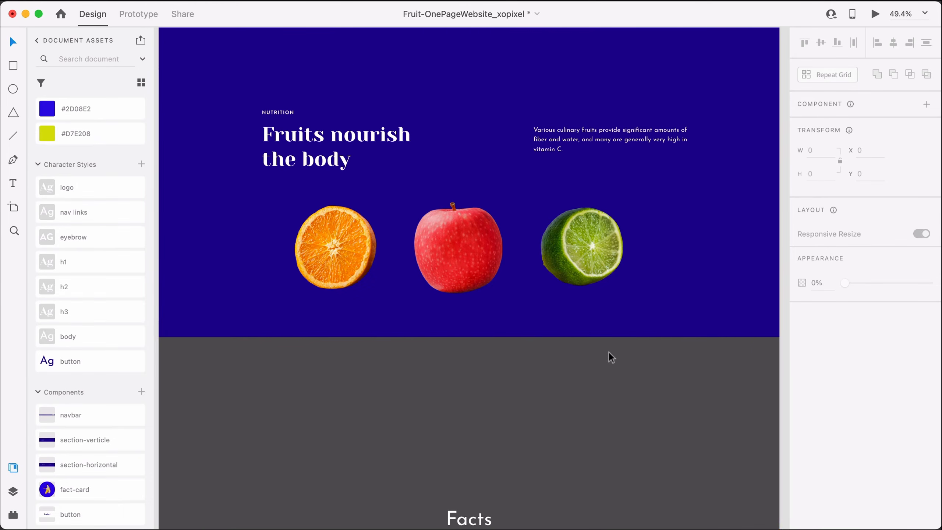
pyautogui.scroll(1, 608, 352)
pyautogui.hscroll(-1, 609, 353)
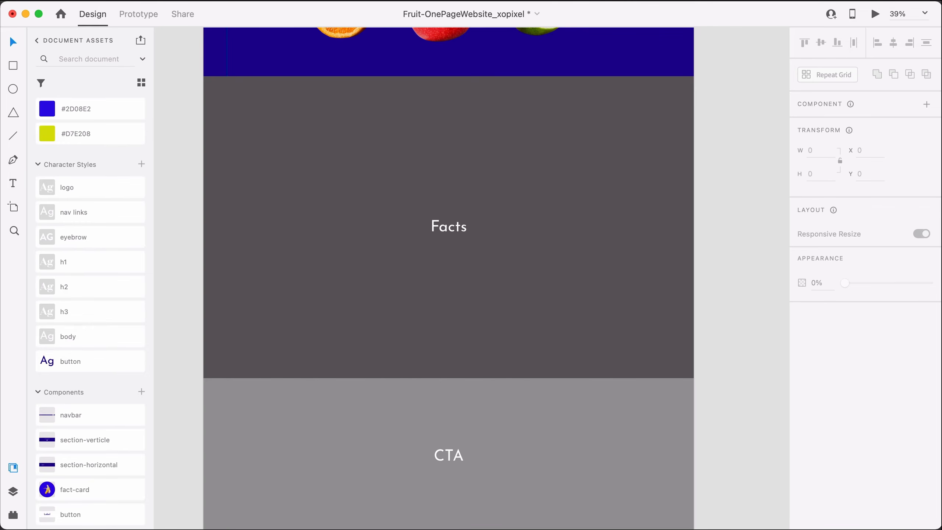
pyautogui.click(667, 262)
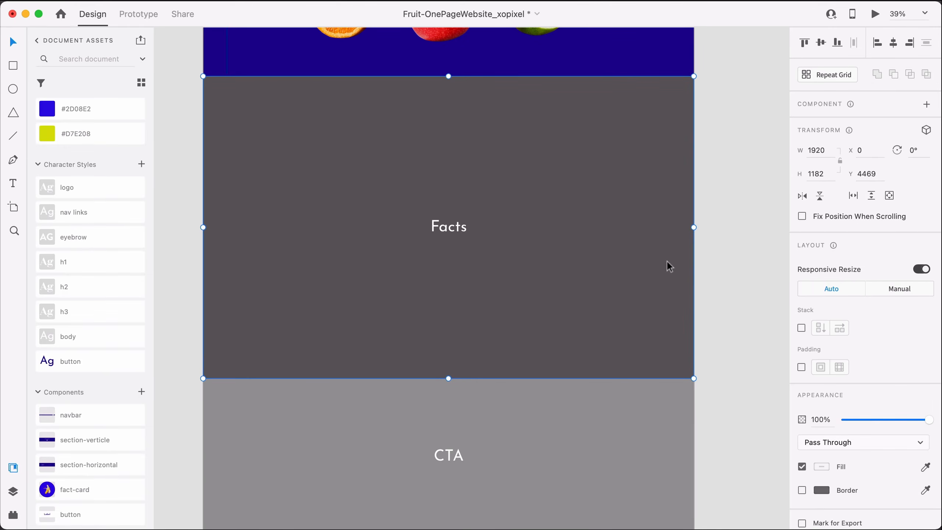
pyautogui.moveTo(668, 262); pyautogui.dragTo(669, 282)
pyautogui.press('Delete')
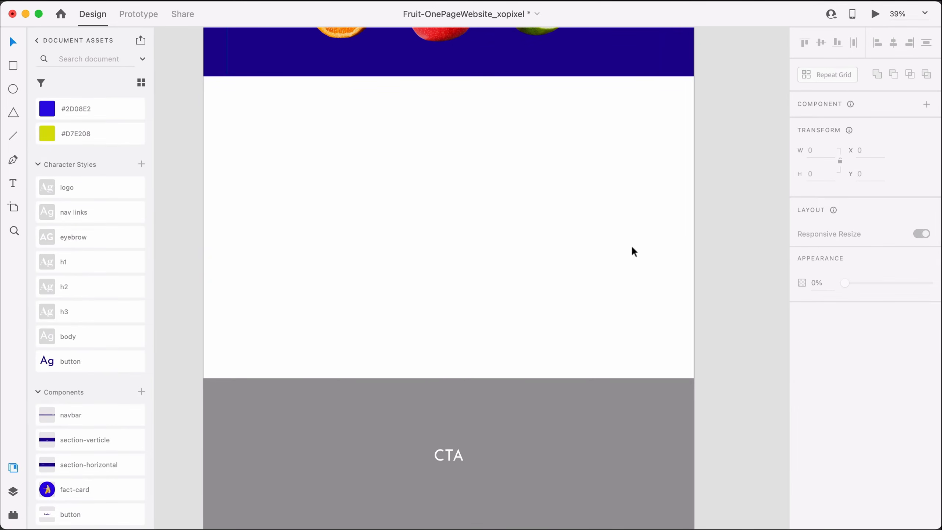
pyautogui.moveTo(108, 439); pyautogui.dragTo(515, 158)
pyautogui.moveTo(576, 207); pyautogui.dragTo(269, 130)
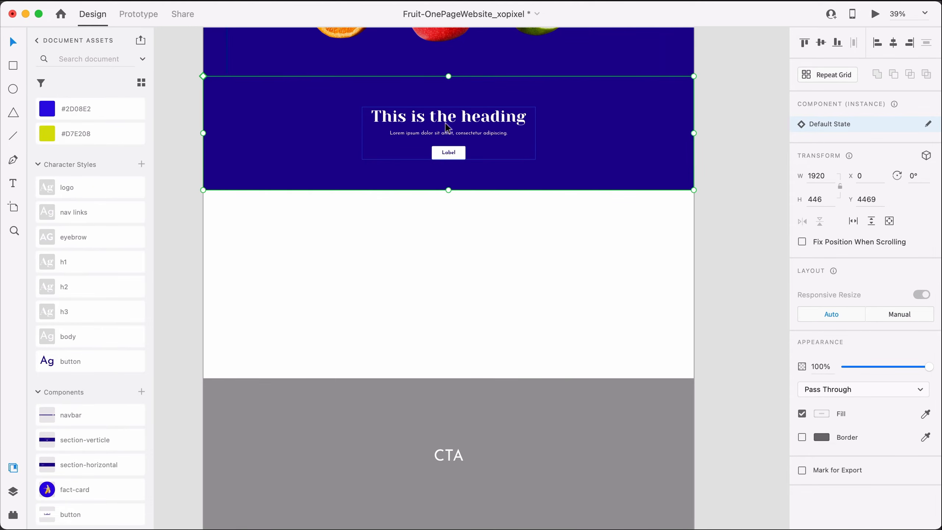
# Step: Delete the "Label" button from the new section below nutrition
pyautogui.doubleClick(458, 159)
pyautogui.doubleClick(458, 159)
pyautogui.press('Delete')
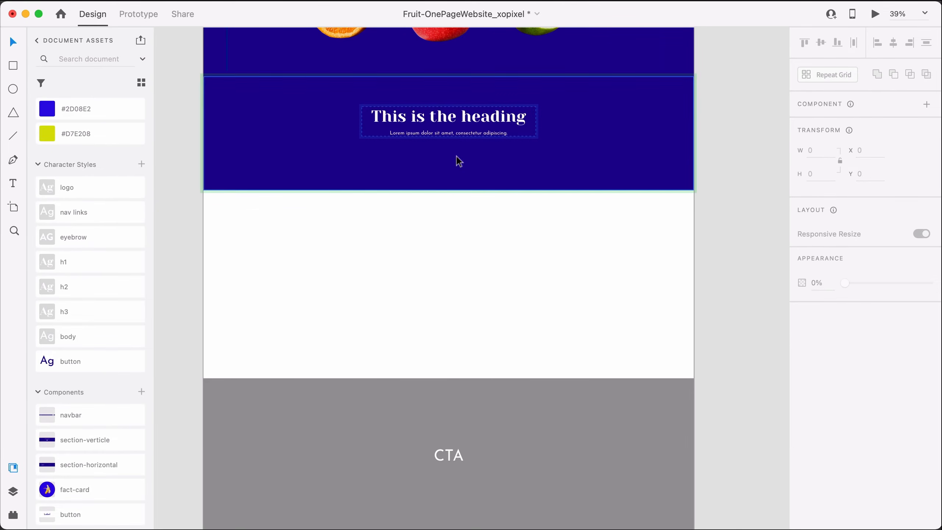
pyautogui.click(450, 205)
# Step: Replace the new section's heading with "Facts"
pyautogui.click(449, 129)
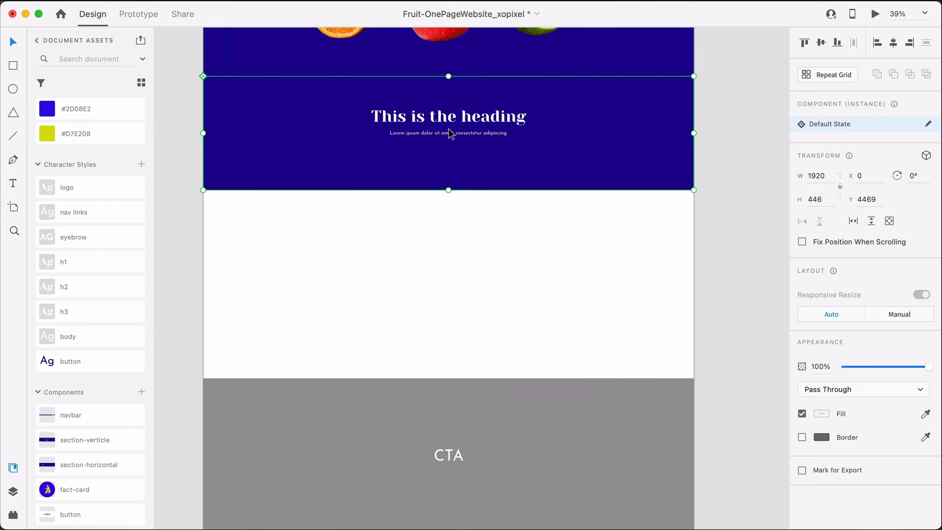
pyautogui.doubleClick(449, 121)
pyautogui.doubleClick(449, 121)
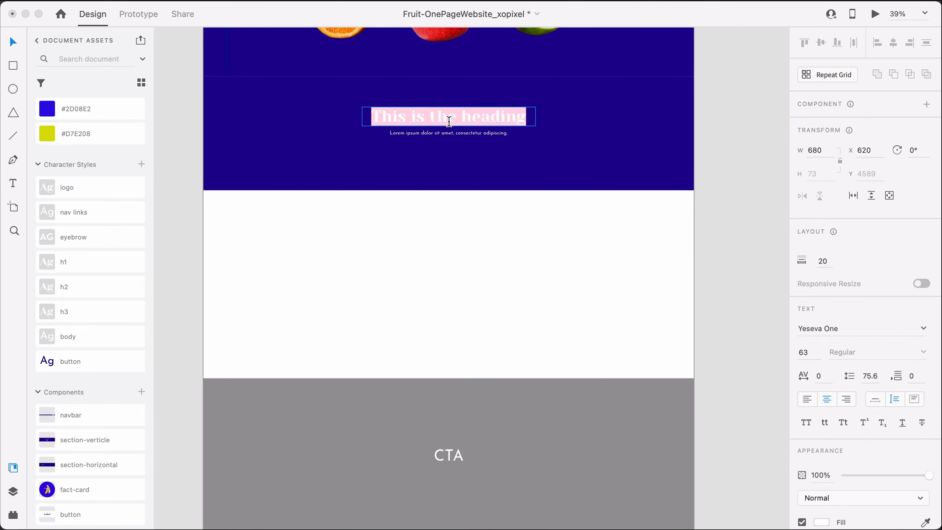
pyautogui.write('Facts')
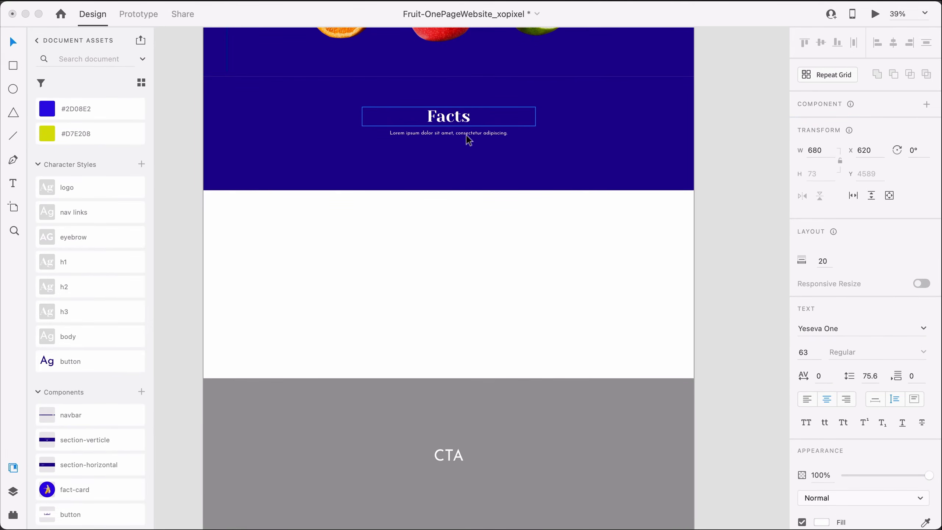
# Step: Set the text below the Facts heading to "Hover over each fruit to read a fun fact."
pyautogui.doubleClick(468, 133)
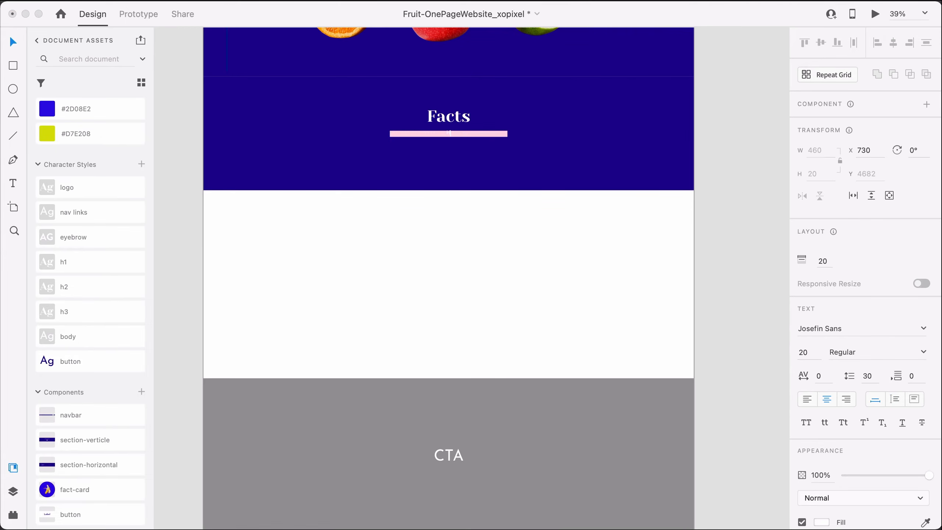
pyautogui.write('Hover')
pyautogui.press('Escape')
pyautogui.scroll(6, 466, 98)
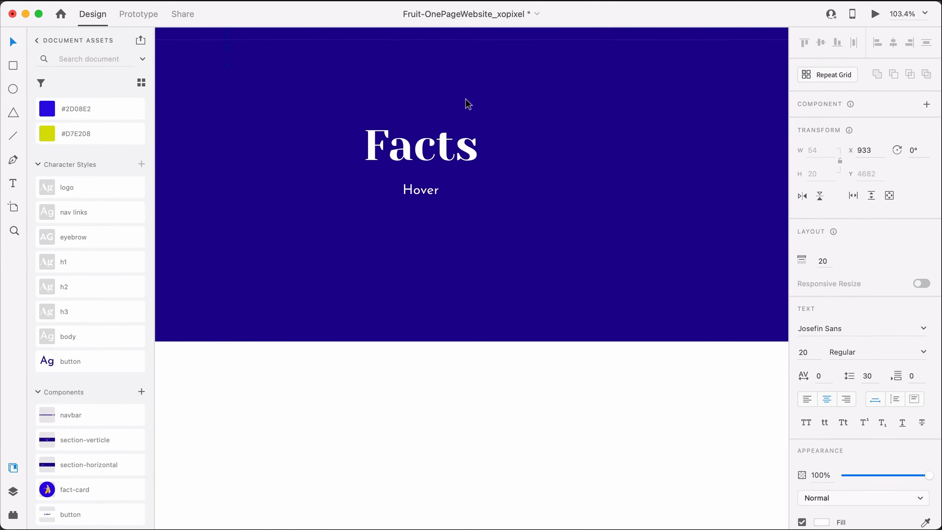
pyautogui.press('Return')
pyautogui.write('over ')
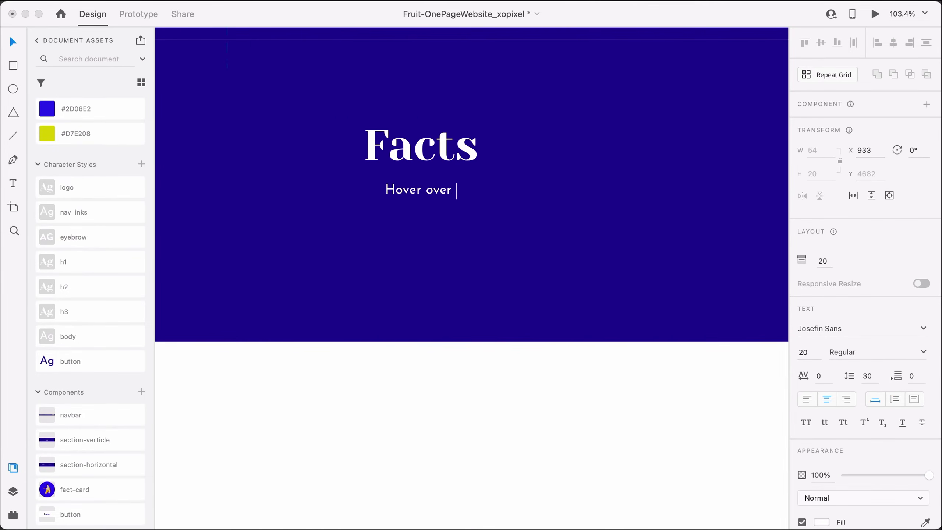
pyautogui.write('each fruit for')
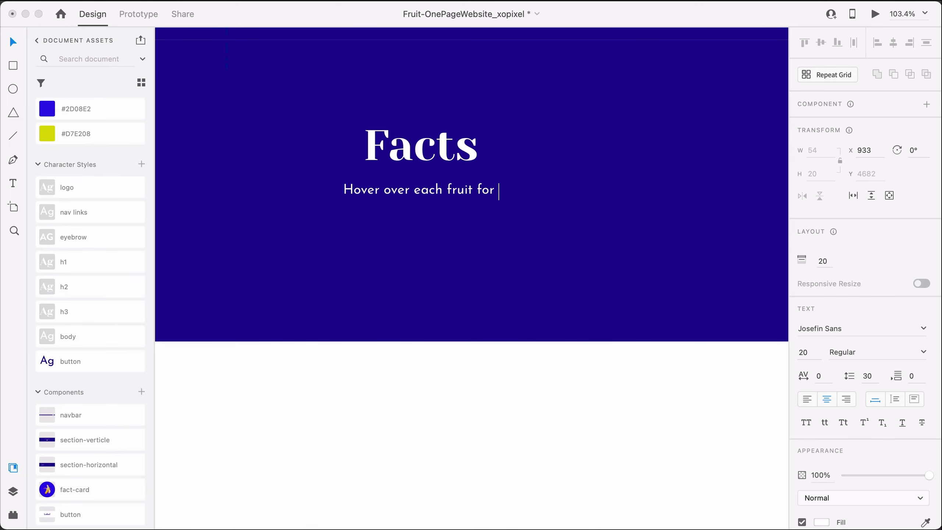
pyautogui.press('BackSpace')
pyautogui.press('BackSpace')
pyautogui.press('BackSpace')
pyautogui.press('BackSpace')
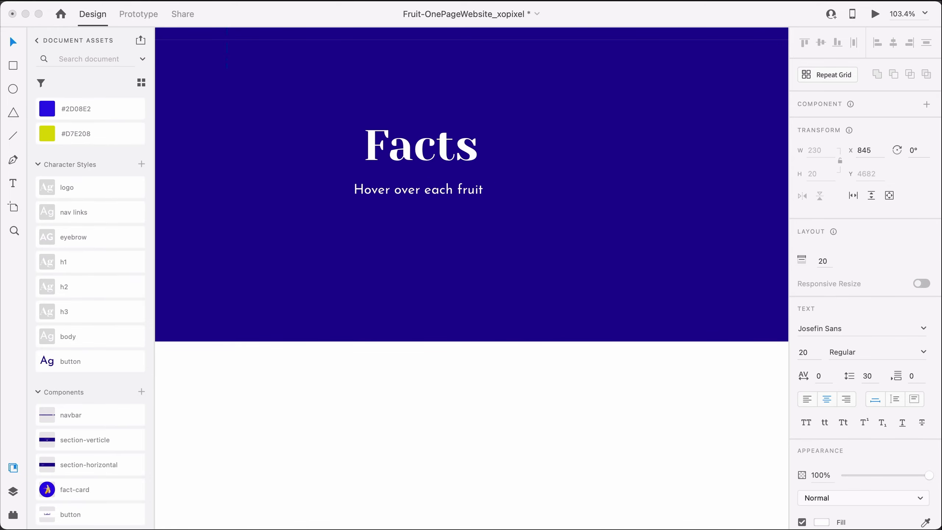
pyautogui.write('to read a fun')
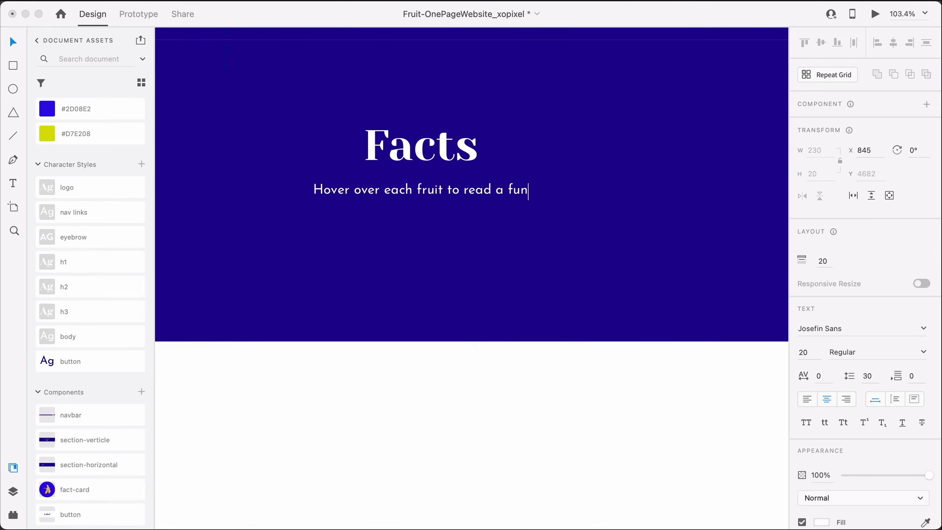
pyautogui.write(' fact.')
pyautogui.click(546, 339)
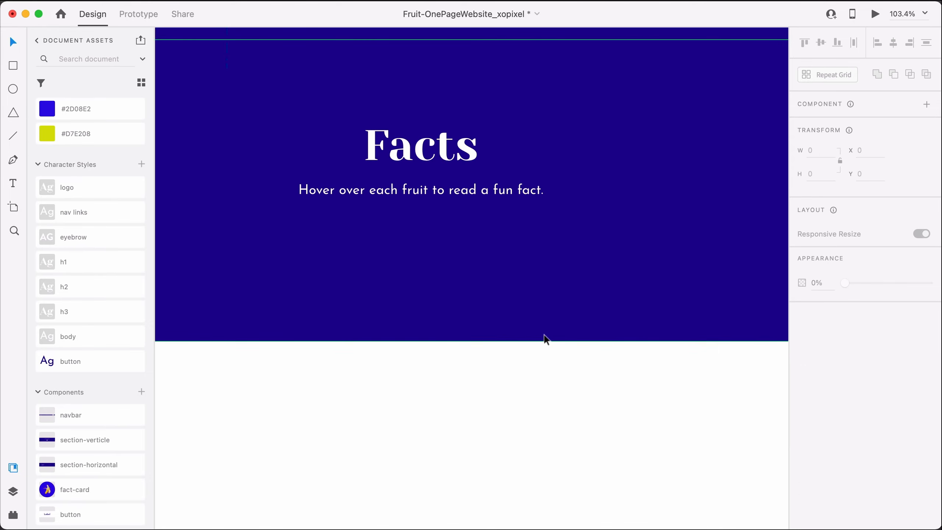
# Step: Ungroup the Facts section's component instance
pyautogui.scroll(-3, 546, 340)
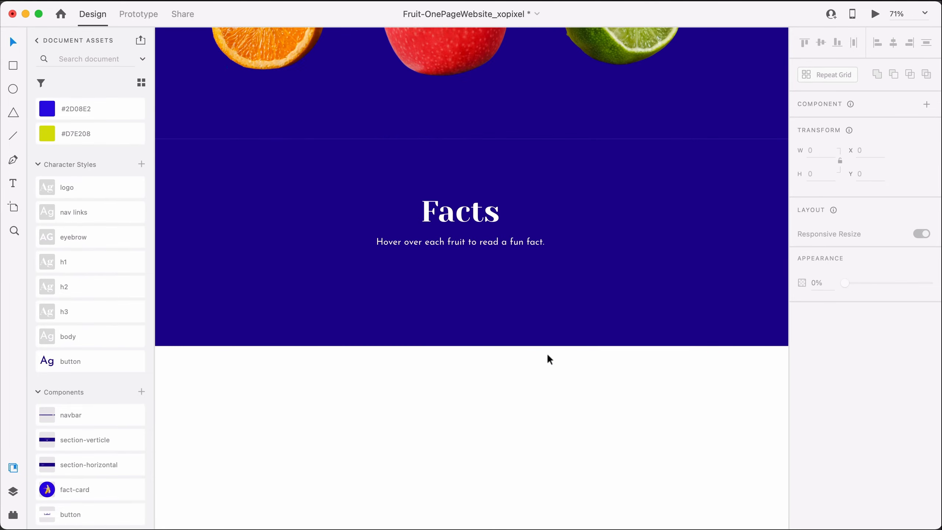
pyautogui.scroll(-2, 549, 358)
pyautogui.click(586, 299)
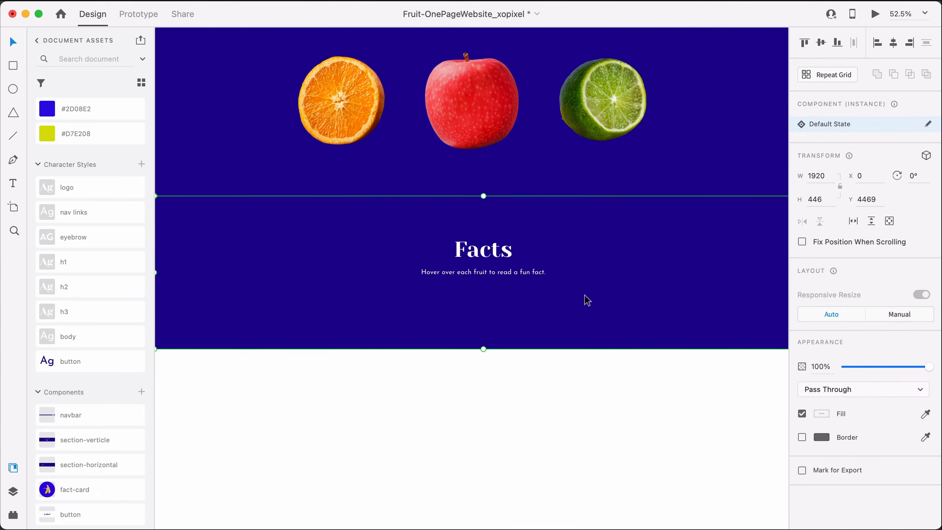
pyautogui.rightClick(586, 299)
pyautogui.click(596, 415)
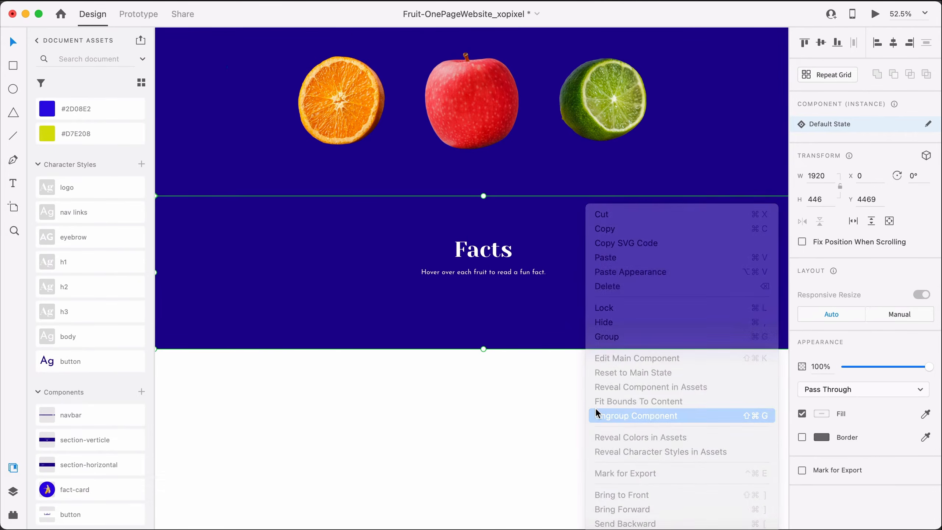
# Step: Extend the Facts section's background rectangle down to the end of the artboard, with a height of 1182
pyautogui.scroll(-1, 524, 378)
pyautogui.scroll(-3, 524, 379)
pyautogui.click(518, 310)
pyautogui.click(496, 207)
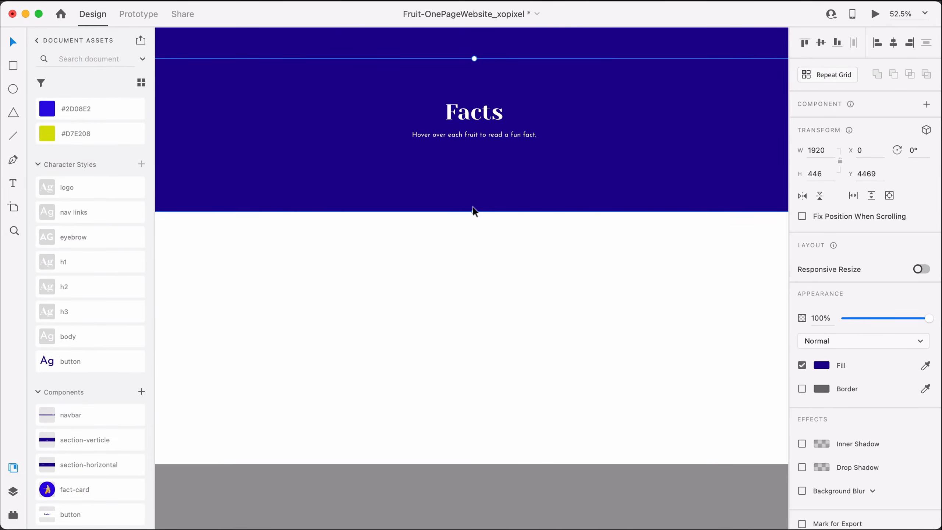
pyautogui.moveTo(474, 211); pyautogui.dragTo(458, 461)
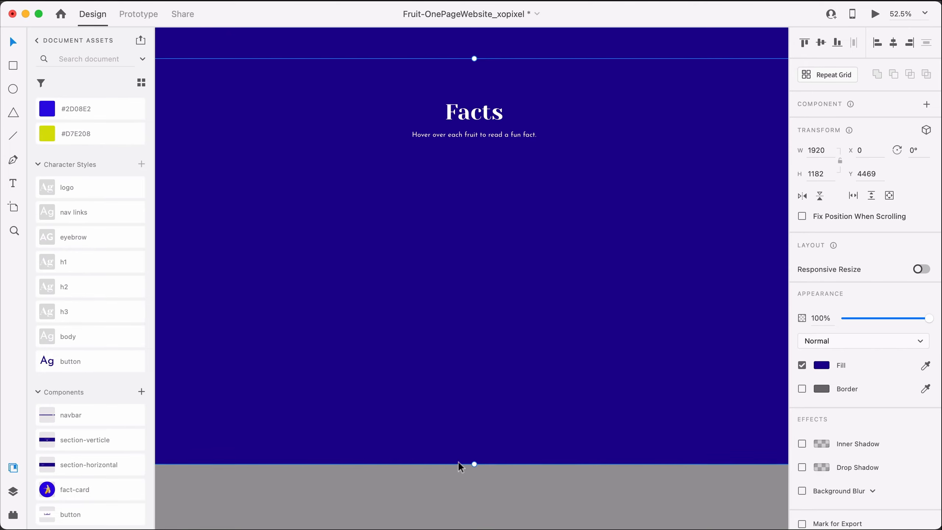
pyautogui.scroll(-1, 458, 461)
pyautogui.click(501, 459)
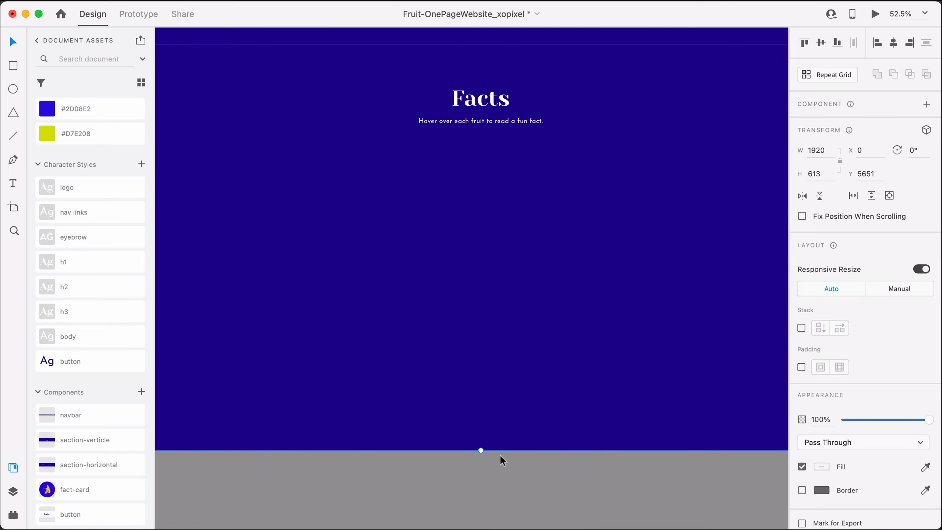
# Step: With the layout grid as a guide, place a fact-card component below the Facts text at X 140, Y 4820
pyautogui.press('super+shift+apostrophe')
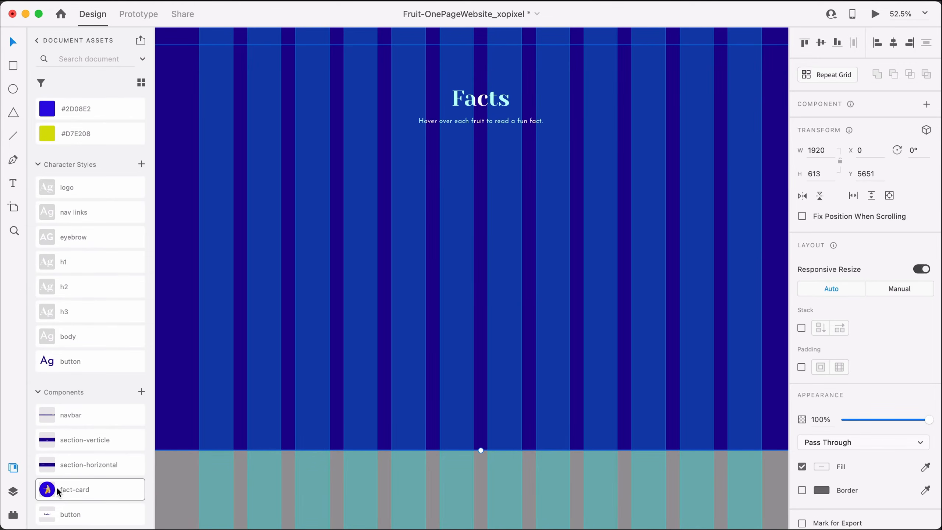
pyautogui.moveTo(56, 490); pyautogui.dragTo(439, 177)
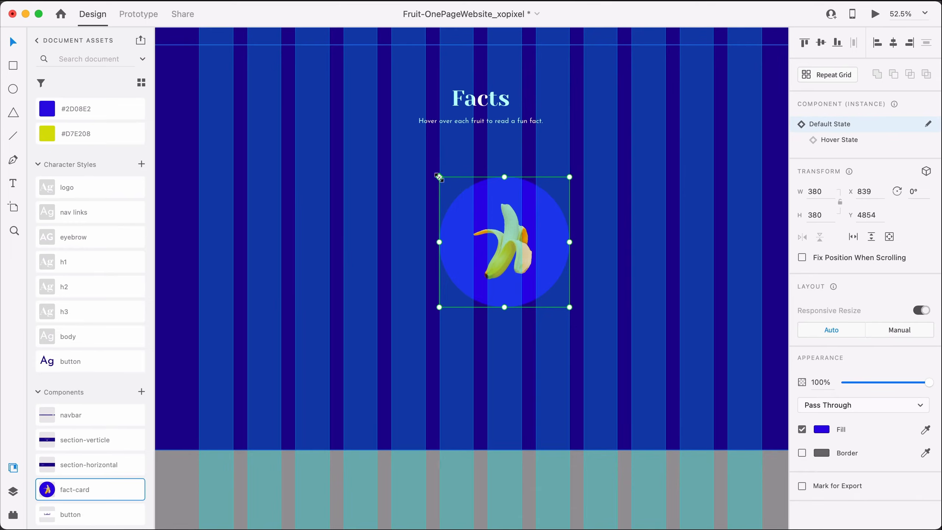
pyautogui.moveTo(547, 233); pyautogui.dragTo(312, 222)
pyautogui.scroll(2, 311, 221)
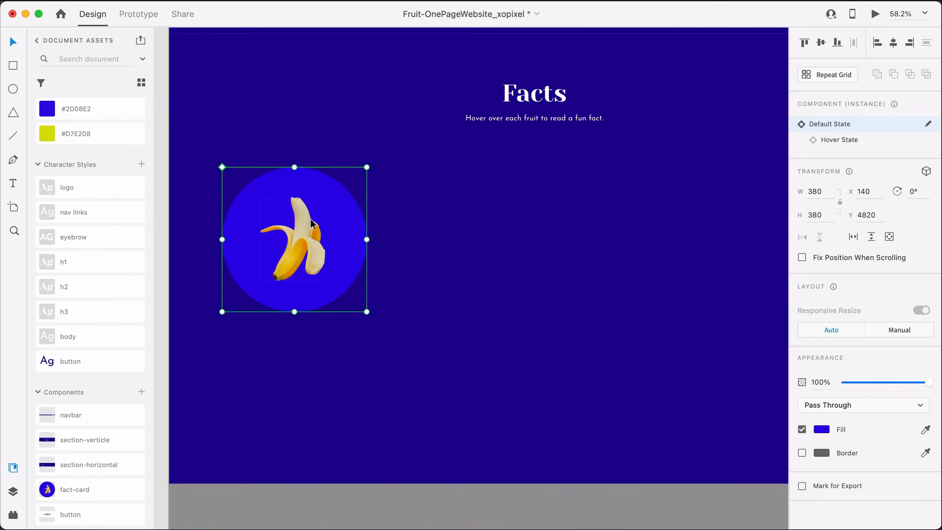
# Step: Examine the banana image and circle that make up the fact card's default state
pyautogui.click(386, 259)
pyautogui.scroll(1, 288, 253)
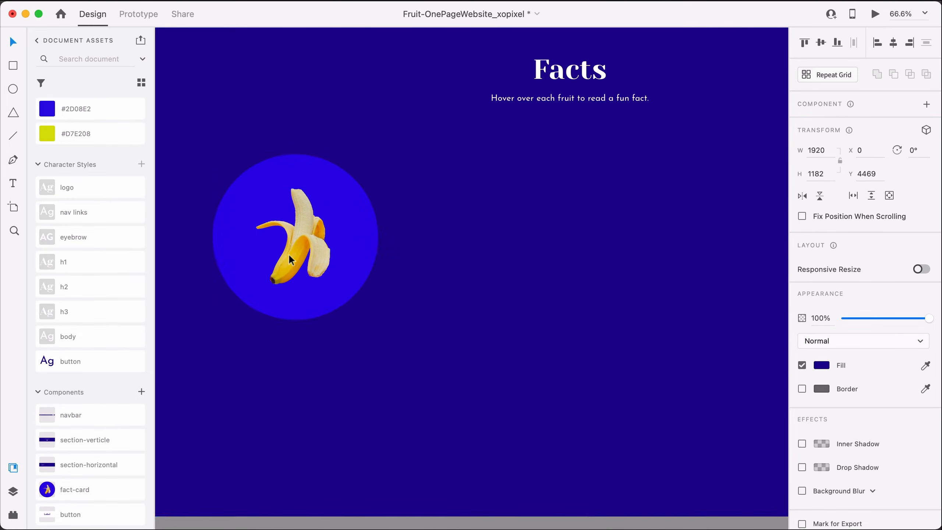
pyautogui.hscroll(-2, 265, 246)
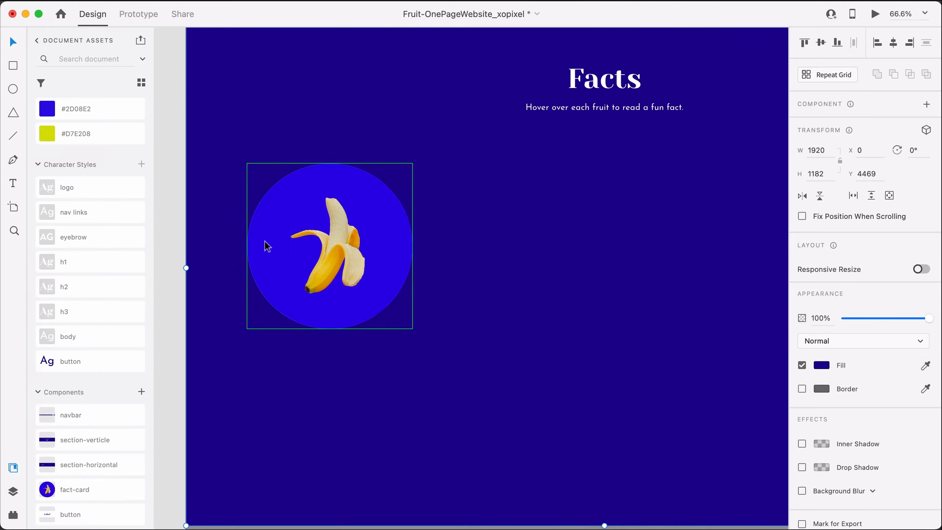
pyautogui.scroll(2, 267, 246)
pyautogui.doubleClick(316, 232)
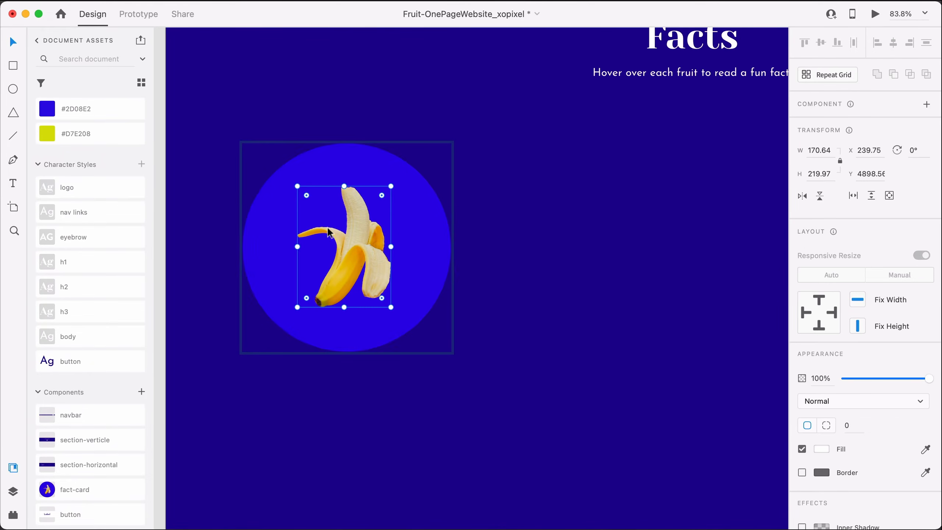
pyautogui.click(273, 227)
pyautogui.click(515, 214)
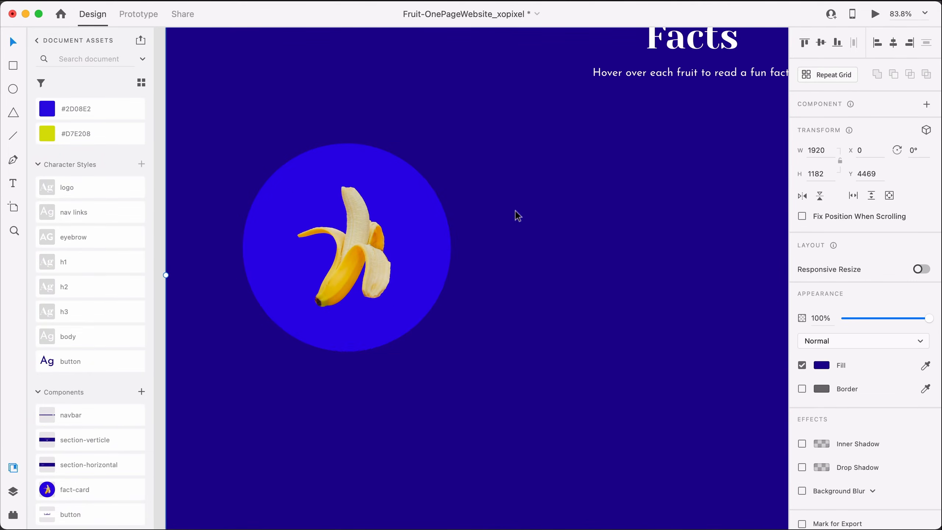
pyautogui.click(381, 220)
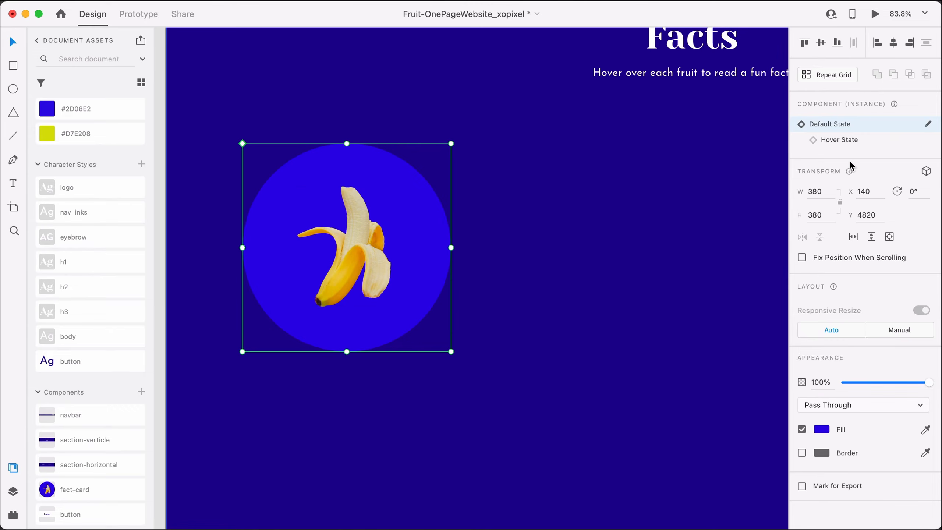
# Step: Switch the fact card to its Hover State and examine its heading, body text and circle
pyautogui.click(851, 141)
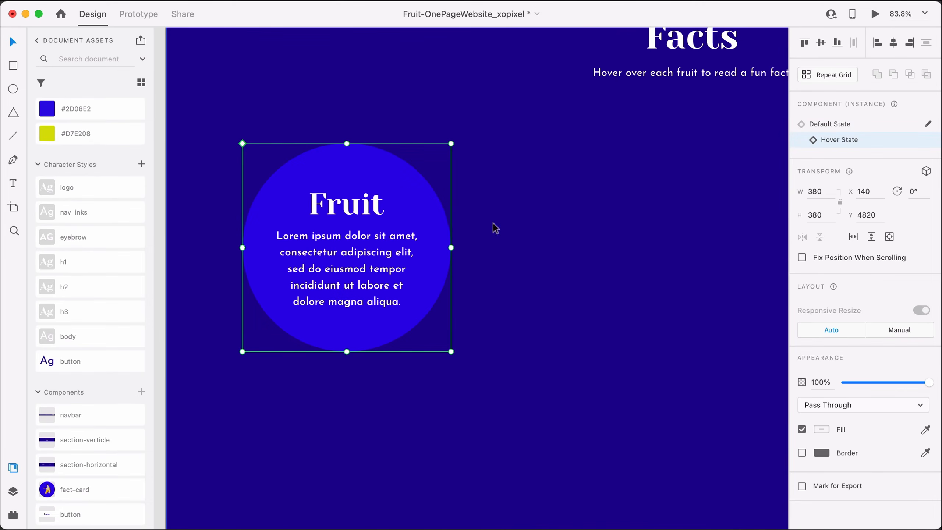
pyautogui.click(347, 214)
pyautogui.doubleClick(347, 214)
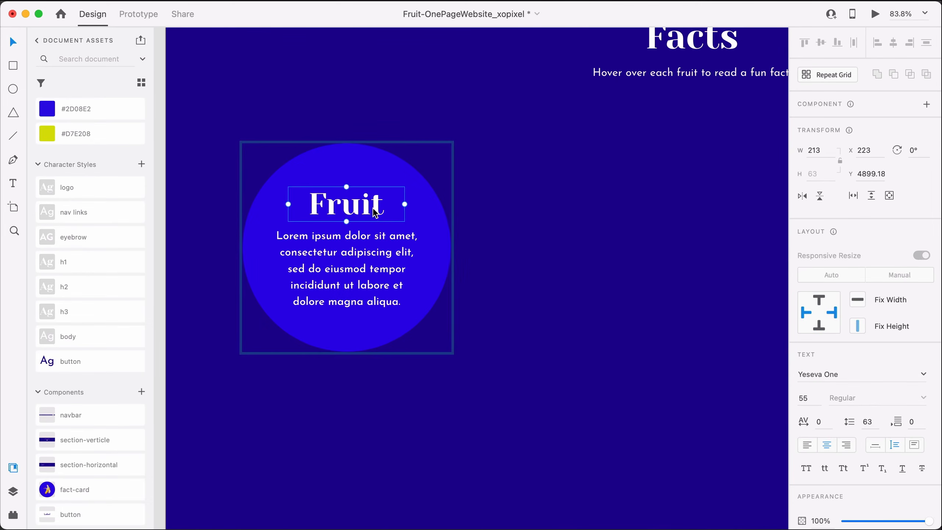
pyautogui.click(386, 241)
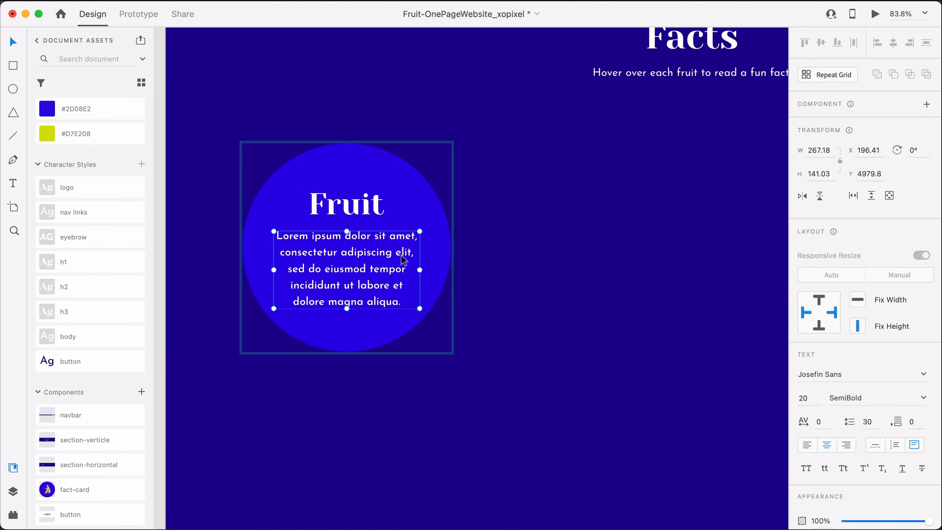
pyautogui.click(442, 252)
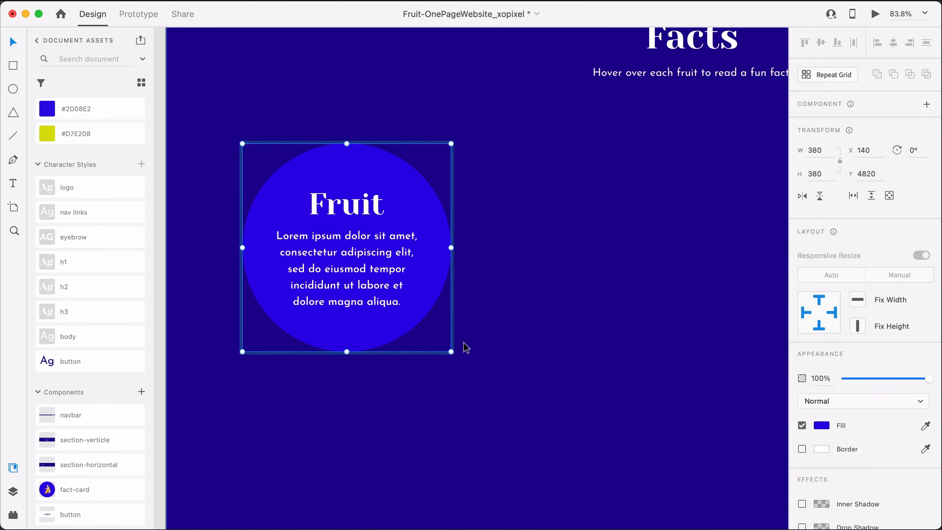
pyautogui.click(487, 358)
pyautogui.hscroll(2, 407, 247)
pyautogui.scroll(-2, 407, 247)
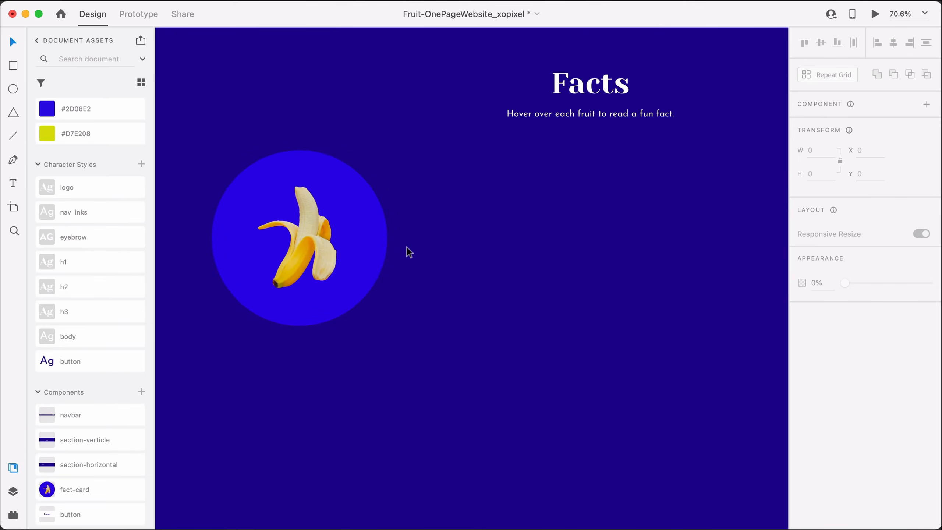
# Step: Using the layout grid, draw a 380 × 380 circle beside the banana card and align it at X 560, Y 4770
pyautogui.press('super+shift+apostrophe')
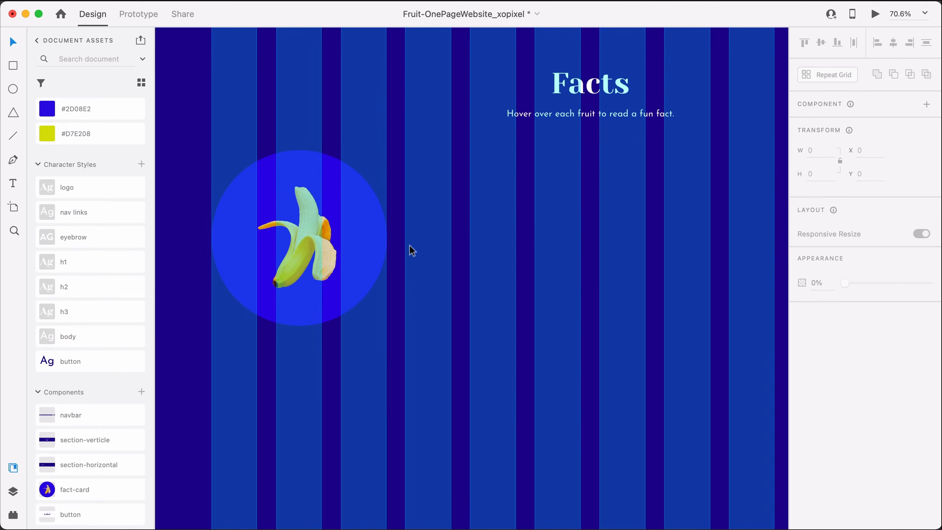
pyautogui.hscroll(2, 441, 241)
pyautogui.scroll(-1, 458, 240)
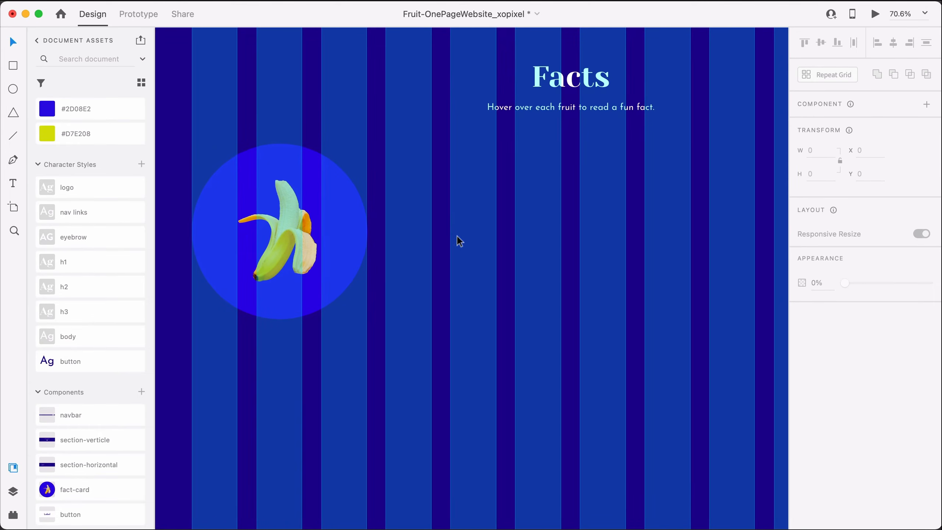
pyautogui.press('e')
pyautogui.moveTo(385, 167); pyautogui.dragTo(569, 343)
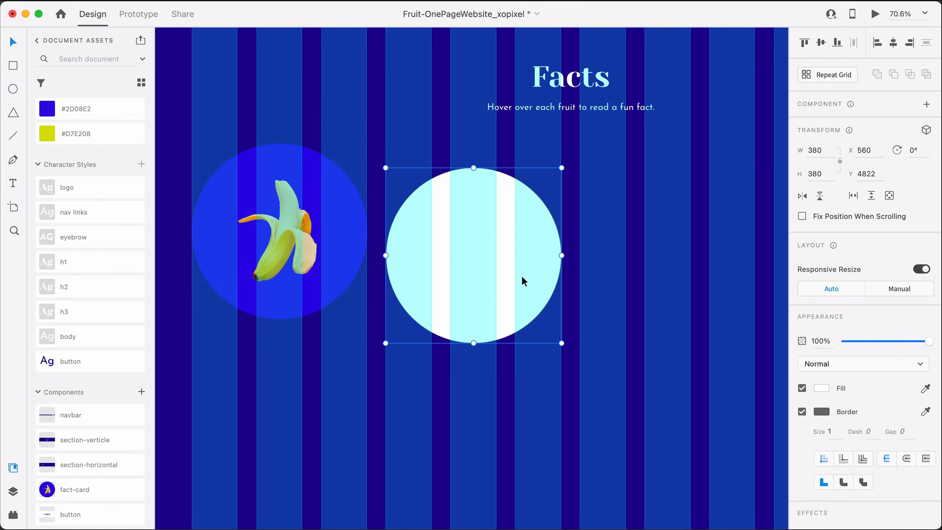
pyautogui.moveTo(521, 275); pyautogui.dragTo(521, 251)
# Step: Fill the new circle with #2D08E2, remove its border and hide the layout grid
pyautogui.scroll(3, 101, 111)
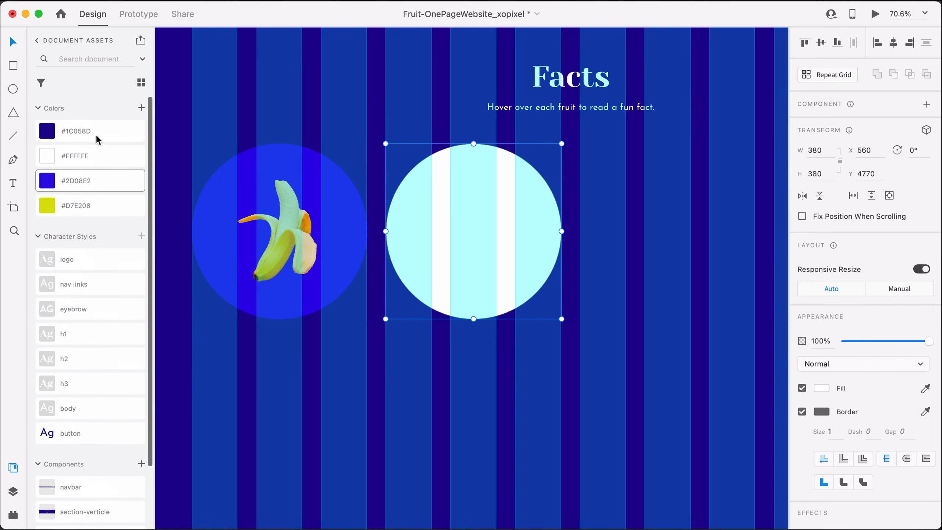
pyautogui.click(95, 180)
pyautogui.press('super+shift+apostrophe')
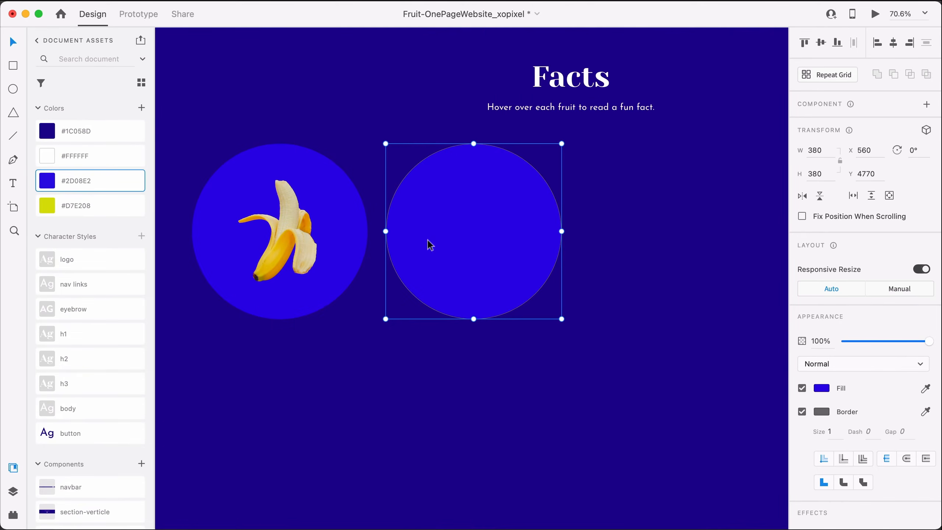
pyautogui.click(802, 412)
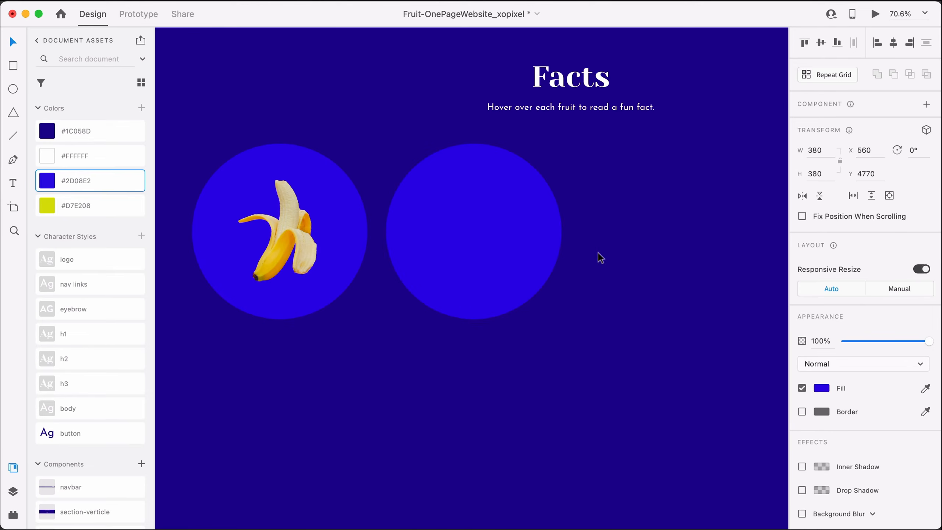
pyautogui.click(582, 233)
# Step: Copy the watermelon image from the fruit images artboard and paste it into the Facts section
pyautogui.scroll(3, 279, 207)
pyautogui.hscroll(-3, 279, 207)
pyautogui.scroll(10, 278, 209)
pyautogui.hscroll(-10, 278, 210)
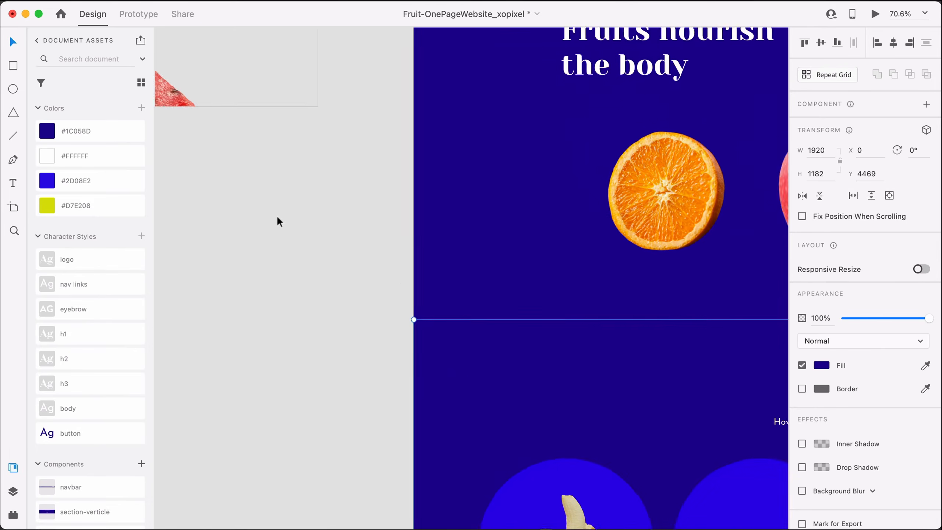
pyautogui.scroll(10, 281, 271)
pyautogui.hscroll(-2, 281, 271)
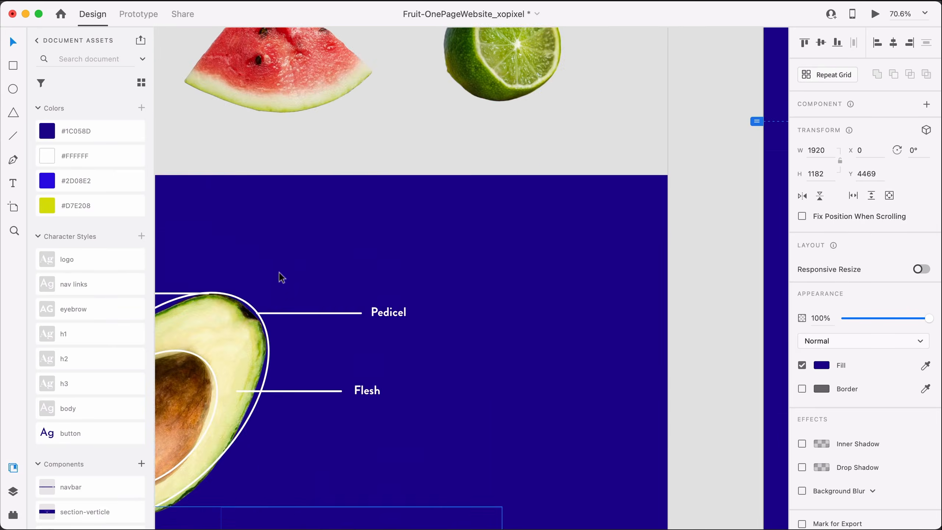
pyautogui.click(280, 273)
pyautogui.scroll(-15, 283, 273)
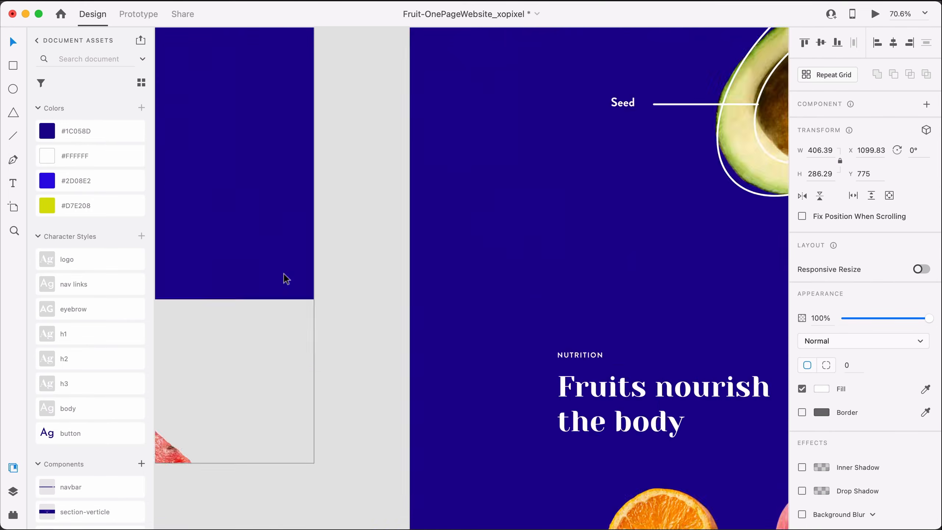
pyautogui.scroll(5, 284, 276)
pyautogui.scroll(2, 283, 276)
pyautogui.hscroll(-2, 284, 276)
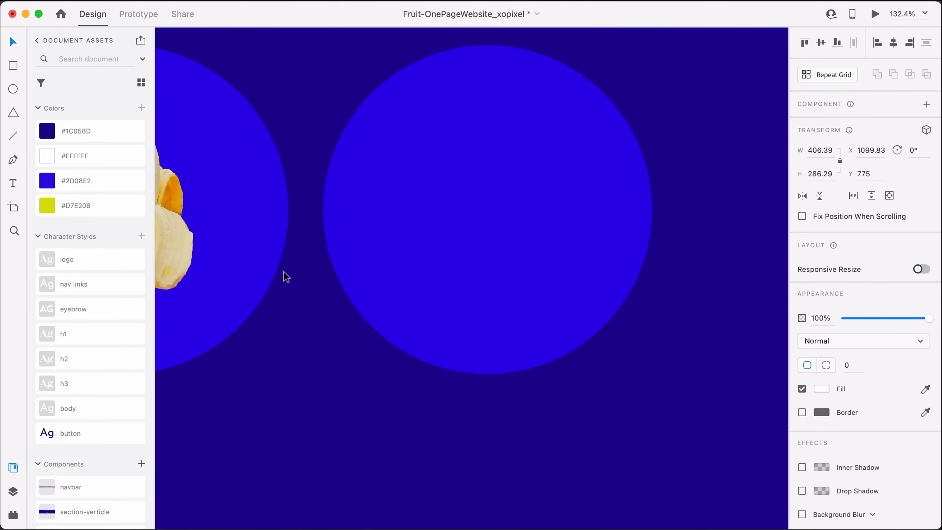
pyautogui.press('super+v')
# Step: Scale the watermelon image to about 224 × 158 and centre it in the second circle
pyautogui.moveTo(535, 268); pyautogui.dragTo(556, 223)
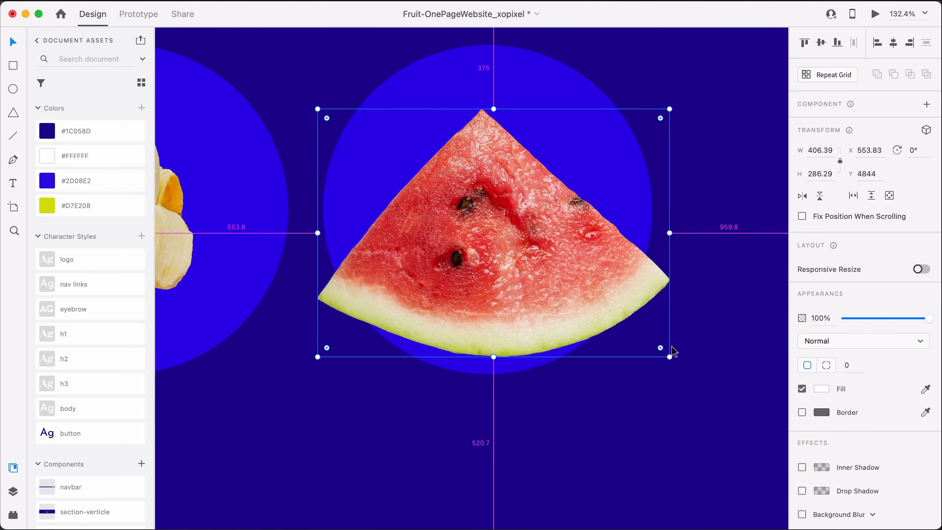
pyautogui.moveTo(661, 356); pyautogui.dragTo(580, 312)
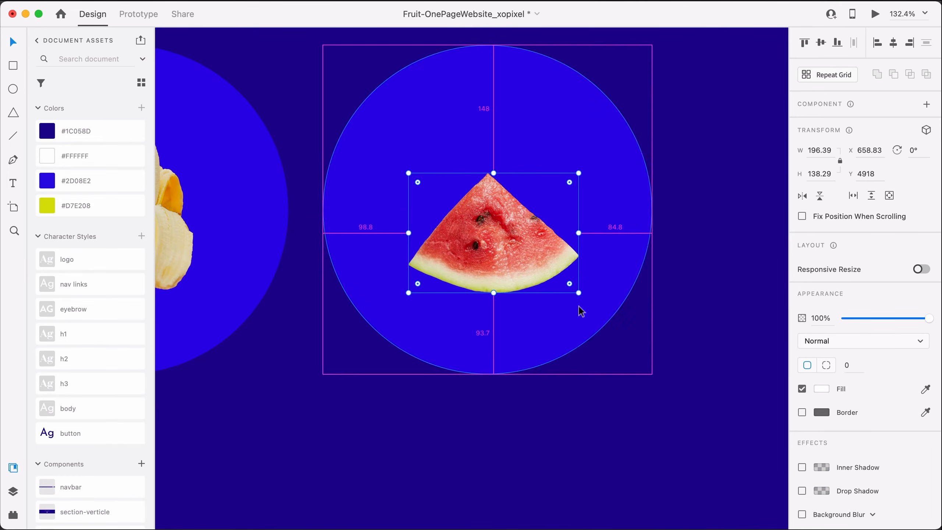
pyautogui.moveTo(515, 255); pyautogui.dragTo(509, 232)
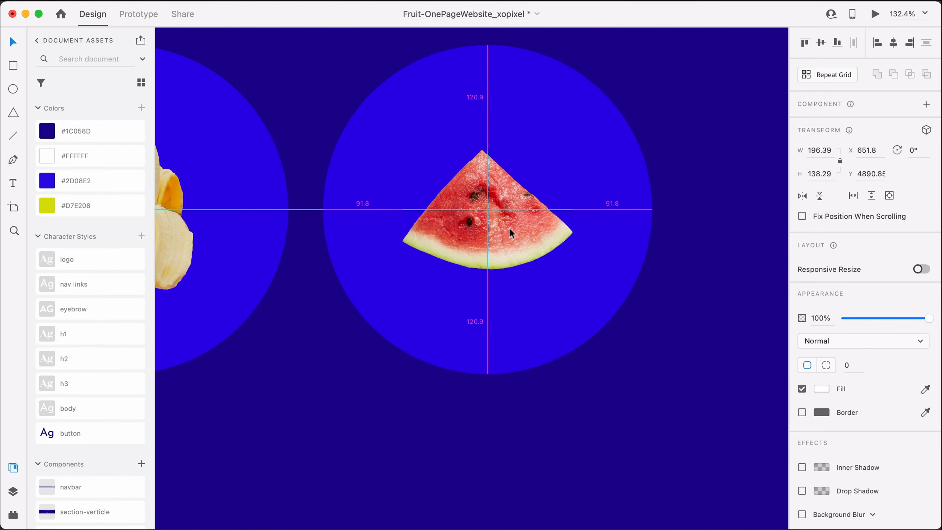
pyautogui.moveTo(573, 270); pyautogui.dragTo(585, 315)
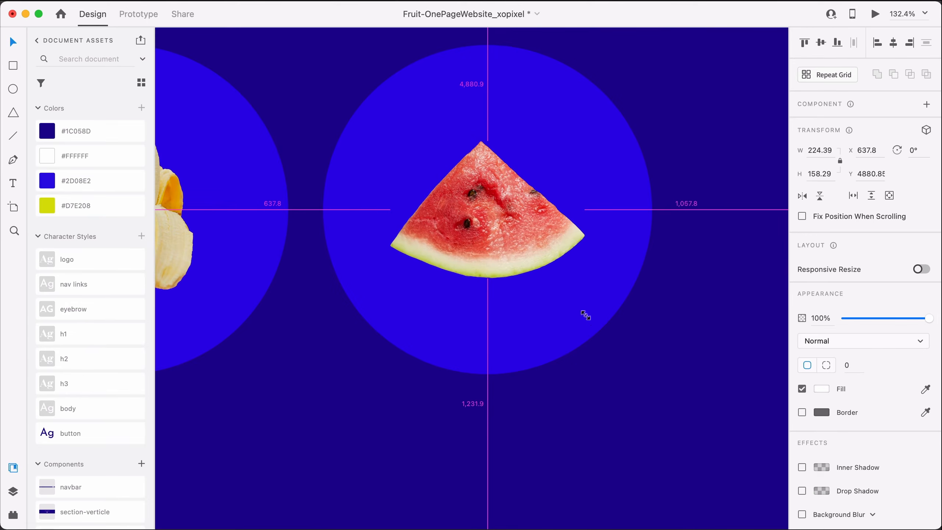
# Step: Duplicate the watermelon image together with its circle, placing the copy's circle at X 980, Y 4770
pyautogui.scroll(-5, 585, 316)
pyautogui.click(630, 273)
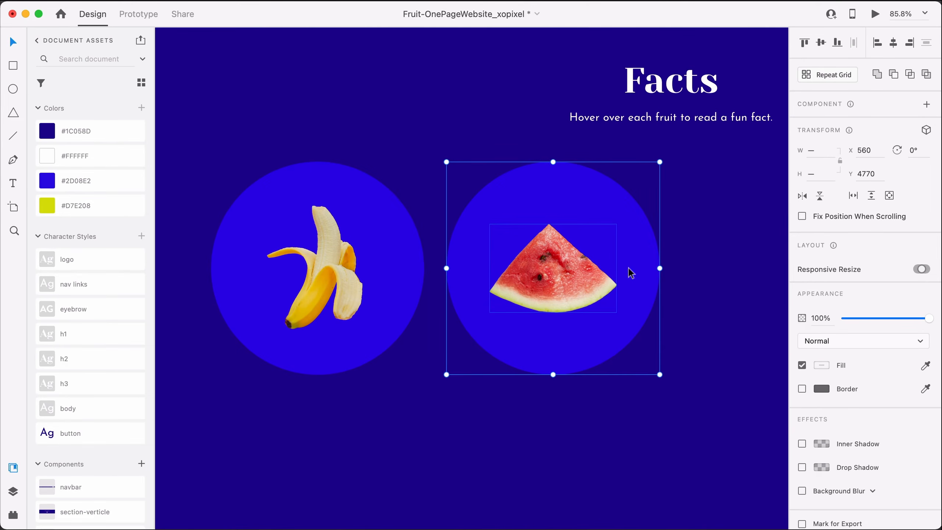
pyautogui.click(706, 339)
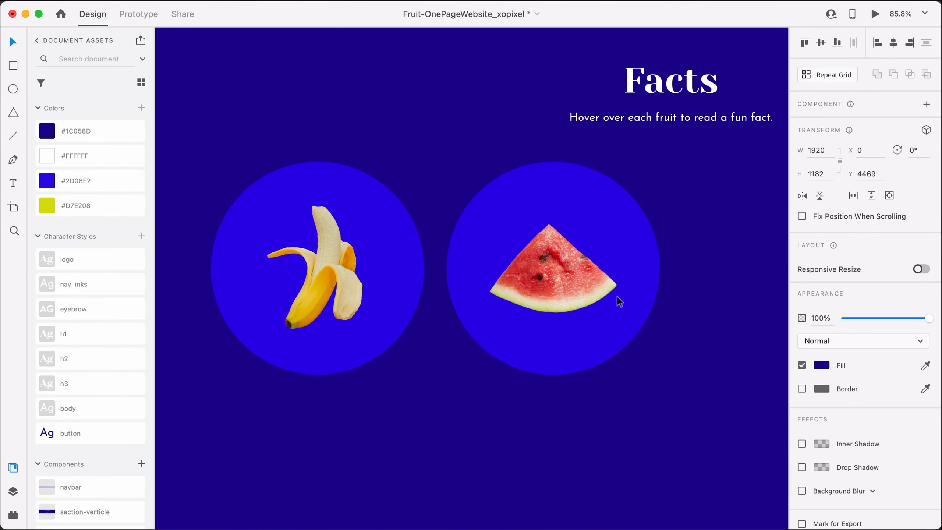
pyautogui.hscroll(2, 519, 264)
pyautogui.click(503, 256)
pyautogui.keyDown('shift'); pyautogui.click(576, 254); pyautogui.keyUp('shift')
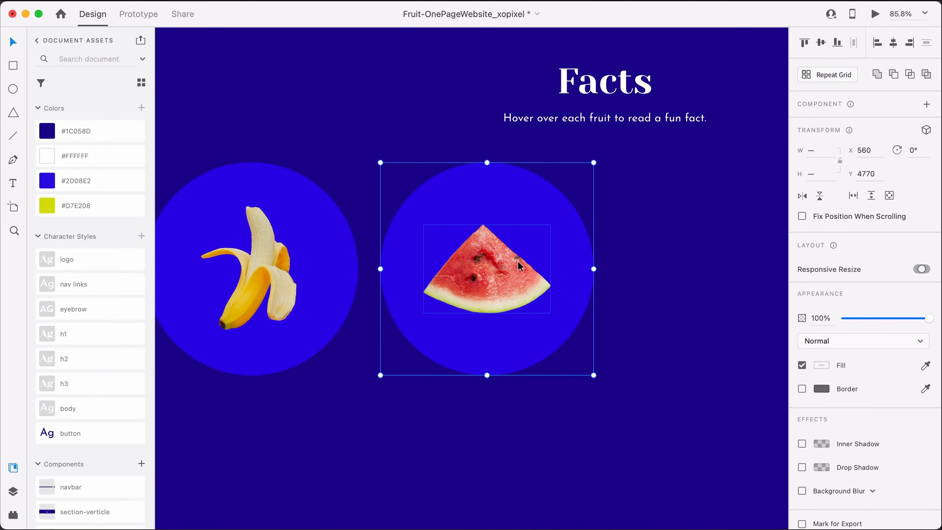
pyautogui.keyDown('alt'); pyautogui.moveTo(522, 268); pyautogui.dragTo(753, 281); pyautogui.keyUp('alt')
pyautogui.hscroll(2, 753, 281)
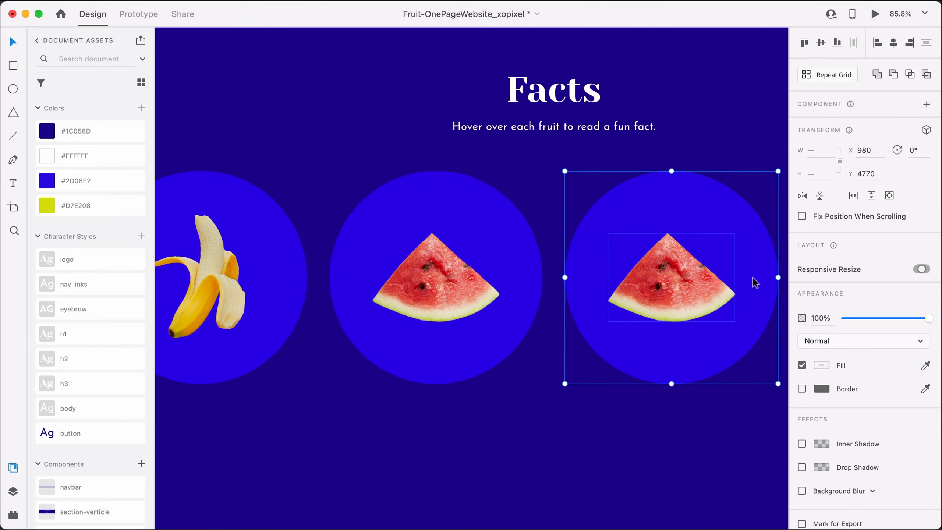
pyautogui.click(584, 415)
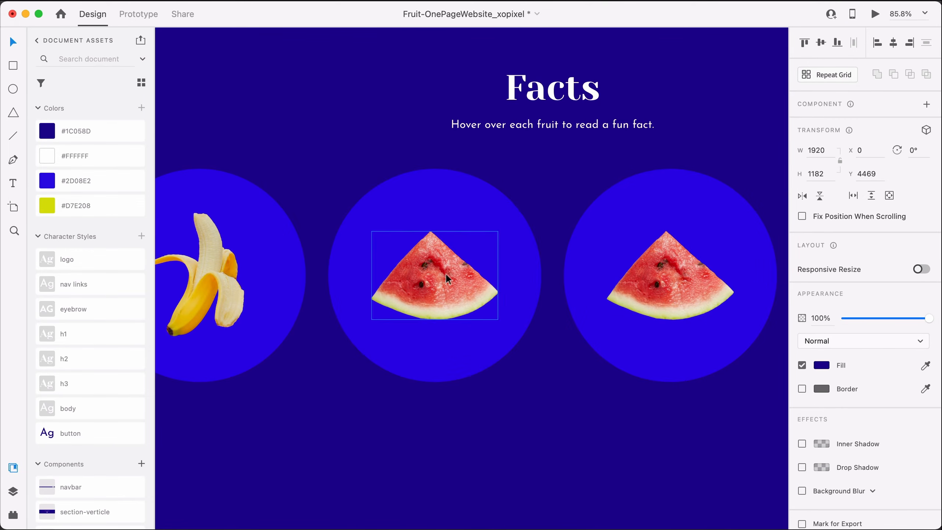
# Step: Delete the duplicate watermelon image from the third circle and group the second circle with its watermelon image
pyautogui.click(639, 291)
pyautogui.press('Delete')
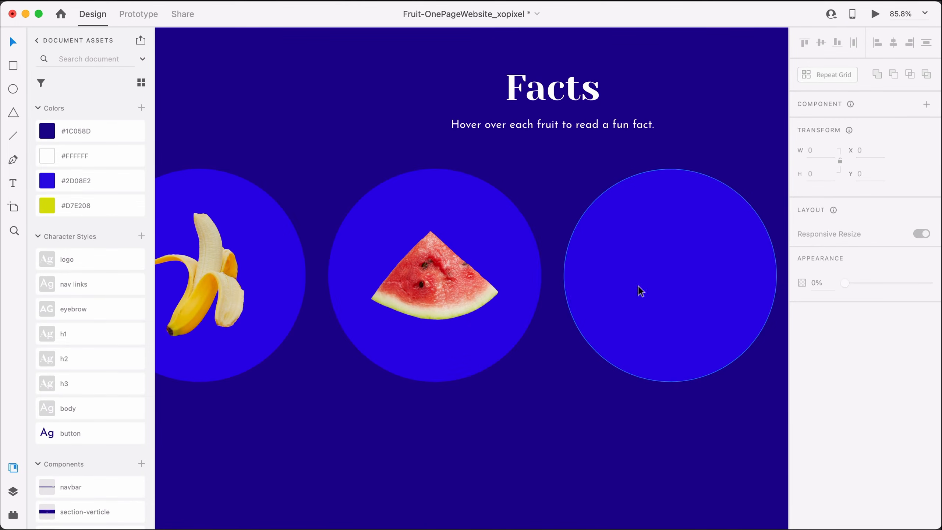
pyautogui.click(480, 265)
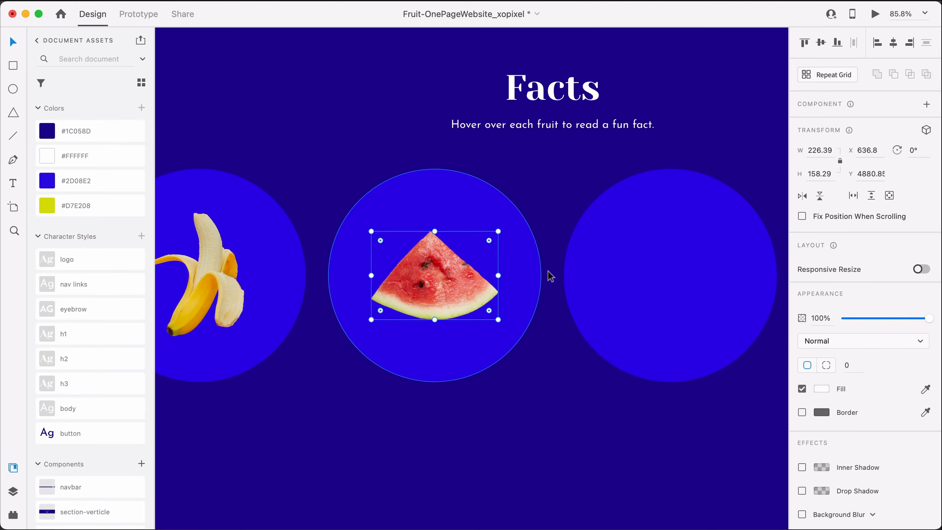
pyautogui.click(519, 272)
pyautogui.keyDown('shift'); pyautogui.click(424, 277); pyautogui.keyUp('shift')
pyautogui.press('super+g')
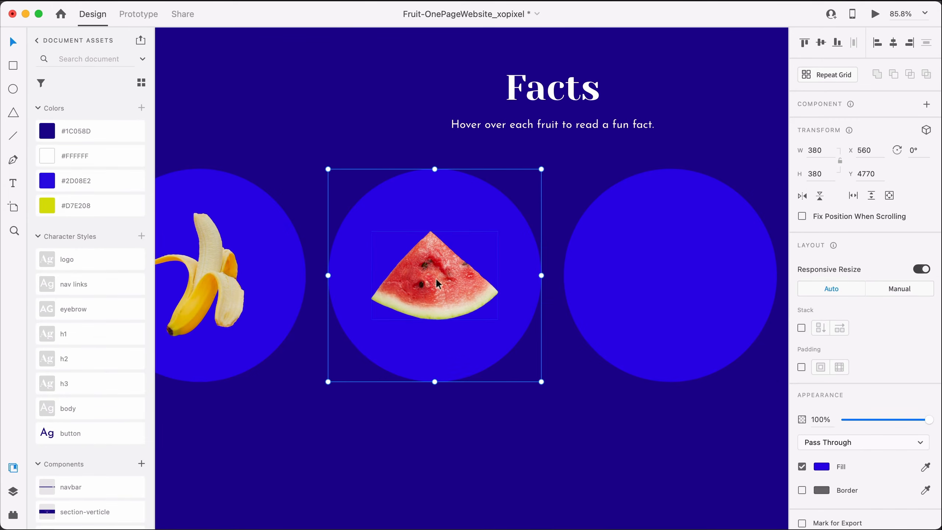
pyautogui.moveTo(424, 278); pyautogui.dragTo(424, 281)
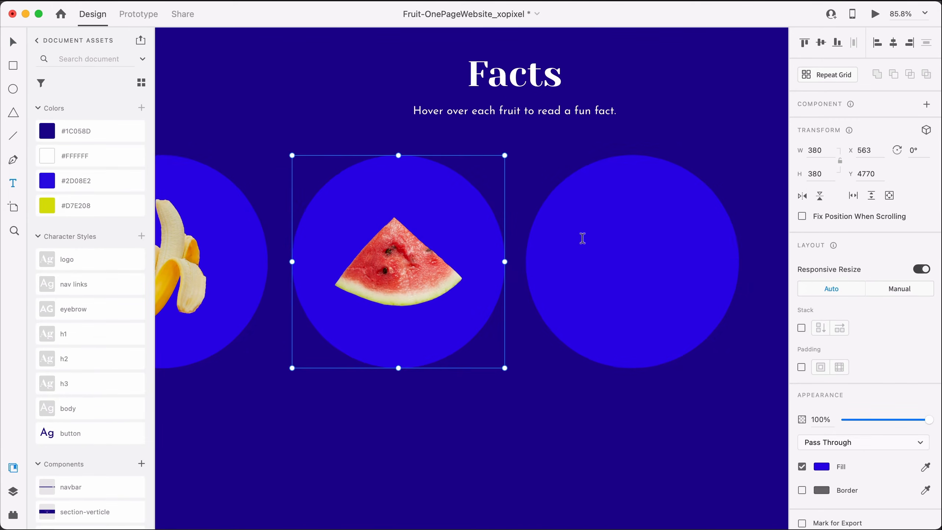
# Step: Add the text "Watermelon" inside the third circle and apply the h3 character style
pyautogui.click(583, 237)
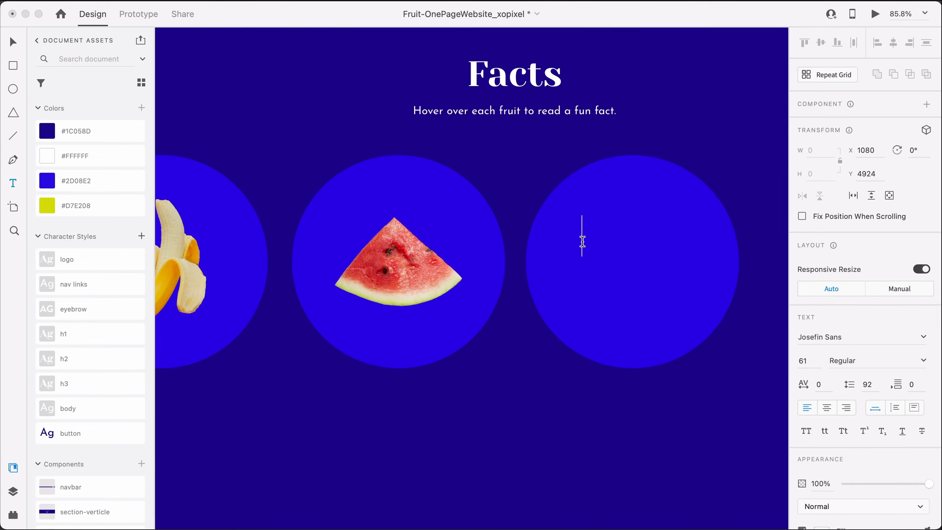
pyautogui.write('Fruit')
pyautogui.press('Escape')
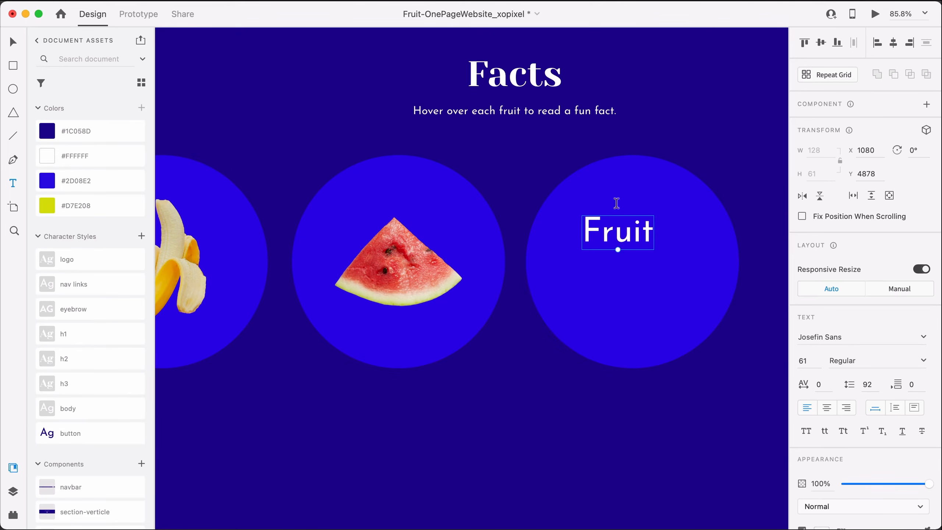
pyautogui.doubleClick(615, 232)
pyautogui.write('Watermelon')
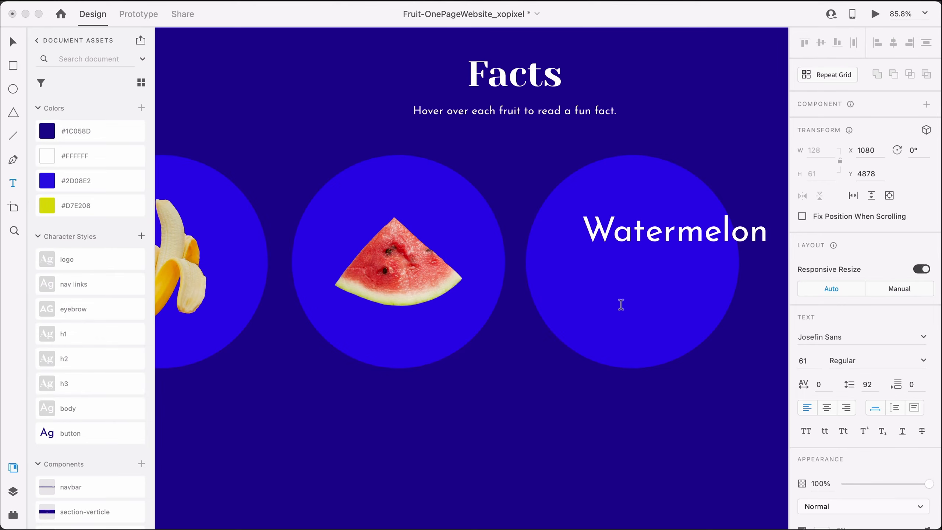
pyautogui.press('Escape')
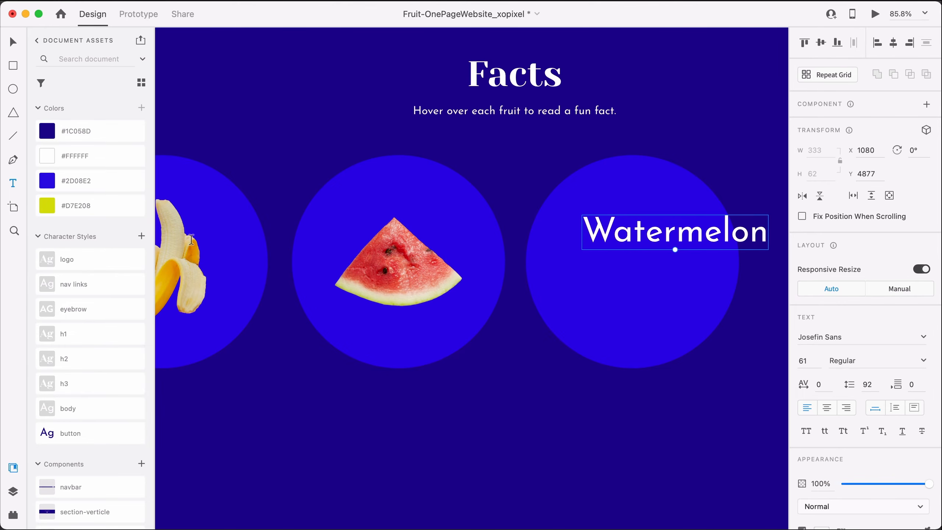
pyautogui.click(85, 383)
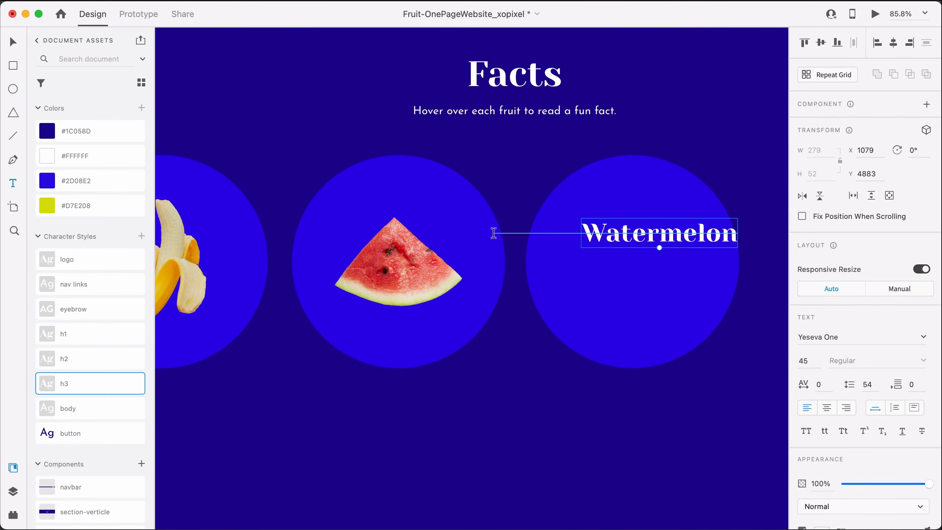
# Step: Centre the title in the third circle and add a body-style copy below it reading "This is where the fact goes"
pyautogui.press('v')
pyautogui.moveTo(720, 237); pyautogui.dragTo(693, 281)
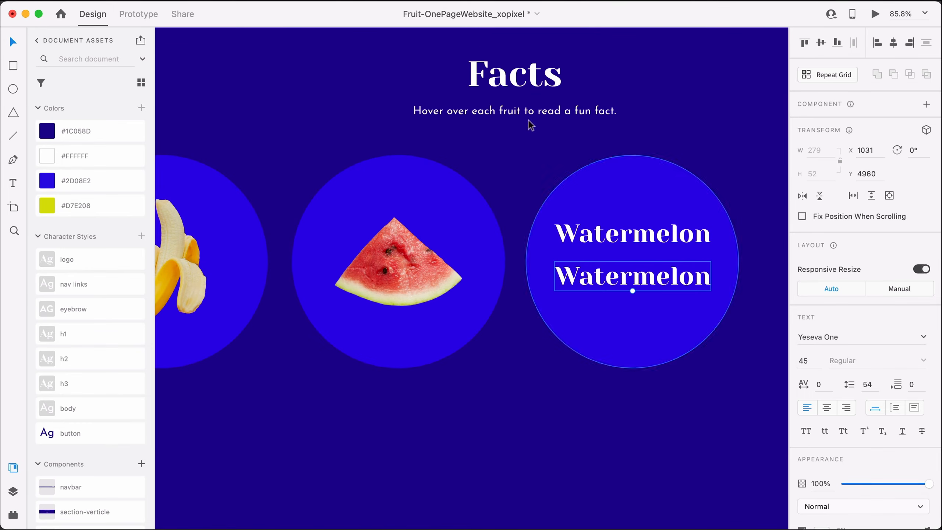
pyautogui.press('Return')
pyautogui.write('This is wh')
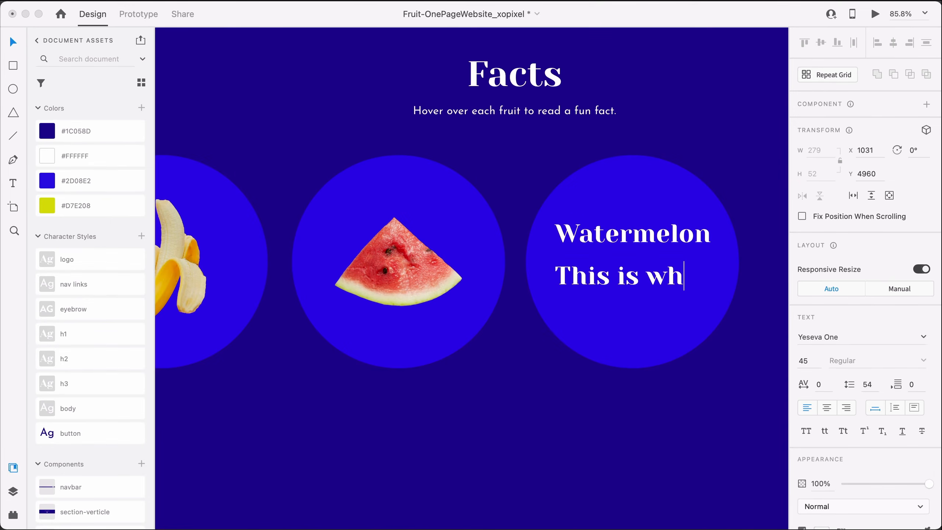
pyautogui.write('ere the f')
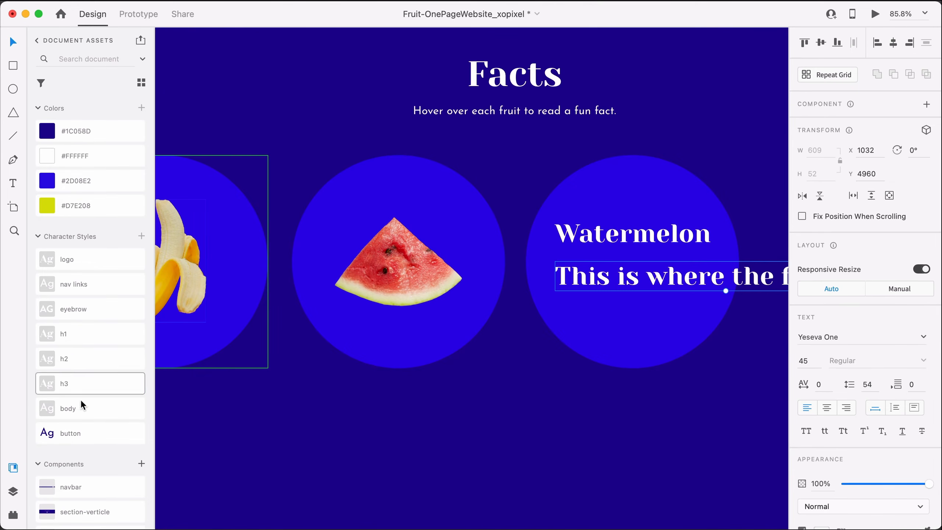
pyautogui.click(85, 416)
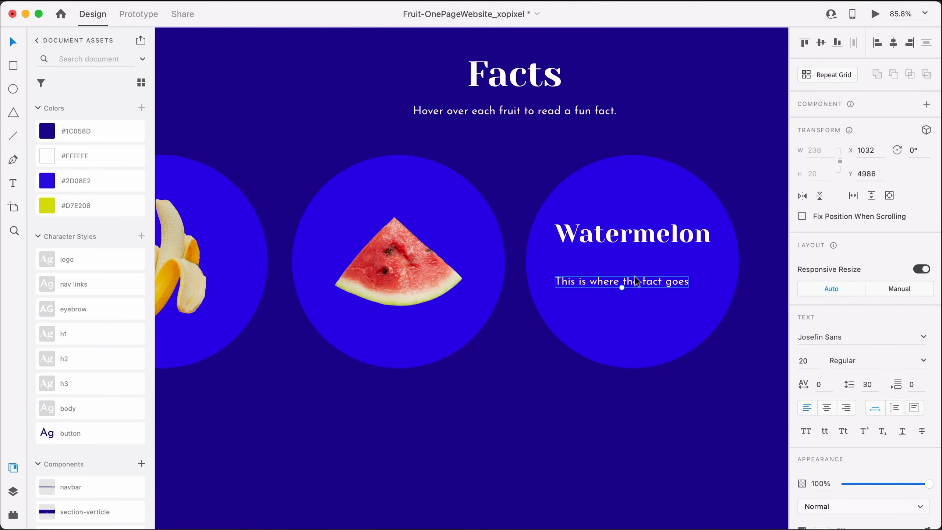
pyautogui.moveTo(633, 283); pyautogui.dragTo(640, 266)
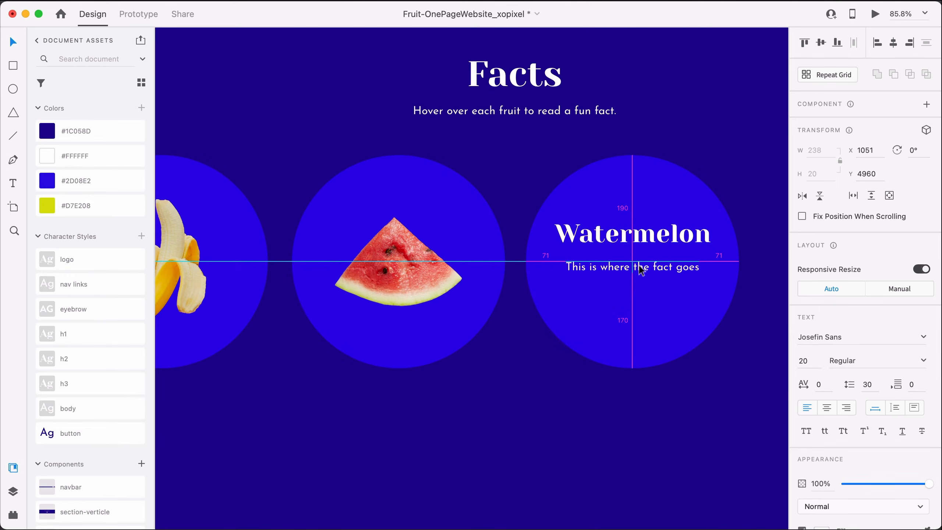
# Step: Extend the fact text with ". Lorem upset dollar" and make it a fixed-size text box of about 249 × 123
pyautogui.write('. Lorem upset dol')
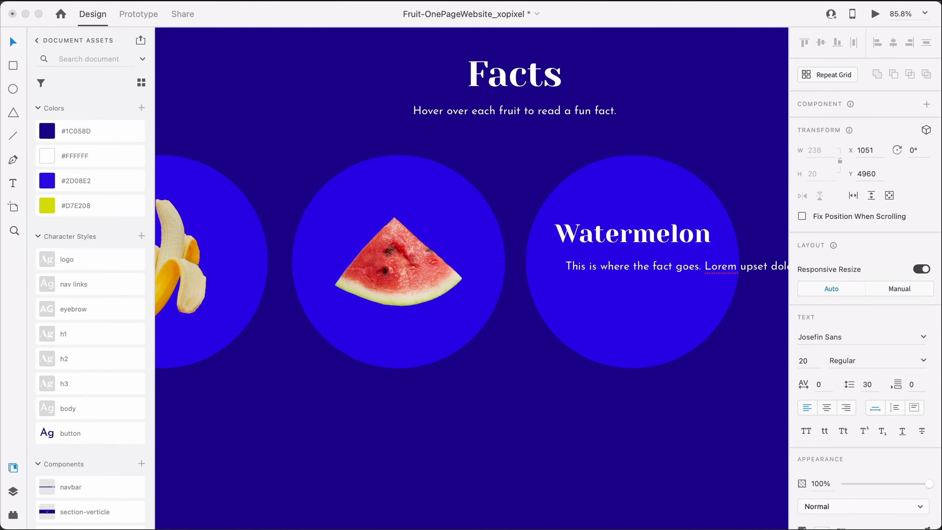
pyautogui.press('Escape')
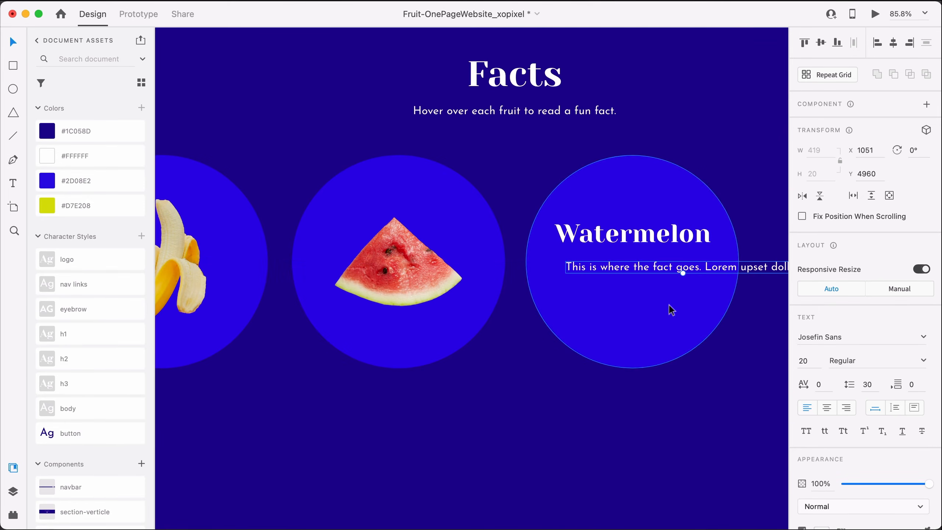
pyautogui.click(895, 408)
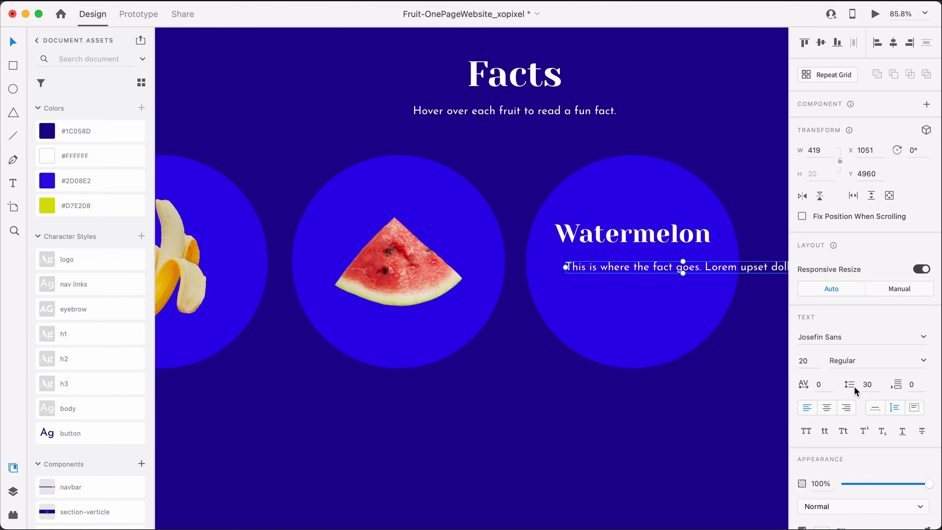
pyautogui.hscroll(5, 751, 276)
pyautogui.moveTo(721, 267); pyautogui.dragTo(623, 266)
pyautogui.moveTo(553, 278); pyautogui.dragTo(554, 320)
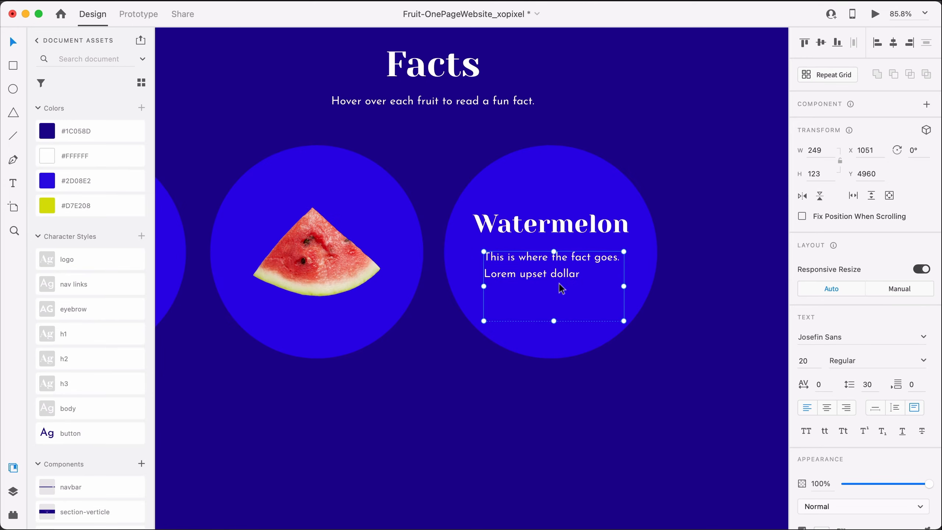
# Step: Replace the fact with Lorem ipsum placeholder text ending in "dolore magna aliqua." and enlarge its box to about 249 × 155, slightly nearer the title
pyautogui.hscroll(-2, 561, 286)
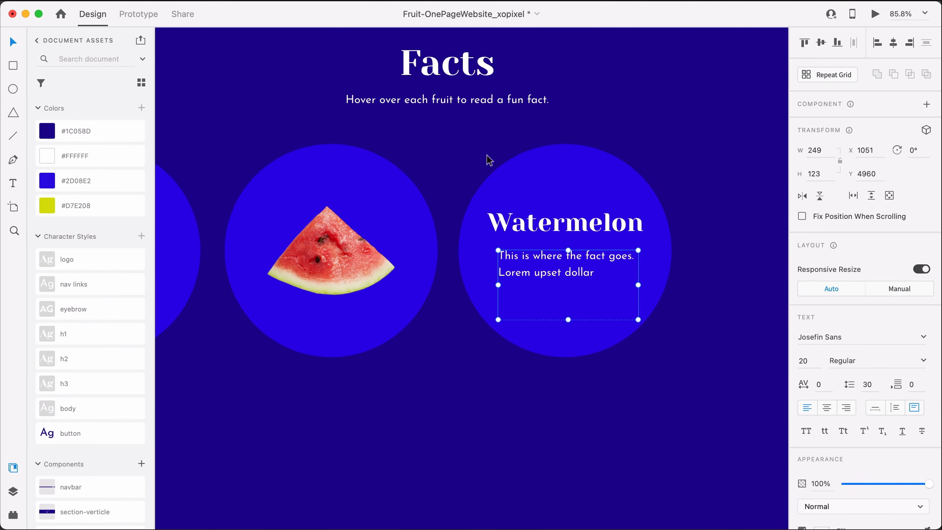
pyautogui.press('super+Tab')
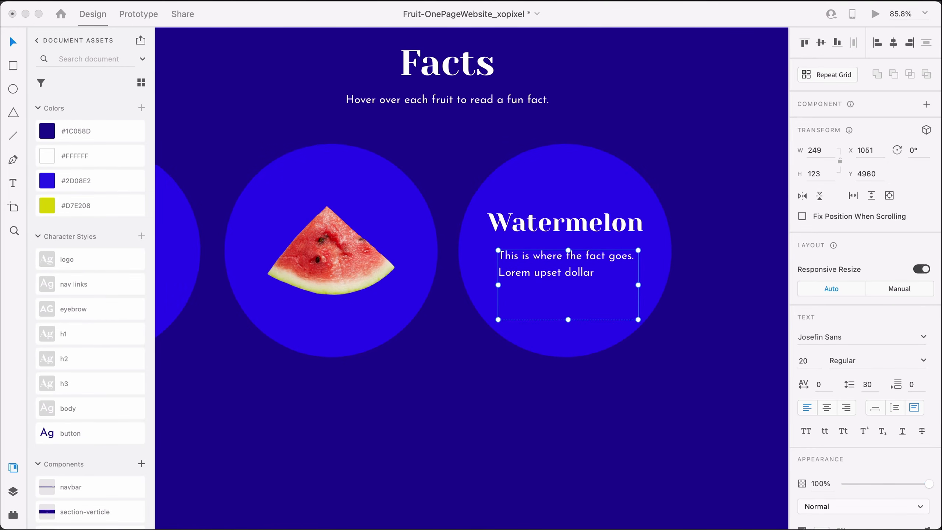
pyautogui.click(617, 432)
pyautogui.moveTo(568, 320); pyautogui.dragTo(571, 338)
pyautogui.press('Up')
pyautogui.press('Up')
pyautogui.press('Up')
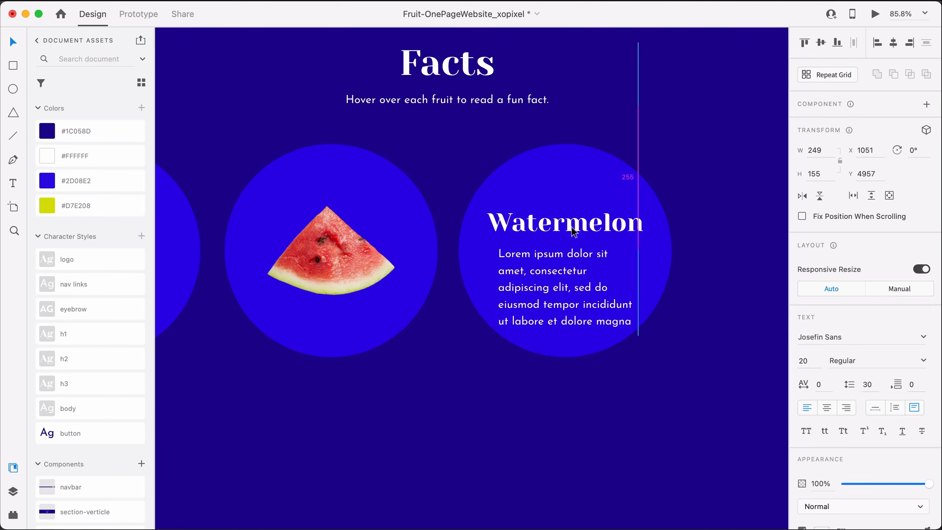
pyautogui.press('Up')
# Step: Centre-align the title and fact text, including their paragraphs, and move both up about 20 px
pyautogui.keyDown('shift'); pyautogui.click(573, 232); pyautogui.keyUp('shift')
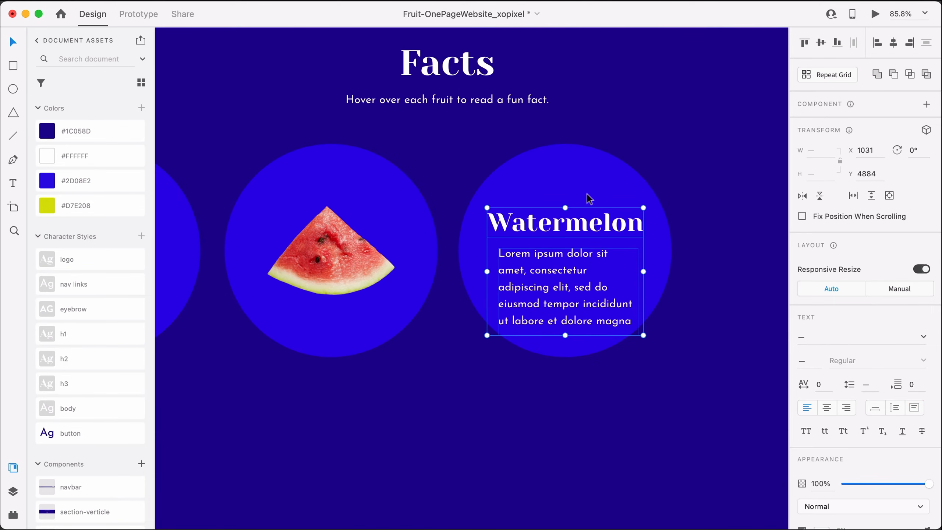
pyautogui.click(893, 45)
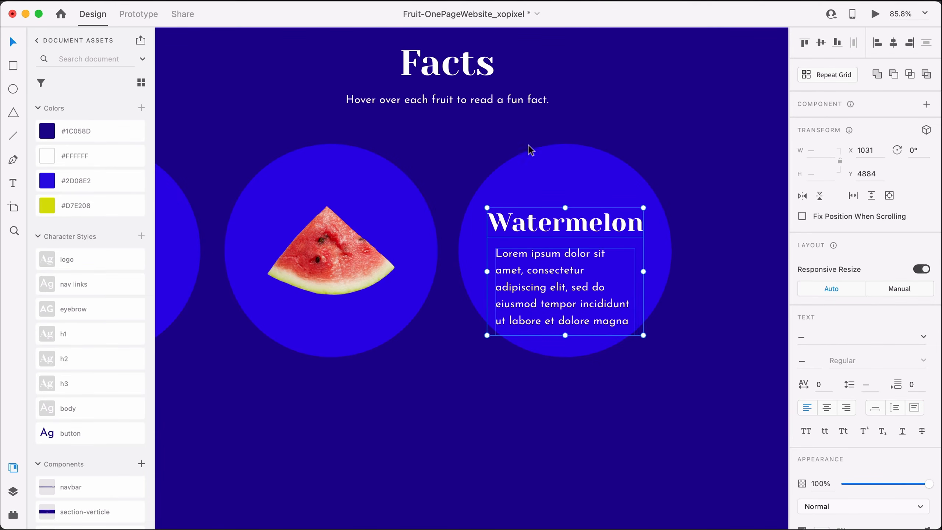
pyautogui.click(827, 408)
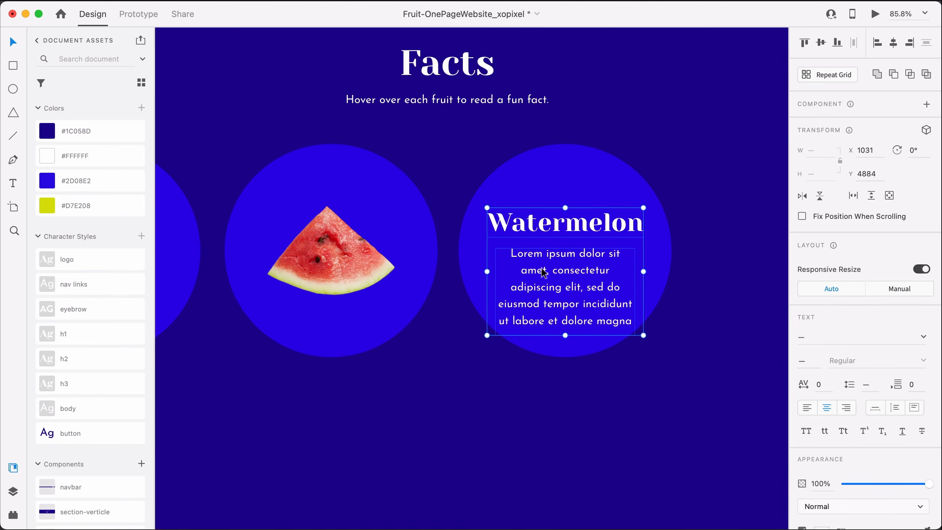
pyautogui.moveTo(548, 271)
pyautogui.mouseDown()
pyautogui.moveTo(549, 256)
pyautogui.moveTo(545, 261)
pyautogui.mouseUp()
# Step: Widen the fact text box on both sides to match the width of the Watermelon title
pyautogui.click(479, 272)
pyautogui.click(519, 276)
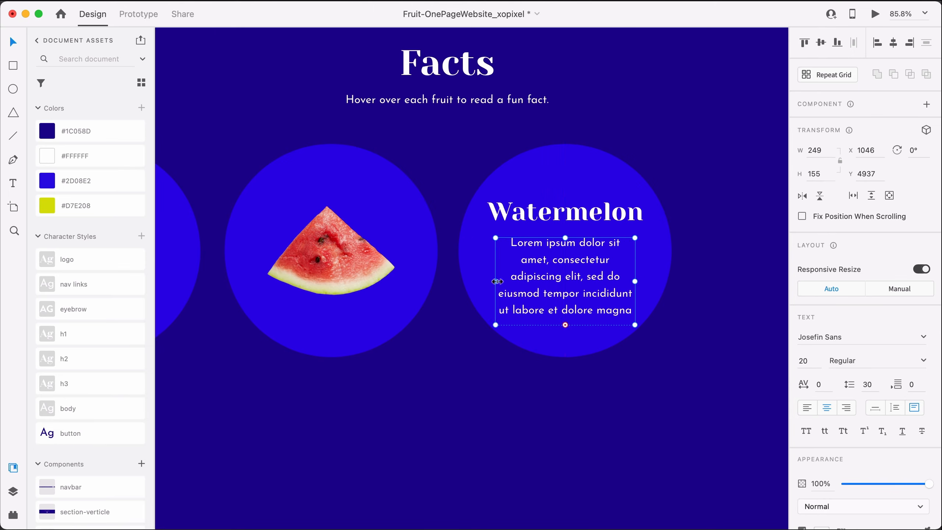
pyautogui.moveTo(497, 281); pyautogui.dragTo(487, 281)
pyautogui.moveTo(635, 282); pyautogui.dragTo(643, 281)
# Step: Nudge the title and fact text together until the title sits at Y 4873
pyautogui.keyDown('shift'); pyautogui.click(600, 218); pyautogui.keyUp('shift')
pyautogui.press('Up')
pyautogui.press('Up')
pyautogui.press('Up')
pyautogui.press('Up')
pyautogui.press('Up')
pyautogui.press('Up')
pyautogui.press('Up')
pyautogui.press('Up')
pyautogui.press('Up')
pyautogui.press('Up')
pyautogui.press('Up')
pyautogui.press('Up')
pyautogui.press('Up')
pyautogui.press('Down')
pyautogui.press('Down')
pyautogui.press('Down')
pyautogui.press('Down')
pyautogui.press('Down')
pyautogui.press('Down')
pyautogui.press('Down')
pyautogui.press('Down')
pyautogui.press('Down')
pyautogui.press('Down')
pyautogui.press('Down')
pyautogui.press('Down')
pyautogui.press('Down')
pyautogui.press('Down')
pyautogui.press('Down')
pyautogui.press('Down')
pyautogui.press('Down')
pyautogui.press('Down')
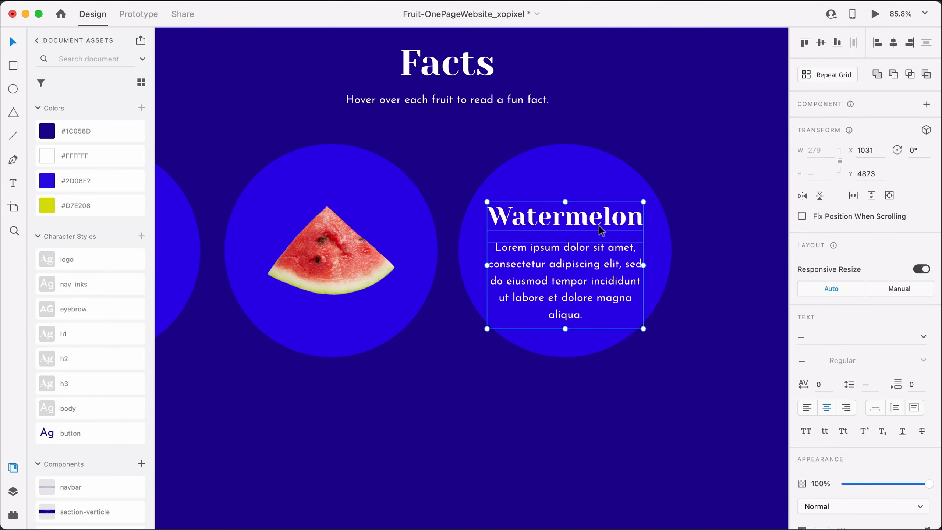
# Step: Group the title with the fact text and place the group at X 1031, Y 4871 within the circle
pyautogui.press('super+g')
pyautogui.keyDown('shift'); pyautogui.click(615, 180); pyautogui.keyUp('shift')
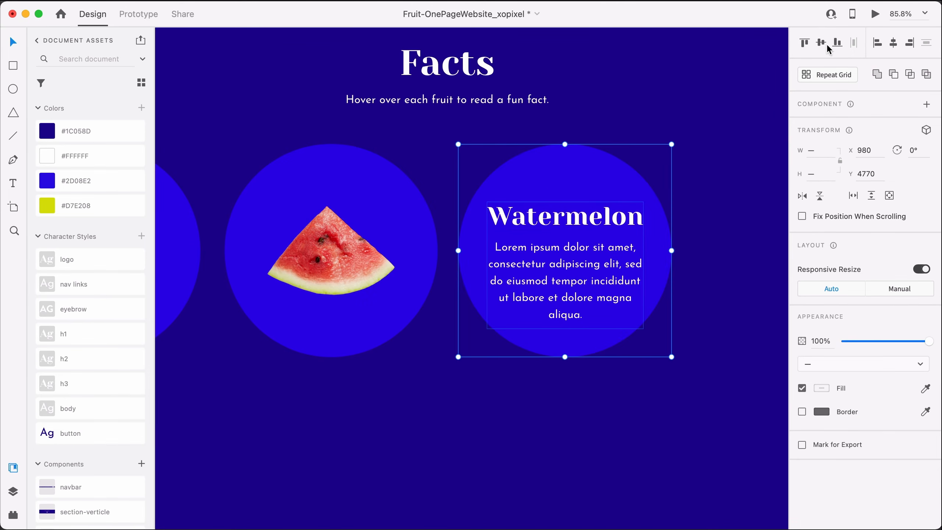
pyautogui.click(820, 44)
pyautogui.click(661, 183)
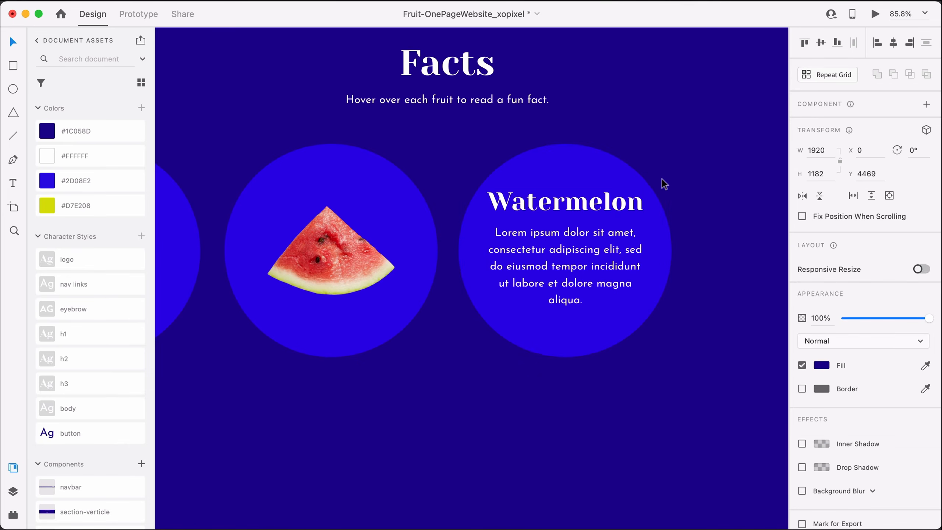
pyautogui.click(584, 265)
pyautogui.moveTo(584, 264); pyautogui.dragTo(588, 277)
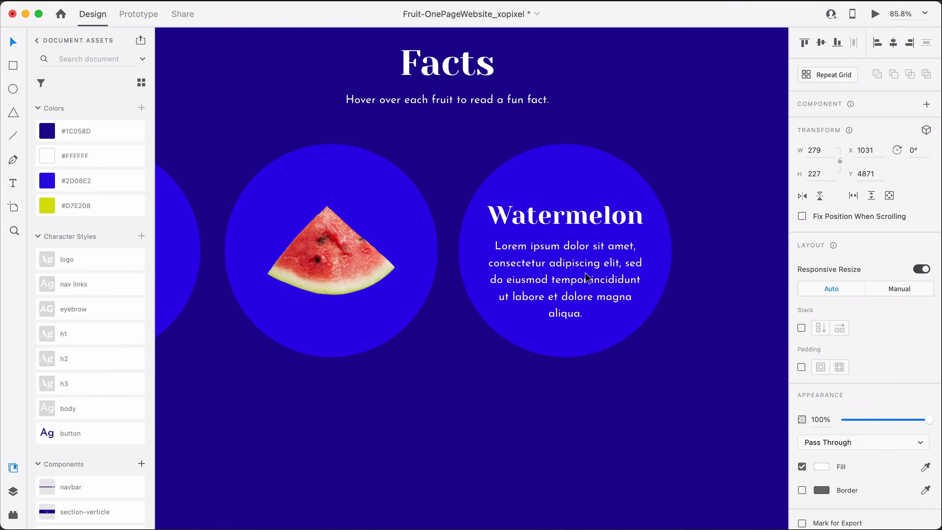
# Step: Group the Watermelon title and fact text with the third circle
pyautogui.keyDown('shift'); pyautogui.click(601, 187); pyautogui.keyUp('shift')
pyautogui.press('super+g')
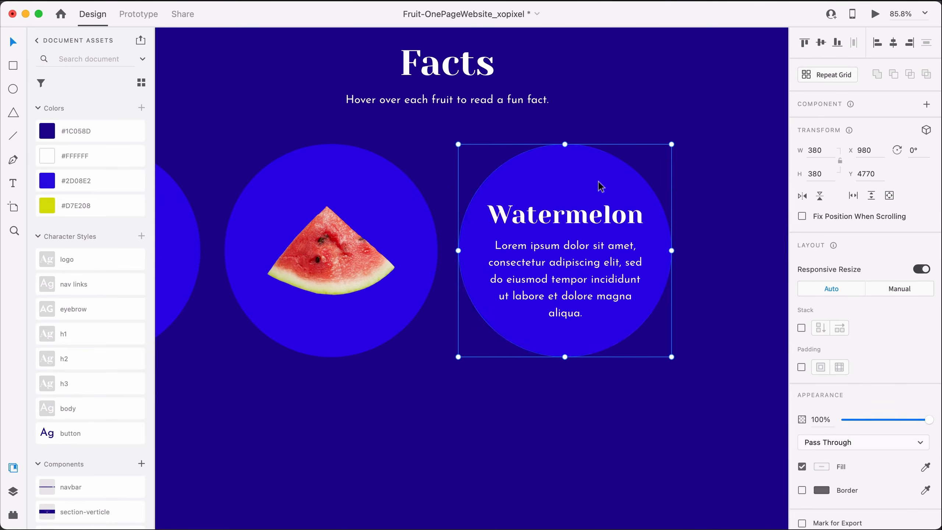
pyautogui.click(725, 193)
# Step: Move the watermelon image card to X 614, Y 4770 and the fact card to X 1019, Y 4782
pyautogui.click(378, 207)
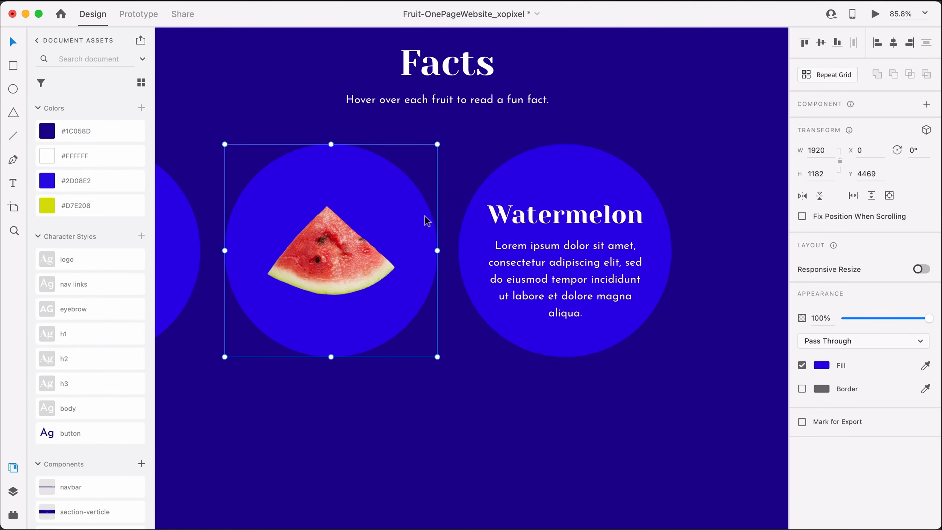
pyautogui.keyDown('shift'); pyautogui.click(534, 219); pyautogui.keyUp('shift')
pyautogui.moveTo(534, 218); pyautogui.dragTo(556, 219)
pyautogui.click(529, 393)
pyautogui.moveTo(405, 262); pyautogui.dragTo(411, 264)
pyautogui.moveTo(541, 260); pyautogui.dragTo(543, 267)
# Step: Turn the watermelon image card into a component and add a Hover State to it
pyautogui.click(402, 220)
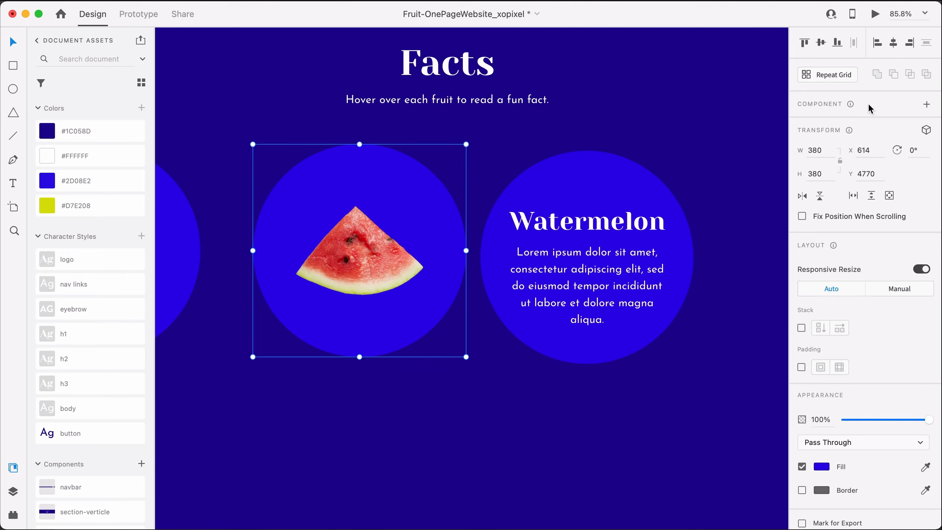
pyautogui.click(928, 105)
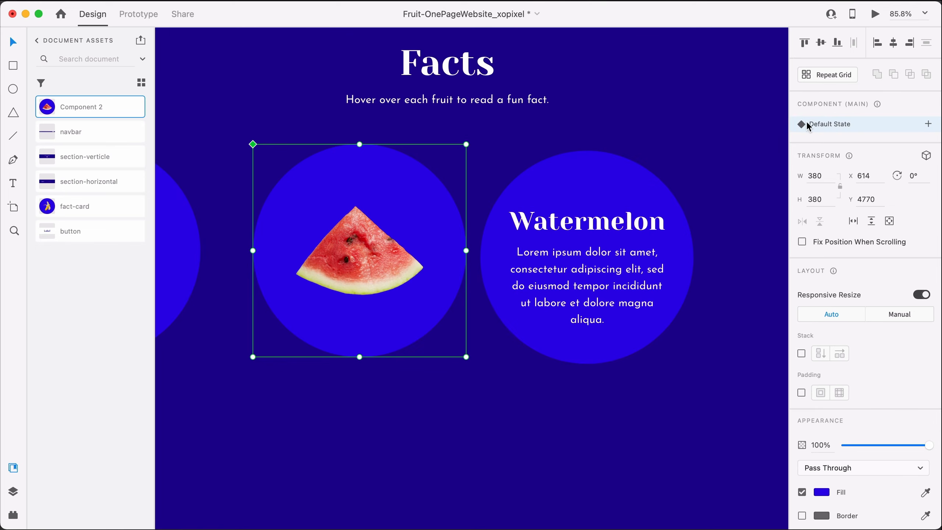
pyautogui.click(929, 124)
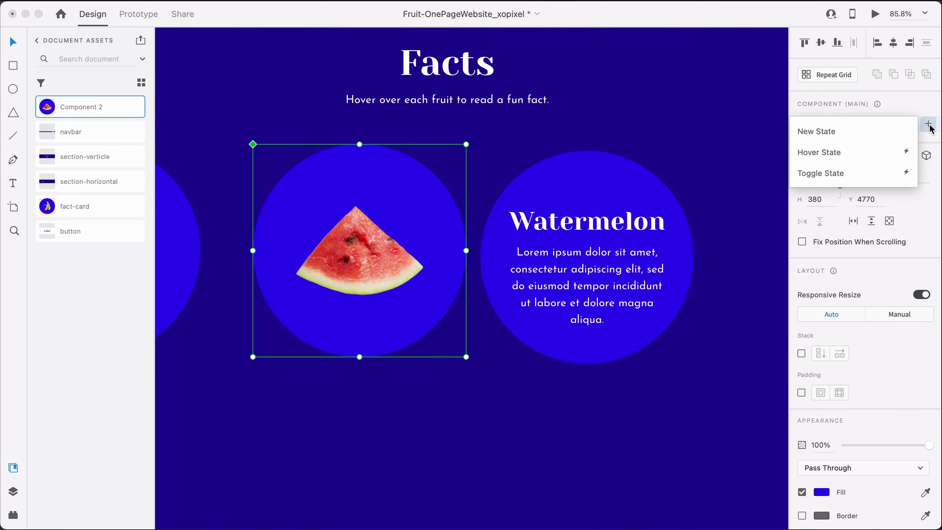
pyautogui.click(853, 157)
# Step: Move the Watermelon fact card beside the image component down to X 1020, Y 4833
pyautogui.click(607, 238)
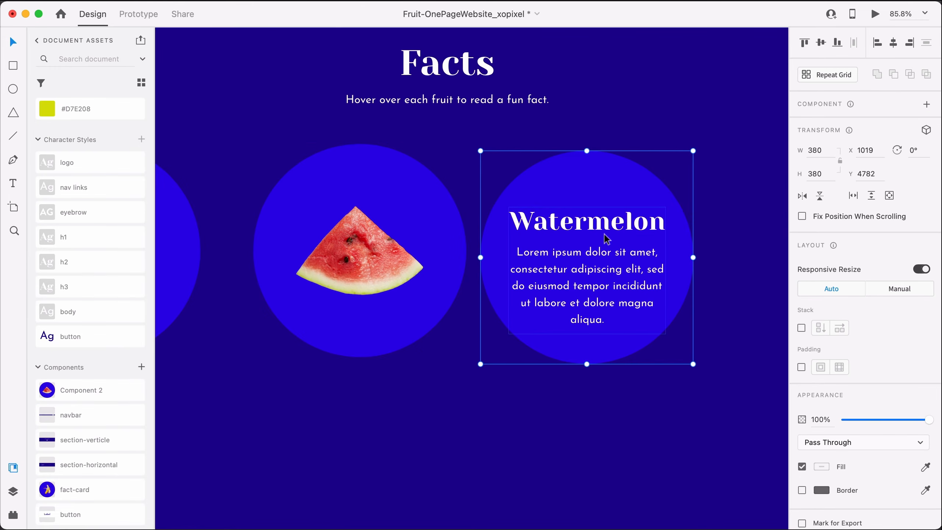
pyautogui.doubleClick(531, 229)
pyautogui.click(339, 222)
pyautogui.doubleClick(555, 243)
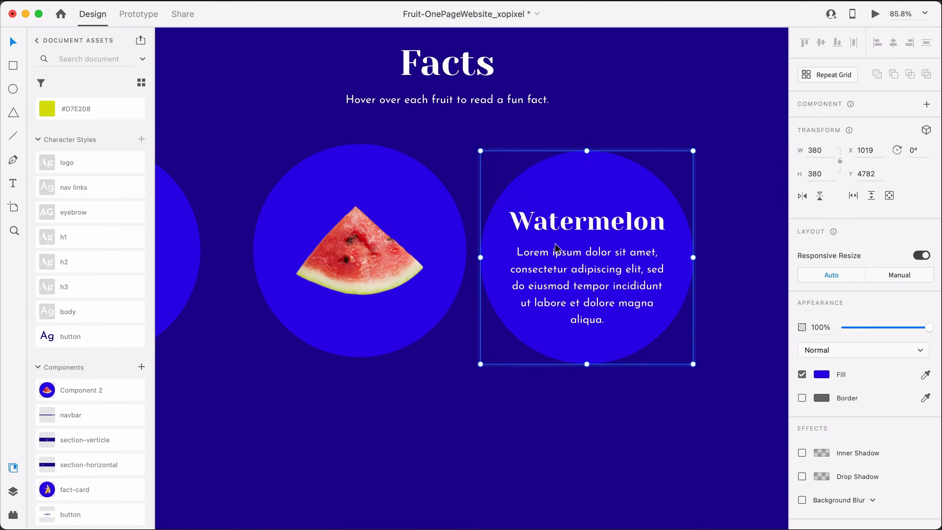
pyautogui.click(575, 240)
pyautogui.click(564, 371)
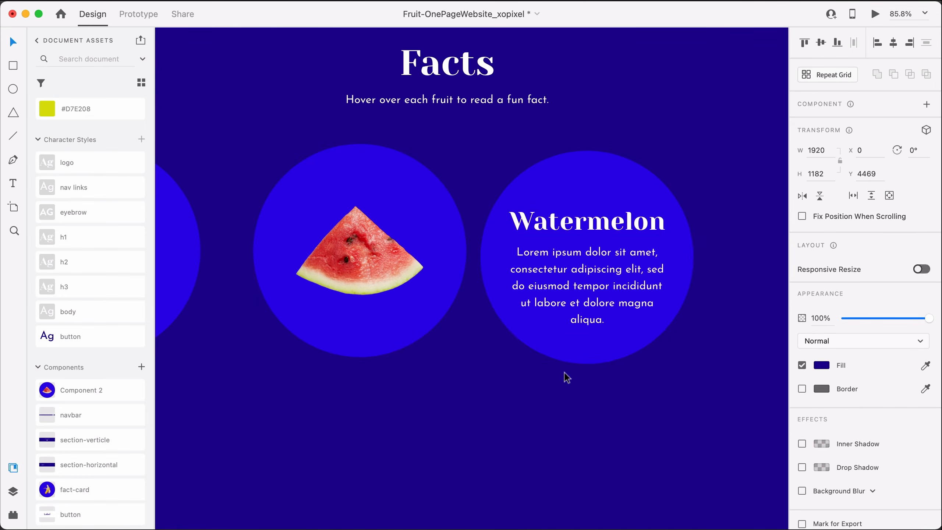
pyautogui.click(584, 284)
pyautogui.moveTo(595, 273); pyautogui.dragTo(604, 249)
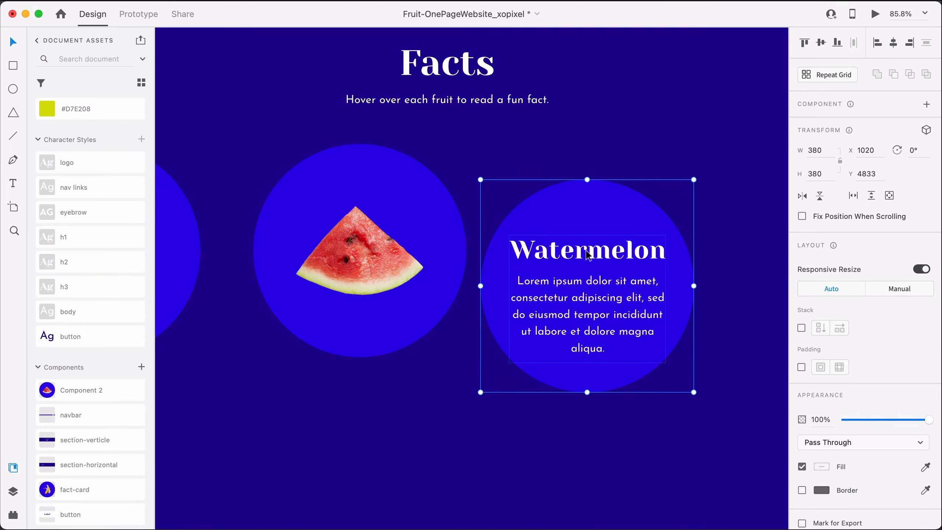
# Step: Copy the Watermelon title and fact text group and remove the watermelon picture from the component's Hover State
pyautogui.doubleClick(589, 256)
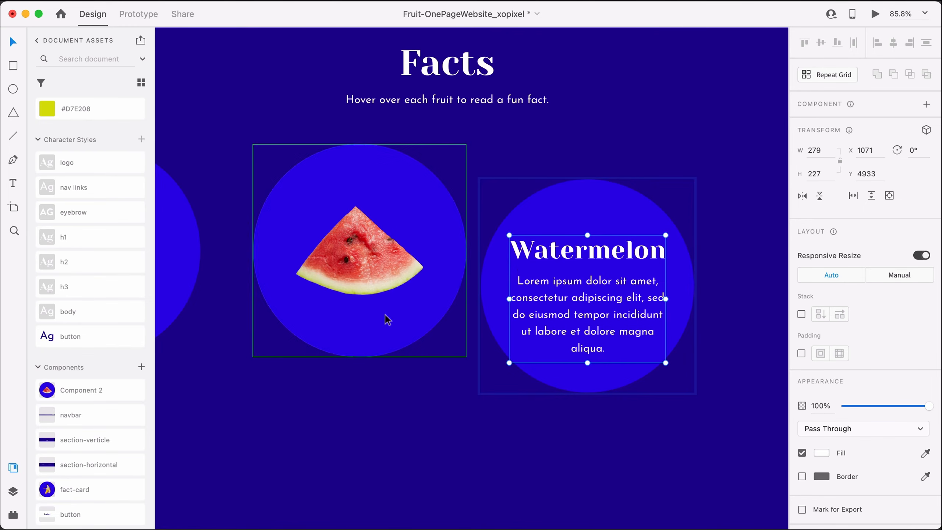
pyautogui.click(384, 351)
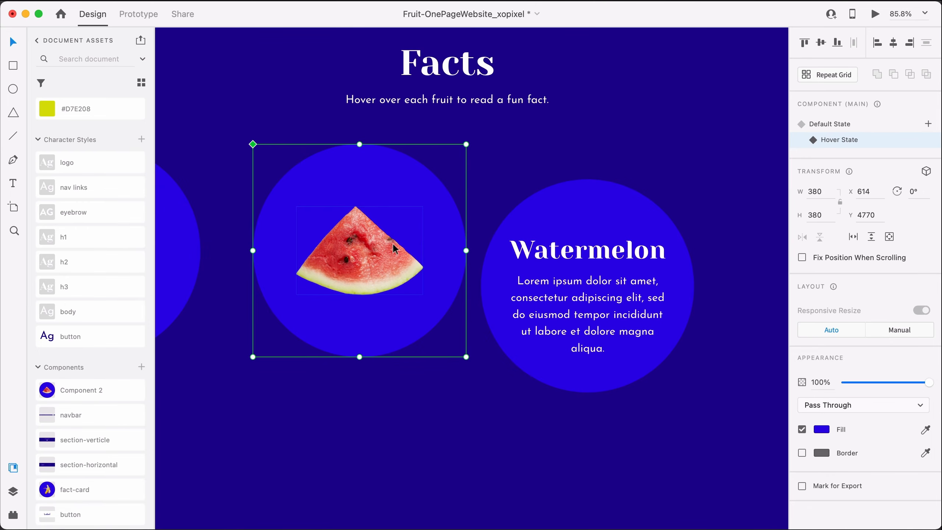
pyautogui.doubleClick(370, 246)
pyautogui.press('Delete')
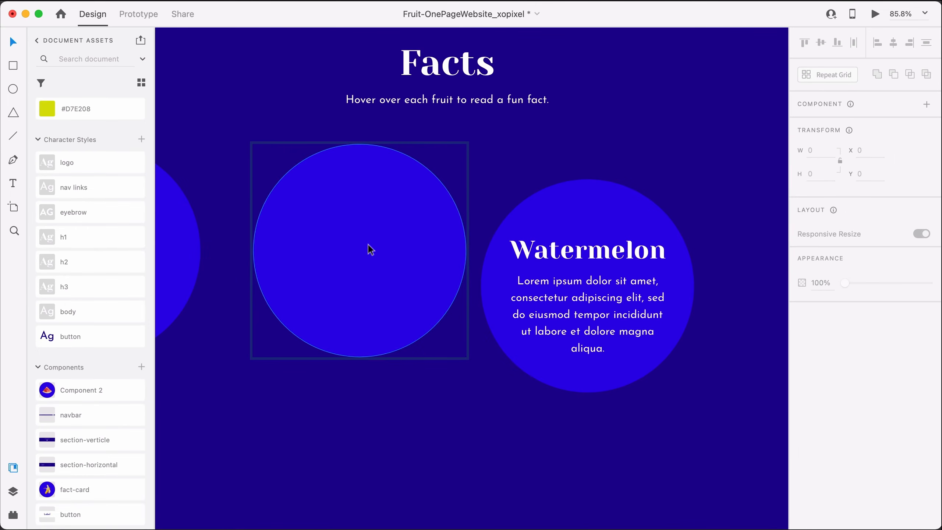
# Step: Move the separate fact card aside to X 1188, Y 4889 and place the copied Watermelon text inside the Hover State's circle
pyautogui.click(571, 277)
pyautogui.moveTo(570, 273); pyautogui.dragTo(665, 304)
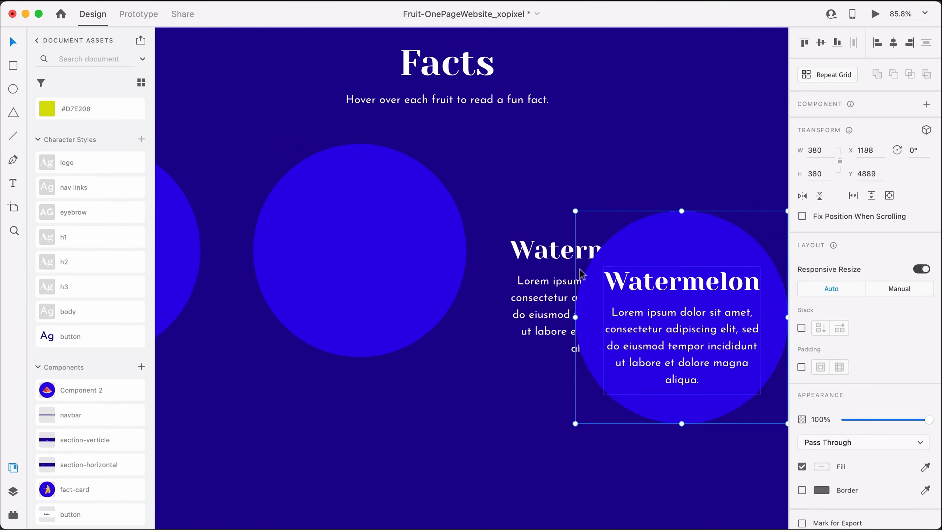
pyautogui.click(528, 277)
pyautogui.doubleClick(528, 280)
pyautogui.moveTo(528, 281); pyautogui.dragTo(347, 264)
# Step: Delete the separate Watermelon fact card and compare the watermelon component's Default State and Hover State
pyautogui.click(607, 267)
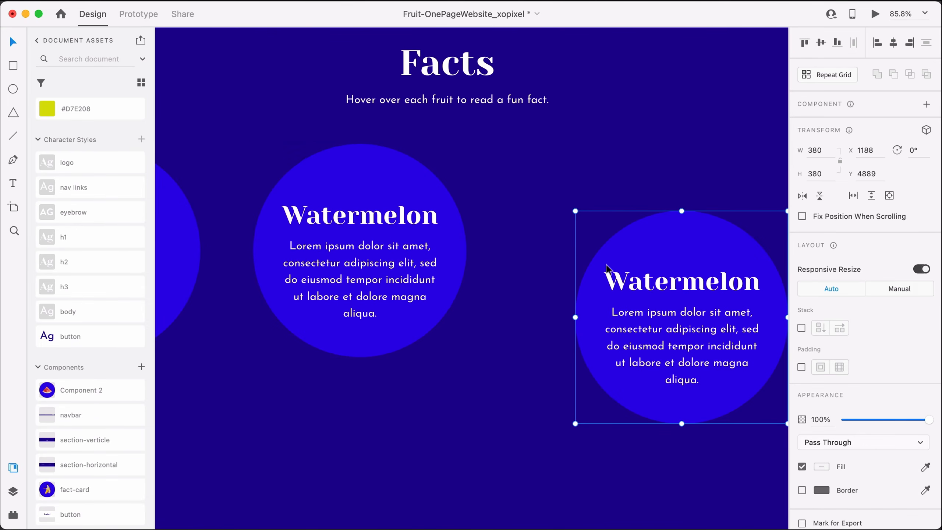
pyautogui.press('Delete')
pyautogui.click(349, 306)
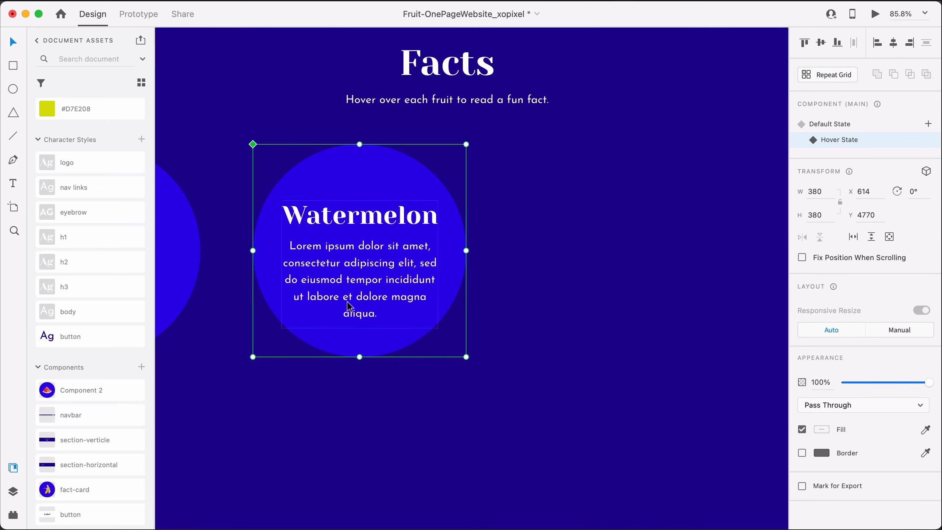
pyautogui.click(821, 125)
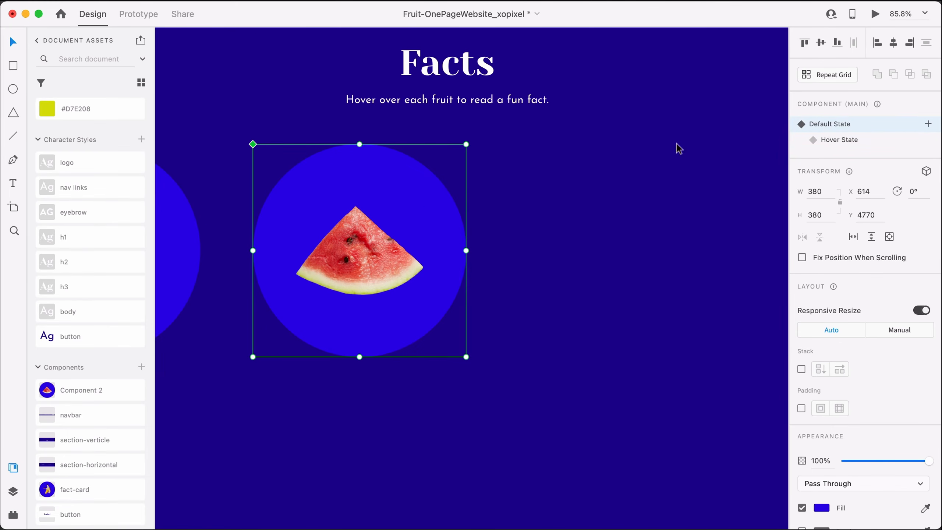
pyautogui.click(846, 143)
pyautogui.click(492, 263)
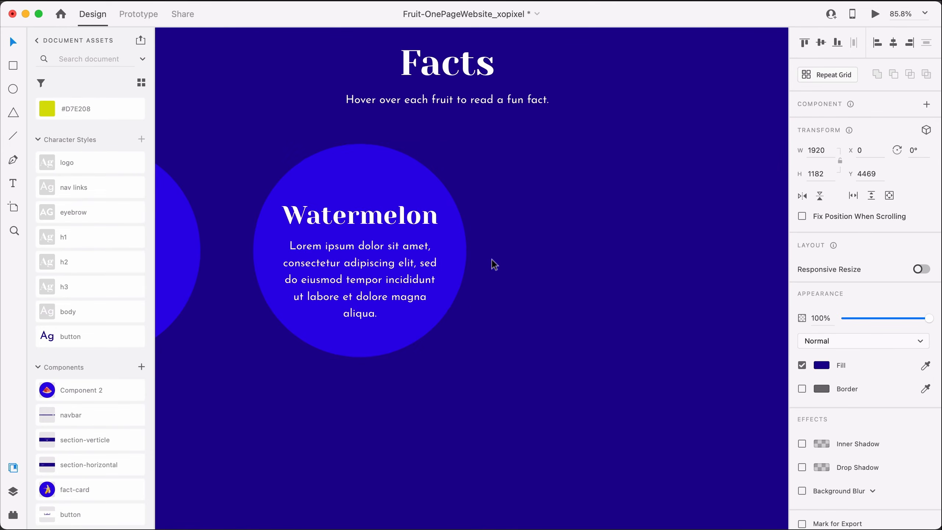
pyautogui.click(433, 254)
pyautogui.click(829, 124)
# Step: Compare the Default State and Hover State of the banana fact card
pyautogui.hscroll(-5, 337, 239)
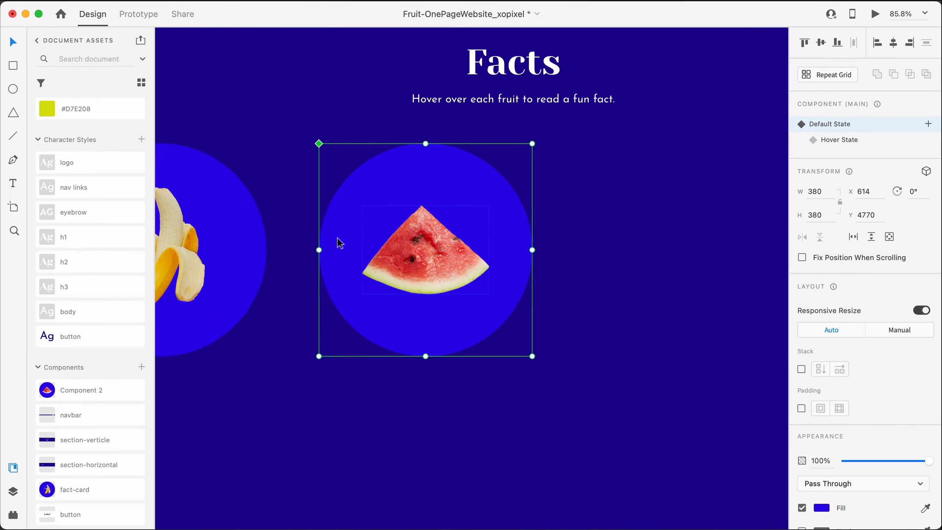
pyautogui.click(337, 236)
pyautogui.click(831, 139)
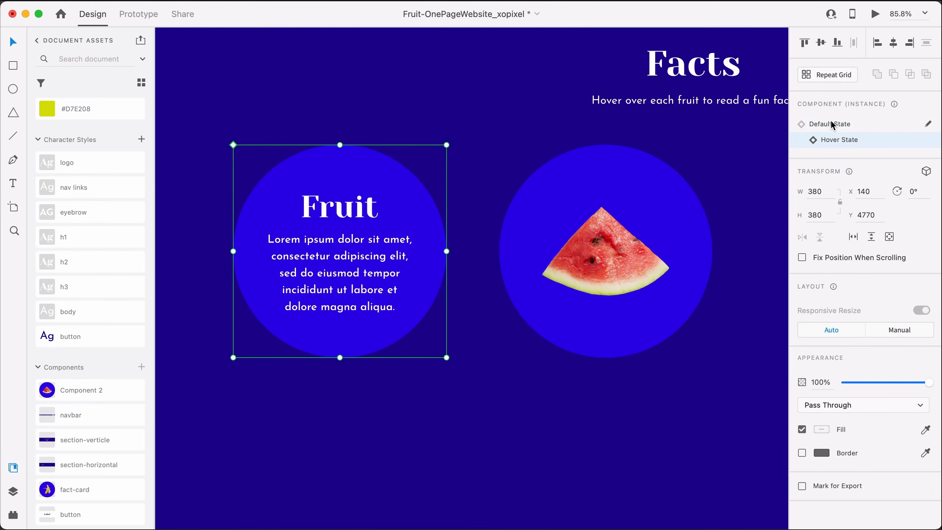
pyautogui.click(831, 123)
pyautogui.click(830, 138)
pyautogui.click(829, 123)
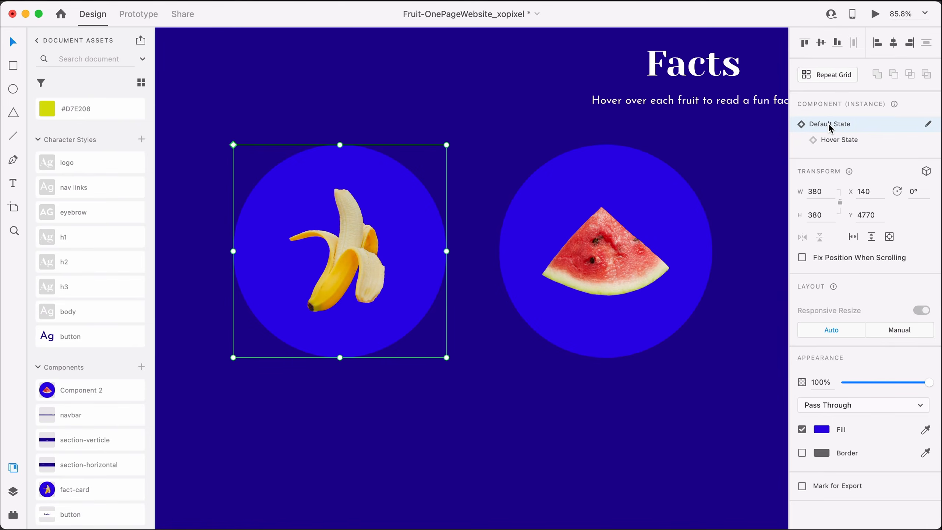
# Step: Delete the watermelon component and duplicate the banana fact card along the layout grid at X 560, Y 4770
pyautogui.click(645, 204)
pyautogui.press('Delete')
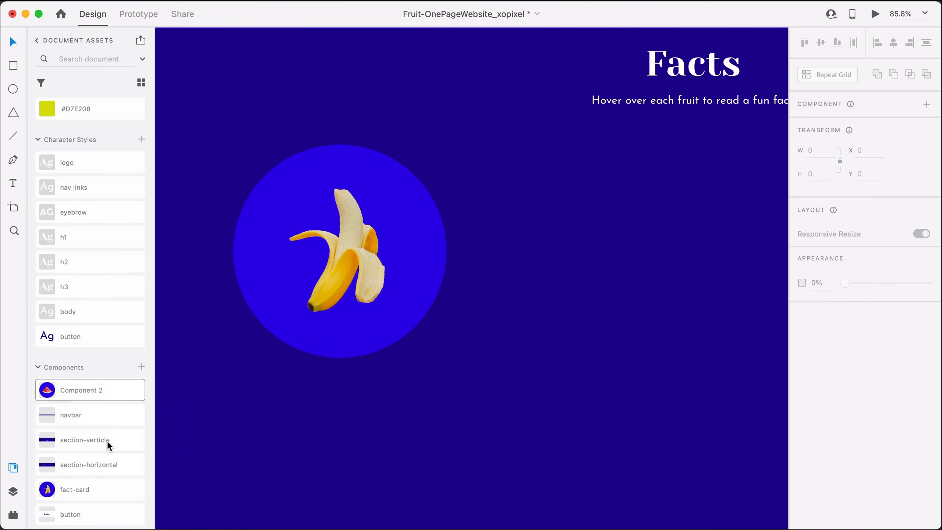
pyautogui.click(324, 291)
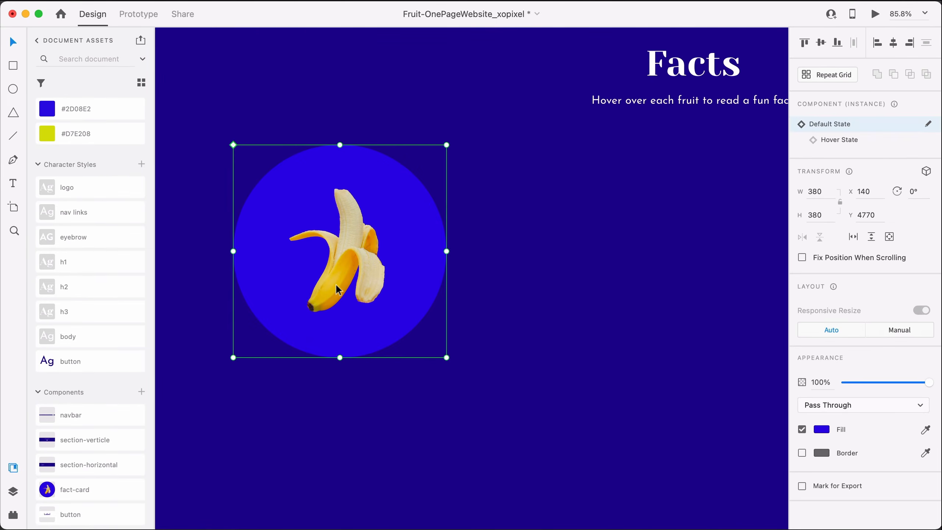
pyautogui.press('super+shift+apostrophe')
pyautogui.scroll(-3, 350, 268)
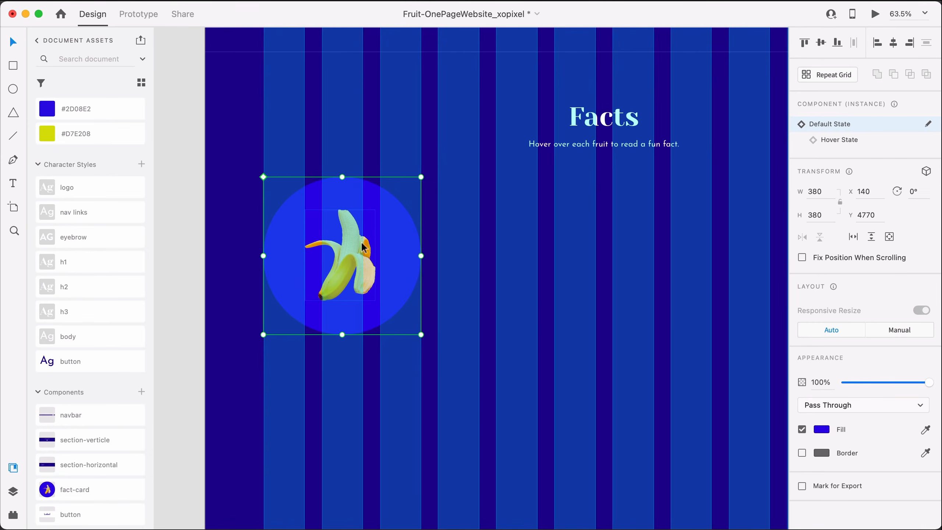
pyautogui.moveTo(371, 251); pyautogui.dragTo(534, 249)
# Step: Complete the row with two more banana fact card copies at X 980 and X 1400, Y 4770
pyautogui.press('super+shift+apostrophe')
pyautogui.hscroll(2, 534, 247)
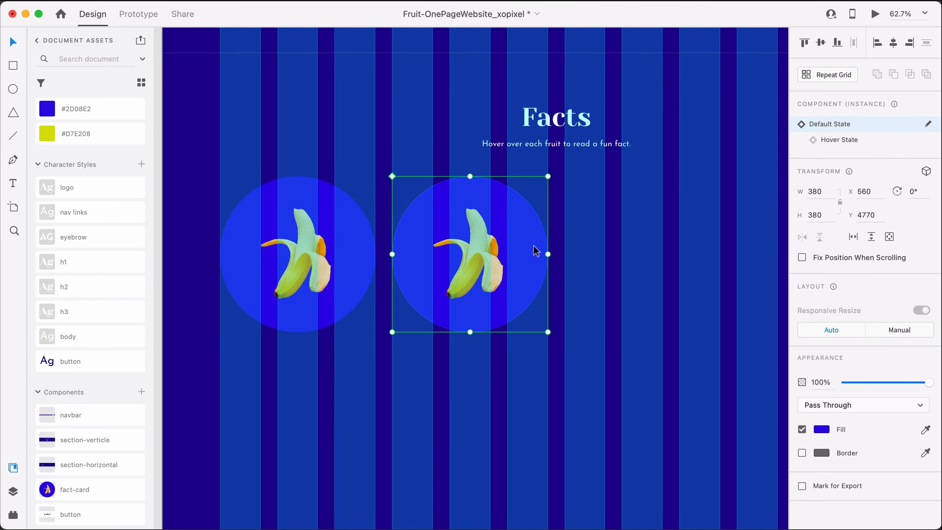
pyautogui.moveTo(480, 262); pyautogui.dragTo(652, 268)
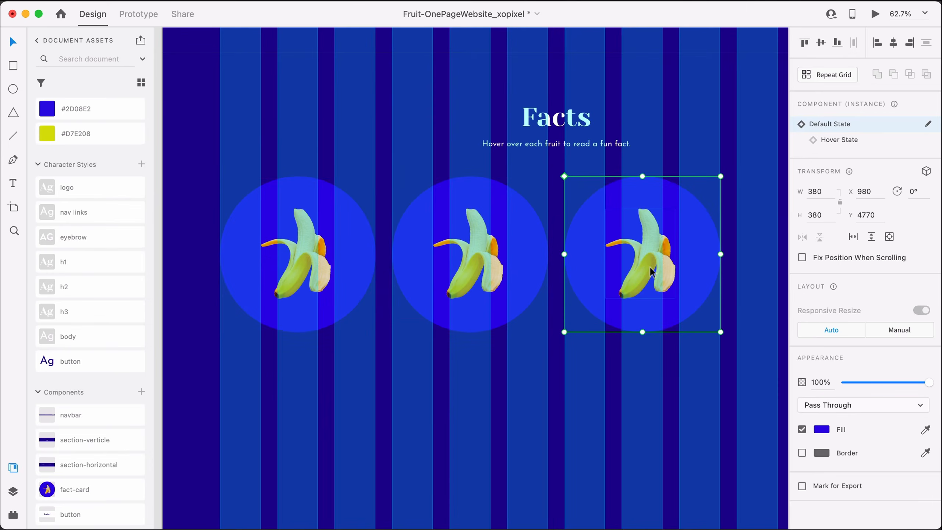
pyautogui.hscroll(5, 651, 268)
pyautogui.scroll(-1, 652, 268)
pyautogui.moveTo(499, 253); pyautogui.dragTo(650, 263)
# Step: Duplicate the row of four fact cards below the first row at X 140, Y 5190
pyautogui.scroll(-5, 650, 262)
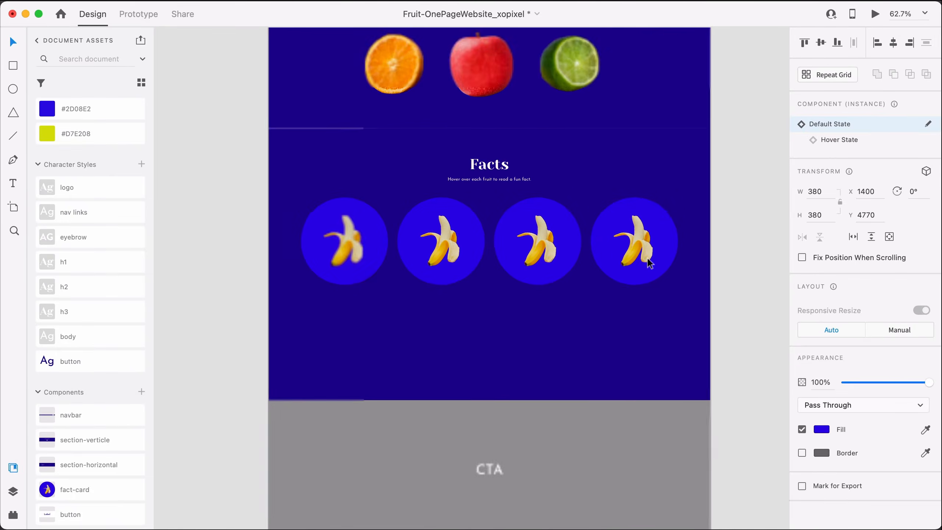
pyautogui.keyDown('shift'); pyautogui.click(572, 256); pyautogui.keyUp('shift')
pyautogui.keyDown('shift'); pyautogui.click(443, 238); pyautogui.keyUp('shift')
pyautogui.keyDown('shift'); pyautogui.click(332, 238); pyautogui.keyUp('shift')
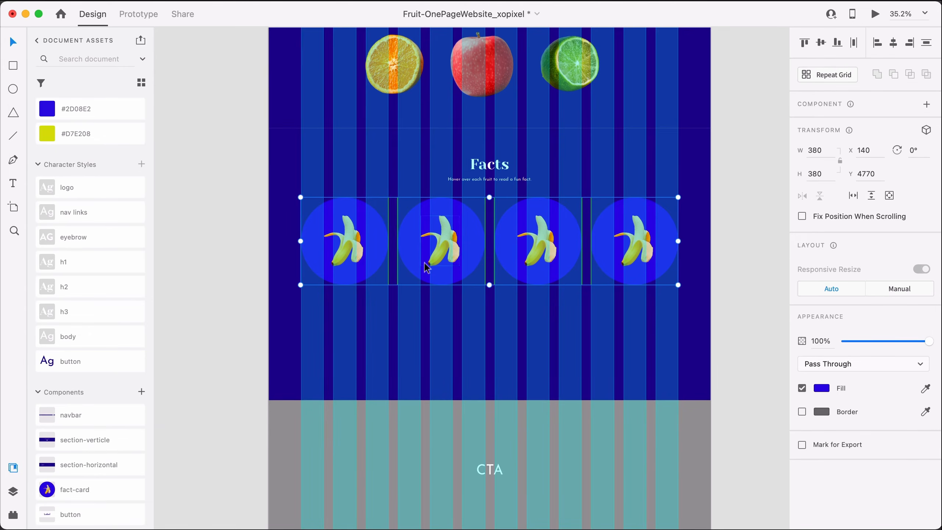
pyautogui.moveTo(441, 224); pyautogui.dragTo(446, 319)
pyautogui.press('Down')
pyautogui.press('Down')
pyautogui.press('Down')
pyautogui.press('Down')
pyautogui.press('Down')
pyautogui.press('Down')
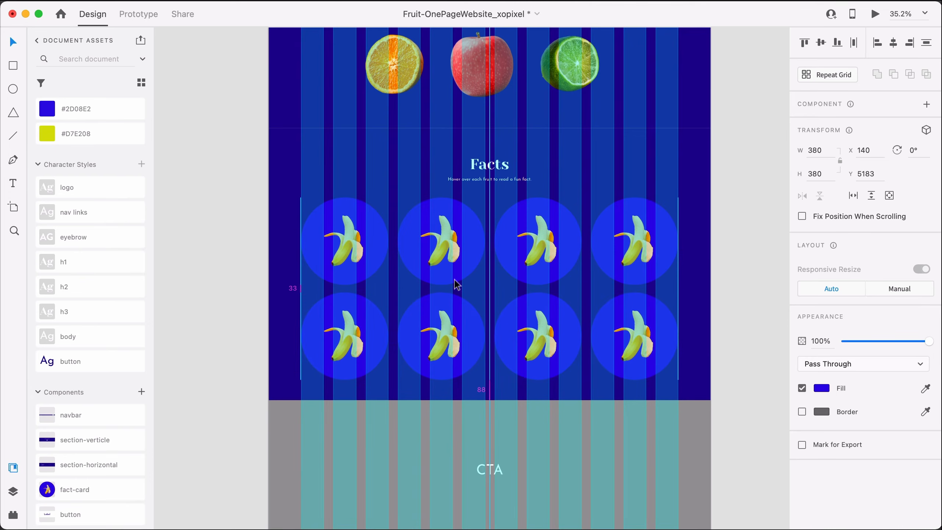
# Step: Set the height of the Facts section's background to 1221
pyautogui.click(501, 398)
pyautogui.moveTo(491, 400); pyautogui.dragTo(490, 414)
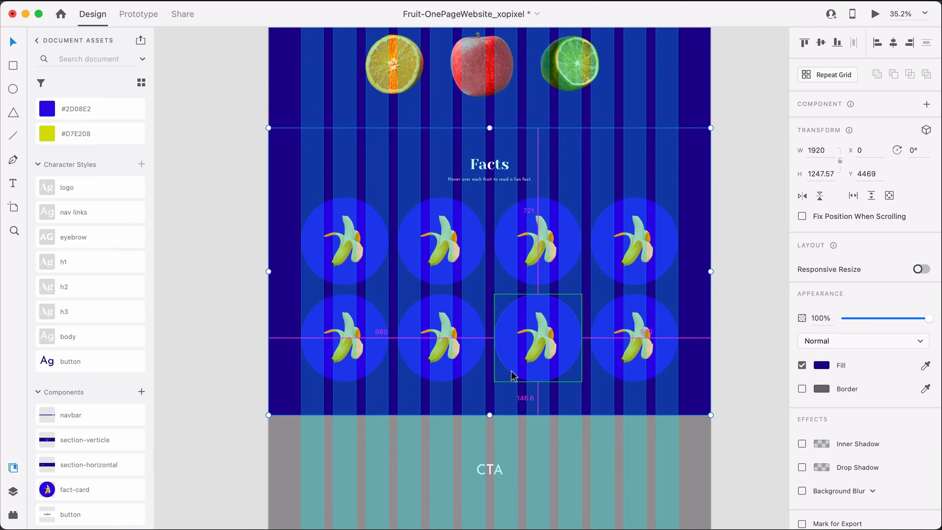
pyautogui.click(658, 363)
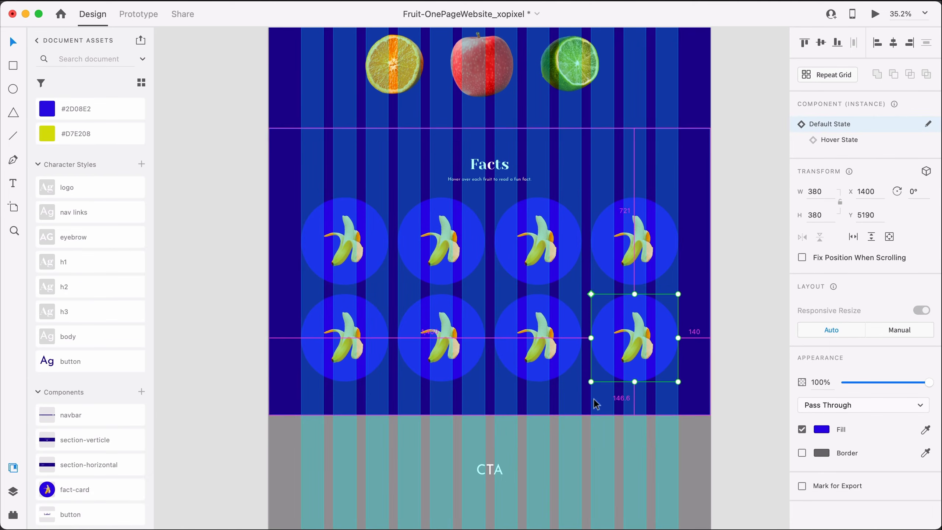
pyautogui.click(624, 395)
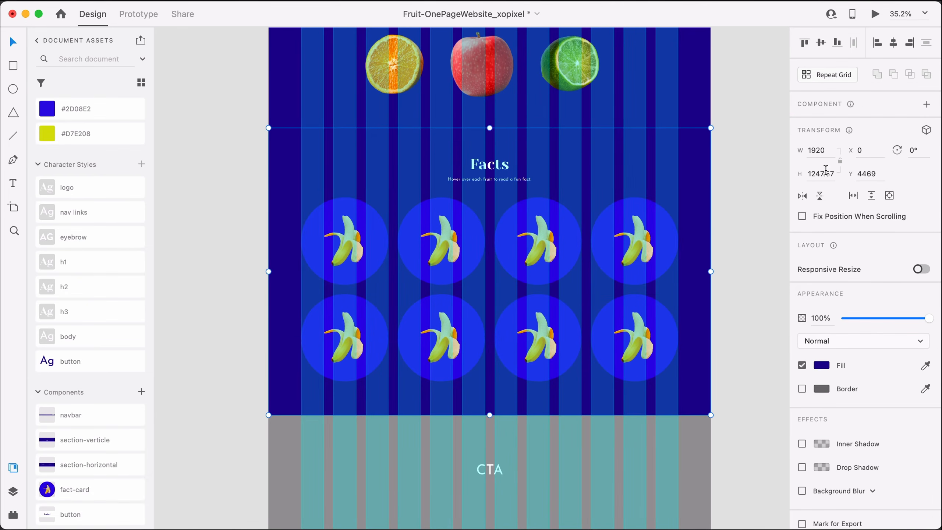
pyautogui.write('7-20')
pyautogui.press('Return')
pyautogui.press('alt')
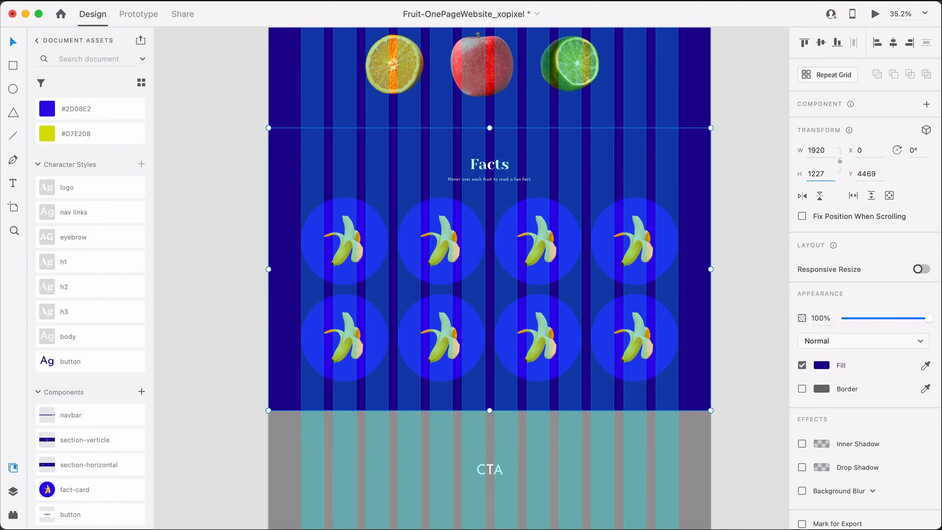
pyautogui.write('-6')
pyautogui.press('Return')
pyautogui.press('alt')
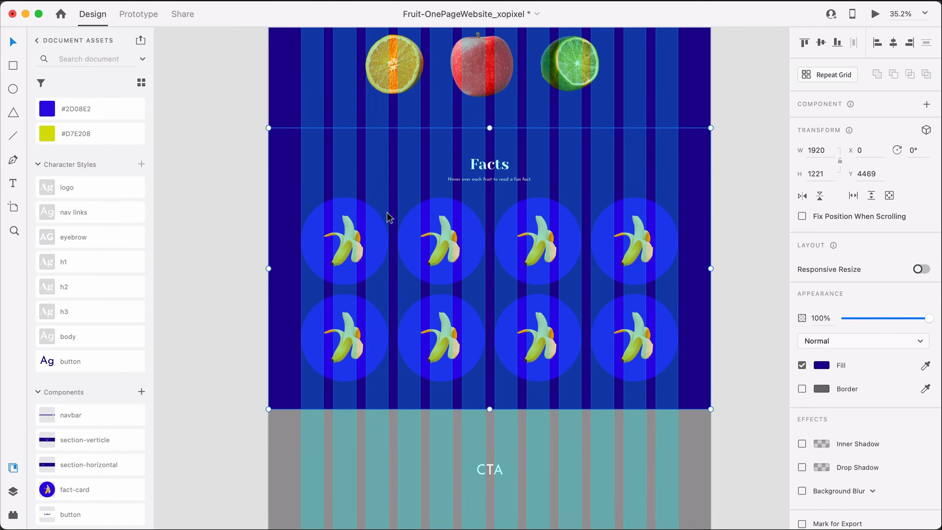
# Step: Move all eight fact cards down together so the upper row sits at Y 4782
pyautogui.click(438, 230)
pyautogui.press('alt')
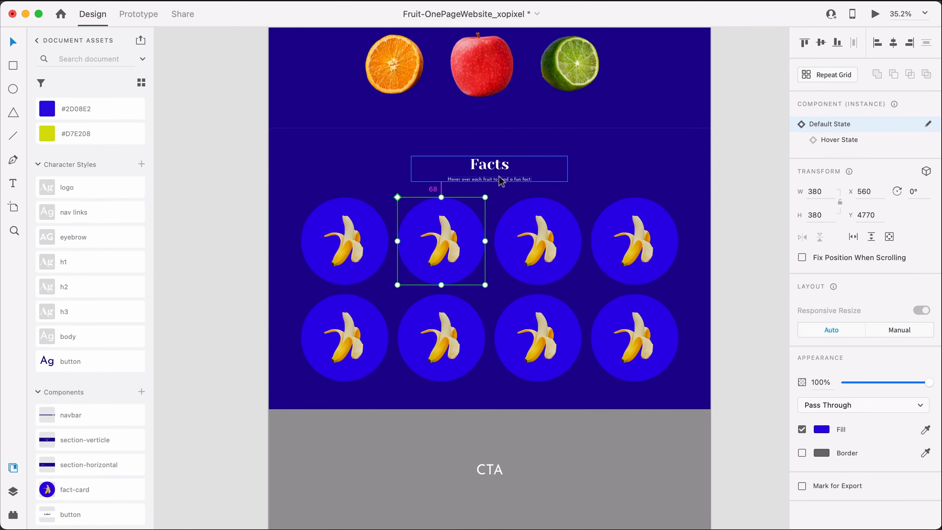
pyautogui.keyDown('shift'); pyautogui.click(537, 241); pyautogui.keyUp('shift')
pyautogui.keyDown('shift'); pyautogui.click(634, 241); pyautogui.keyUp('shift')
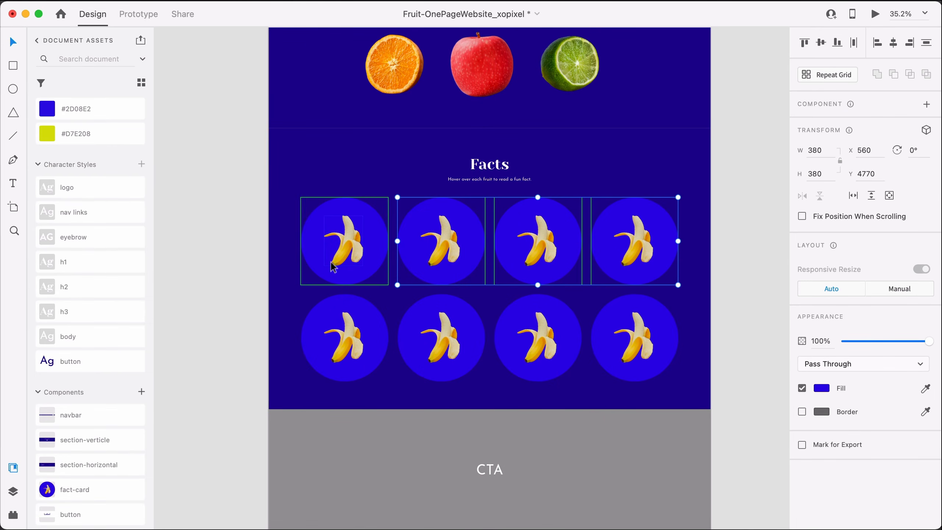
pyautogui.keyDown('shift'); pyautogui.click(333, 267); pyautogui.keyUp('shift')
pyautogui.keyDown('shift'); pyautogui.click(345, 342); pyautogui.keyUp('shift')
pyautogui.keyDown('shift'); pyautogui.click(437, 353); pyautogui.keyUp('shift')
pyautogui.keyDown('shift'); pyautogui.click(546, 356); pyautogui.keyUp('shift')
pyautogui.keyDown('shift'); pyautogui.click(655, 357); pyautogui.keyUp('shift')
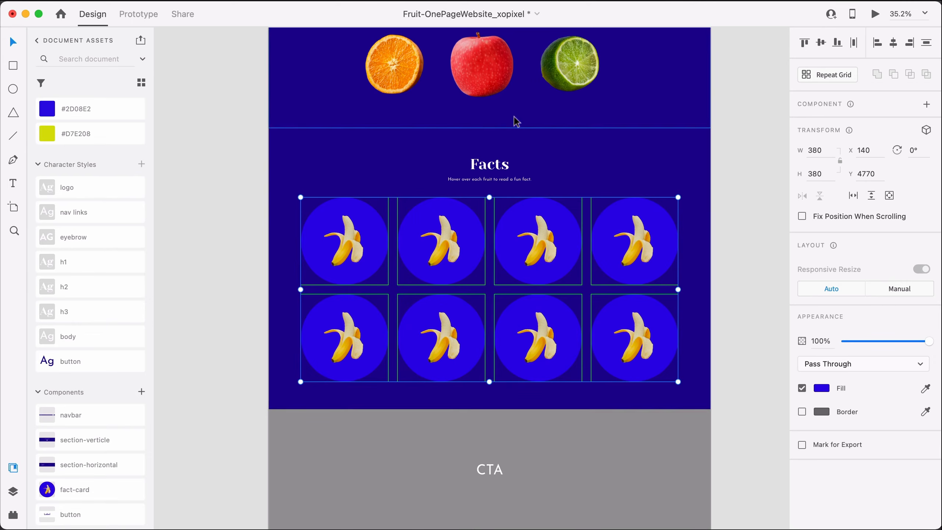
pyautogui.moveTo(507, 211); pyautogui.dragTo(507, 215)
pyautogui.moveTo(477, 271); pyautogui.dragTo(477, 270)
# Step: Stretch the Facts section's background to a height of 1241 and reduce that height by 10
pyautogui.click(514, 397)
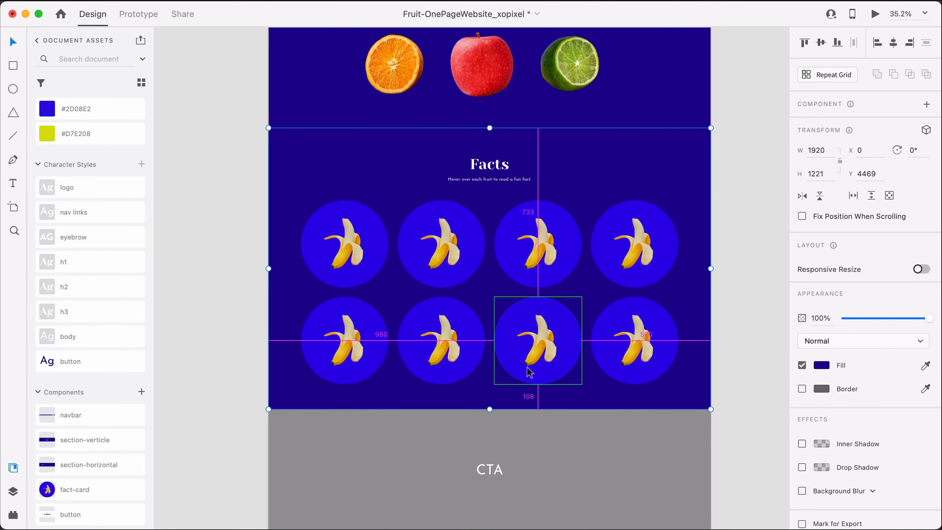
pyautogui.moveTo(490, 409); pyautogui.dragTo(489, 416)
pyautogui.write('10')
pyautogui.press('Return')
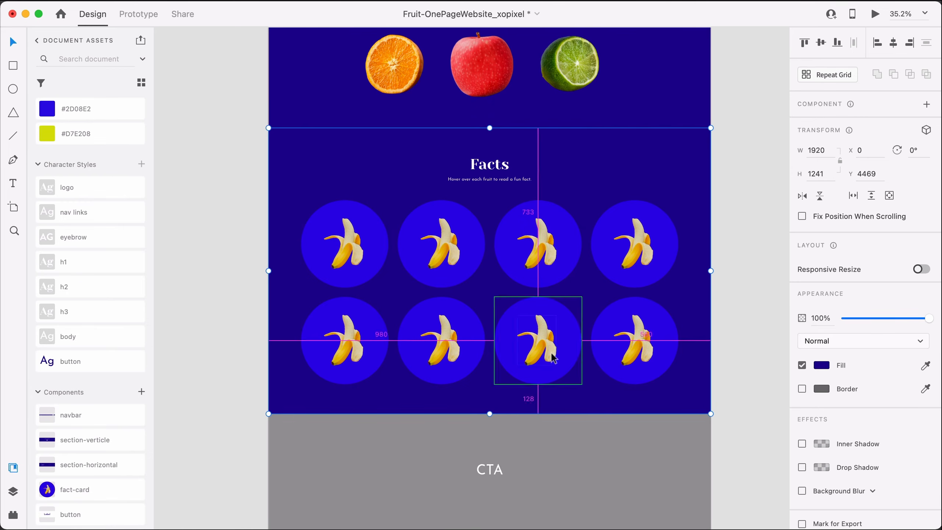
pyautogui.click(831, 174)
pyautogui.write('-10')
pyautogui.press('Return')
pyautogui.press('Escape')
pyautogui.click(340, 248)
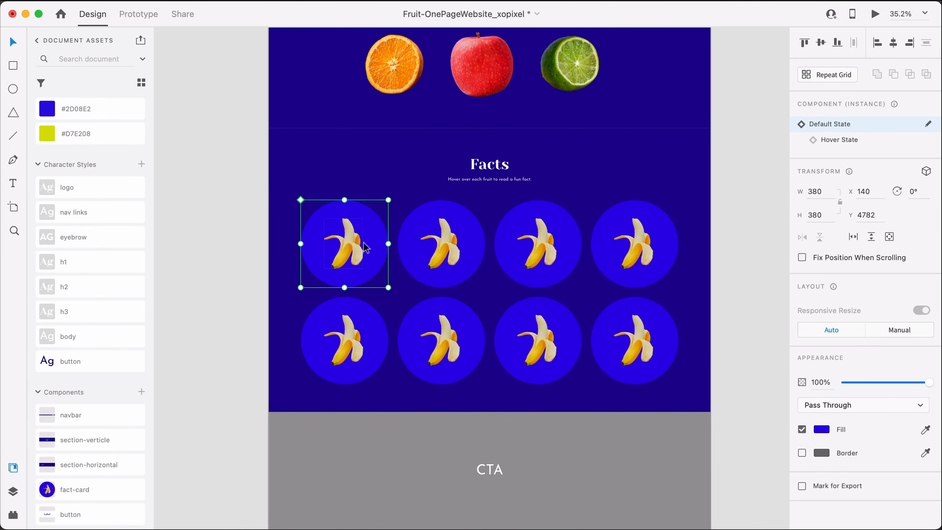
pyautogui.scroll(5, 344, 241)
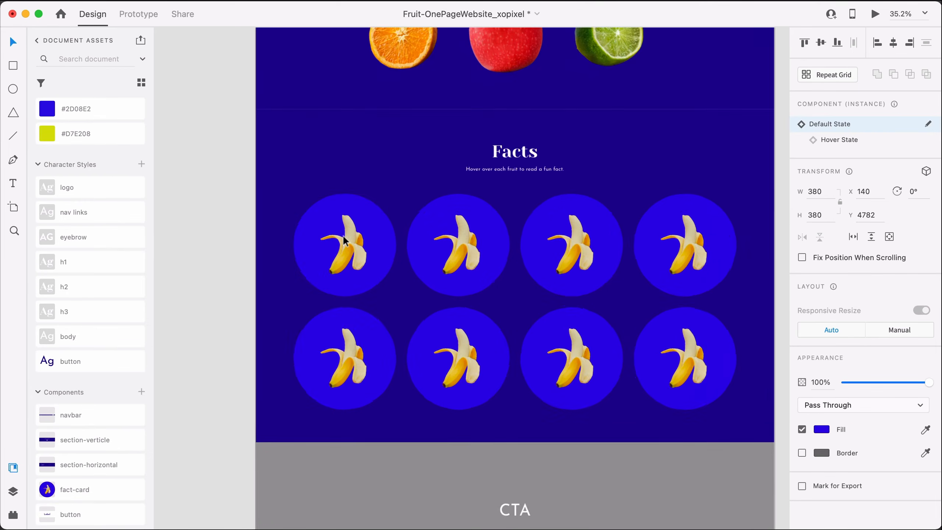
pyautogui.scroll(-1, 411, 233)
pyautogui.hscroll(1, 411, 233)
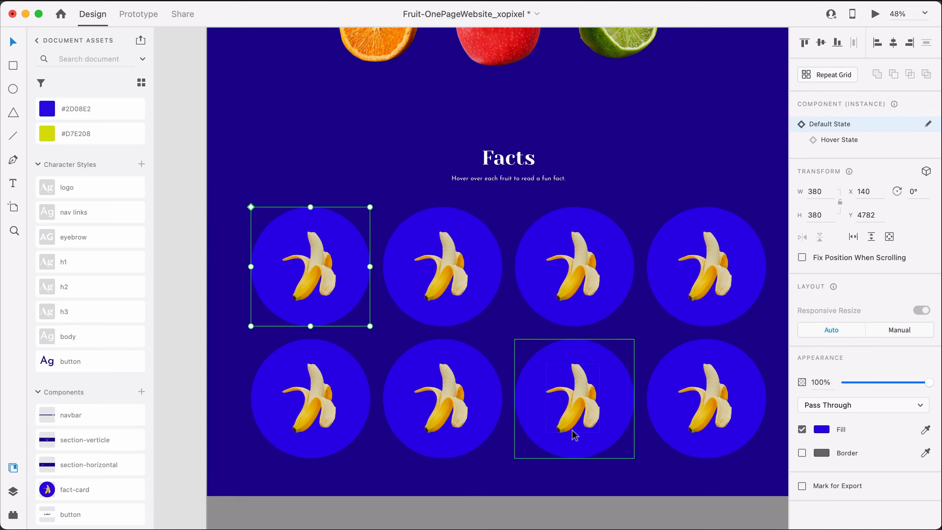
# Step: Copy the eight fruit images from the Images artboard and place the copies on the empty canvas beside the Facts section
pyautogui.scroll(10, 420, 311)
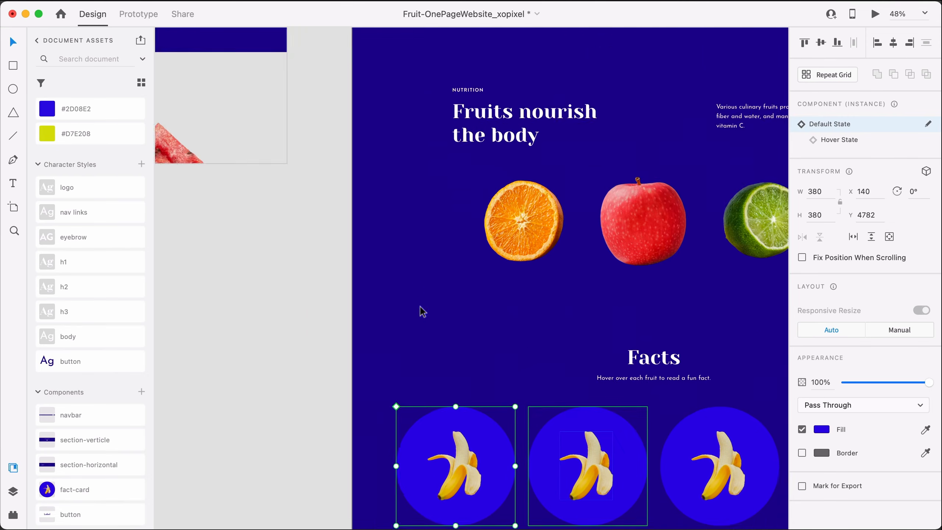
pyautogui.scroll(5, 420, 308)
pyautogui.scroll(-5, 419, 308)
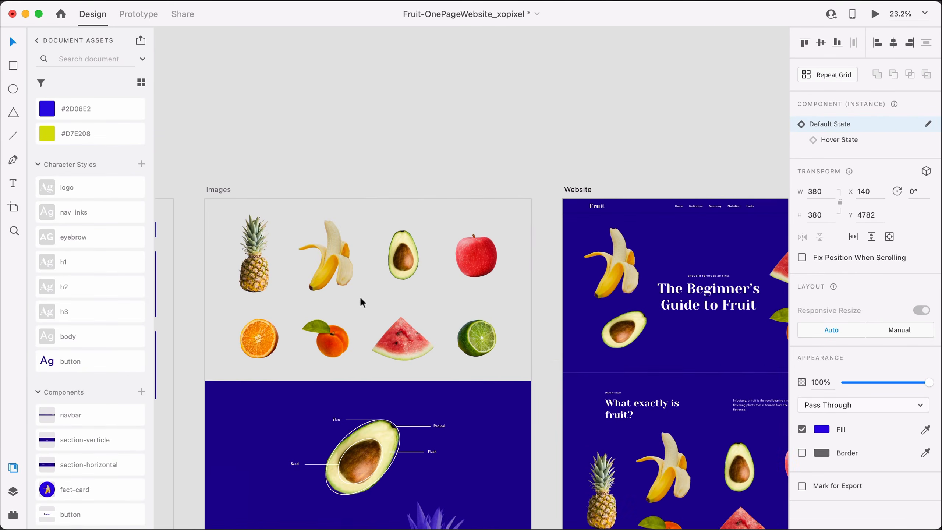
pyautogui.moveTo(231, 224); pyautogui.dragTo(483, 344)
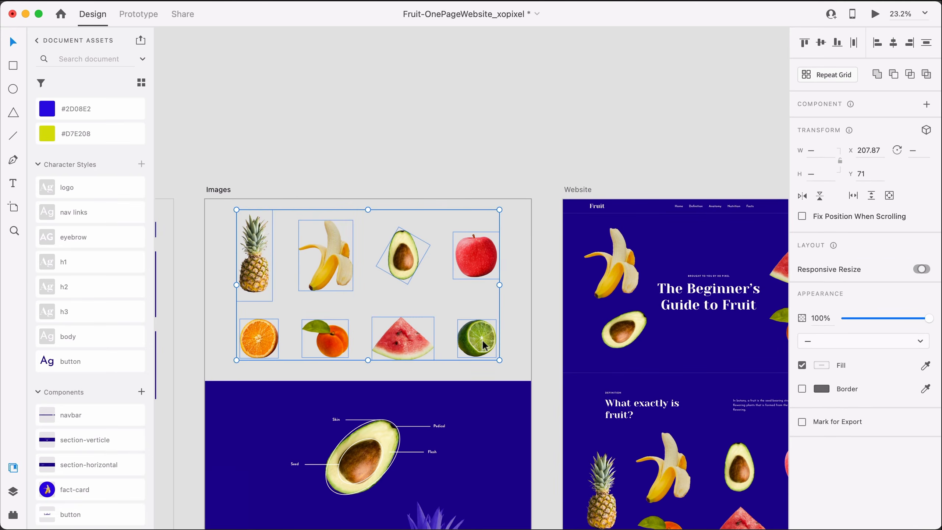
pyautogui.scroll(-15, 483, 343)
pyautogui.hscroll(3, 483, 343)
pyautogui.scroll(2, 483, 344)
pyautogui.press('super+v')
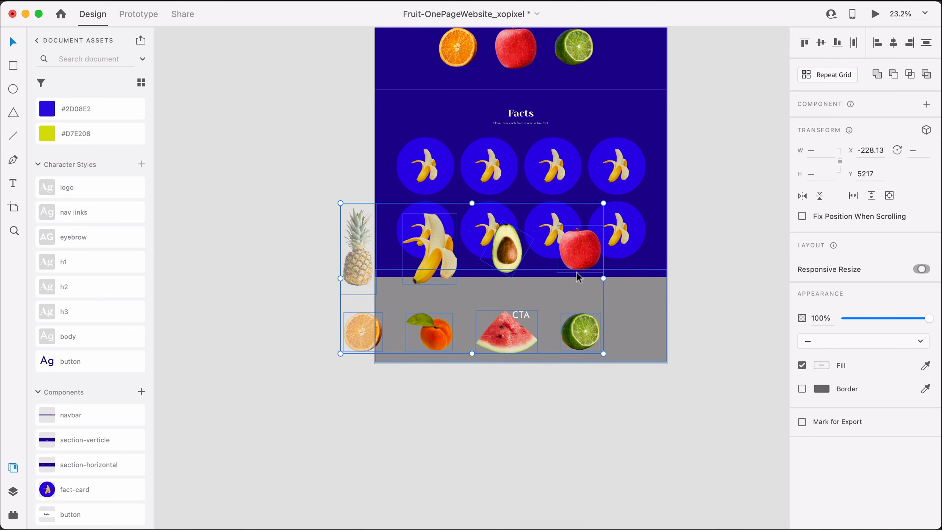
pyautogui.moveTo(580, 245); pyautogui.dragTo(344, 150)
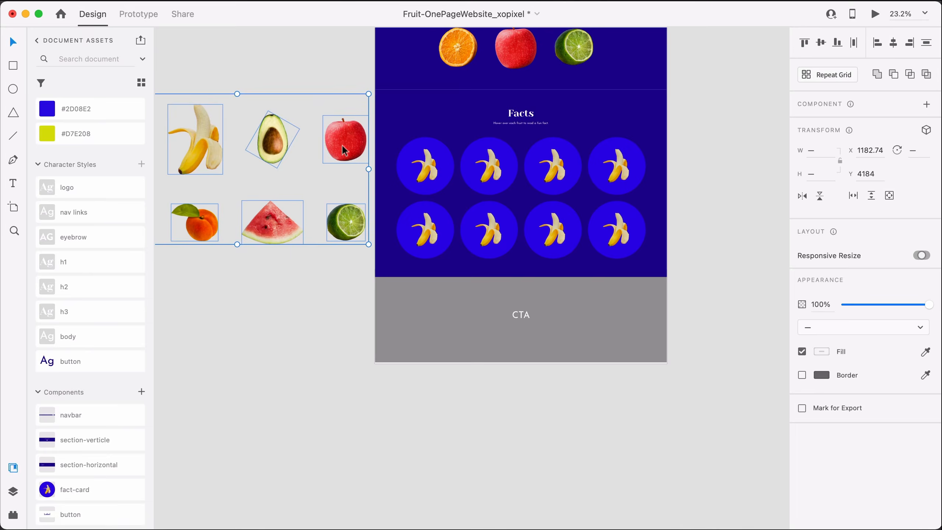
# Step: Delete the copied banana, move the pineapple into its column and place the orange below the apricot
pyautogui.click(298, 246)
pyautogui.hscroll(-5, 297, 245)
pyautogui.scroll(1, 298, 245)
pyautogui.click(264, 165)
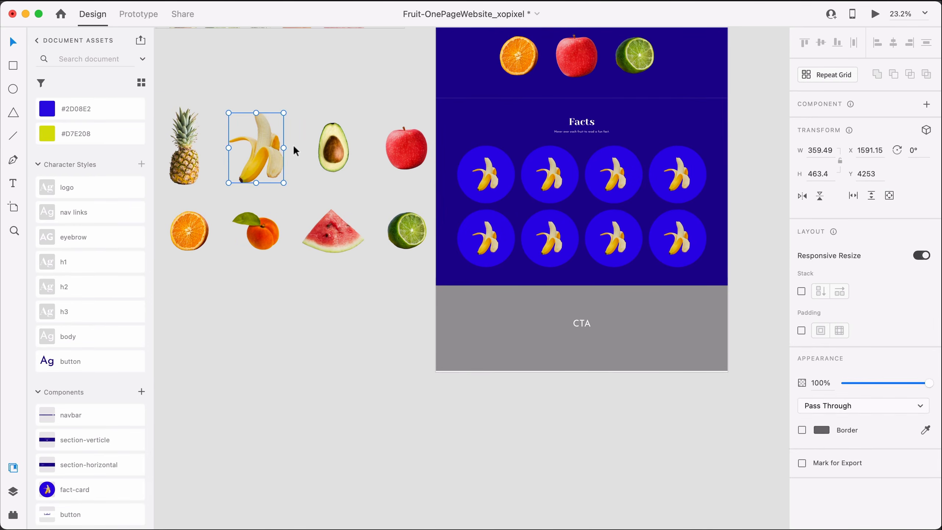
pyautogui.press('Delete')
pyautogui.click(184, 148)
pyautogui.moveTo(195, 160); pyautogui.dragTo(281, 175)
pyautogui.moveTo(189, 230); pyautogui.dragTo(251, 265)
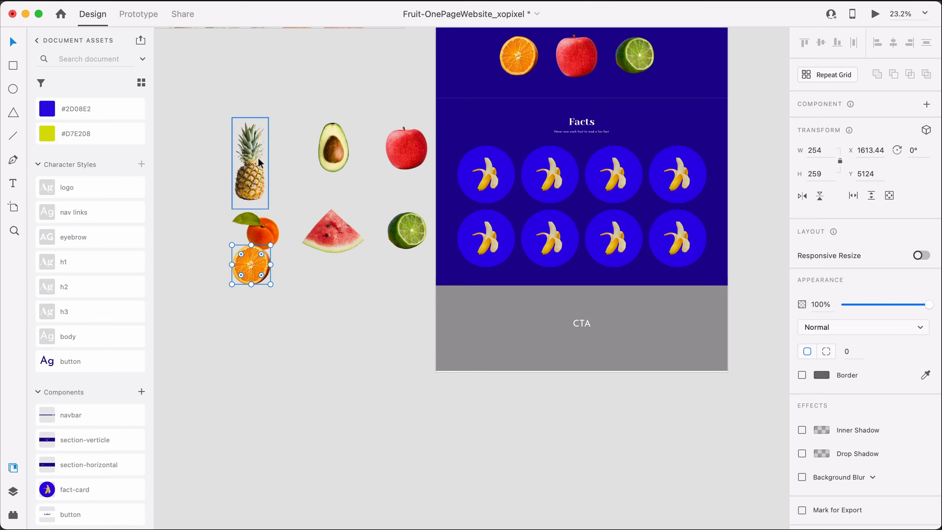
# Step: Replace the banana in the second upper-row fact card with the pineapple, scaled to about 113 by 286
pyautogui.click(260, 164)
pyautogui.press('Escape')
pyautogui.scroll(5, 551, 205)
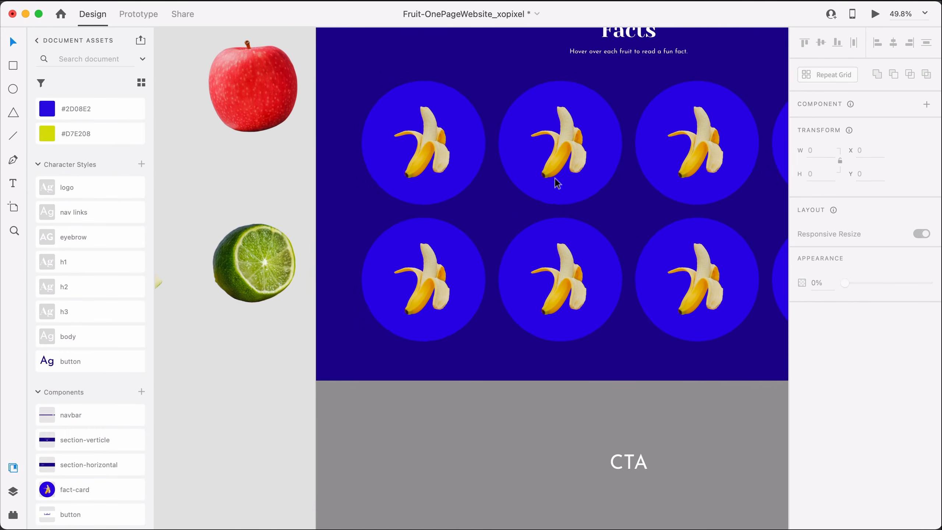
pyautogui.click(558, 182)
pyautogui.doubleClick(564, 171)
pyautogui.press('Delete')
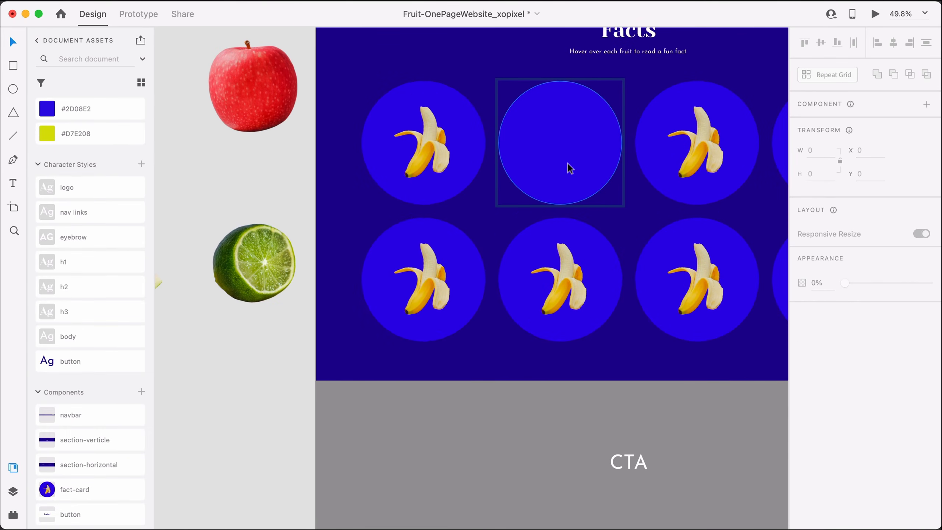
pyautogui.press('super+v')
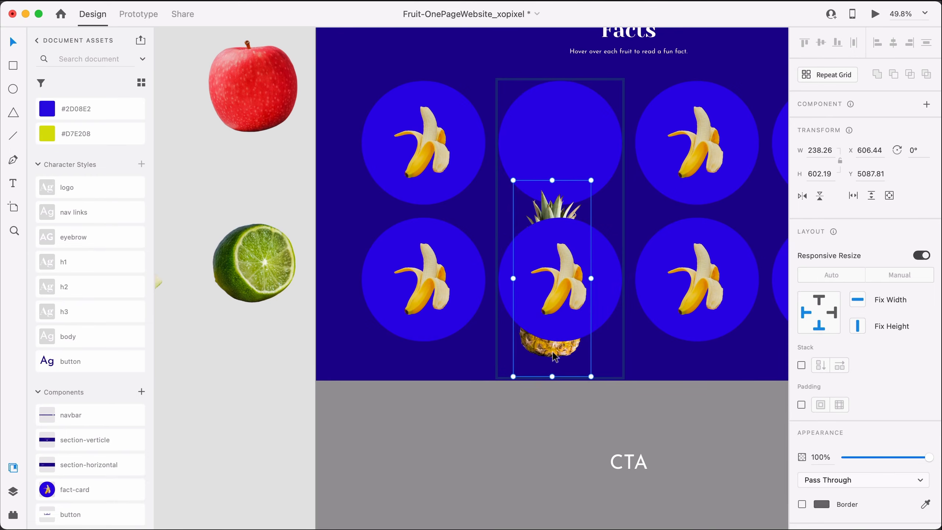
pyautogui.moveTo(555, 357); pyautogui.dragTo(561, 248)
pyautogui.moveTo(599, 268); pyautogui.dragTo(578, 213)
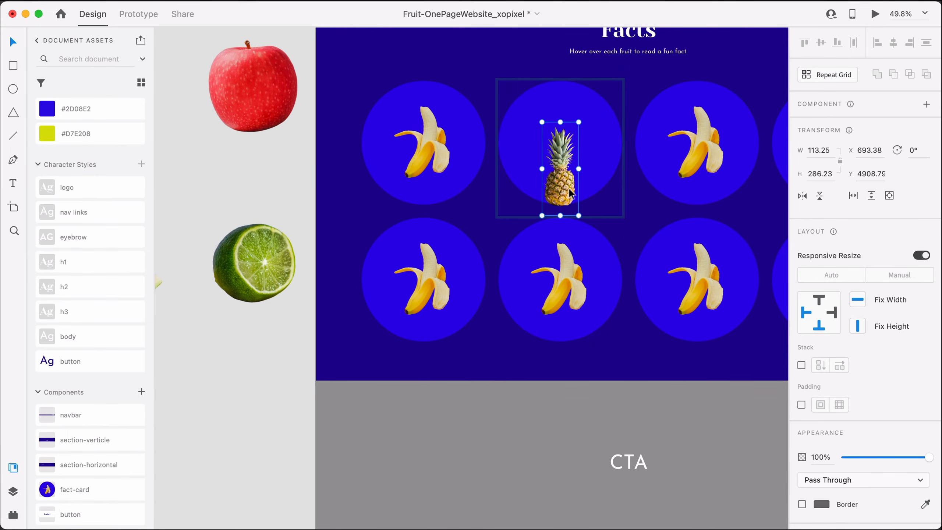
# Step: Replace the banana in the third upper-row fact card with the lime, scaled to fit the circle
pyautogui.click(251, 169)
pyautogui.scroll(-3, 251, 169)
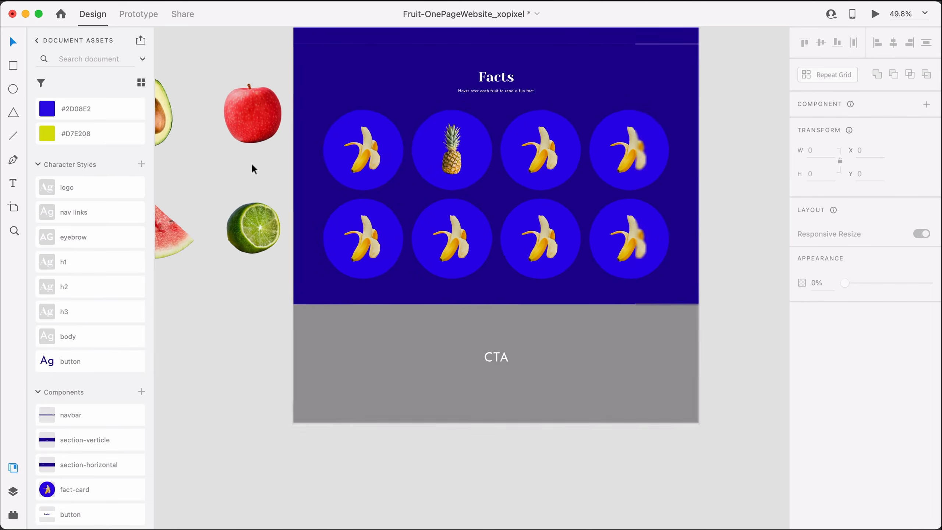
pyautogui.hscroll(-3, 255, 167)
pyautogui.click(213, 141)
pyautogui.hscroll(-2, 215, 145)
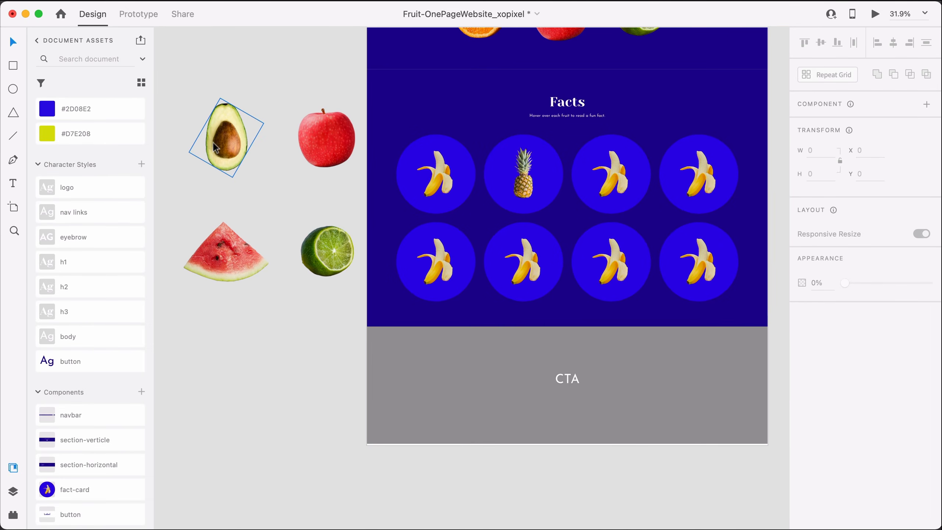
pyautogui.hscroll(-3, 222, 156)
pyautogui.click(252, 200)
pyautogui.moveTo(355, 243); pyautogui.dragTo(639, 169)
pyautogui.scroll(4, 640, 175)
pyautogui.moveTo(689, 237); pyautogui.dragTo(673, 226)
# Step: Replace the banana in the fourth upper-row fact card with the apple, sized 185 by 189 at X 1498, Y 4878
pyautogui.scroll(-3, 673, 225)
pyautogui.click(720, 209)
pyautogui.doubleClick(720, 209)
pyautogui.press('Delete')
pyautogui.scroll(-5, 719, 209)
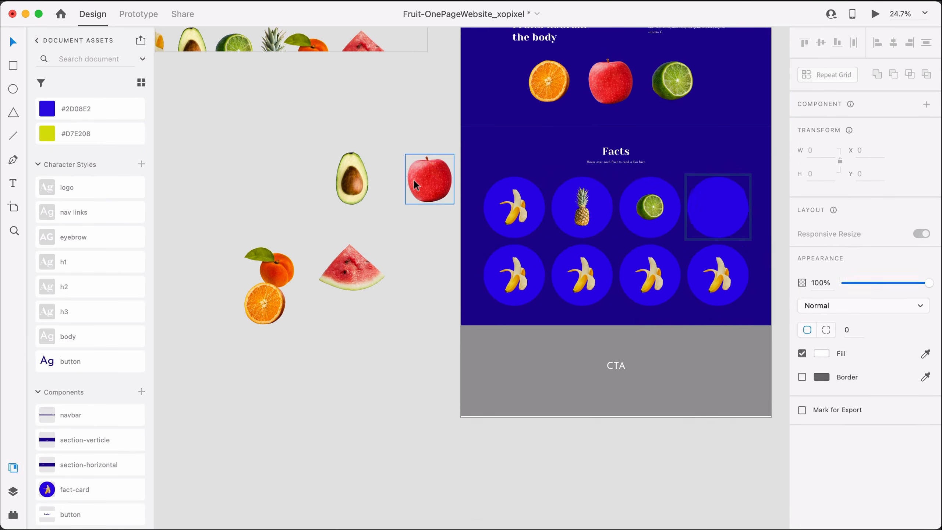
pyautogui.moveTo(416, 184); pyautogui.dragTo(717, 206)
pyautogui.scroll(3, 732, 220)
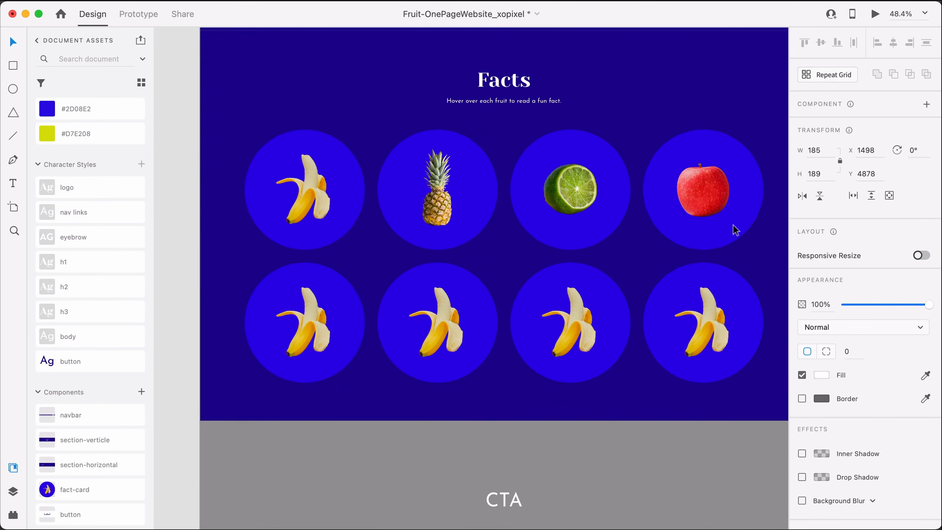
# Step: Replace the banana in the first lower-row fact card with the orange, scaled down and centred in the circle
pyautogui.scroll(-4, 717, 202)
pyautogui.click(433, 223)
pyautogui.press('super+x')
pyautogui.scroll(5, 693, 192)
pyautogui.doubleClick(665, 199)
pyautogui.press('Delete')
pyautogui.press('super+v')
pyautogui.moveTo(651, 256); pyautogui.dragTo(647, 185)
pyautogui.moveTo(693, 265); pyautogui.dragTo(676, 250)
pyautogui.click(468, 233)
# Step: Replace the banana in the second lower-row fact card with the watermelon slice, scaled down and centred
pyautogui.scroll(-4, 469, 233)
pyautogui.click(276, 220)
pyautogui.press('super+x')
pyautogui.scroll(4, 482, 178)
pyautogui.click(429, 160)
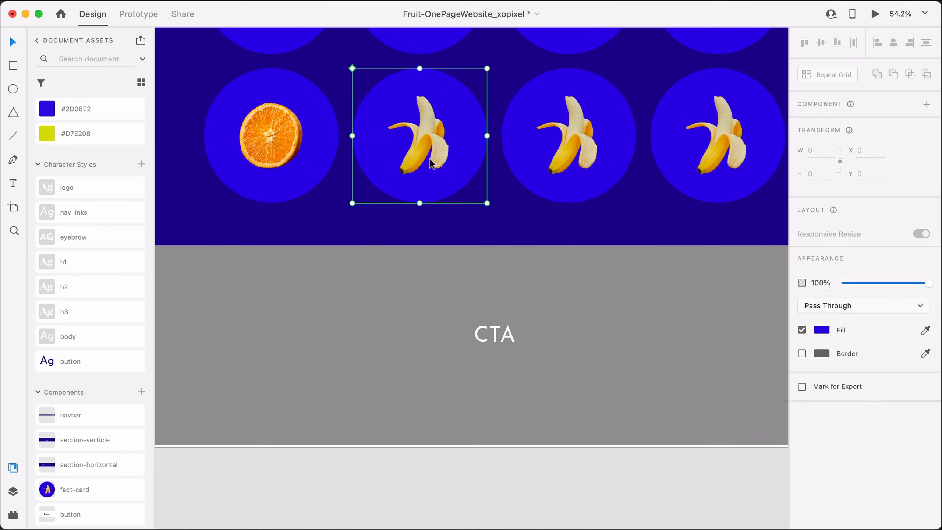
pyautogui.doubleClick(429, 160)
pyautogui.press('Delete')
pyautogui.press('super+v')
pyautogui.moveTo(473, 237); pyautogui.dragTo(423, 150)
pyautogui.moveTo(496, 195); pyautogui.dragTo(465, 168)
pyautogui.moveTo(426, 139); pyautogui.dragTo(429, 139)
# Step: Replace the banana in the third lower-row fact card with the apricot, scaled down and centred in the circle
pyautogui.scroll(-4, 429, 141)
pyautogui.click(222, 218)
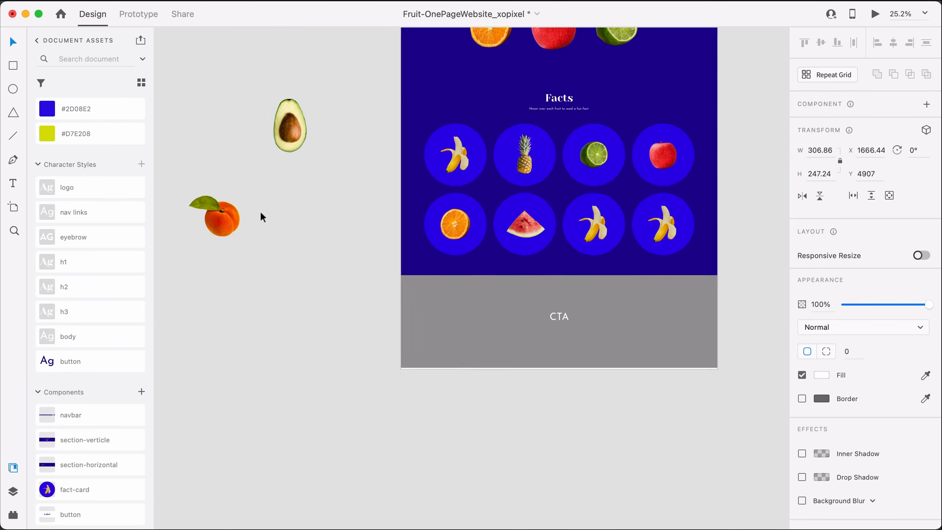
pyautogui.press('super+x')
pyautogui.doubleClick(601, 227)
pyautogui.scroll(5, 602, 228)
pyautogui.press('Delete')
pyautogui.press('super+v')
pyautogui.moveTo(506, 279); pyautogui.dragTo(593, 227)
pyautogui.moveTo(648, 301); pyautogui.dragTo(614, 271)
pyautogui.moveTo(583, 253); pyautogui.dragTo(593, 248)
# Step: Put the avocado into the fourth lower-row fact card, scaled to about 226 by 182 and centred
pyautogui.scroll(-5, 594, 248)
pyautogui.click(254, 106)
pyautogui.press('super+x')
pyautogui.scroll(3, 509, 178)
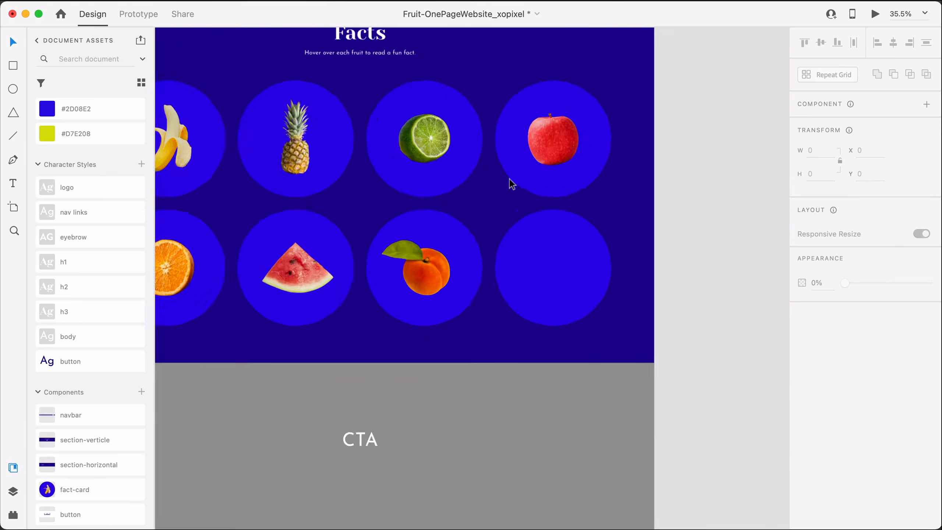
pyautogui.scroll(3, 509, 178)
pyautogui.doubleClick(549, 262)
pyautogui.press('super+v')
pyautogui.moveTo(564, 358); pyautogui.dragTo(575, 343)
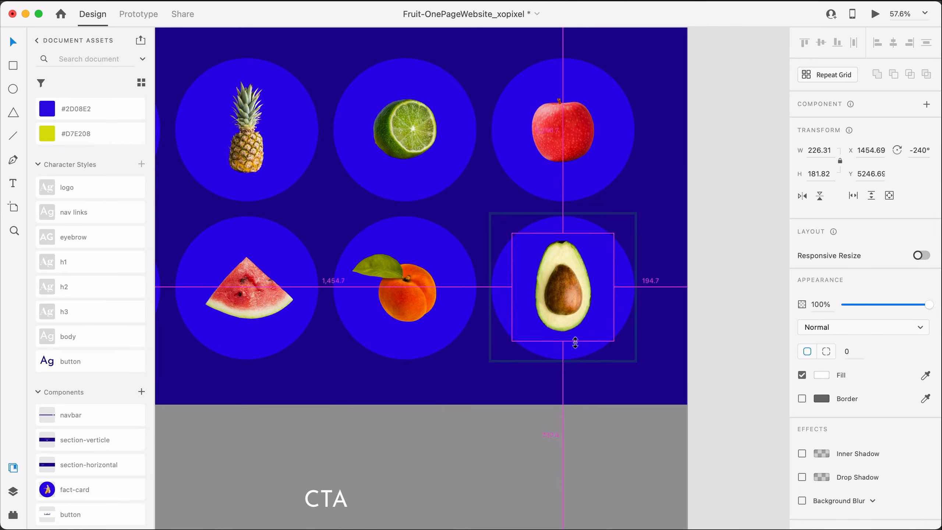
pyautogui.scroll(-5, 705, 310)
pyautogui.scroll(5, 705, 311)
# Step: Switch the apple and orange cards to their Hover State and title them Apple and Orange
pyautogui.click(686, 238)
pyautogui.moveTo(708, 218)
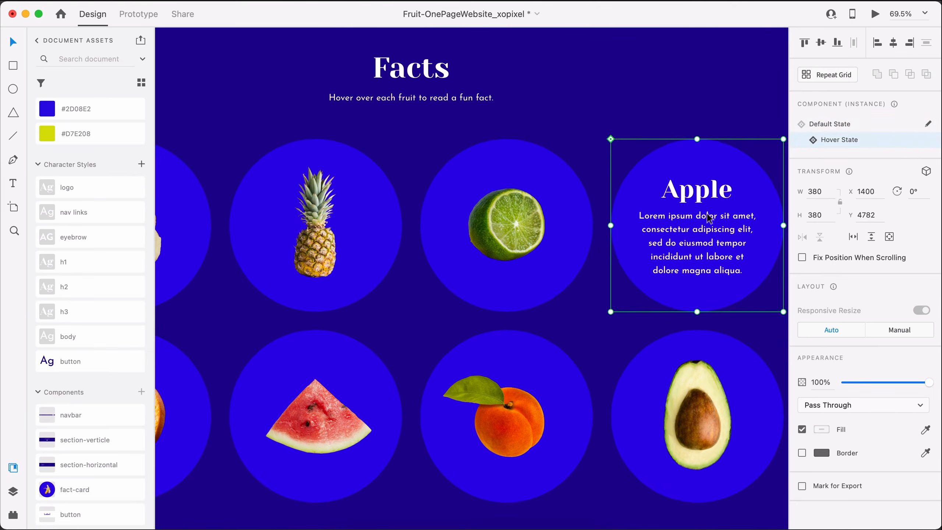
pyautogui.hscroll(-4, 708, 218)
pyautogui.click(259, 381)
pyautogui.click(839, 140)
pyautogui.doubleClick(260, 346)
pyautogui.write('Orange')
# Step: Title the watermelon card's hover state Watermelon, widen its text box to 285 and use text size 45
pyautogui.doubleClick(450, 346)
pyautogui.write('Watermelon')
pyautogui.moveTo(538, 358); pyautogui.dragTo(519, 348)
pyautogui.click(545, 489)
pyautogui.doubleClick(479, 347)
pyautogui.click(804, 398)
pyautogui.write('40')
pyautogui.press('Return')
pyautogui.click(90, 312)
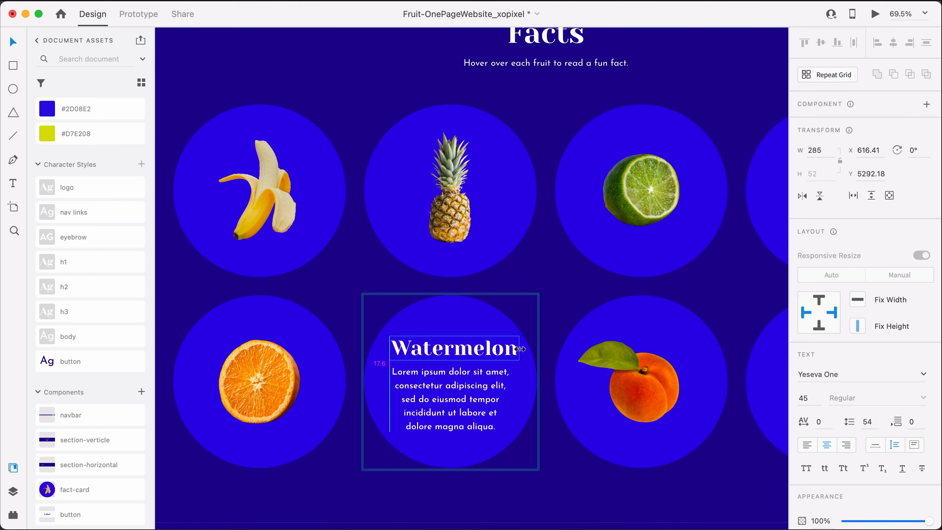
# Step: Apply the h3 character style to the hover-state titles of the orange, lime and pineapple cards
pyautogui.click(260, 382)
pyautogui.doubleClick(260, 346)
pyautogui.click(90, 312)
pyautogui.click(839, 123)
pyautogui.click(641, 191)
pyautogui.doubleClick(640, 154)
pyautogui.click(111, 312)
pyautogui.doubleClick(477, 156)
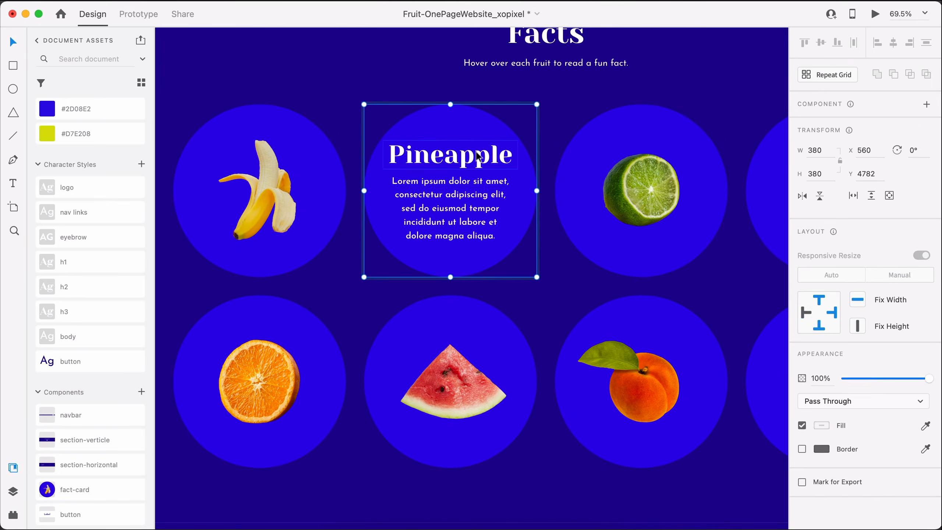
pyautogui.doubleClick(478, 157)
pyautogui.click(90, 312)
# Step: Open the main fact-card component, style its hover title as h3, nudge that title slightly upward and return to Default State
pyautogui.click(450, 190)
pyautogui.click(928, 123)
pyautogui.click(839, 140)
pyautogui.doubleClick(360, 167)
pyautogui.click(90, 312)
pyautogui.moveTo(382, 178)
pyautogui.mouseDown()
pyautogui.moveTo(382, 186)
pyautogui.moveTo(382, 170)
pyautogui.mouseUp()
pyautogui.click(372, 206)
pyautogui.click(378, 174)
pyautogui.keyDown('shift'); pyautogui.click(386, 219); pyautogui.keyUp('shift')
pyautogui.press('Escape')
pyautogui.click(829, 124)
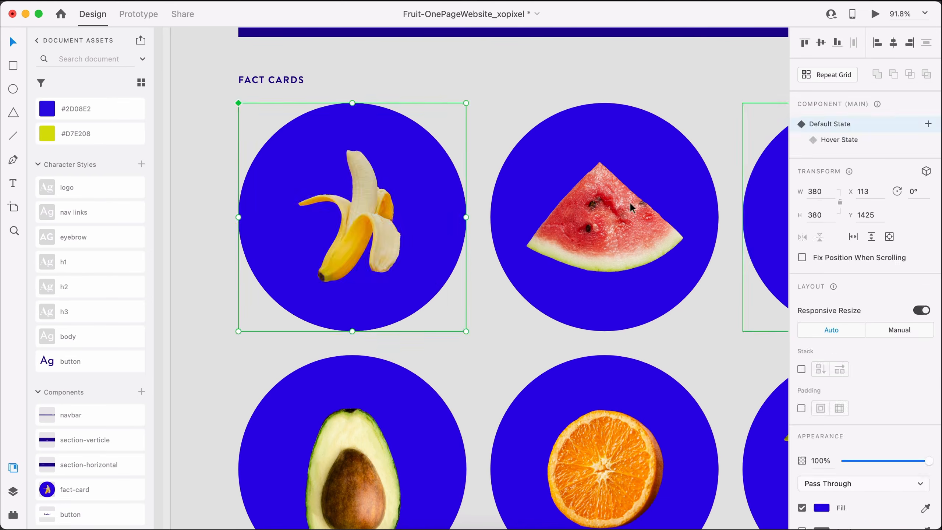
# Step: Compare the default and hover states of the watermelon card in the Fact Cards set and the website's banana card
pyautogui.click(630, 207)
pyautogui.click(839, 139)
pyautogui.scroll(-10, 519, 164)
pyautogui.scroll(10, 405, 326)
pyautogui.click(406, 327)
pyautogui.click(839, 140)
pyautogui.click(830, 124)
# Step: Check the hover state of the pineapple card, return it to Default State and show the lime card's hover state
pyautogui.click(654, 302)
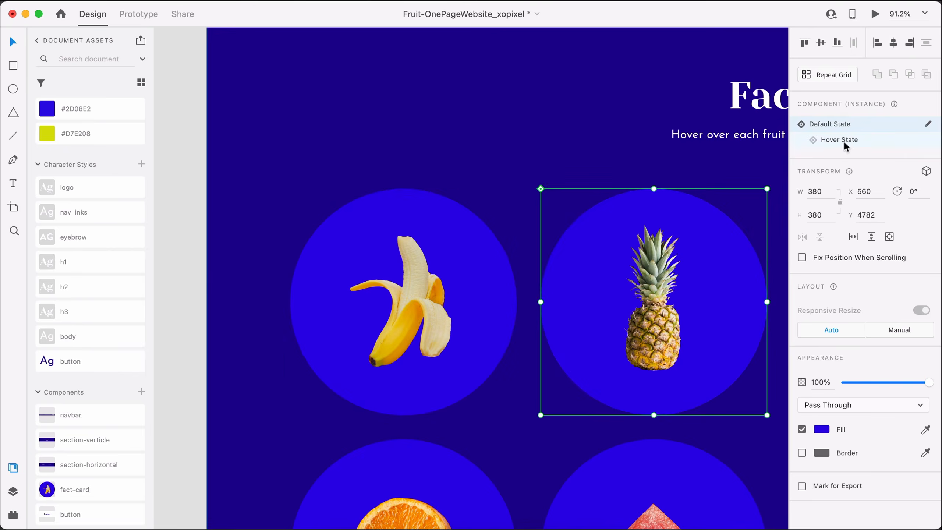
pyautogui.click(845, 143)
pyautogui.hscroll(5, 556, 297)
pyautogui.doubleClick(469, 316)
pyautogui.click(469, 250)
pyautogui.click(830, 124)
pyautogui.hscroll(6, 499, 290)
pyautogui.click(483, 288)
pyautogui.click(839, 140)
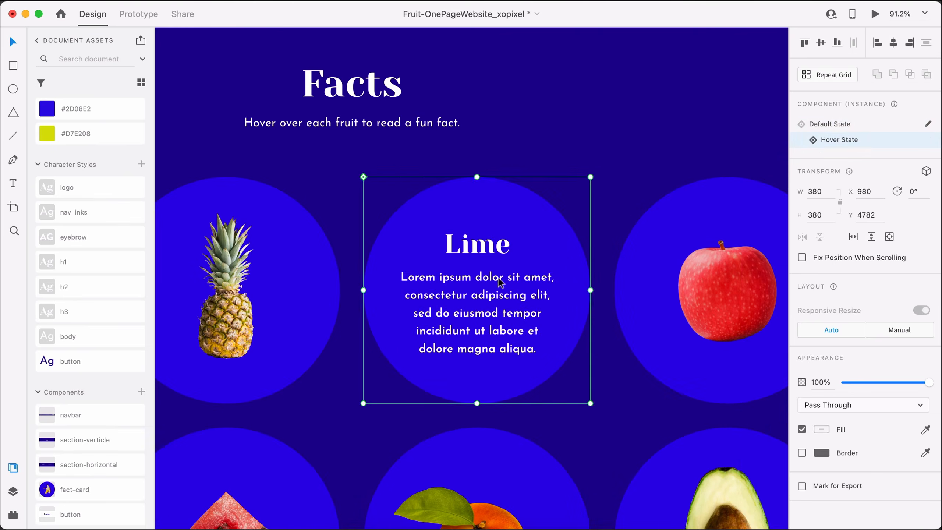
# Step: Title the hover state of the apple card "Apple" and of the orange card "Orange"
pyautogui.click(727, 291)
pyautogui.click(839, 139)
pyautogui.write('Apple')
pyautogui.scroll(-8, 534, 297)
pyautogui.click(839, 140)
pyautogui.doubleClick(534, 255)
pyautogui.write('Orange')
# Step: Title the avocado card's hover state "Advocado" and the peach card's "Peach", returning each card to Default State
pyautogui.click(839, 140)
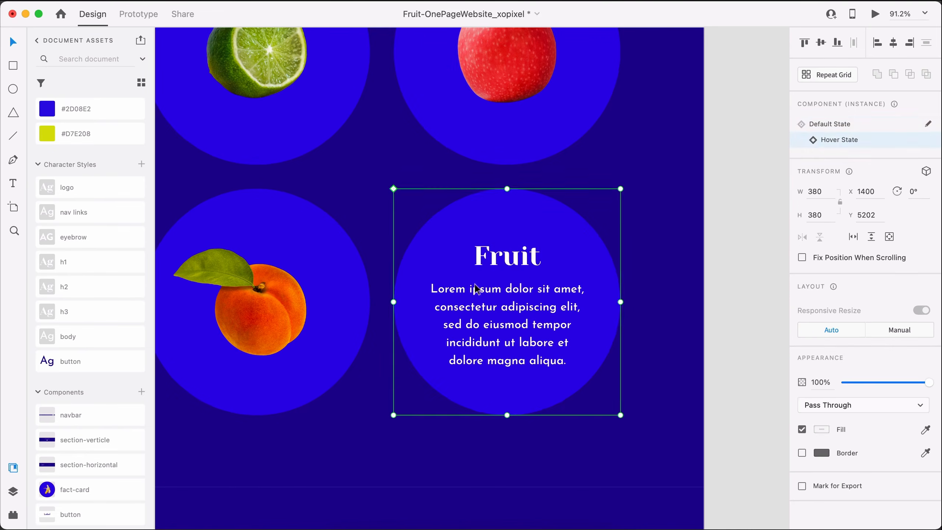
pyautogui.doubleClick(508, 257)
pyautogui.write('Advocado')
pyautogui.click(830, 124)
pyautogui.click(395, 303)
pyautogui.click(839, 139)
pyautogui.write('Peach')
pyautogui.click(830, 124)
pyautogui.click(557, 93)
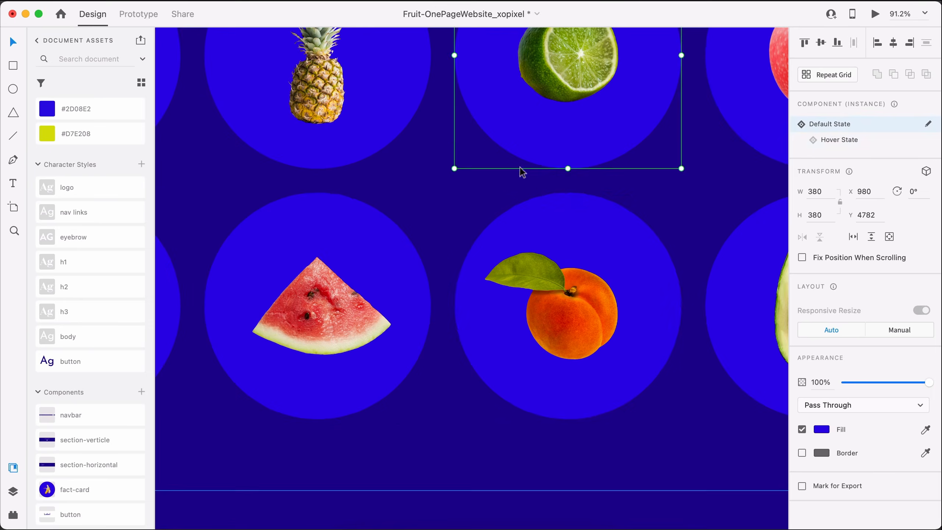
# Step: Replace the grey CTA placeholder with a section-verticle component placed directly below the Facts section at full page width
pyautogui.scroll(-8, 520, 167)
pyautogui.click(705, 312)
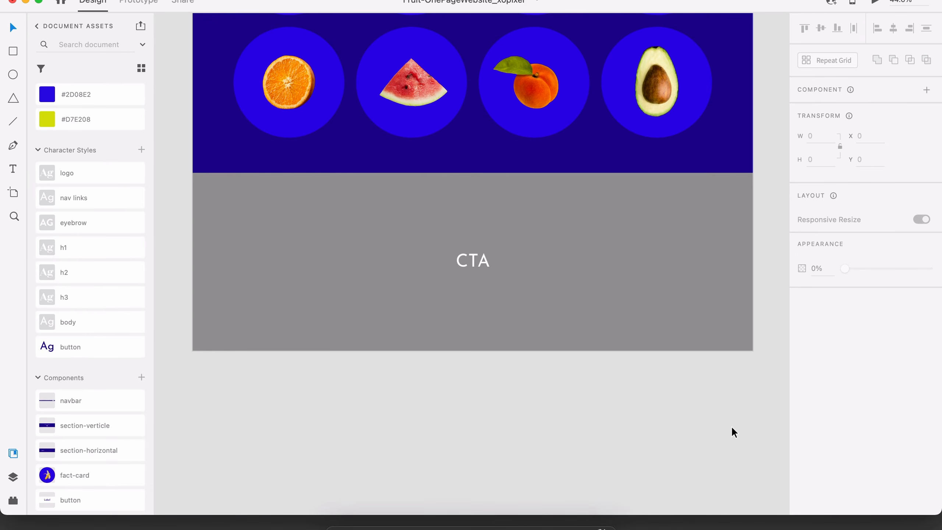
pyautogui.click(700, 318)
pyautogui.press('Delete')
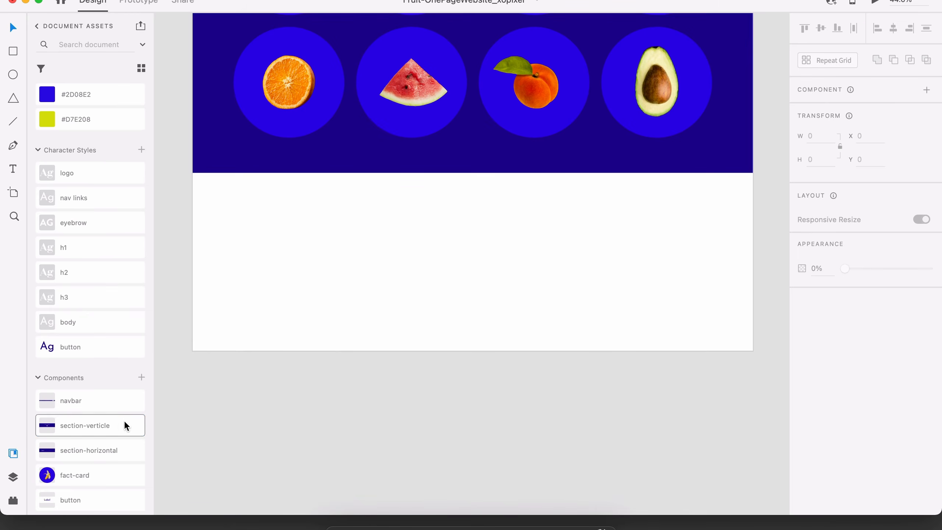
pyautogui.moveTo(126, 427); pyautogui.dragTo(297, 204)
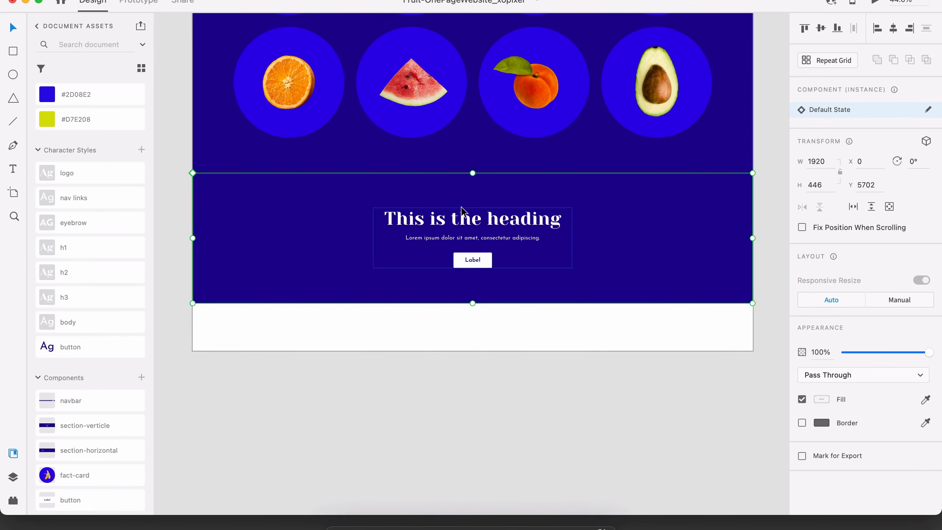
# Step: Change the heading of the new section below Facts to "Buy fruit"
pyautogui.doubleClick(457, 222)
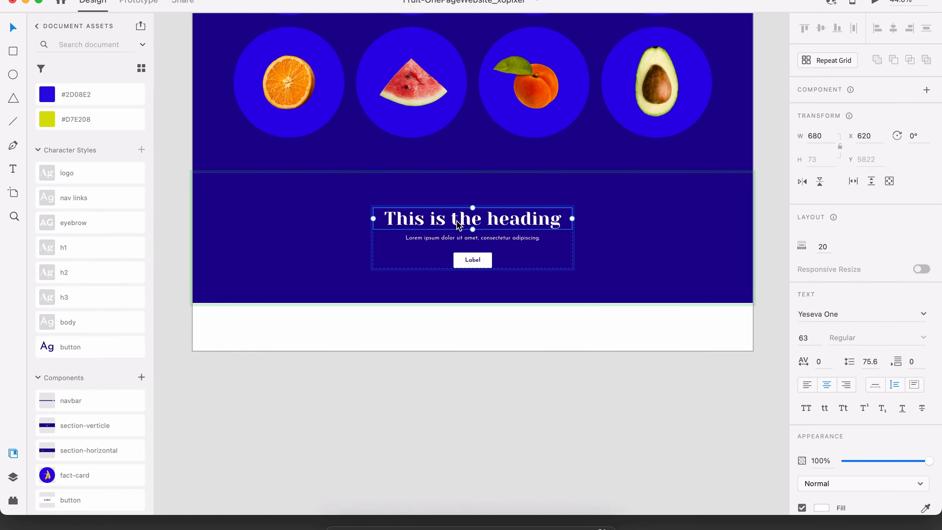
pyautogui.doubleClick(459, 225)
pyautogui.write('Bu')
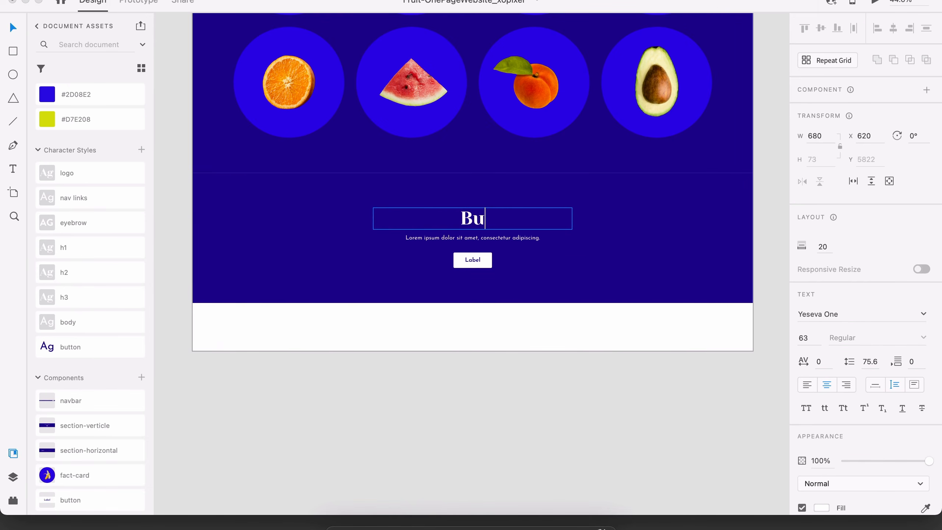
pyautogui.write('y fruit')
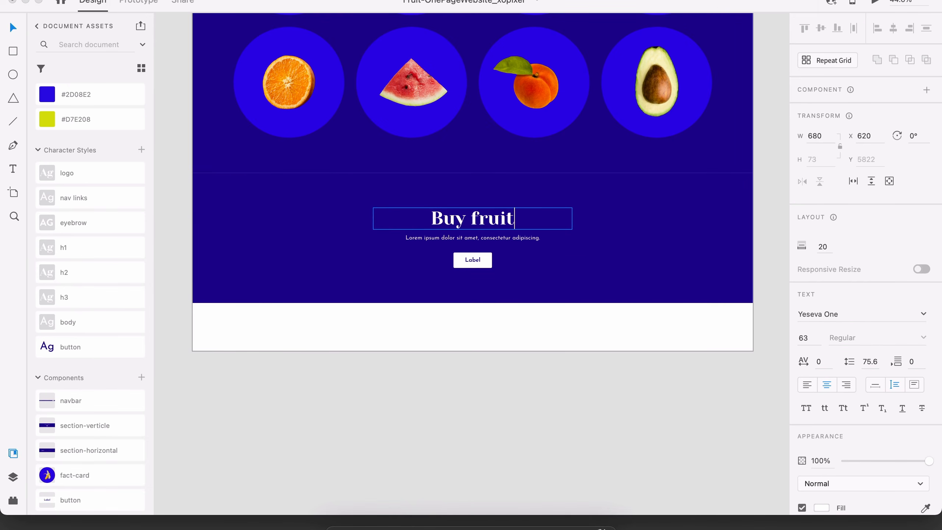
# Step: Change the text under the Buy fruit heading to "Get your pack of 120 high-res fruit cut-outs on xopixel.com"
pyautogui.click(506, 238)
pyautogui.scroll(10, 507, 239)
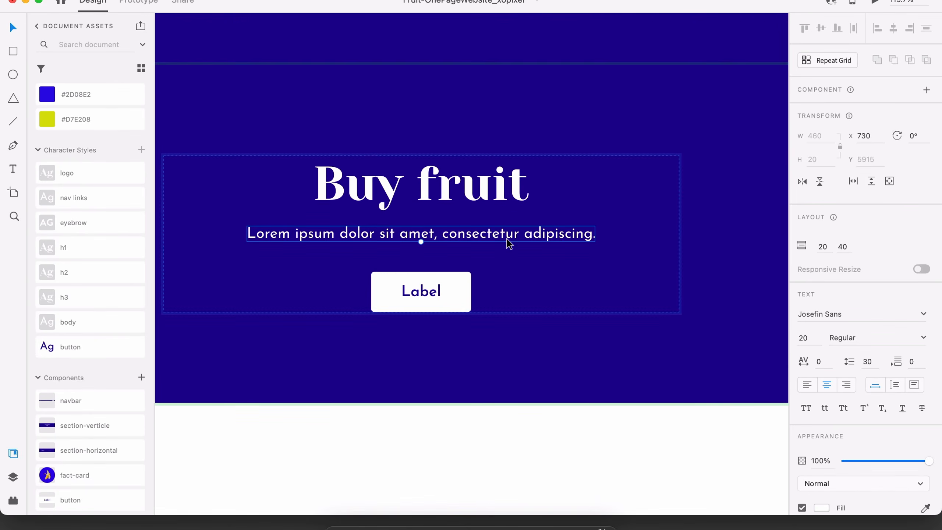
pyautogui.doubleClick(507, 238)
pyautogui.write('Get your pa')
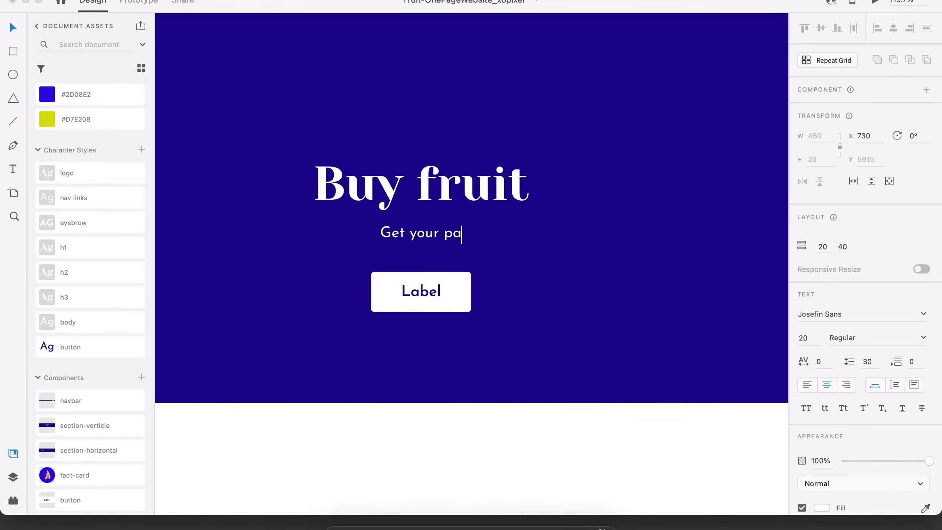
pyautogui.write('ck of 12')
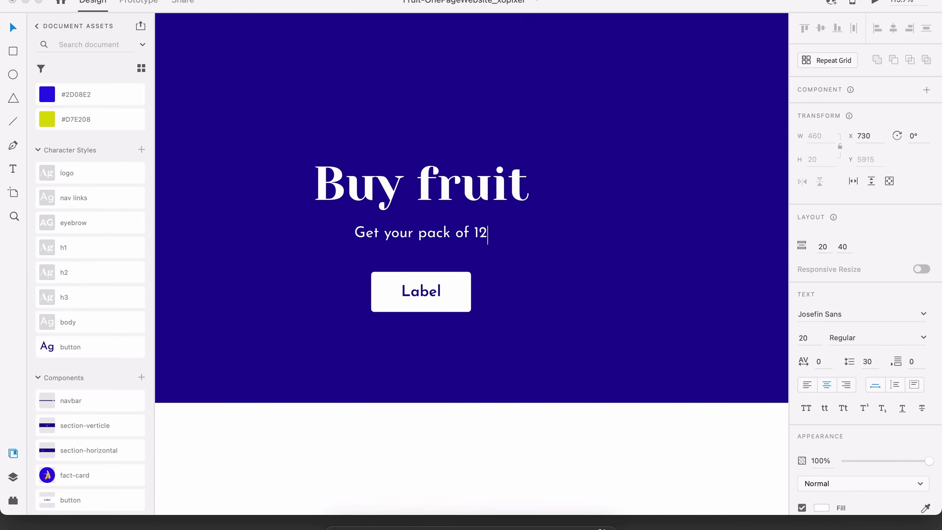
pyautogui.write('0 high')
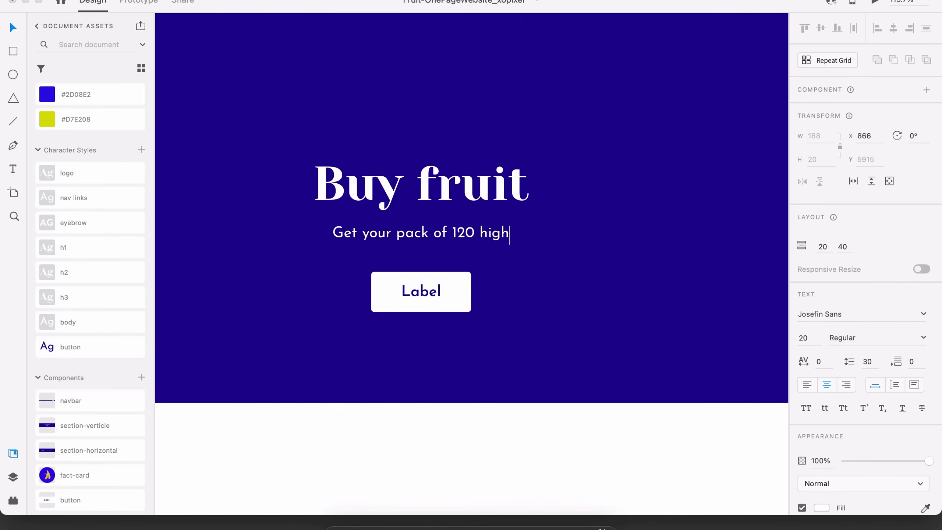
pyautogui.write('-res fruit cut')
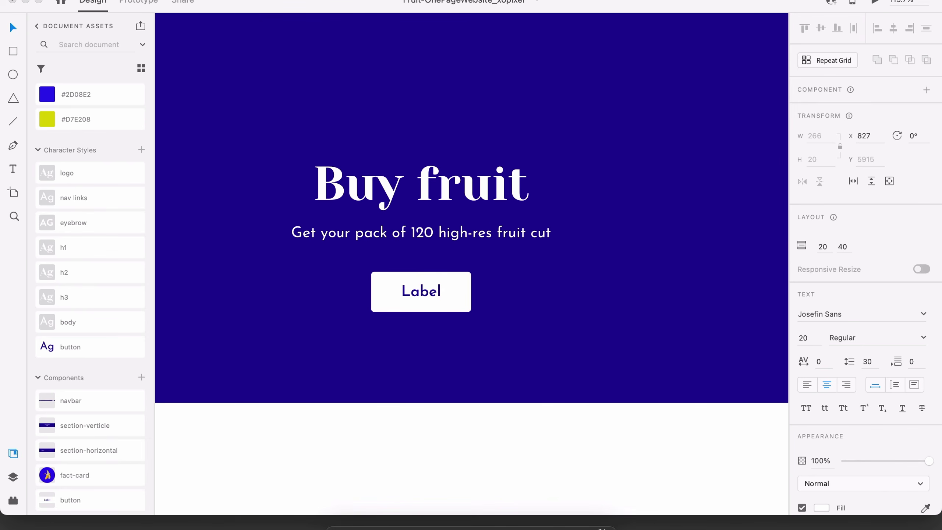
pyautogui.write('-outs on xopix')
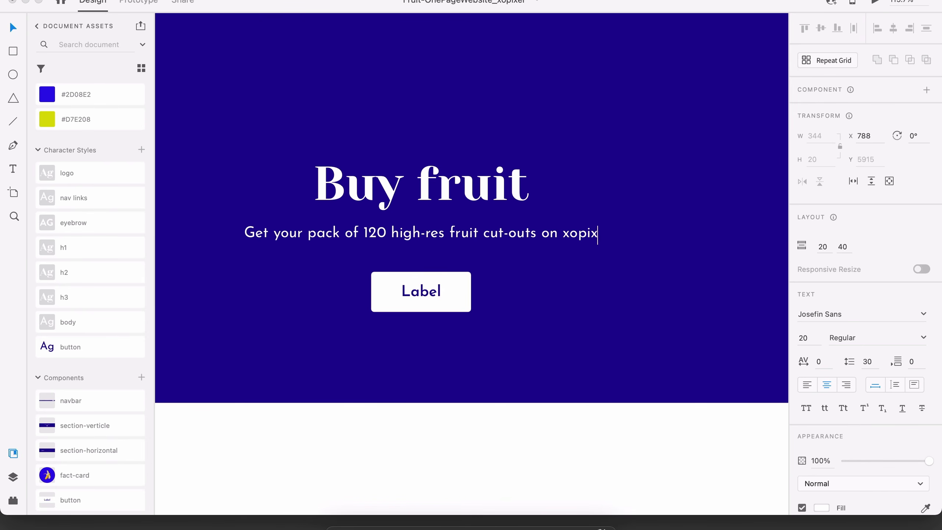
pyautogui.write('el.com')
# Step: Change the label of the Buy fruit section's button to "Download"
pyautogui.doubleClick(396, 301)
pyautogui.write('Download')
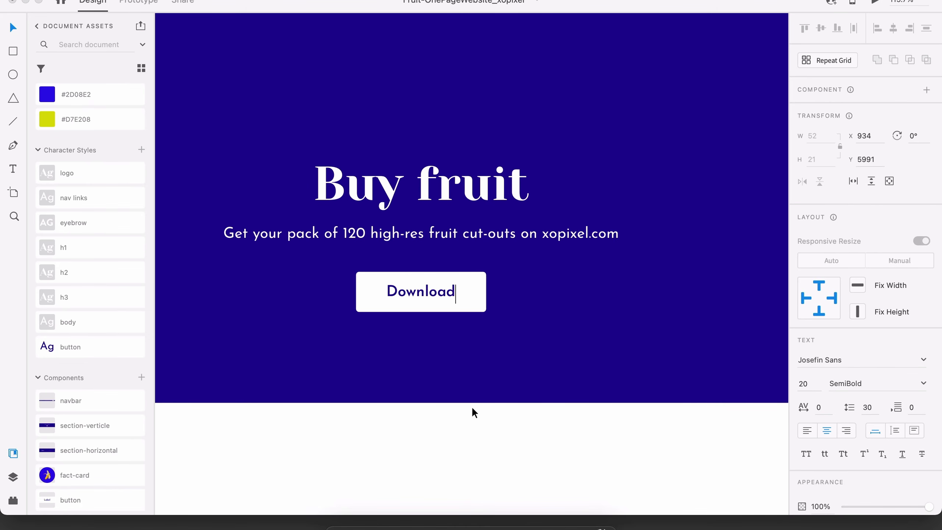
pyautogui.press('Escape')
pyautogui.click(538, 329)
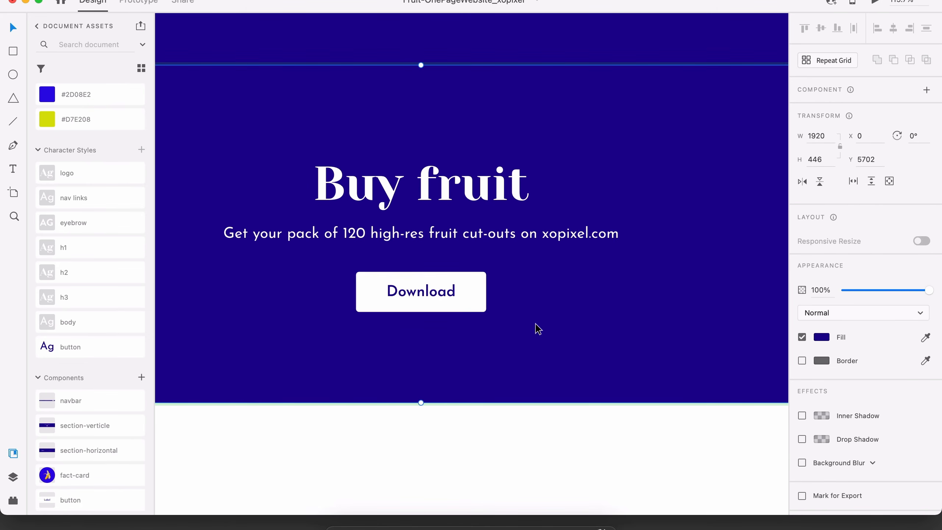
# Step: Extend the Buy fruit section's background down to the page's end, making it about 610 high
pyautogui.scroll(-6, 530, 386)
pyautogui.scroll(-3, 530, 386)
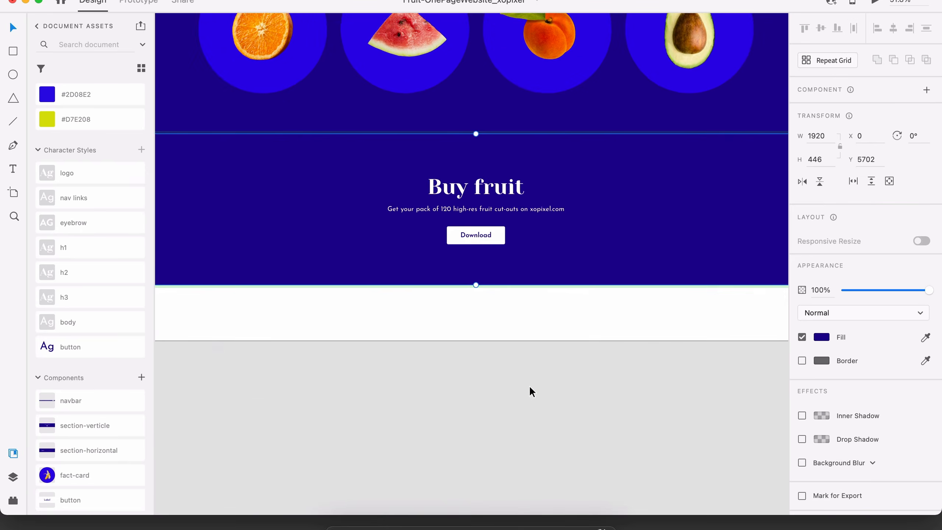
pyautogui.moveTo(477, 285); pyautogui.dragTo(484, 344)
pyautogui.click(473, 366)
pyautogui.scroll(-3, 474, 367)
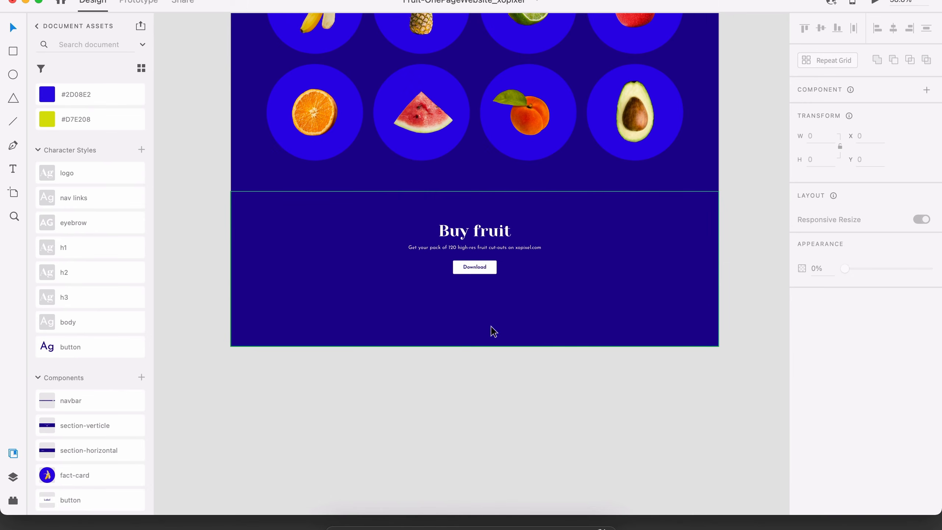
# Step: Bring the masked row of fruits from the neighbouring artboard onto the empty canvas beside the website's lower sections
pyautogui.scroll(10, 575, 326)
pyautogui.hscroll(-12, 576, 326)
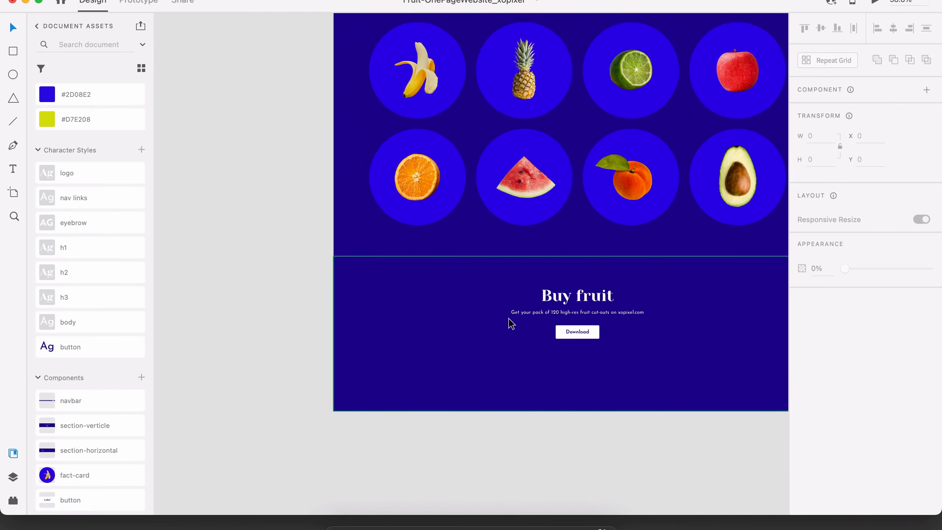
pyautogui.click(500, 153)
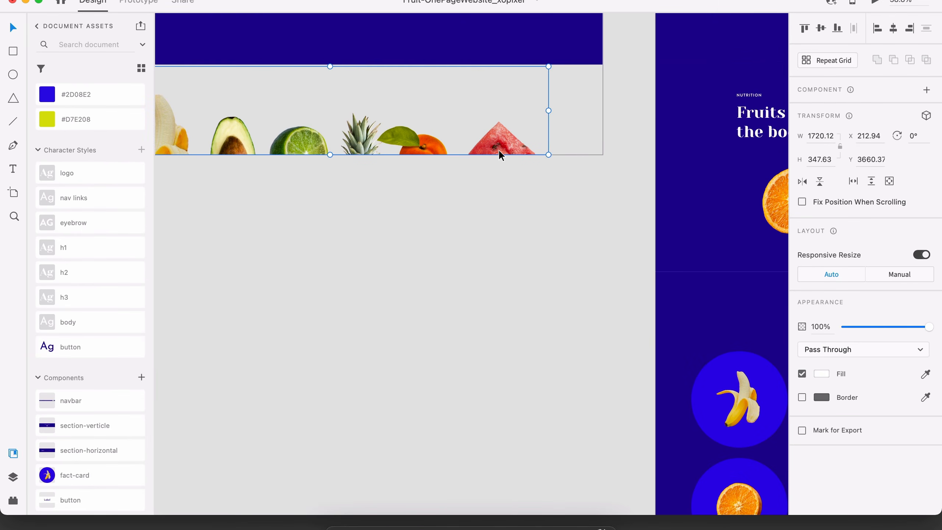
pyautogui.moveTo(517, 139); pyautogui.dragTo(529, 274)
# Step: Enter the masked fruit row and select the banana, avocado, lime, pineapple, peach and watermelon to examine what the mask contains
pyautogui.doubleClick(563, 258)
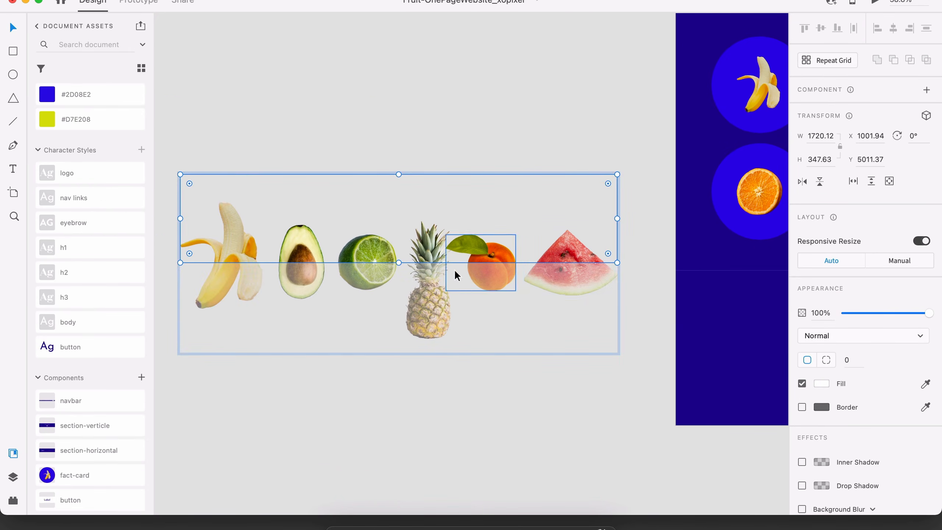
pyautogui.click(241, 241)
pyautogui.keyDown('shift'); pyautogui.click(293, 247); pyautogui.keyUp('shift')
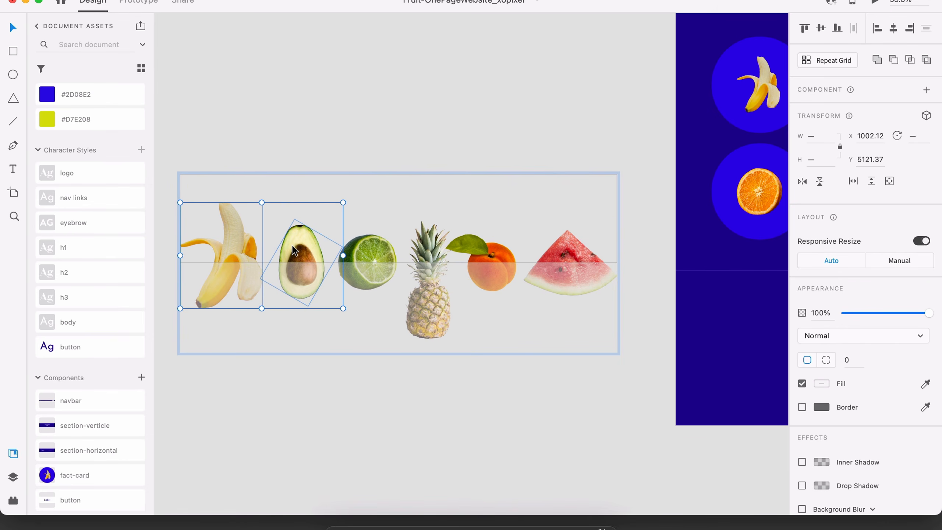
pyautogui.keyDown('shift'); pyautogui.click(393, 261); pyautogui.keyUp('shift')
pyautogui.keyDown('shift'); pyautogui.click(436, 259); pyautogui.keyUp('shift')
pyautogui.keyDown('shift'); pyautogui.click(509, 256); pyautogui.keyUp('shift')
pyautogui.keyDown('shift'); pyautogui.click(569, 250); pyautogui.keyUp('shift')
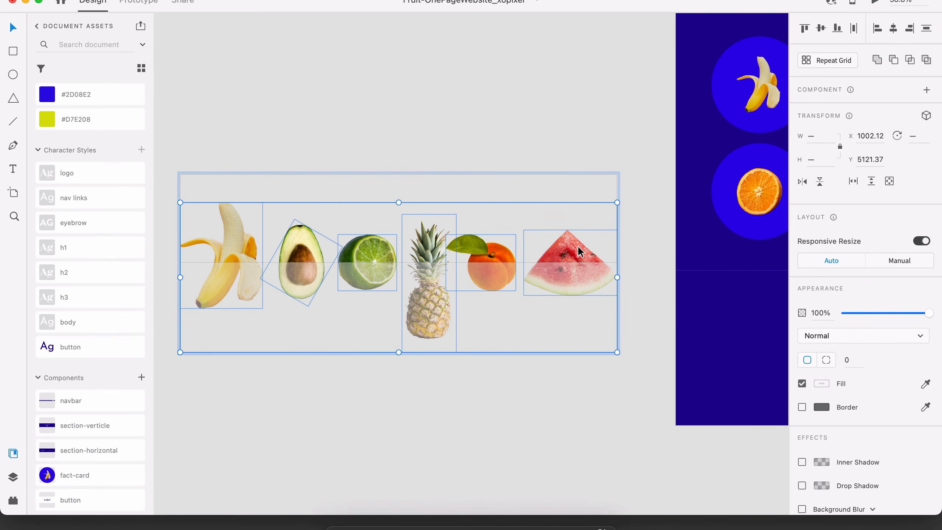
pyautogui.click(531, 394)
# Step: Ungroup the fruit row's mask, move the white rectangle off the fruits and place it back over their upper halves
pyautogui.click(404, 213)
pyautogui.rightClick(404, 212)
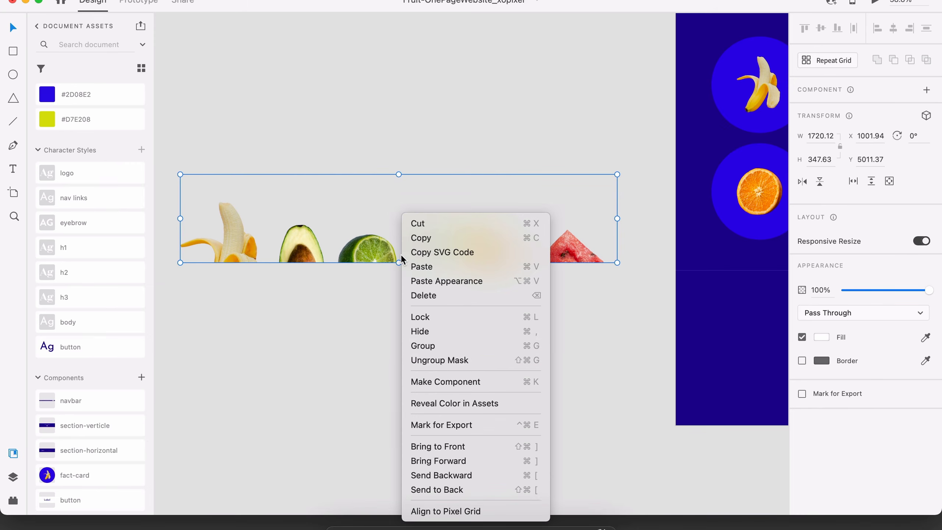
pyautogui.click(445, 359)
pyautogui.click(478, 370)
pyautogui.moveTo(488, 242); pyautogui.dragTo(496, 407)
pyautogui.moveTo(174, 186); pyautogui.dragTo(589, 270)
pyautogui.click(653, 332)
pyautogui.moveTo(562, 426); pyautogui.dragTo(564, 246)
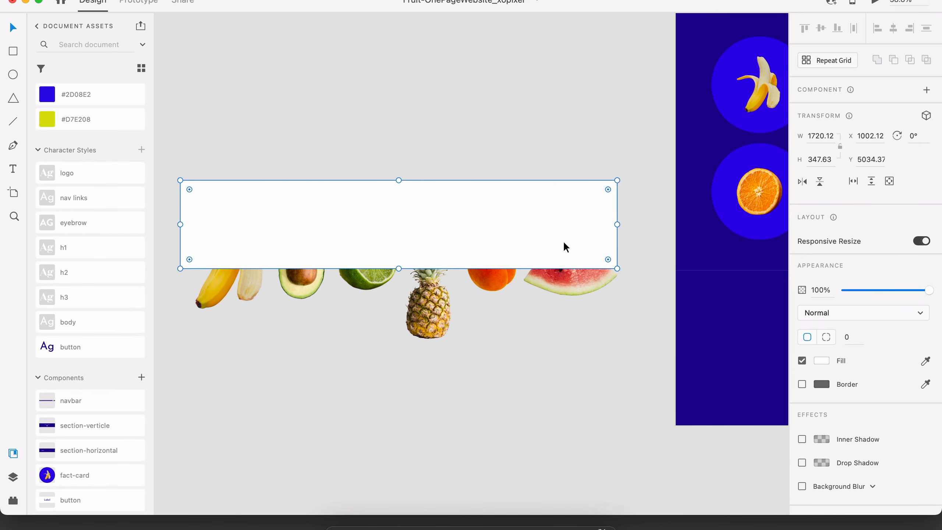
# Step: Mask the six fruits with the white rectangle so only their upper halves are shown
pyautogui.moveTo(190, 144); pyautogui.dragTo(608, 337)
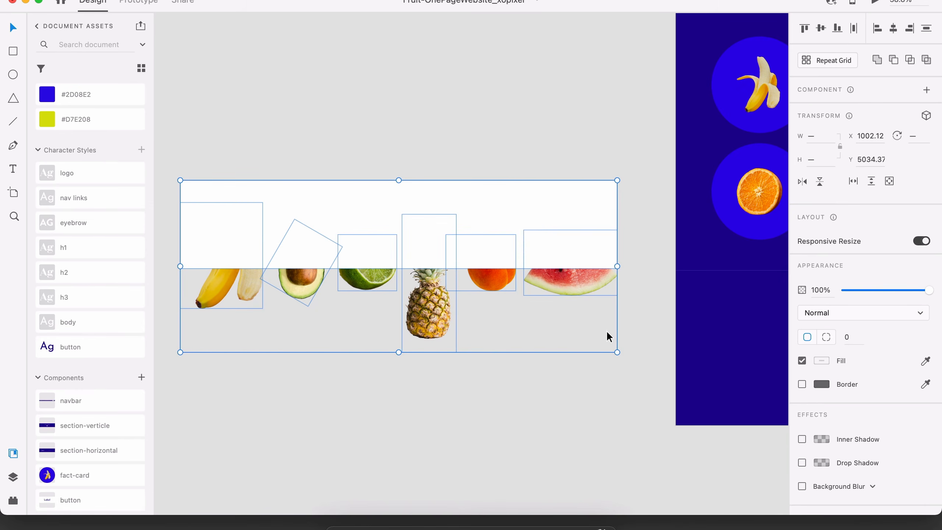
pyautogui.rightClick(520, 246)
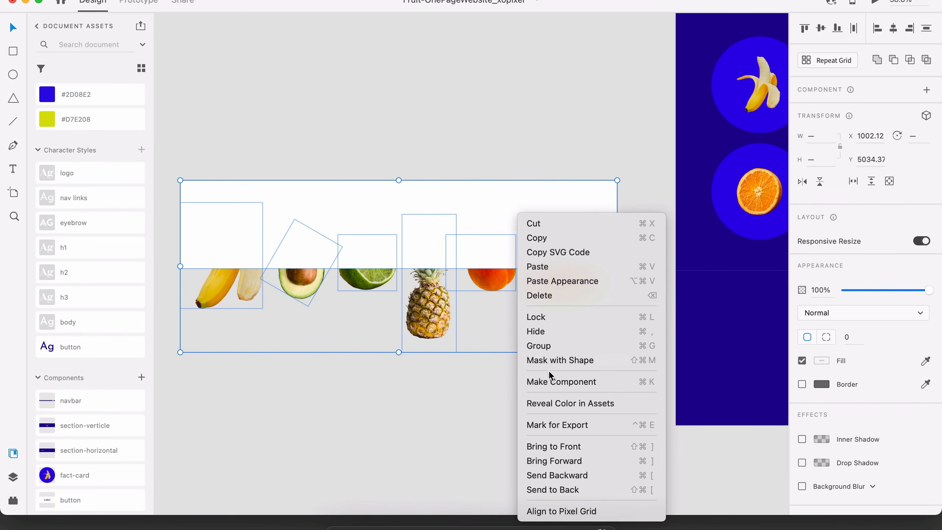
pyautogui.click(564, 365)
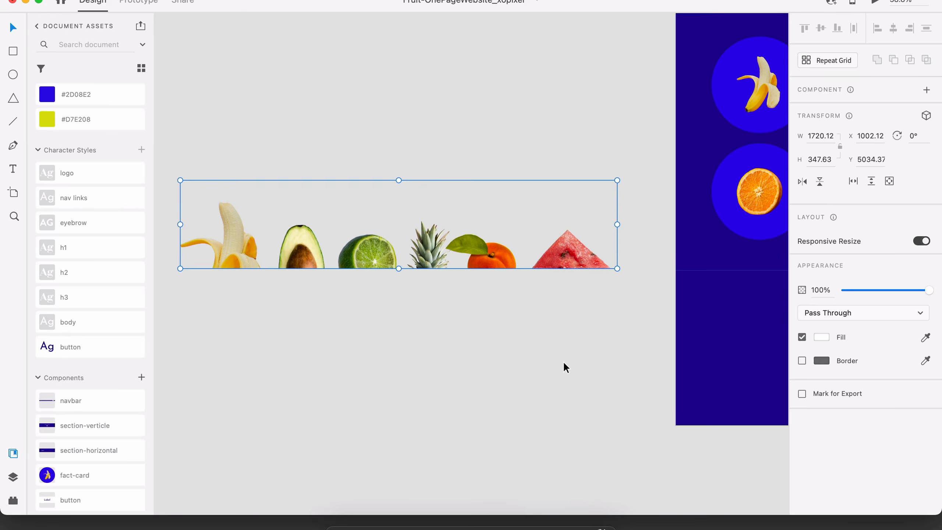
# Step: Move the masked fruit row into the Buy fruit section, centred horizontally and flush with the page's lower edge
pyautogui.moveTo(470, 249); pyautogui.dragTo(501, 342)
pyautogui.hscroll(5, 501, 343)
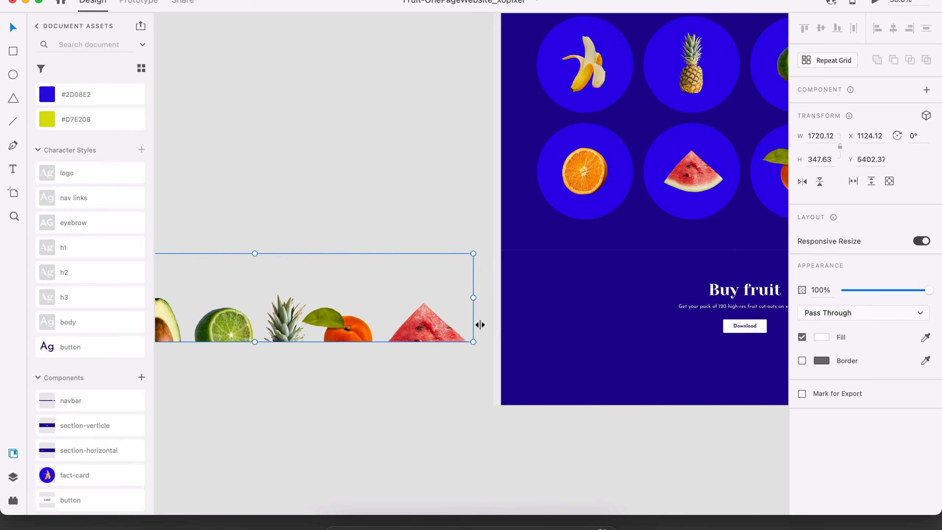
pyautogui.moveTo(410, 318); pyautogui.dragTo(762, 347)
pyautogui.hscroll(5, 763, 351)
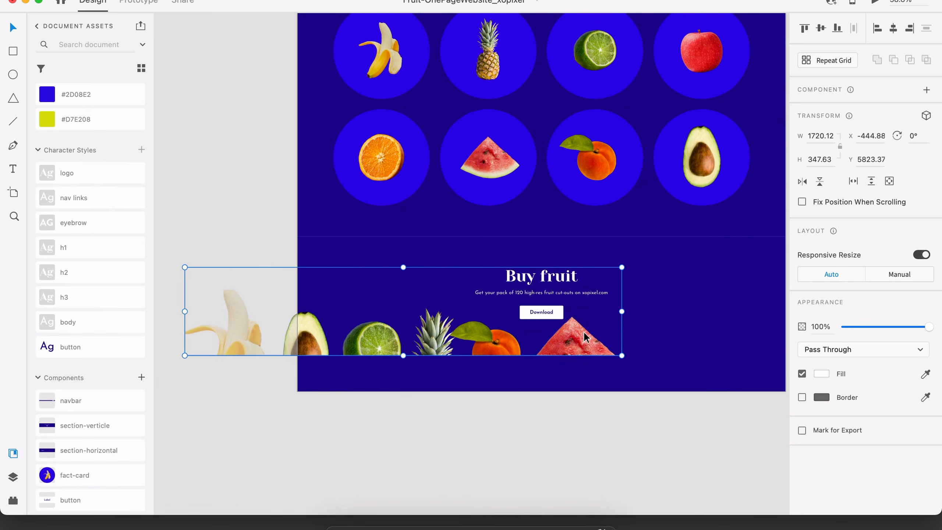
pyautogui.moveTo(585, 337); pyautogui.dragTo(723, 371)
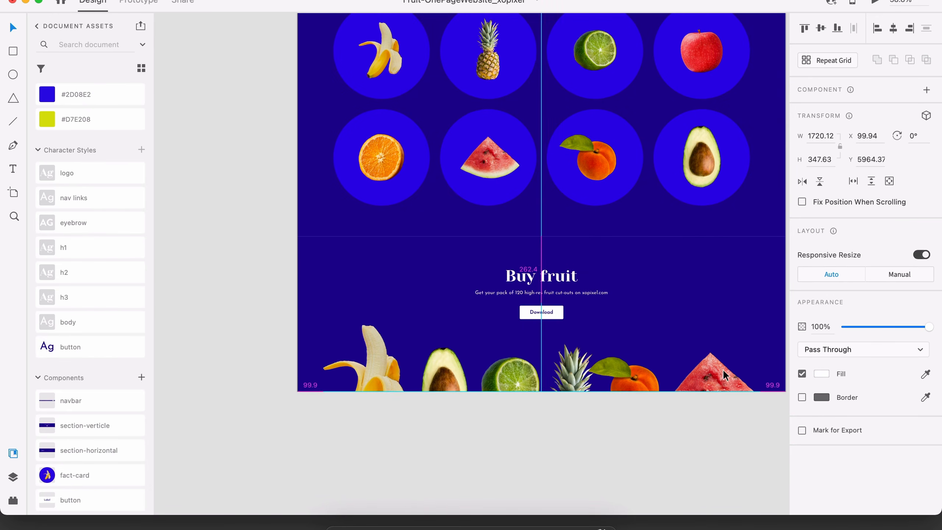
pyautogui.hscroll(2, 720, 371)
pyautogui.click(720, 372)
pyautogui.click(637, 291)
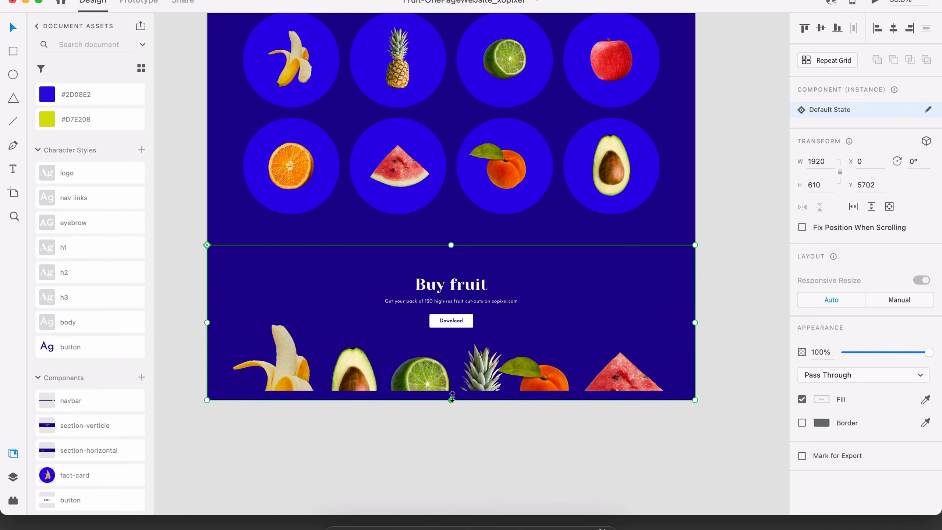
pyautogui.click(454, 397)
pyautogui.moveTo(451, 400); pyautogui.dragTo(452, 391)
pyautogui.press('super+z')
pyautogui.press('super+z')
pyautogui.press('super+z')
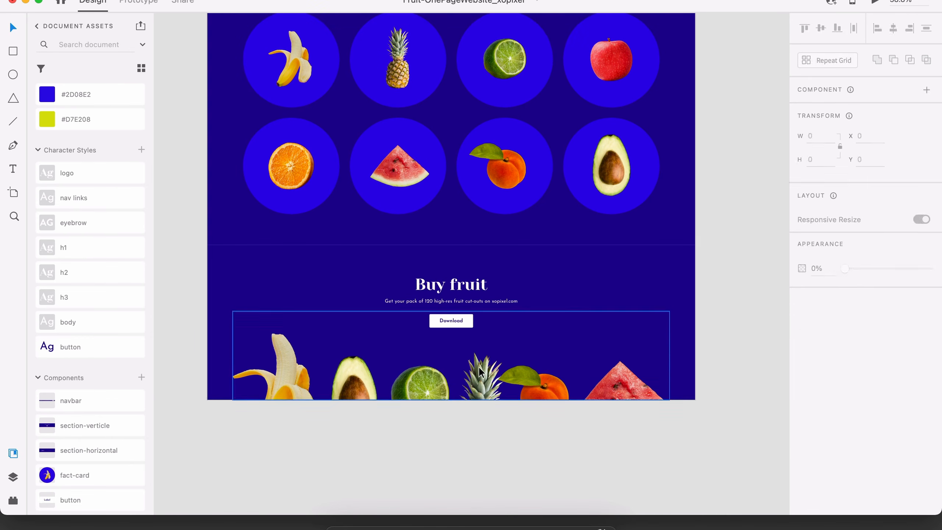
# Step: Raise the fruit row slightly and shorten the Buy fruit section and the artboard to end at the base of the fruits
pyautogui.click(534, 346)
pyautogui.doubleClick(593, 327)
pyautogui.moveTo(451, 400); pyautogui.dragTo(451, 389)
pyautogui.click(456, 396)
pyautogui.click(455, 387)
pyautogui.doubleClick(455, 396)
pyautogui.click(454, 414)
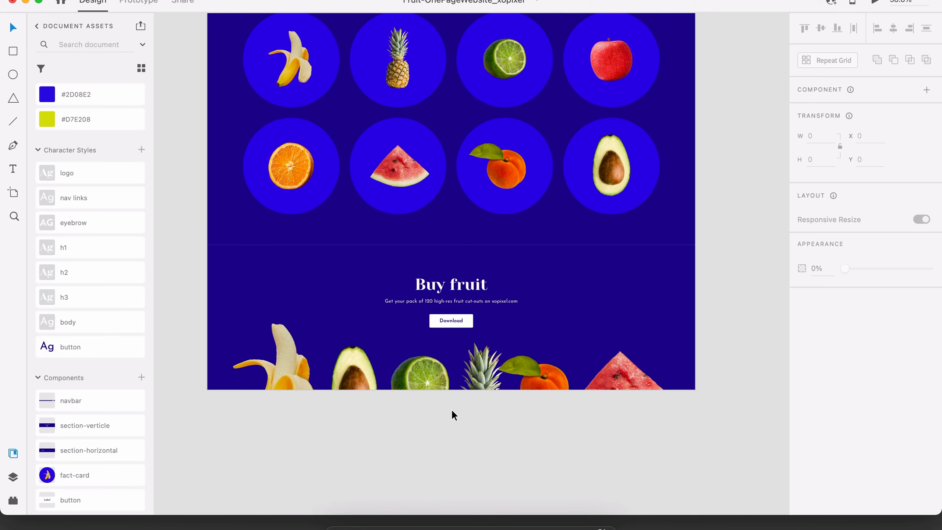
pyautogui.scroll(5, 454, 414)
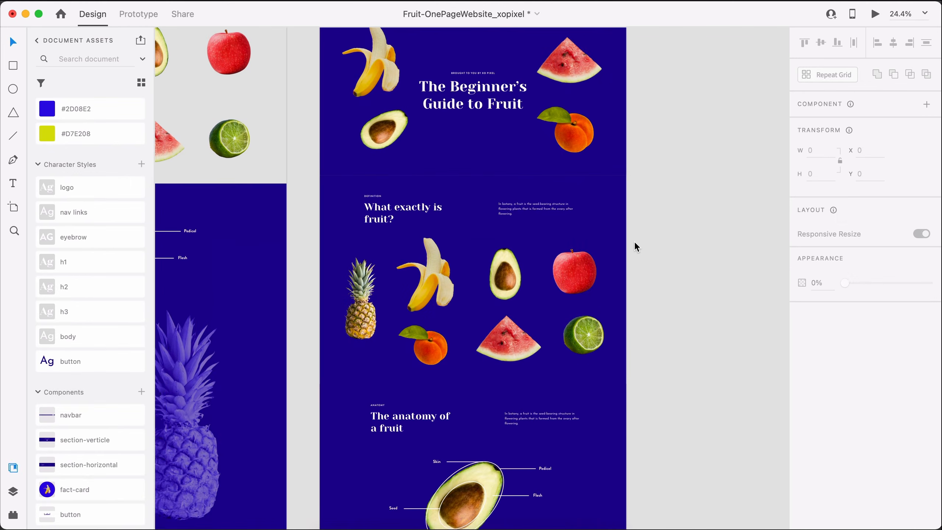
# Step: Review the website page's sections from the title down to the Facts cards and back up
pyautogui.scroll(-10, 634, 241)
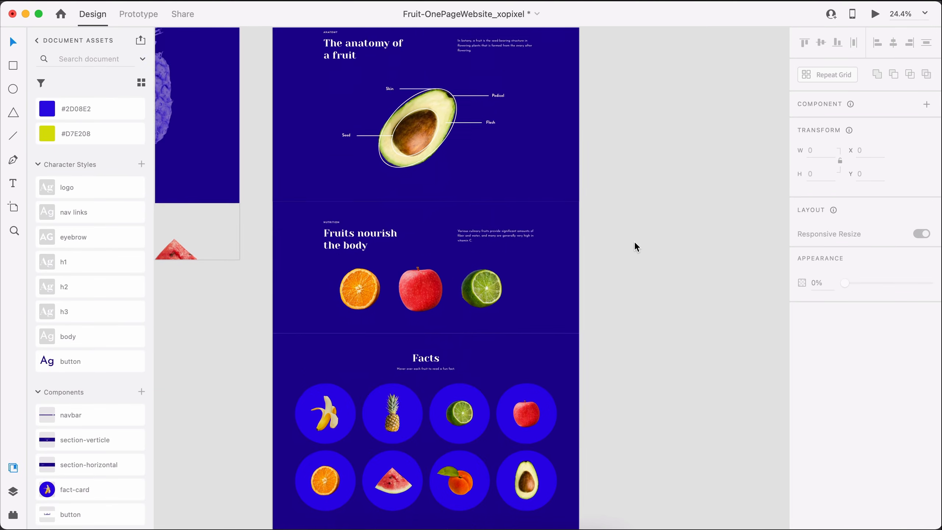
pyautogui.scroll(-4, 634, 241)
pyautogui.scroll(8, 634, 241)
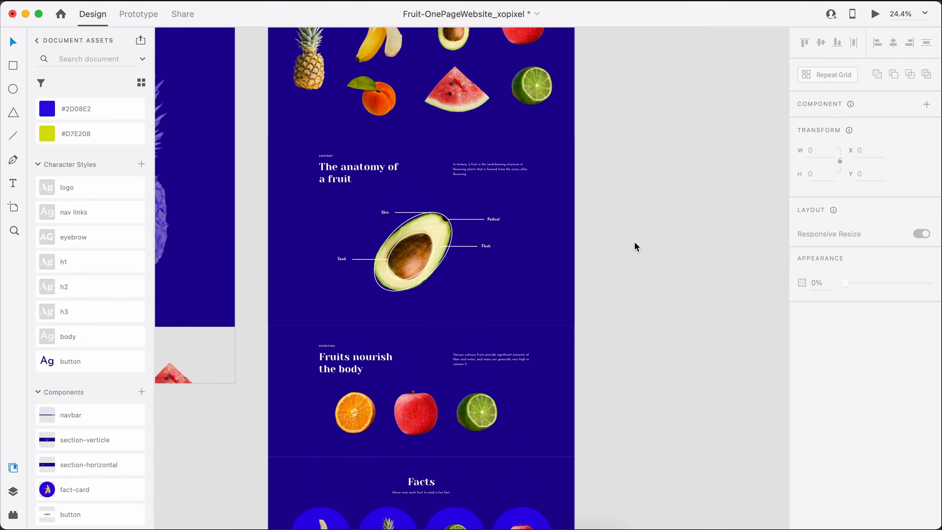
pyautogui.scroll(7, 634, 242)
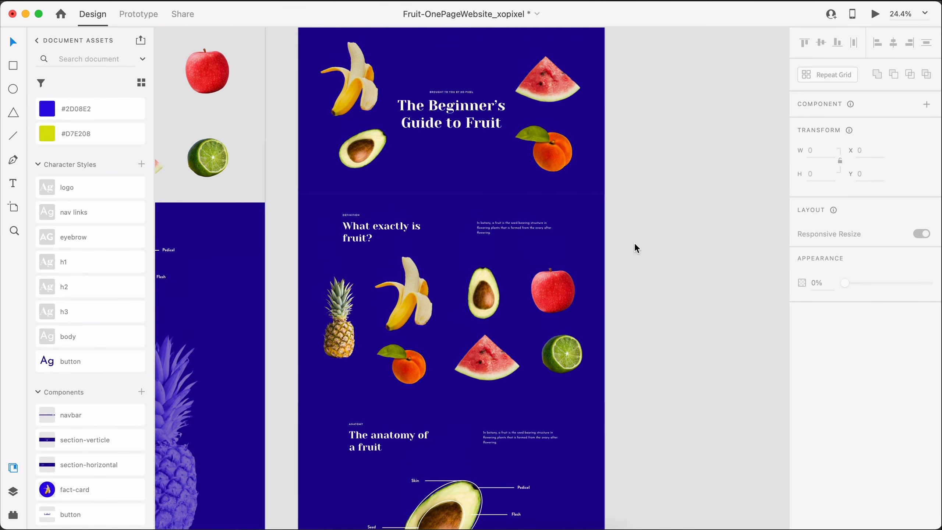
pyautogui.scroll(1, 634, 248)
pyautogui.scroll(-3, 635, 248)
pyautogui.hscroll(-6, 634, 248)
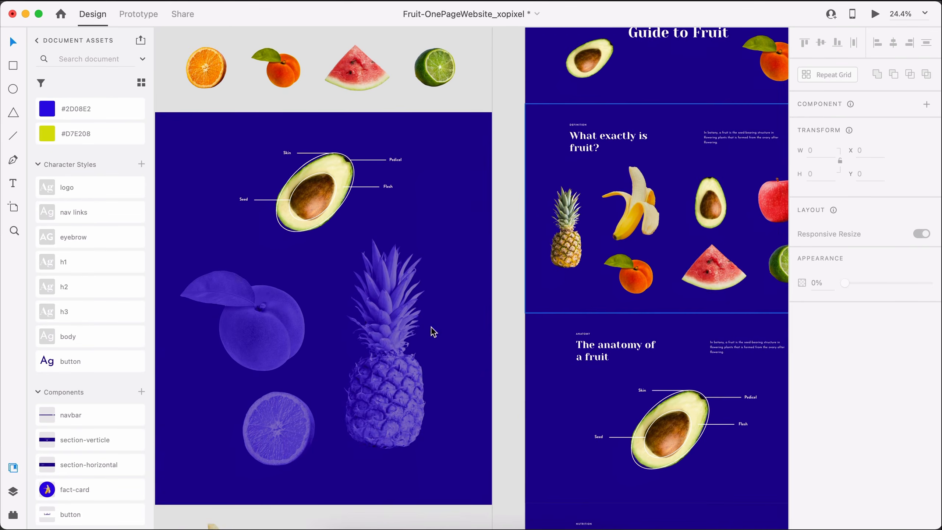
# Step: Inspect the tinted fruit group below the avocado diagram and the individual pineapple and peach images in it
pyautogui.click(362, 362)
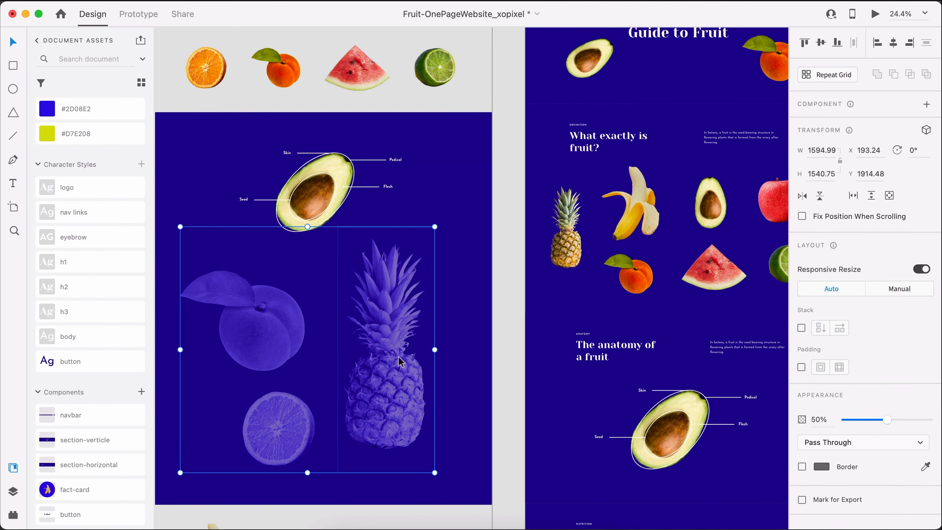
pyautogui.doubleClick(390, 370)
pyautogui.click(455, 373)
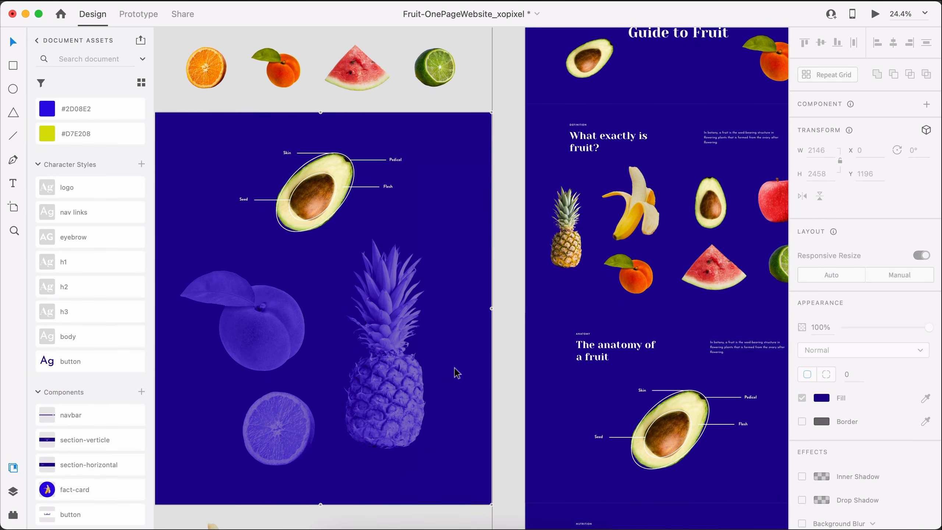
pyautogui.click(407, 389)
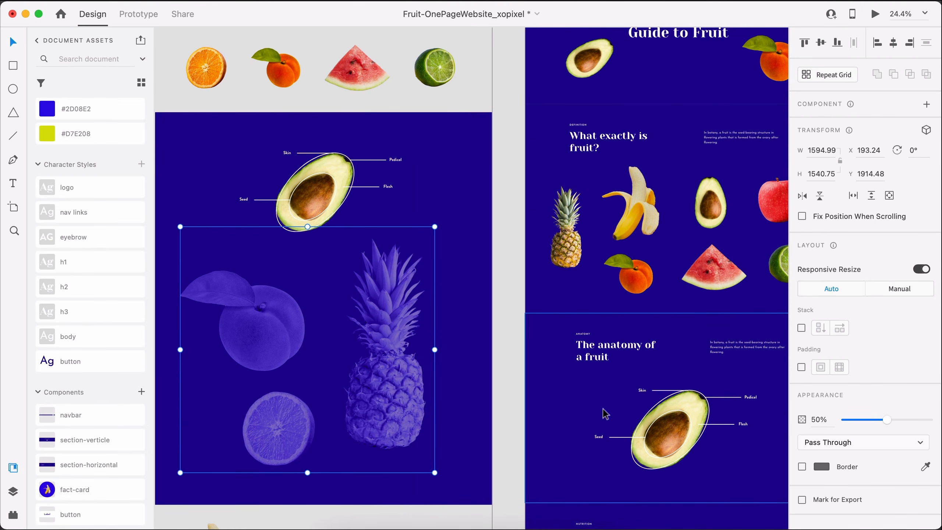
pyautogui.hscroll(2, 601, 412)
pyautogui.hscroll(3, 601, 412)
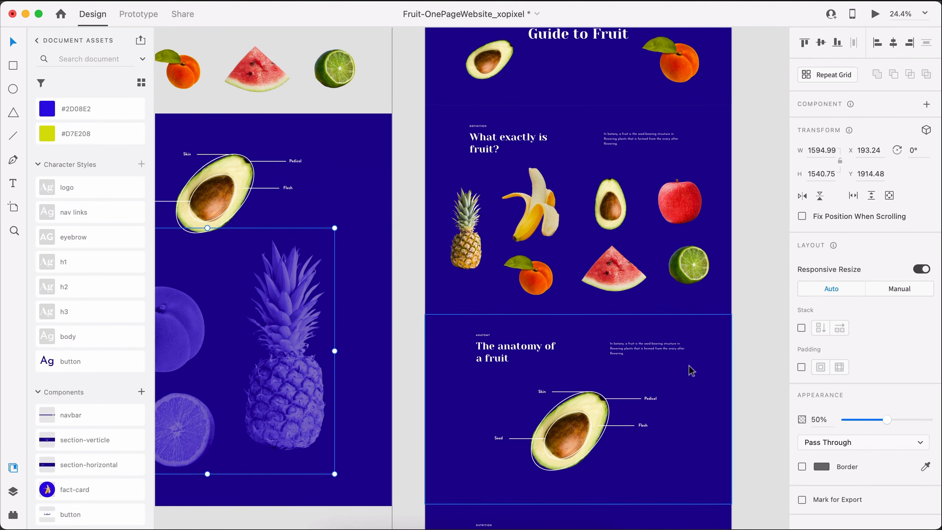
pyautogui.hscroll(-3, 329, 344)
pyautogui.doubleClick(266, 313)
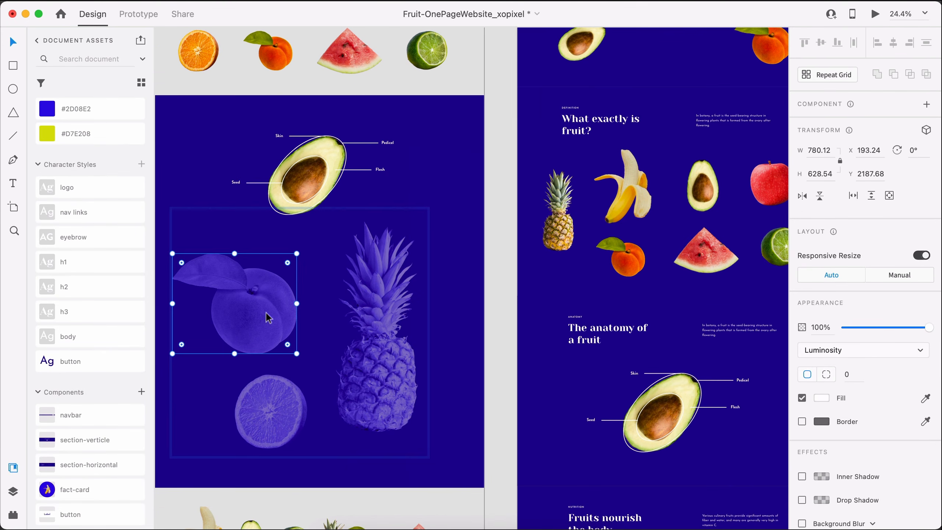
pyautogui.click(449, 348)
# Step: Move the tinted fruit group slightly up and to the right, to about X 256, Y 1866
pyautogui.click(381, 353)
pyautogui.moveTo(383, 357); pyautogui.dragTo(393, 349)
pyautogui.scroll(5, 399, 370)
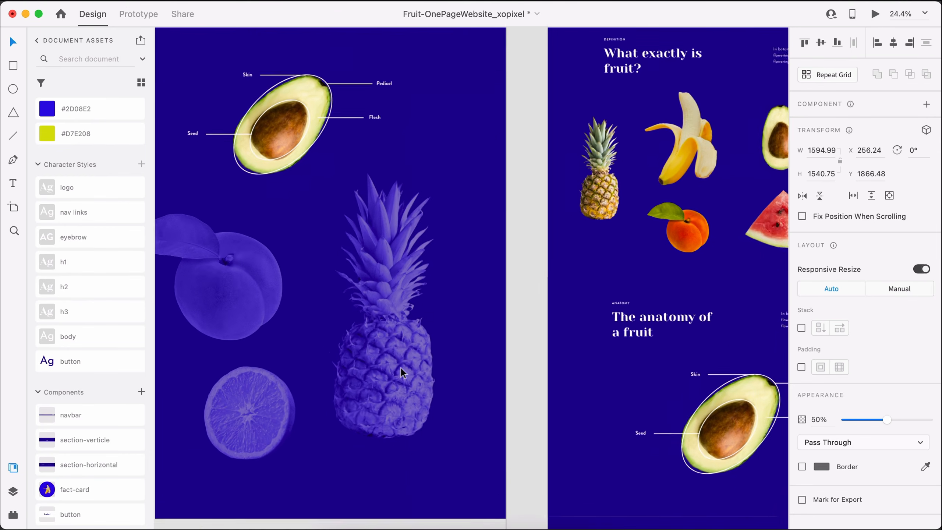
pyautogui.scroll(2, 406, 372)
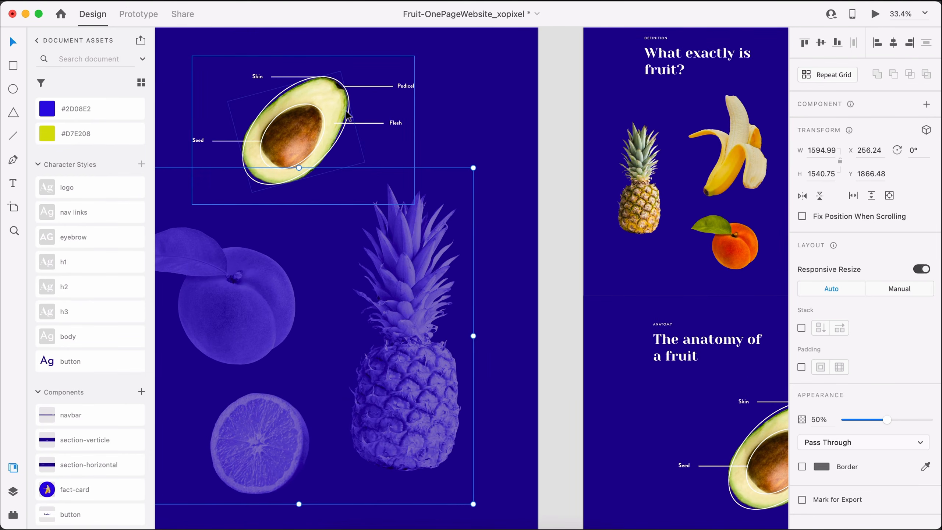
pyautogui.scroll(10, 343, 118)
pyautogui.scroll(-8, 307, 235)
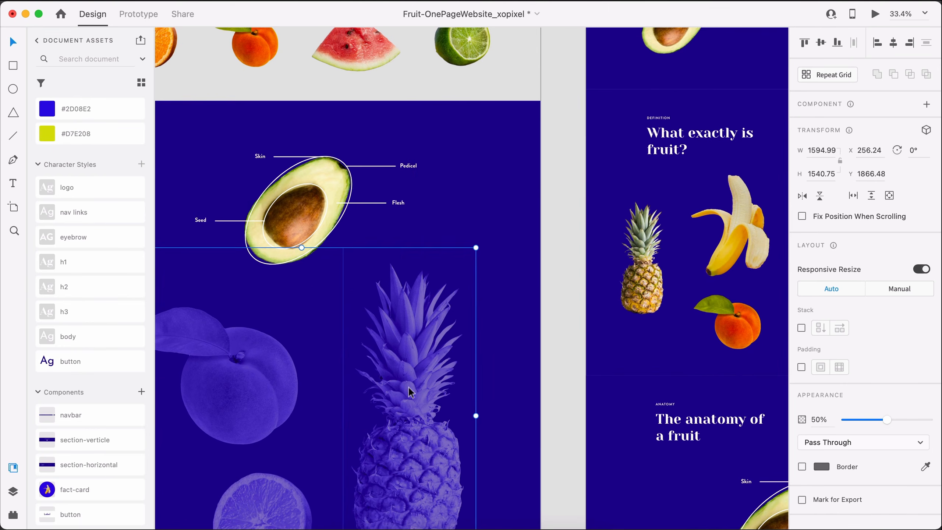
# Step: Lower the tinted fruit group to about X 255, Y 1941, just beneath the avocado diagram
pyautogui.scroll(-4, 409, 388)
pyautogui.hscroll(-1, 409, 387)
pyautogui.moveTo(425, 378); pyautogui.dragTo(426, 388)
pyautogui.doubleClick(427, 392)
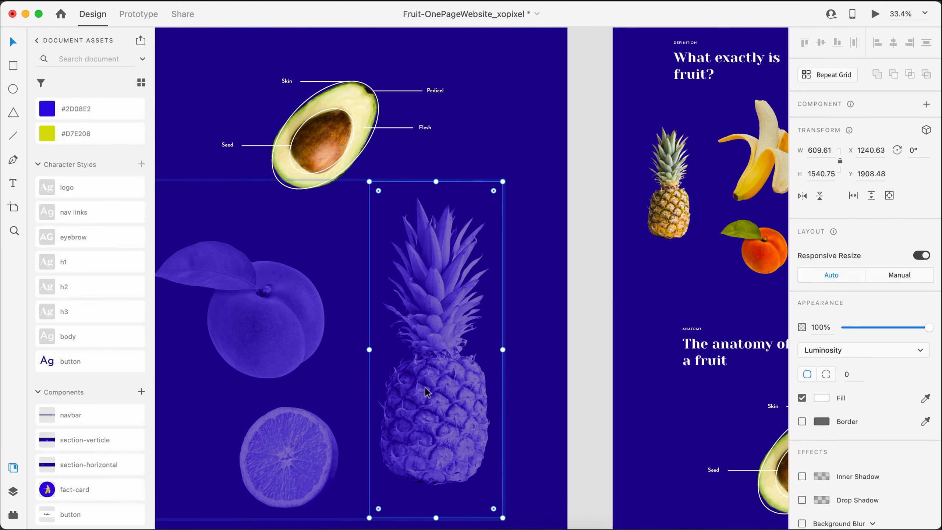
pyautogui.click(564, 358)
pyautogui.click(460, 352)
pyautogui.hscroll(-2, 483, 388)
pyautogui.scroll(1, 483, 387)
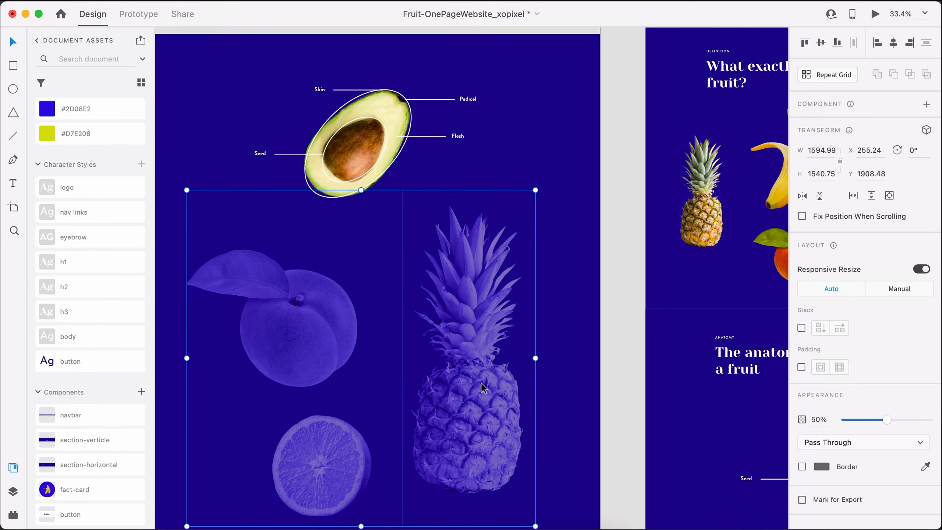
pyautogui.moveTo(491, 408); pyautogui.dragTo(487, 410)
pyautogui.scroll(-2, 497, 376)
pyautogui.hscroll(2, 498, 377)
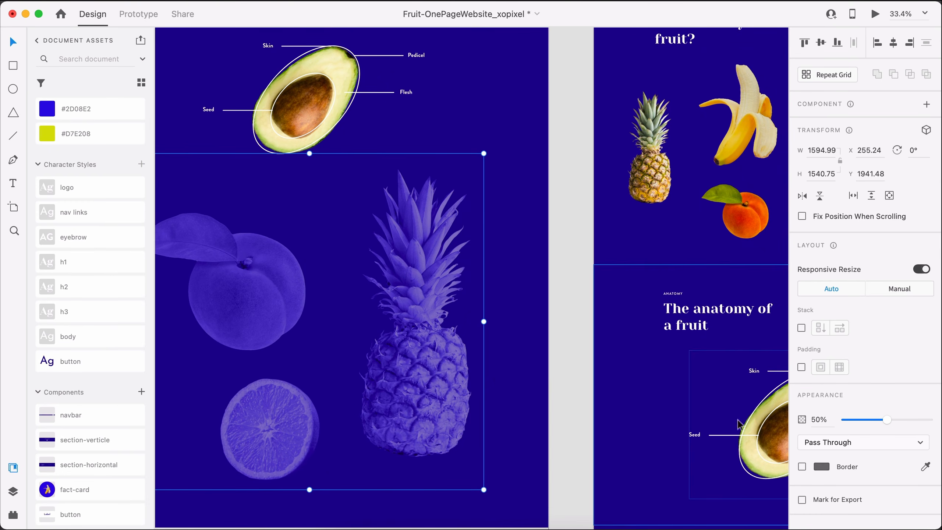
# Step: Try the Normal blend mode on the pineapple inside the tinted group and restore it to Luminosity
pyautogui.click(506, 290)
pyautogui.doubleClick(416, 279)
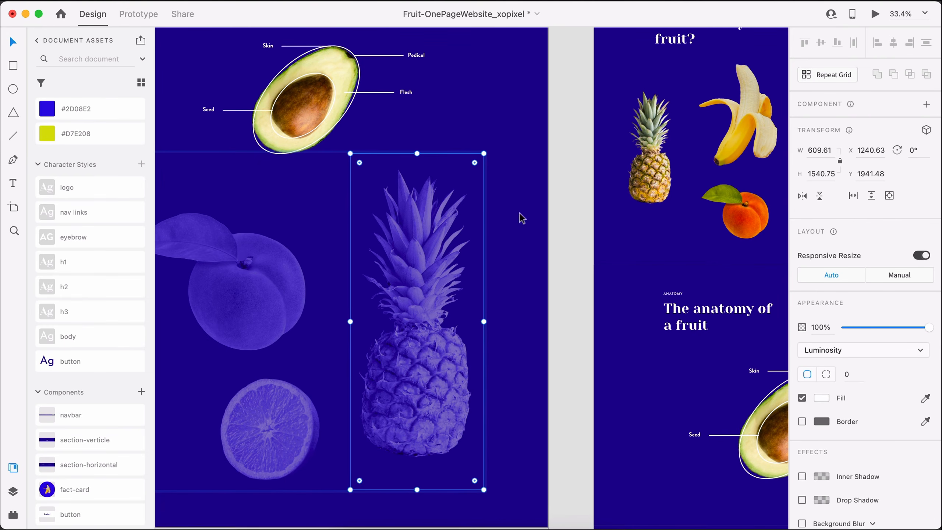
pyautogui.click(859, 347)
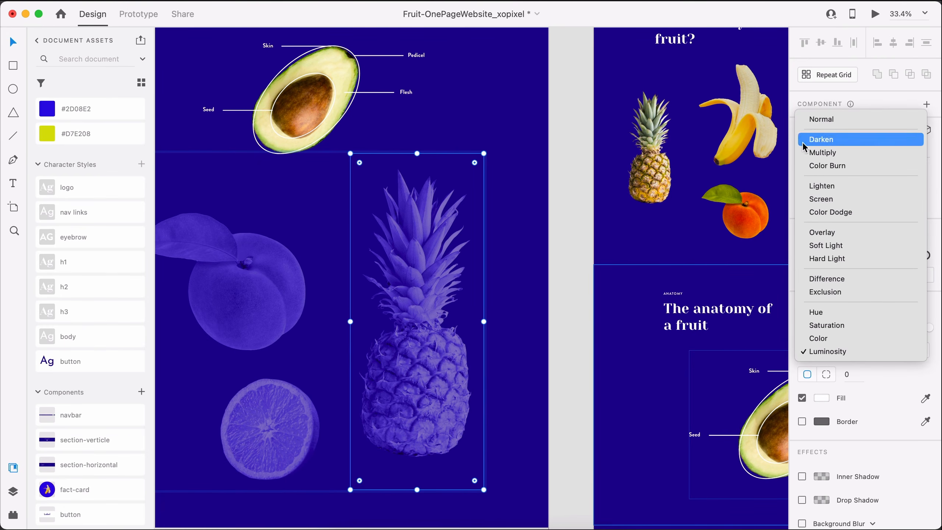
pyautogui.click(817, 119)
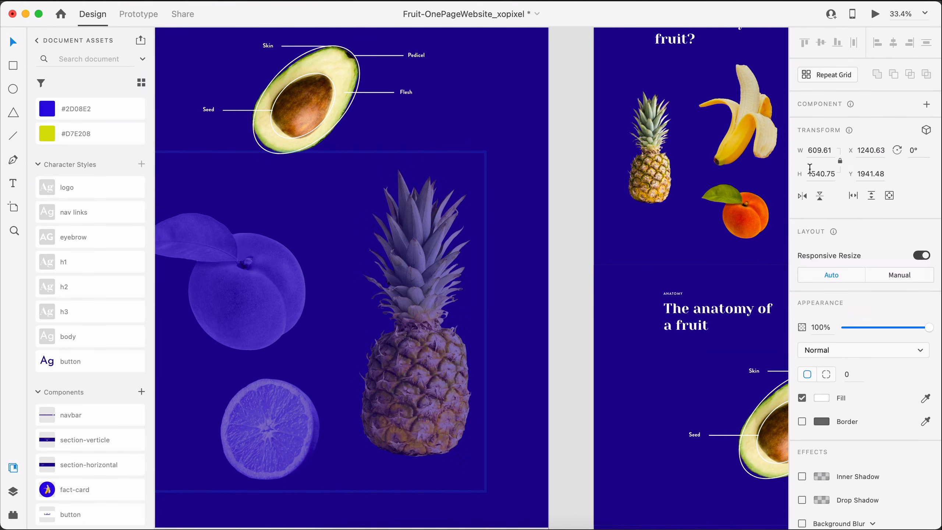
pyautogui.click(839, 349)
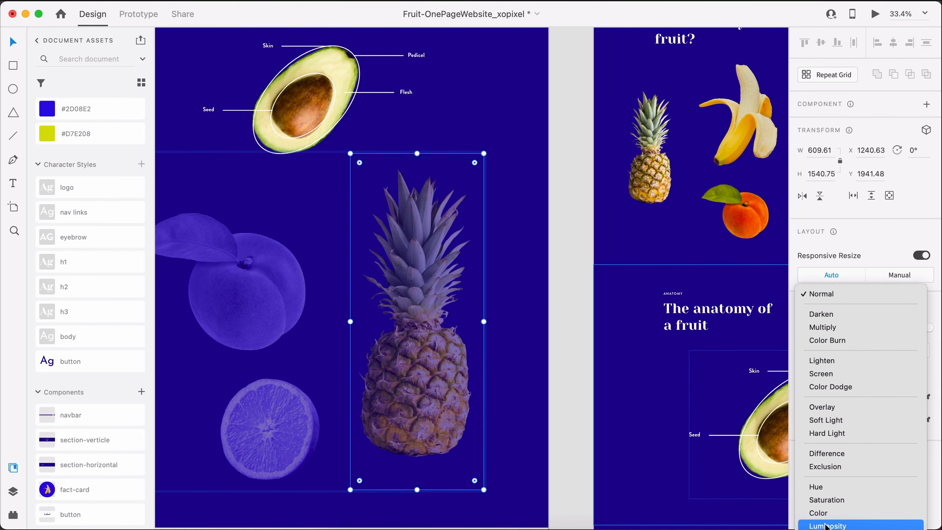
pyautogui.click(825, 526)
# Step: Set the whole tinted fruit group to 100% opacity and the Normal blend mode
pyautogui.click(564, 312)
pyautogui.click(428, 313)
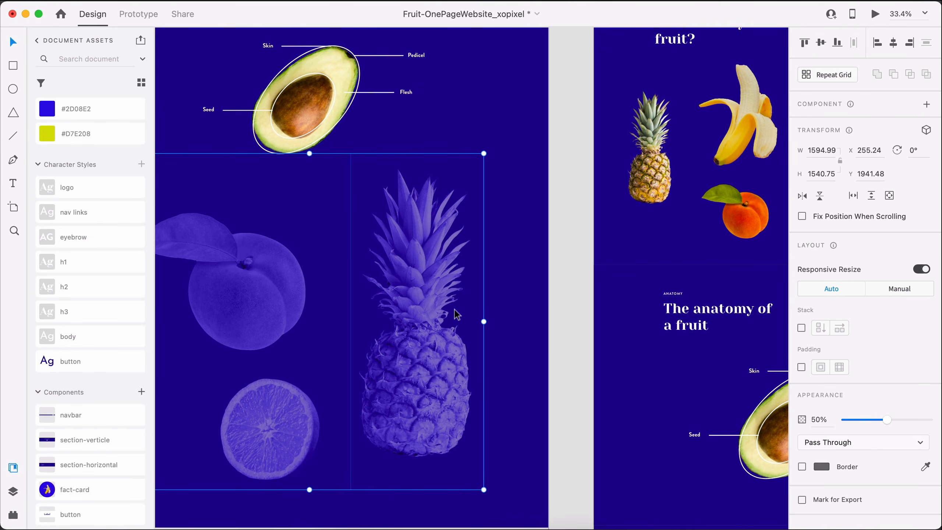
pyautogui.press('0')
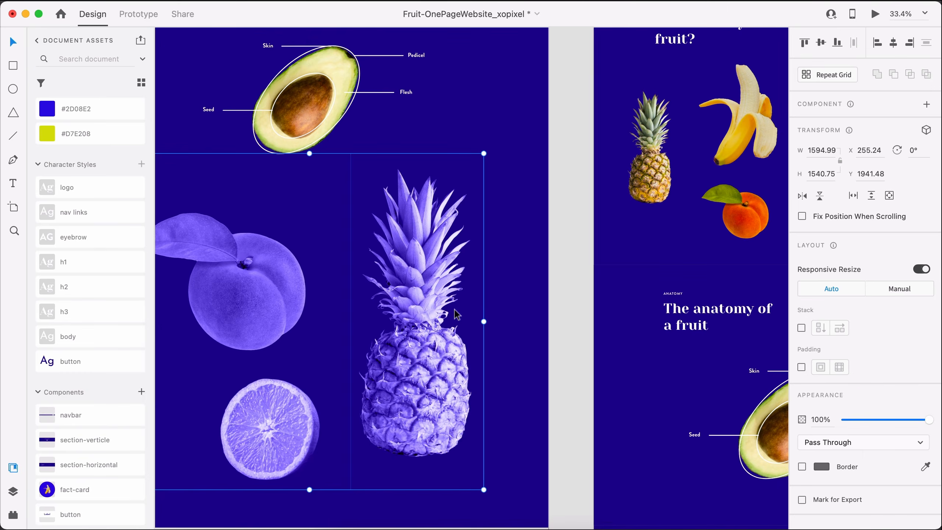
pyautogui.click(831, 443)
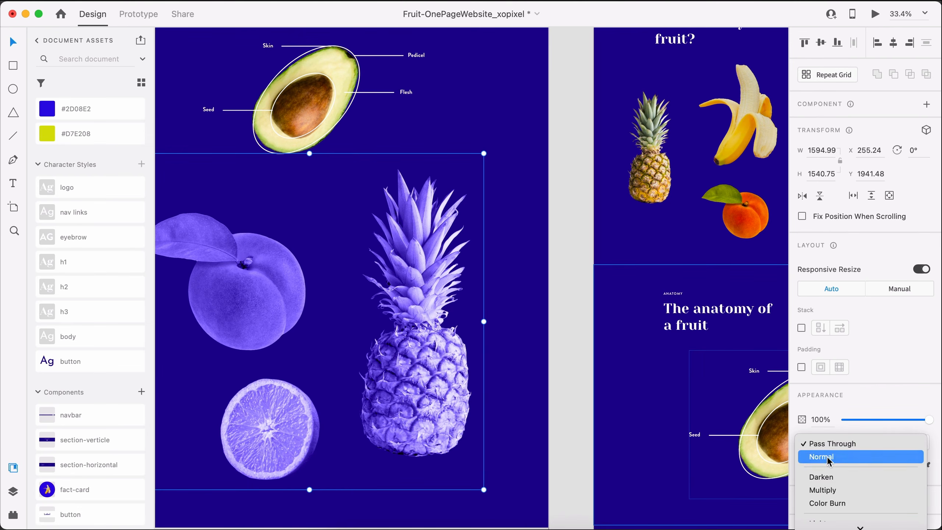
pyautogui.click(828, 459)
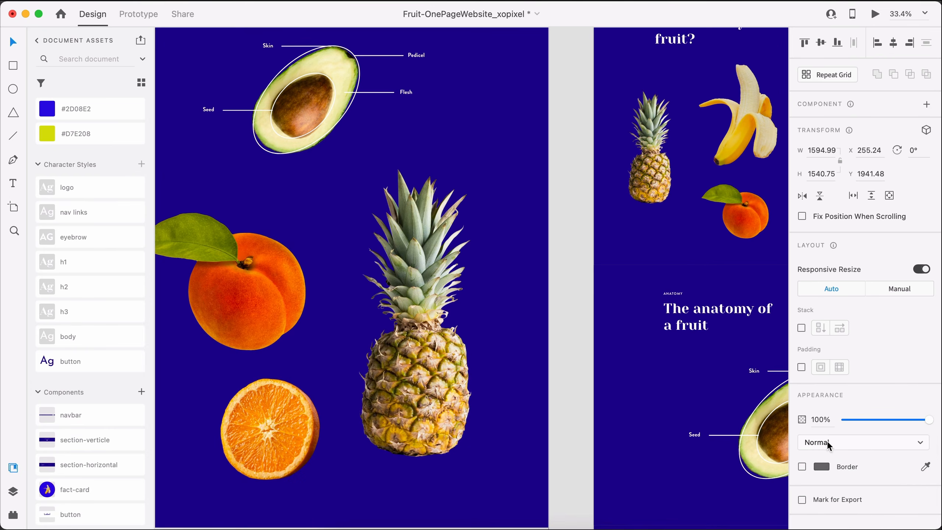
# Step: Set the fruit group's blend mode to Luminosity and its opacity to 50%
pyautogui.click(828, 444)
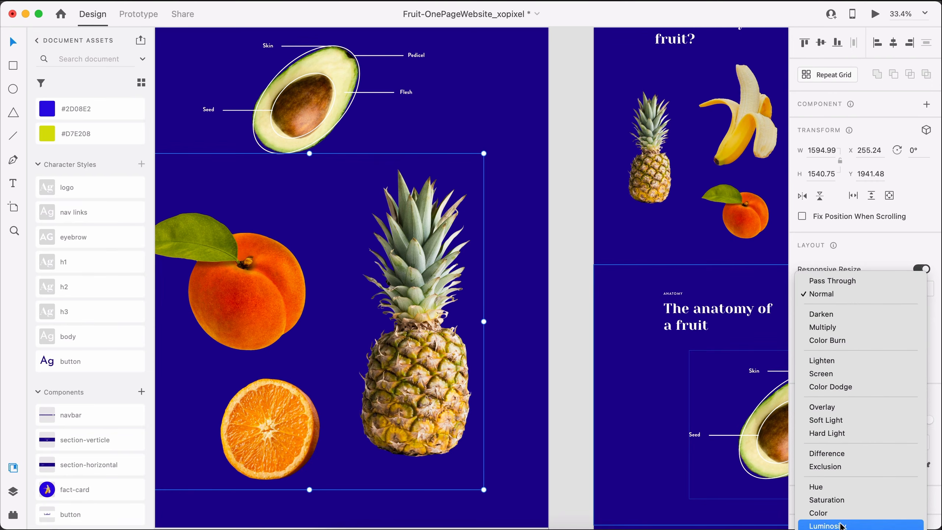
pyautogui.click(842, 527)
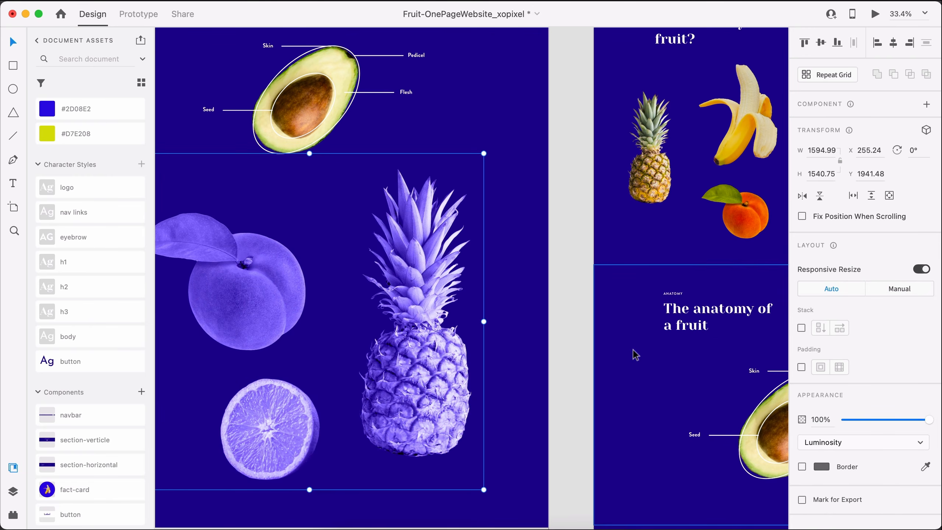
pyautogui.press('5')
pyautogui.hscroll(-3, 520, 312)
pyautogui.scroll(-2, 520, 311)
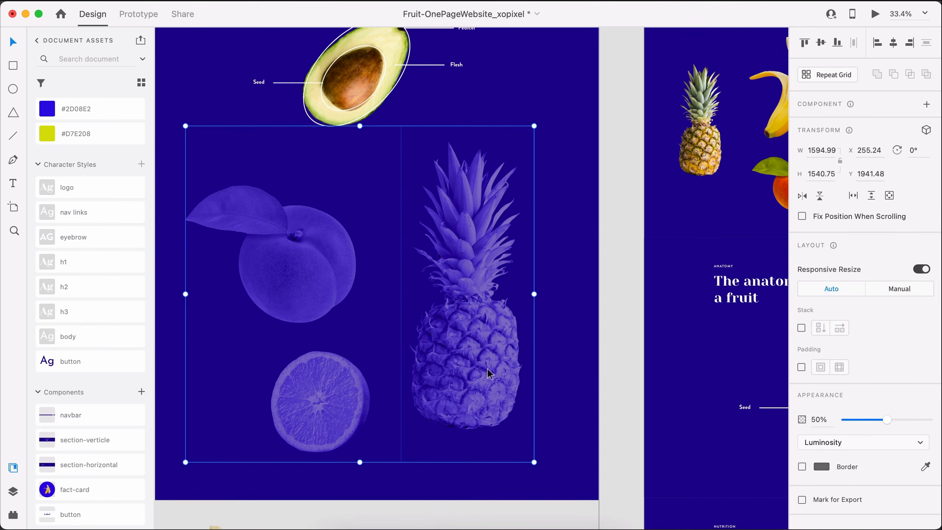
pyautogui.click(568, 355)
# Step: Copy the tinted fruit group onto the website page, over the definition and anatomy sections, at about X 162.5, Y 1437
pyautogui.scroll(-6, 568, 355)
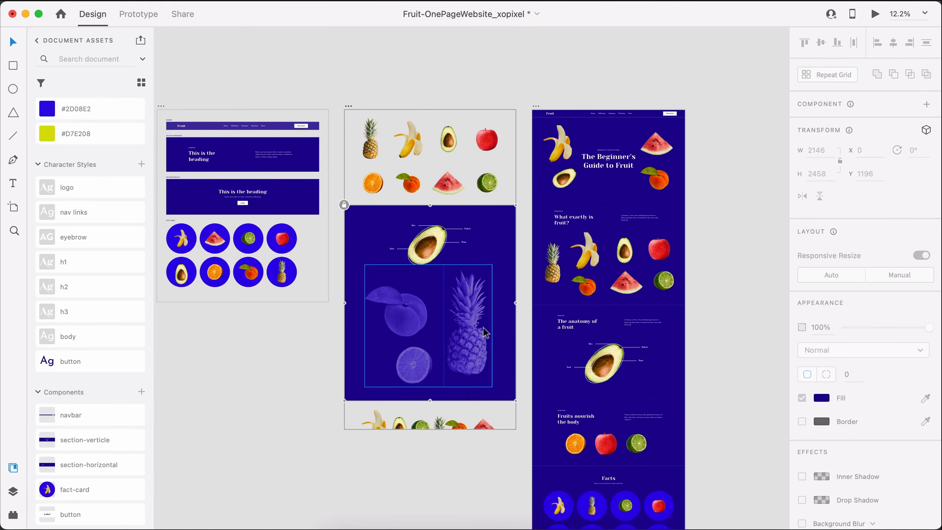
pyautogui.click(483, 326)
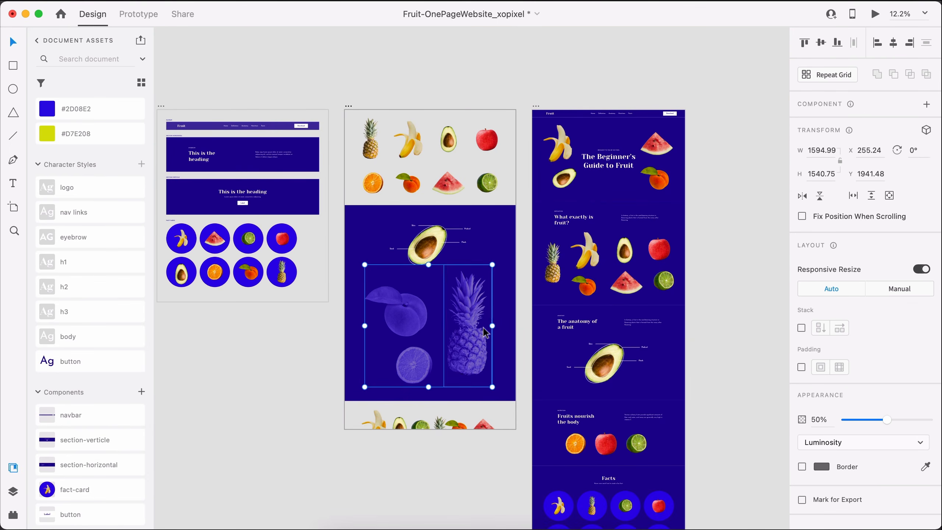
pyautogui.moveTo(483, 327); pyautogui.dragTo(673, 252)
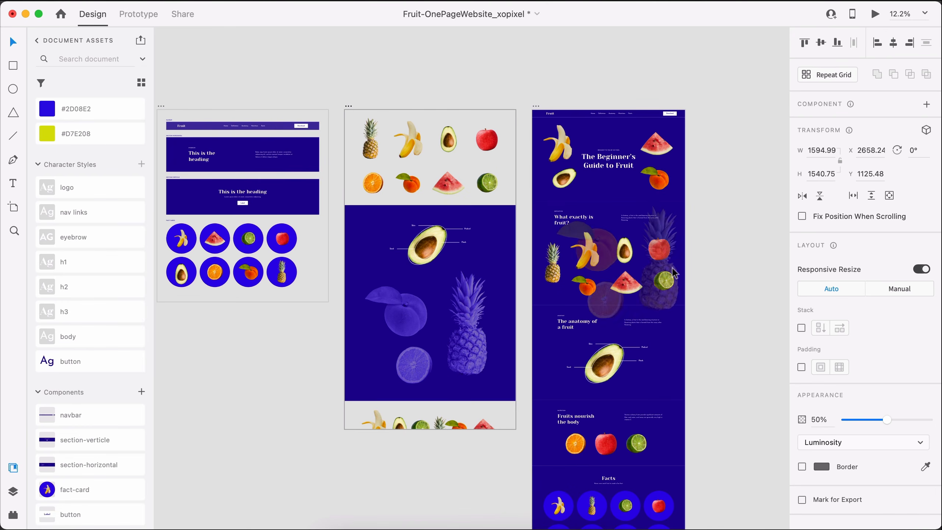
pyautogui.scroll(3, 655, 277)
pyautogui.moveTo(650, 315); pyautogui.dragTo(656, 325)
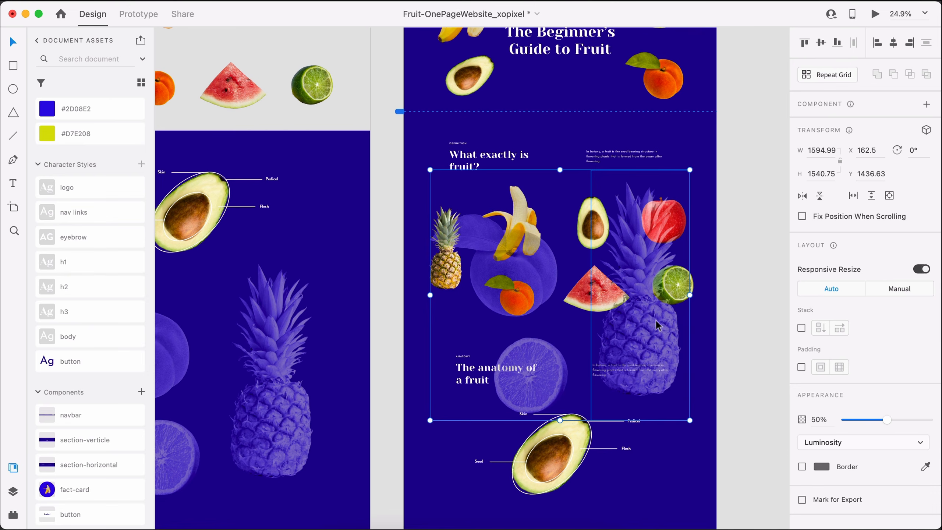
# Step: Try sending the copied fruit group behind everything on the page, and undo it
pyautogui.press('shift+super+bracketleft')
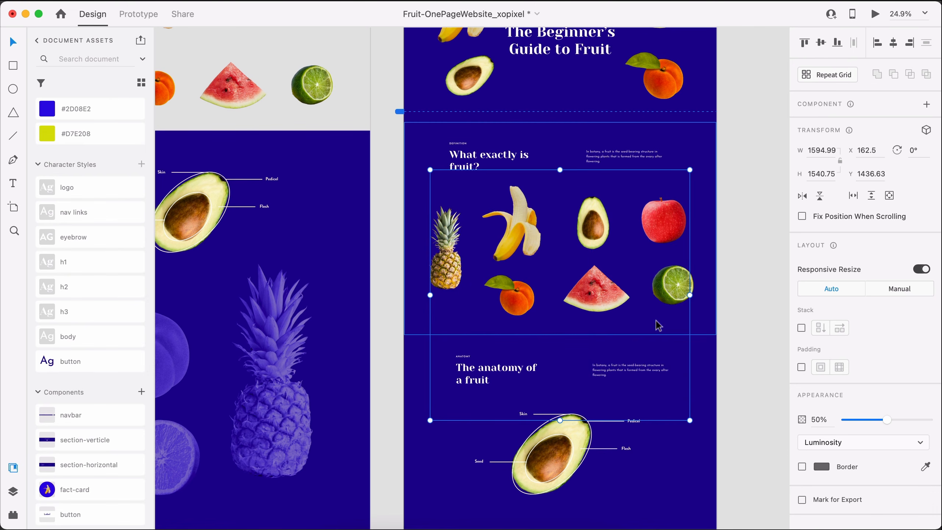
pyautogui.press('super+z')
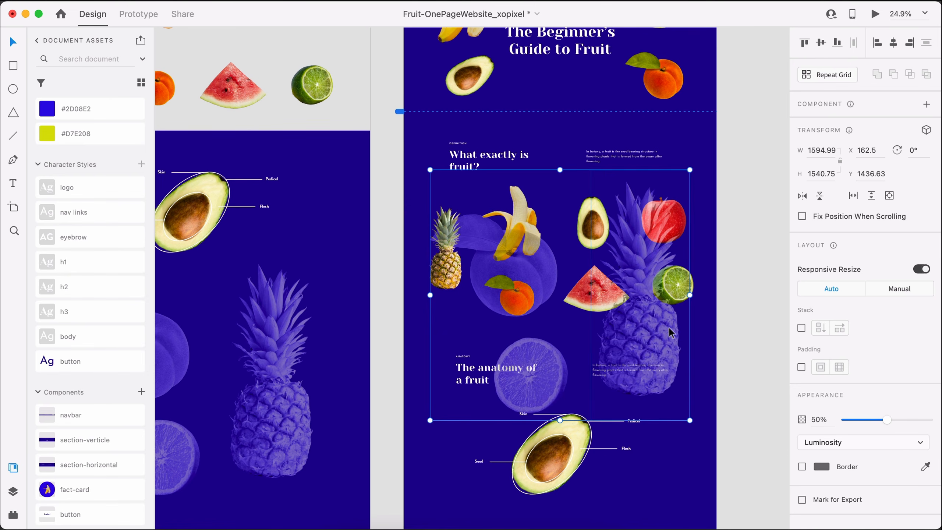
# Step: Spread the copied fruits over the page edges: pineapple at the upper right, peach at the left, orange slice beside the anatomy section
pyautogui.doubleClick(671, 332)
pyautogui.moveTo(671, 333); pyautogui.dragTo(725, 218)
pyautogui.moveTo(497, 282); pyautogui.dragTo(423, 382)
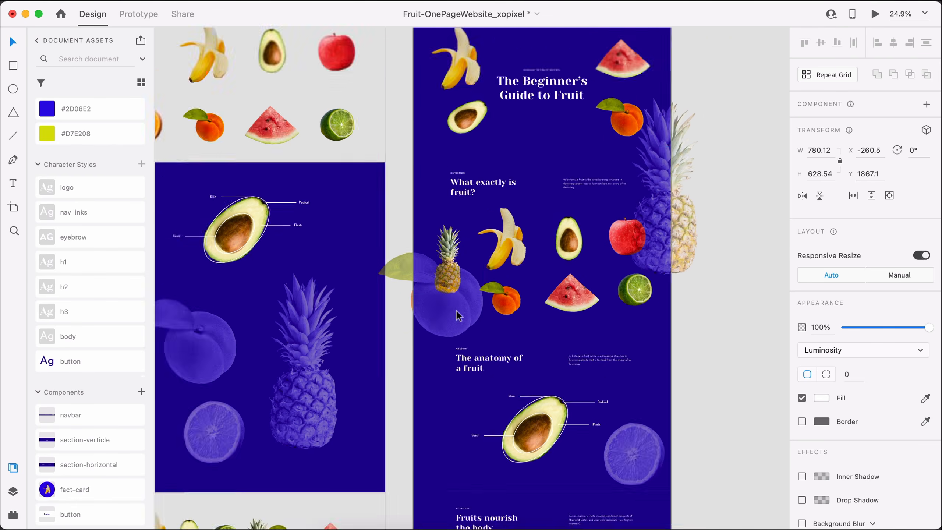
pyautogui.scroll(-5, 456, 311)
pyautogui.moveTo(544, 367); pyautogui.dragTo(547, 378)
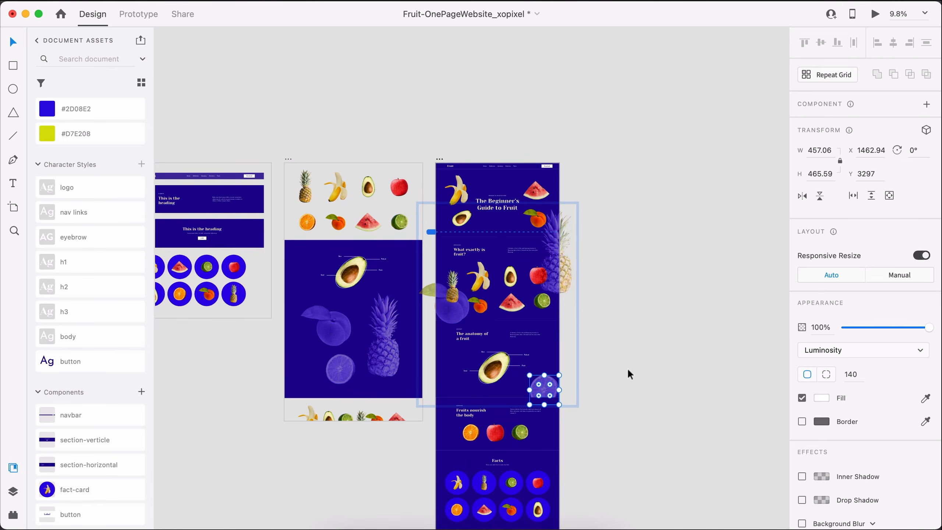
# Step: Move the website's tinted fruit group in the layer order to directly below Mask Group 6
pyautogui.click(562, 277)
pyautogui.click(15, 491)
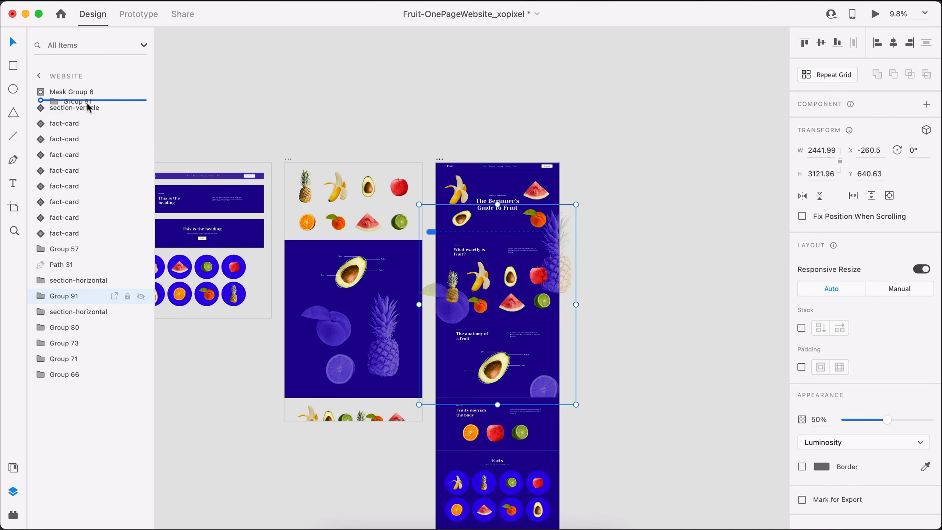
pyautogui.moveTo(89, 106); pyautogui.dragTo(89, 107)
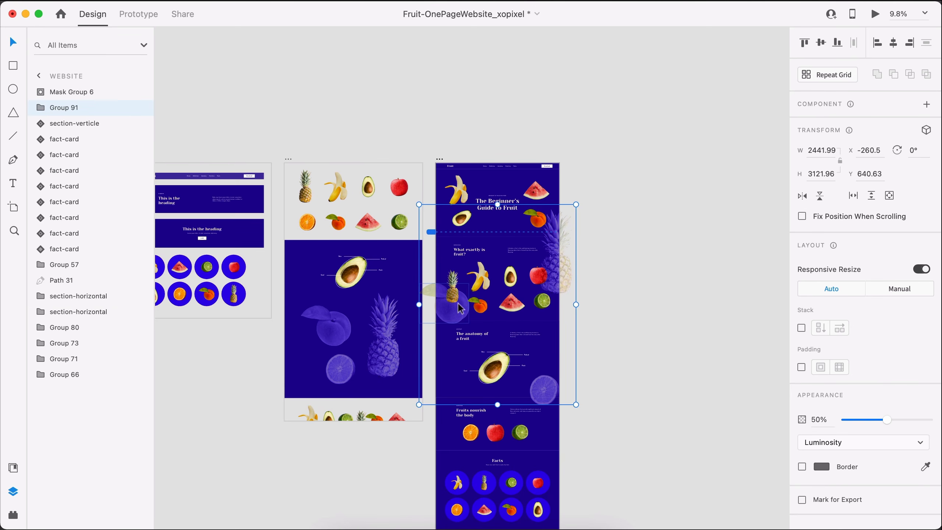
# Step: Move the tinted fruit group down to about Y 891 and place its layer directly below Path 31
pyautogui.scroll(5, 297, 350)
pyautogui.moveTo(588, 281); pyautogui.dragTo(588, 312)
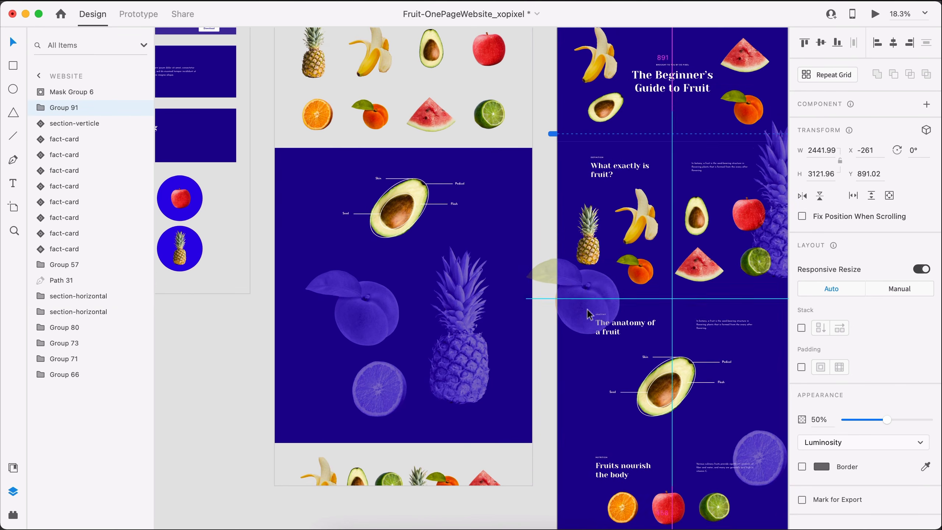
pyautogui.hscroll(2, 773, 181)
pyautogui.scroll(-1, 774, 181)
pyautogui.moveTo(64, 258); pyautogui.dragTo(64, 258)
pyautogui.moveTo(72, 248); pyautogui.dragTo(77, 271)
# Step: Move the tinted orange slice down beside the nutrition section's fruits and set the whole group's opacity to 20%
pyautogui.doubleClick(684, 427)
pyautogui.moveTo(684, 432); pyautogui.dragTo(685, 474)
pyautogui.click(756, 294)
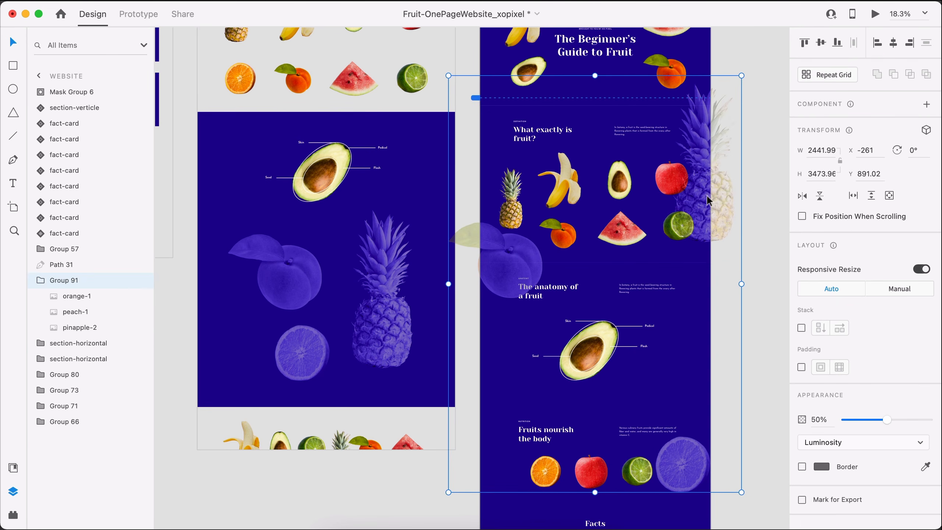
pyautogui.press('2')
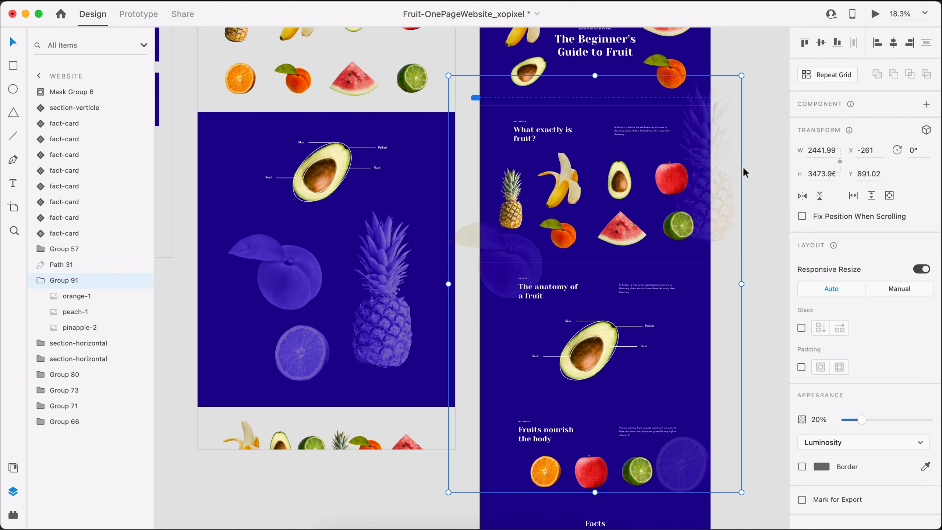
# Step: Examine how the faded pineapple and peach overlap the definition section's fruits and the anatomy heading
pyautogui.scroll(5, 705, 171)
pyautogui.hscroll(2, 705, 172)
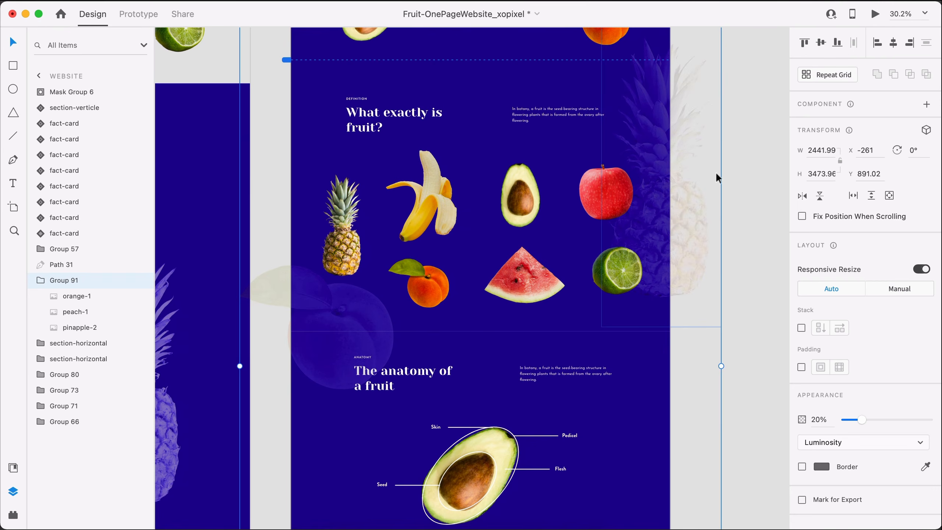
pyautogui.click(750, 160)
pyautogui.doubleClick(371, 316)
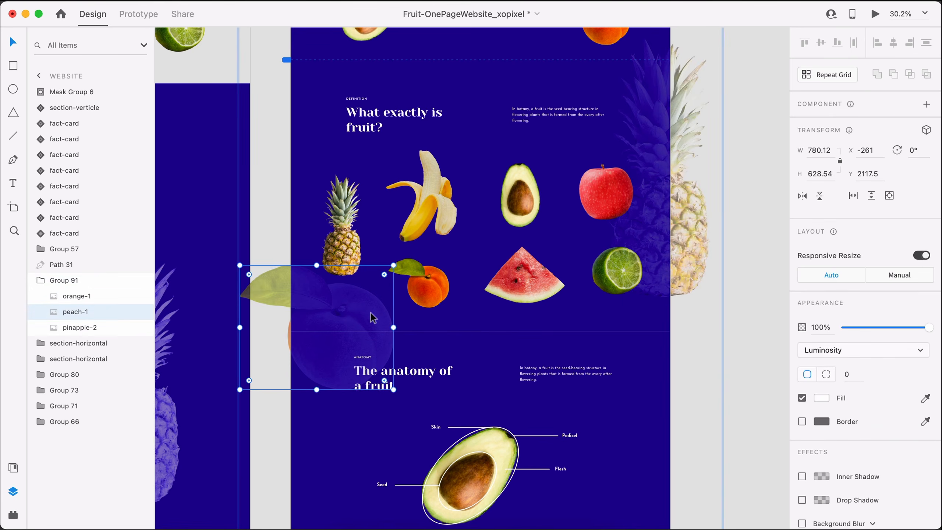
pyautogui.scroll(5, 371, 317)
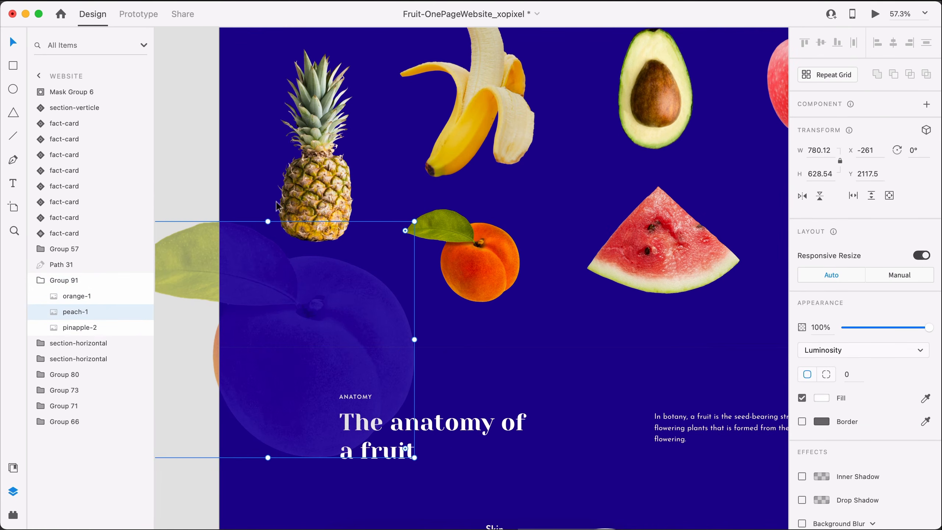
pyautogui.click(228, 130)
pyautogui.hscroll(8, 486, 284)
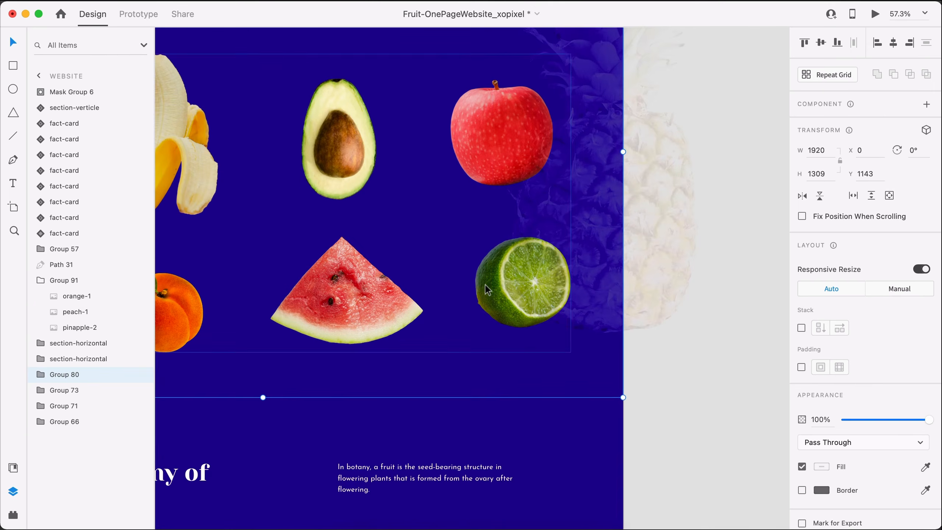
pyautogui.doubleClick(485, 284)
pyautogui.scroll(-15, 485, 284)
# Step: Lower the tinted peach to Y 2187.5 and move the tinted orange slice up beside the anatomy section's avocado
pyautogui.click(680, 314)
pyautogui.moveTo(579, 171); pyautogui.dragTo(580, 272)
pyautogui.scroll(-5, 714, 373)
pyautogui.click(633, 345)
pyautogui.moveTo(632, 297); pyautogui.dragTo(634, 162)
pyautogui.click(738, 280)
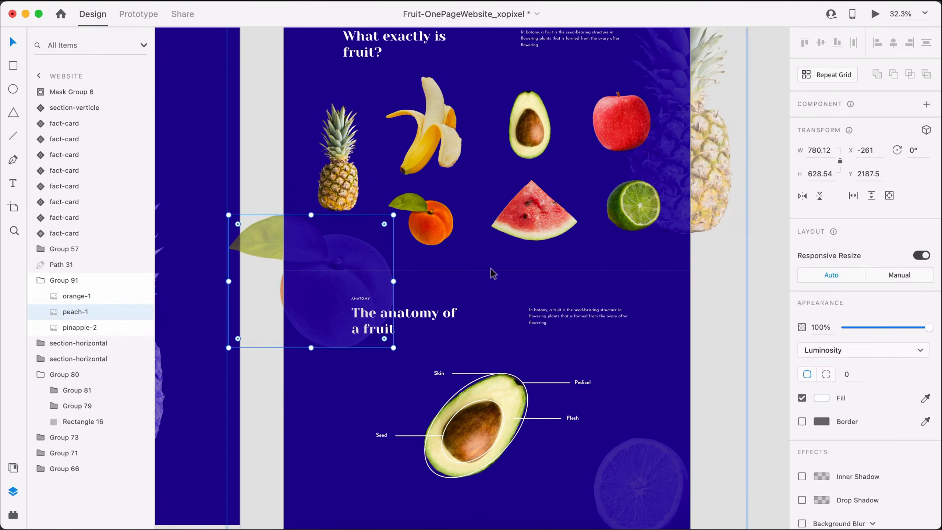
pyautogui.click(717, 321)
# Step: Review the faded background fruits across the page from the anatomy section up to the hero
pyautogui.scroll(-5, 716, 322)
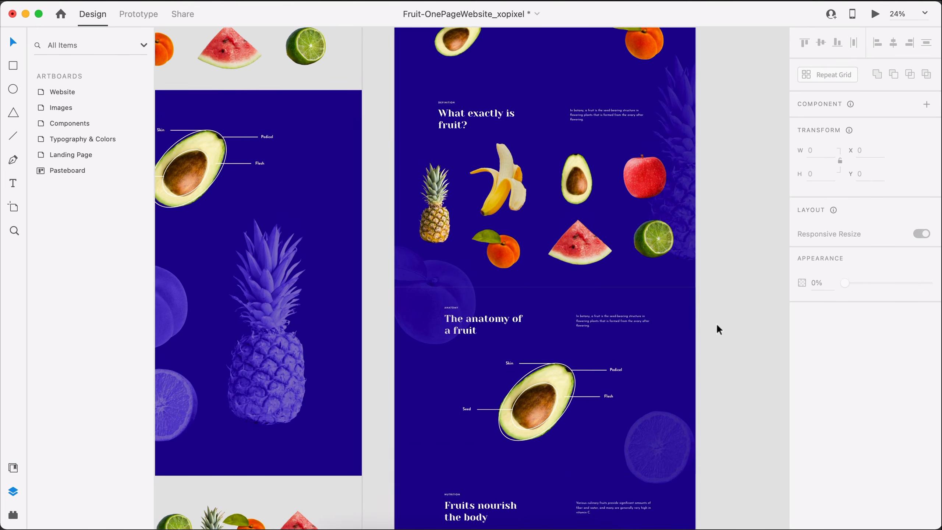
pyautogui.scroll(5, 716, 323)
pyautogui.scroll(5, 681, 276)
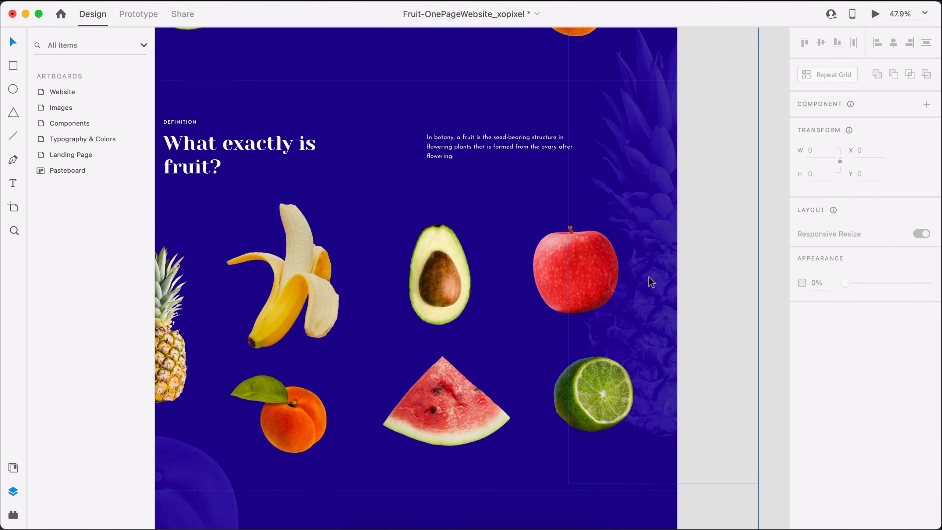
pyautogui.scroll(5, 651, 282)
pyautogui.hscroll(-2, 648, 293)
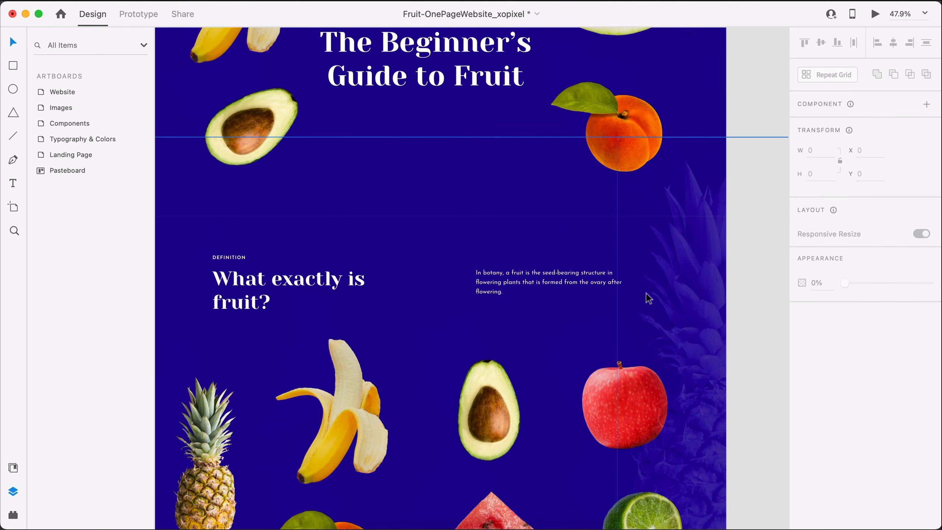
pyautogui.scroll(5, 672, 209)
pyautogui.hscroll(-1, 669, 207)
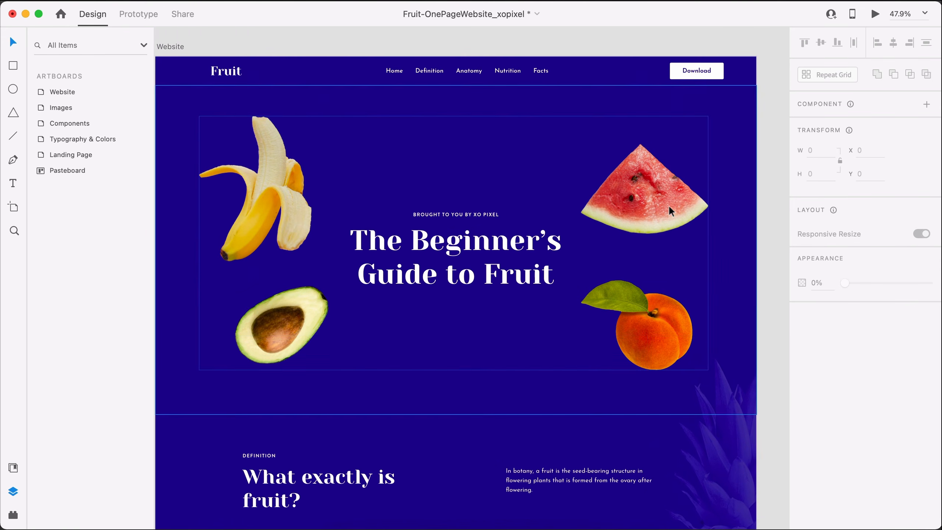
pyautogui.scroll(-3, 721, 436)
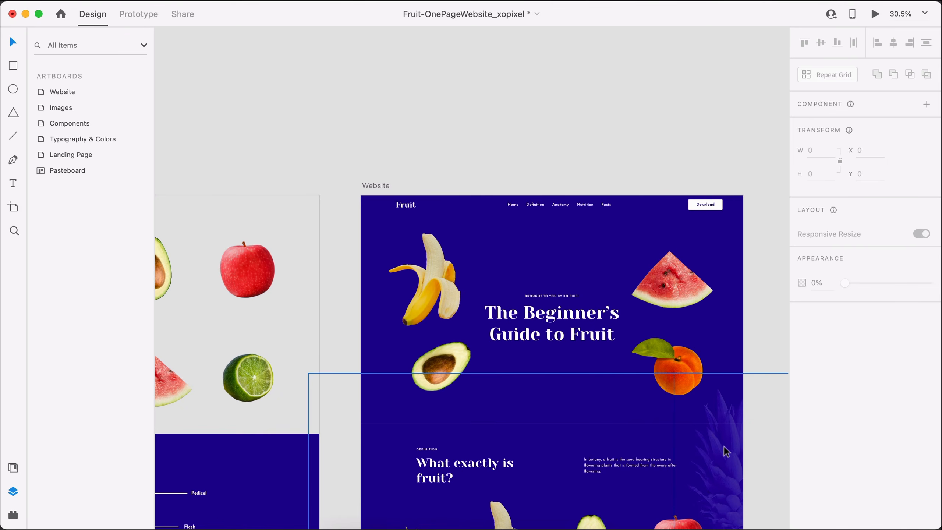
# Step: Move the tinted fruit group up so the pineapple spans the hero section's edge and the peach overlaps the definition heading
pyautogui.click(723, 466)
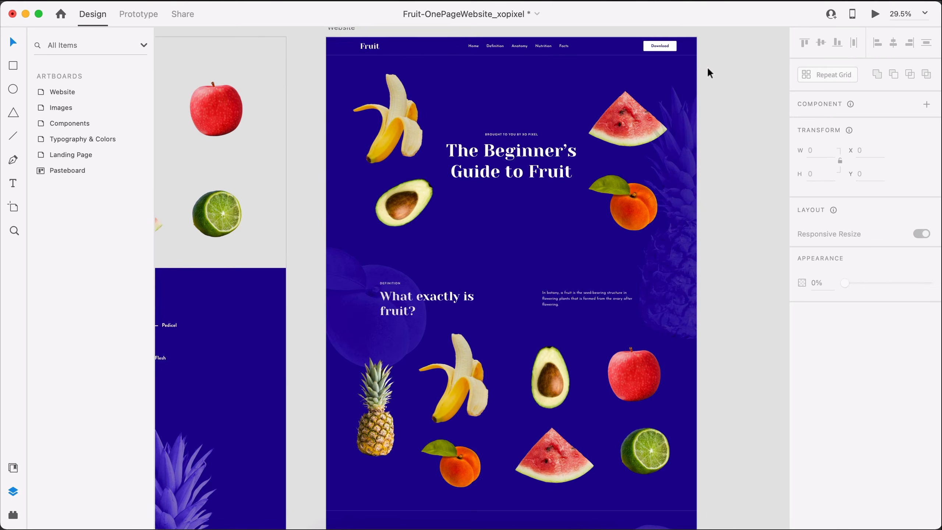
pyautogui.scroll(-2, 708, 69)
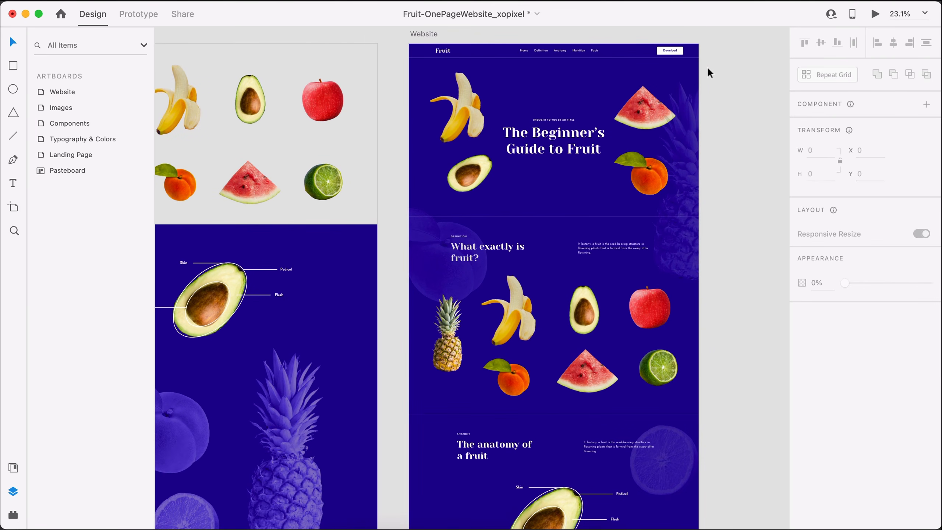
pyautogui.scroll(3, 708, 68)
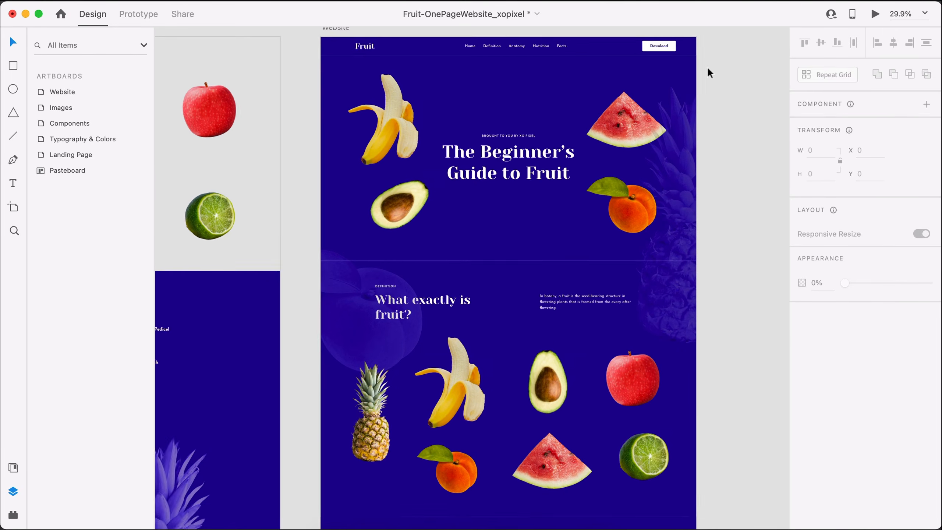